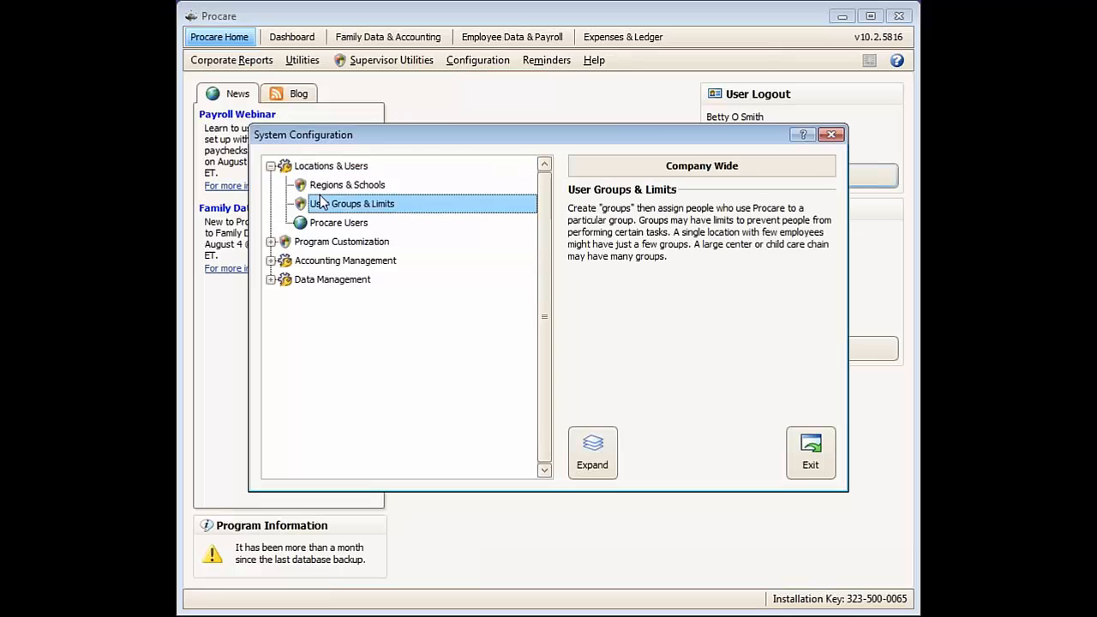
Open the options of the Southern Oregon region from the Regions & Schools configuration.
click(322, 192)
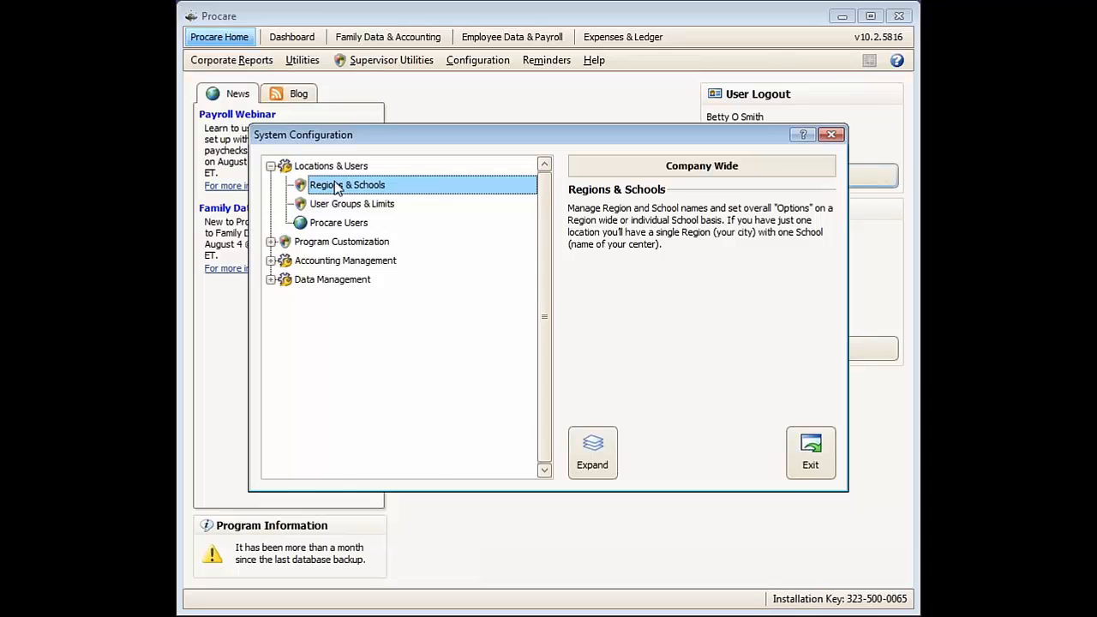
double_click(336, 188)
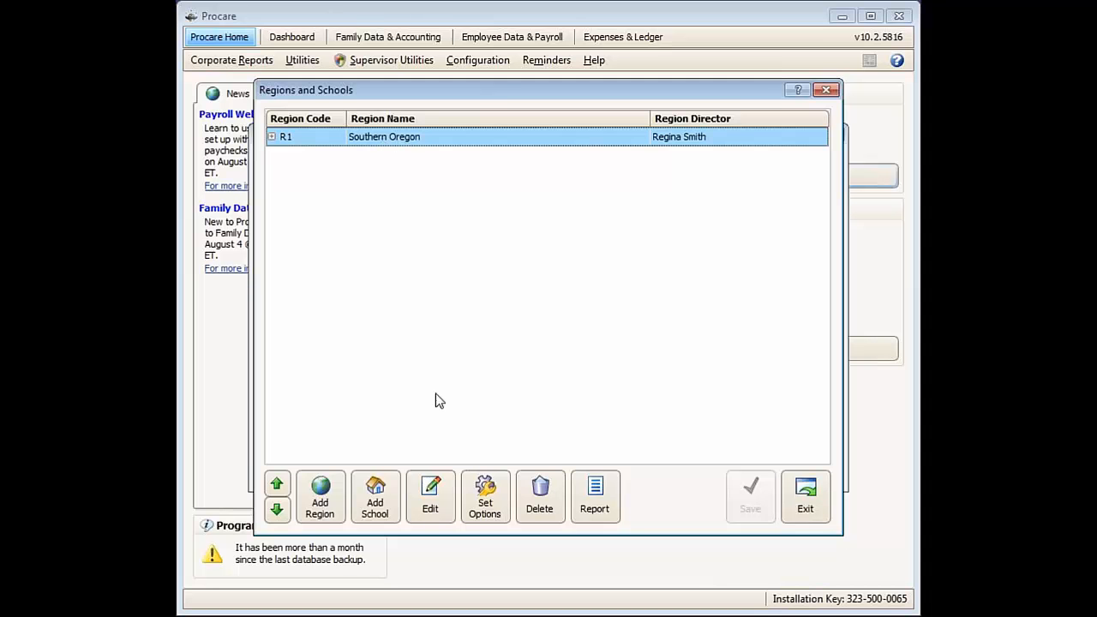
click(505, 512)
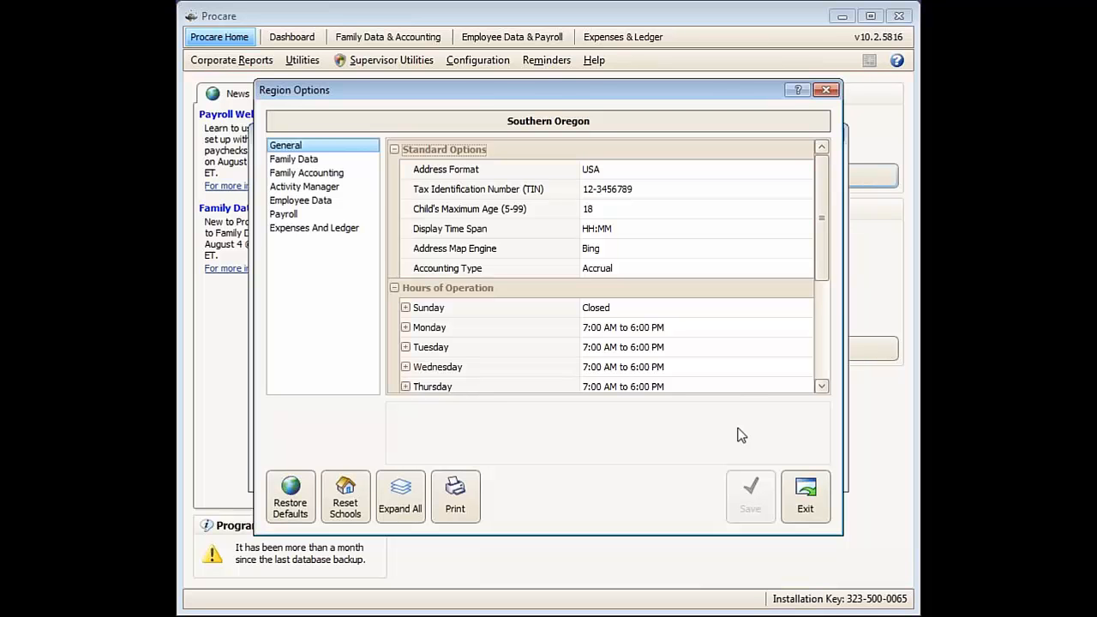
Examine the region's Payroll options with both Federal Unemployment entries, Futa 1 and Futa 2, expanded, and close the region options.
click(279, 215)
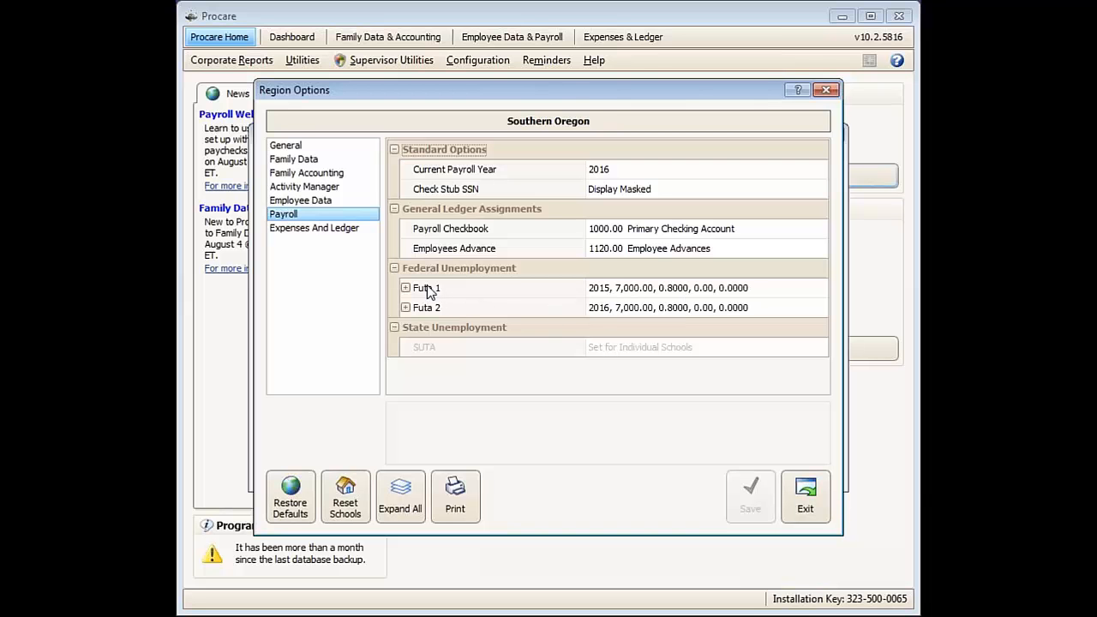
click(405, 288)
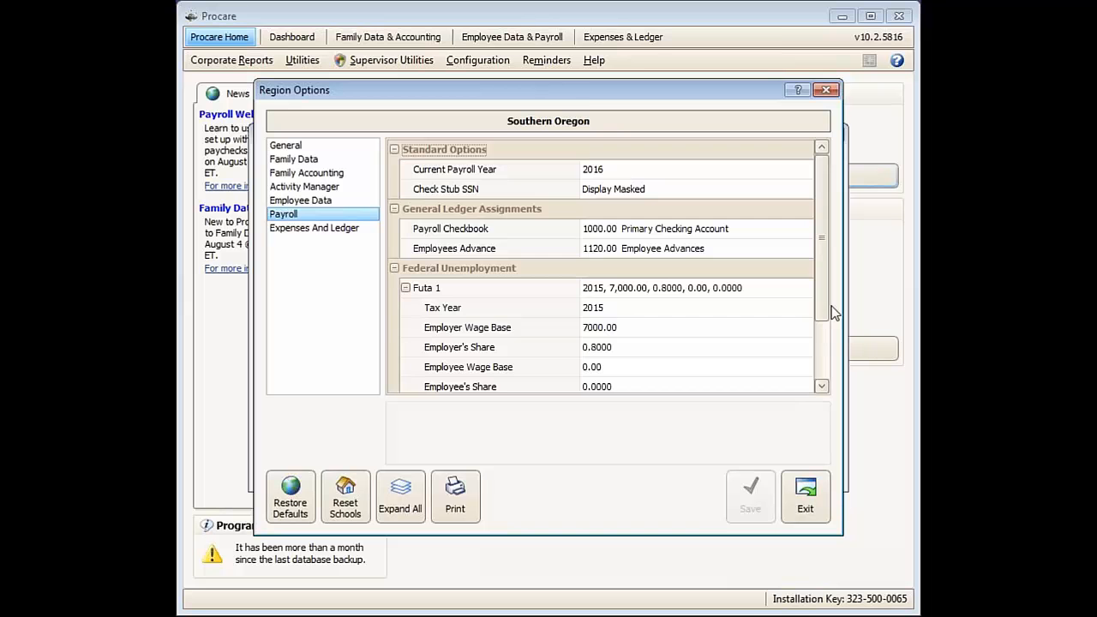
drag(818, 313, 821, 388)
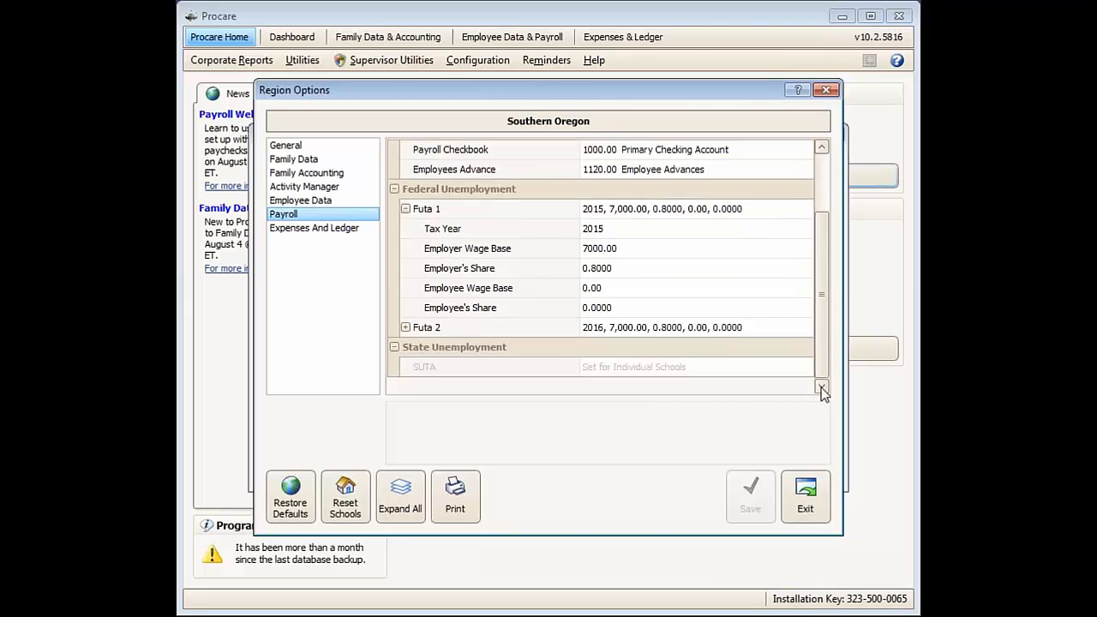
click(406, 329)
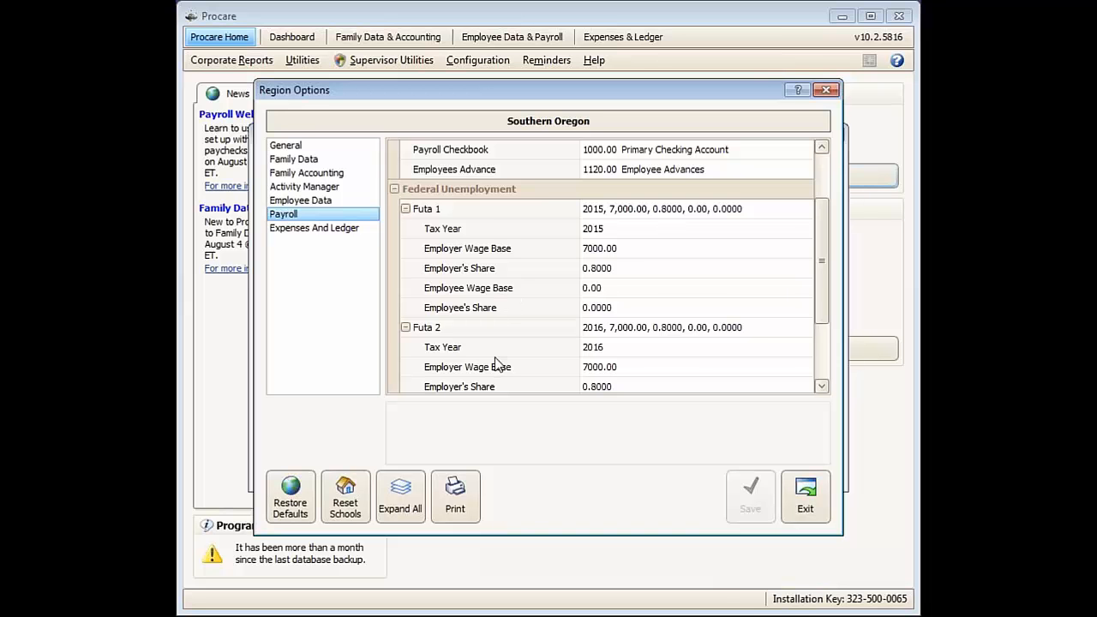
drag(818, 276, 816, 337)
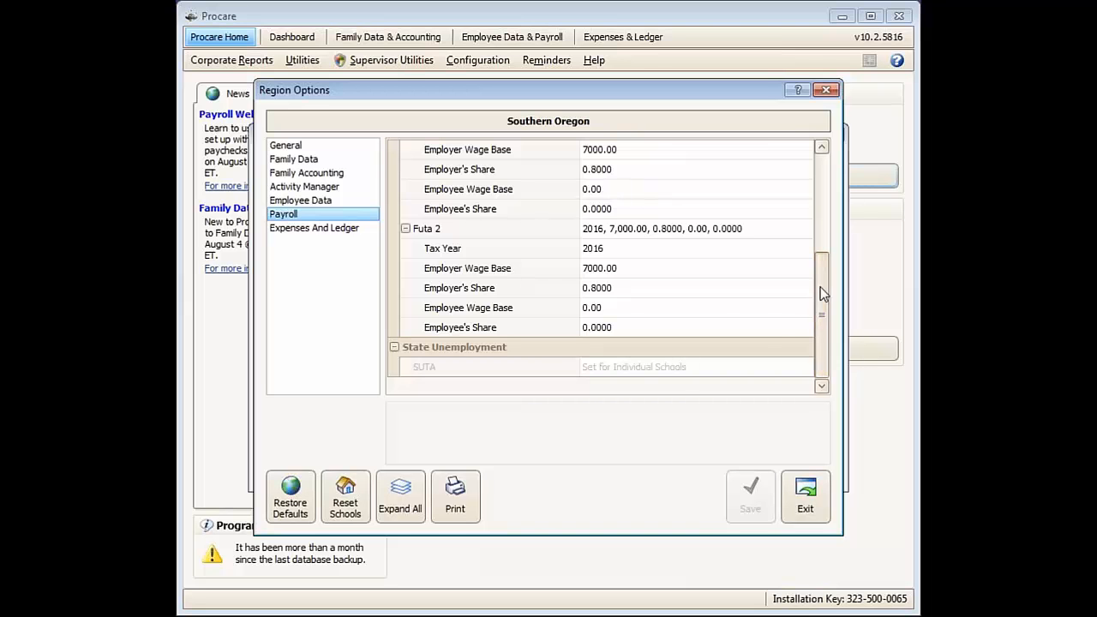
drag(821, 288, 838, 242)
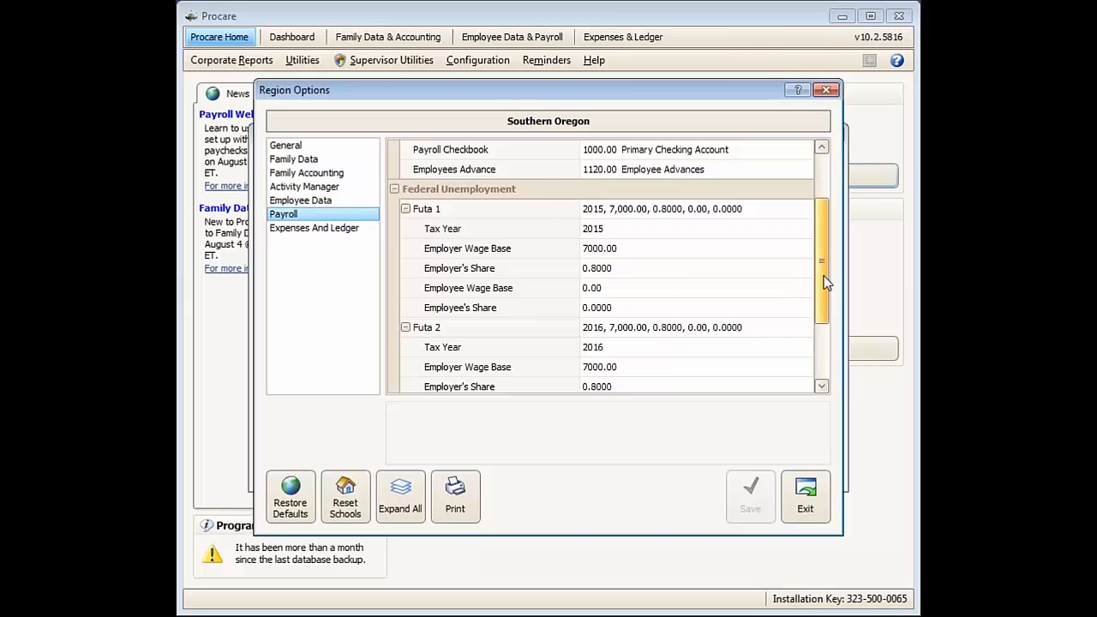
drag(825, 279, 814, 355)
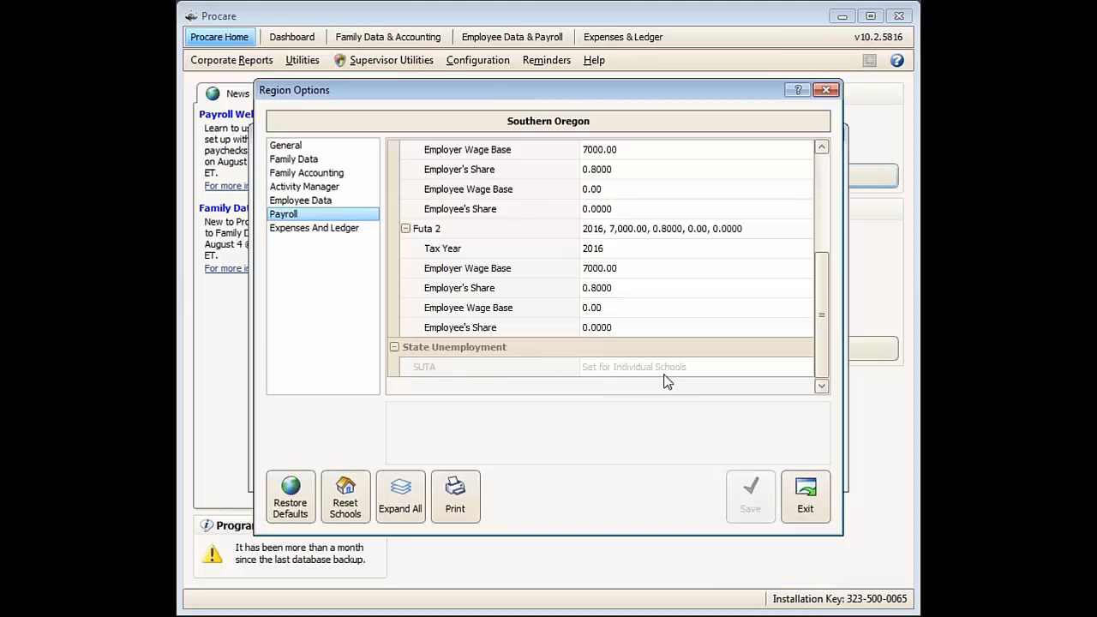
click(805, 511)
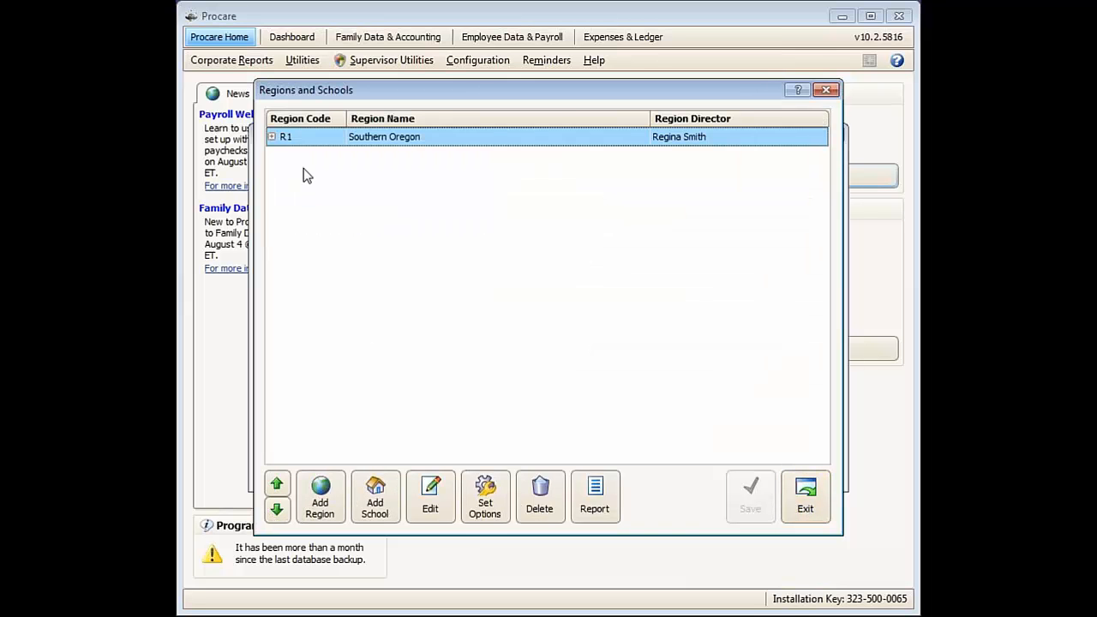
Expand the Southern Oregon region and open the options of Little Red Schoolhouse #1.
click(272, 138)
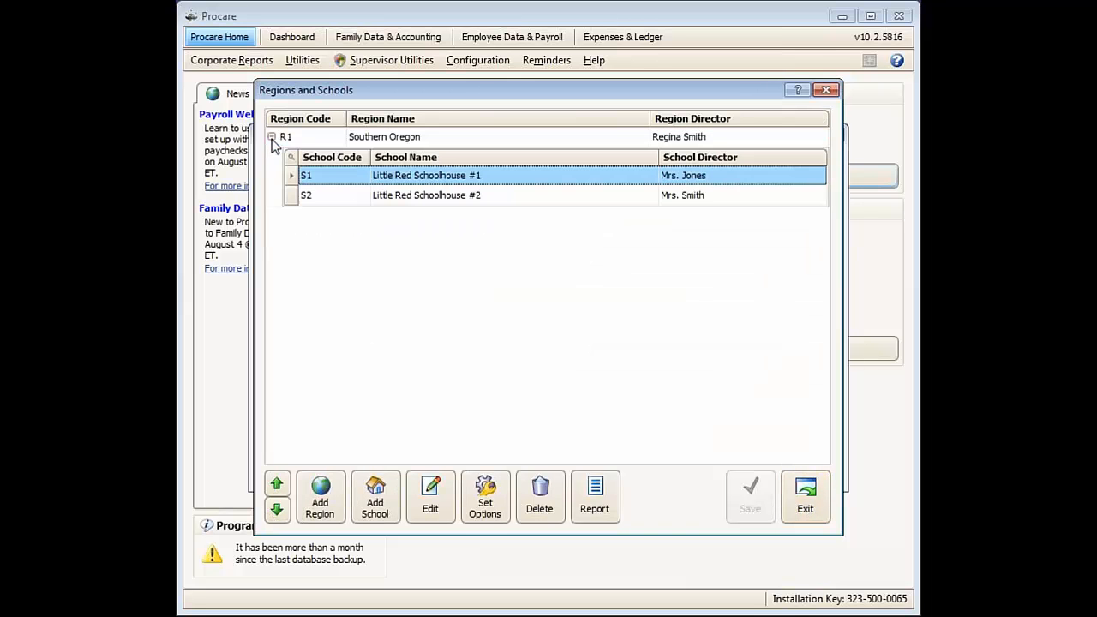
click(335, 202)
click(342, 178)
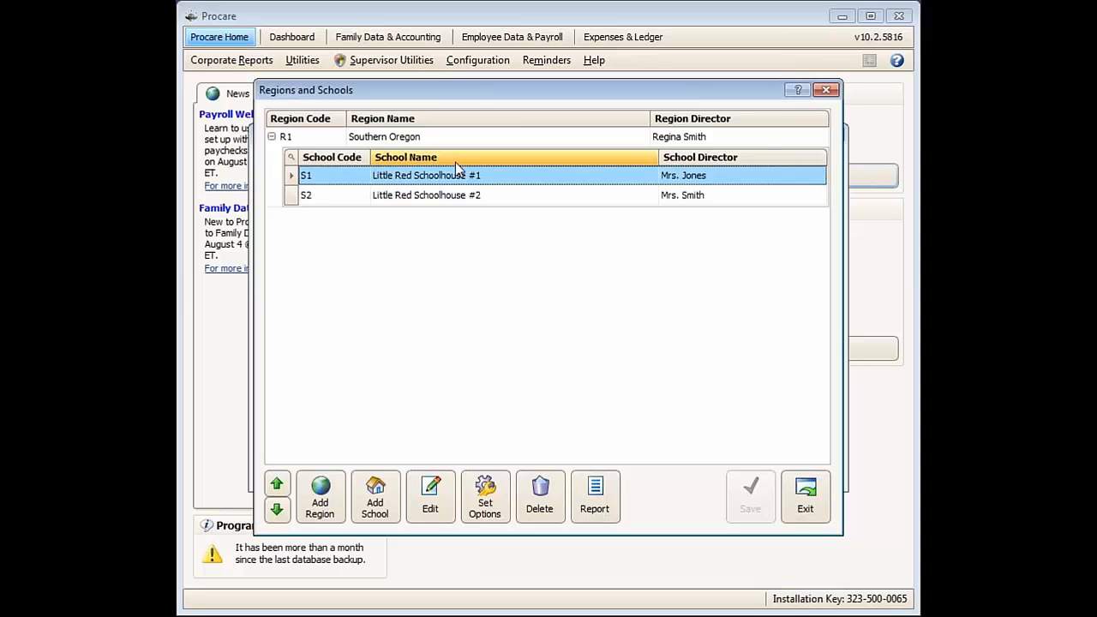
click(494, 513)
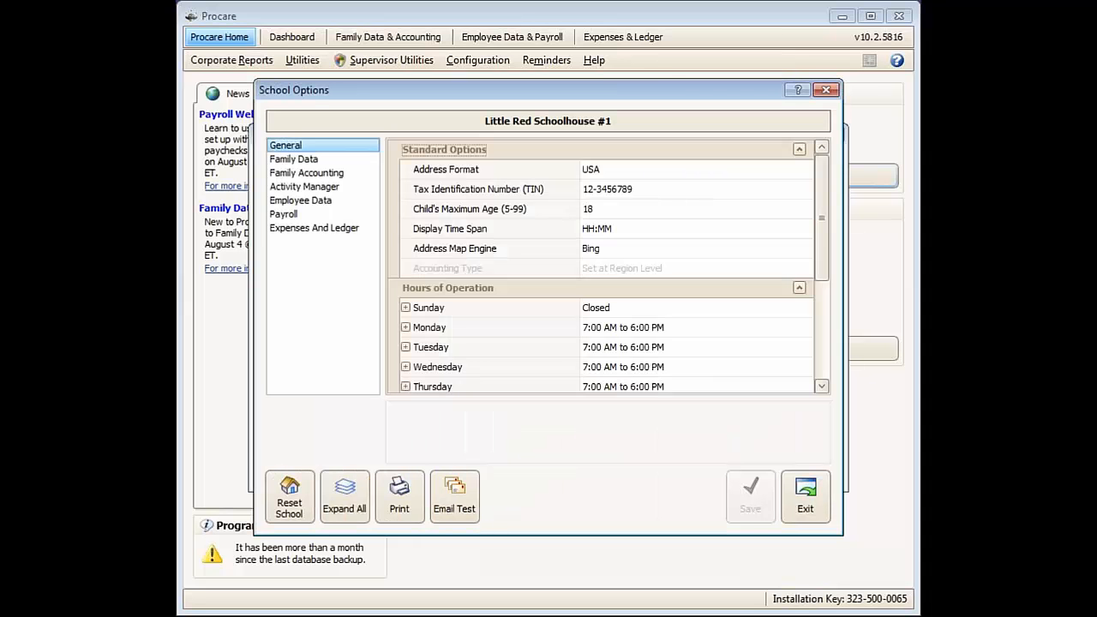
Examine the school's Payroll options with both State Unemployment entries, Suta 1 and Suta 2, expanded.
click(280, 220)
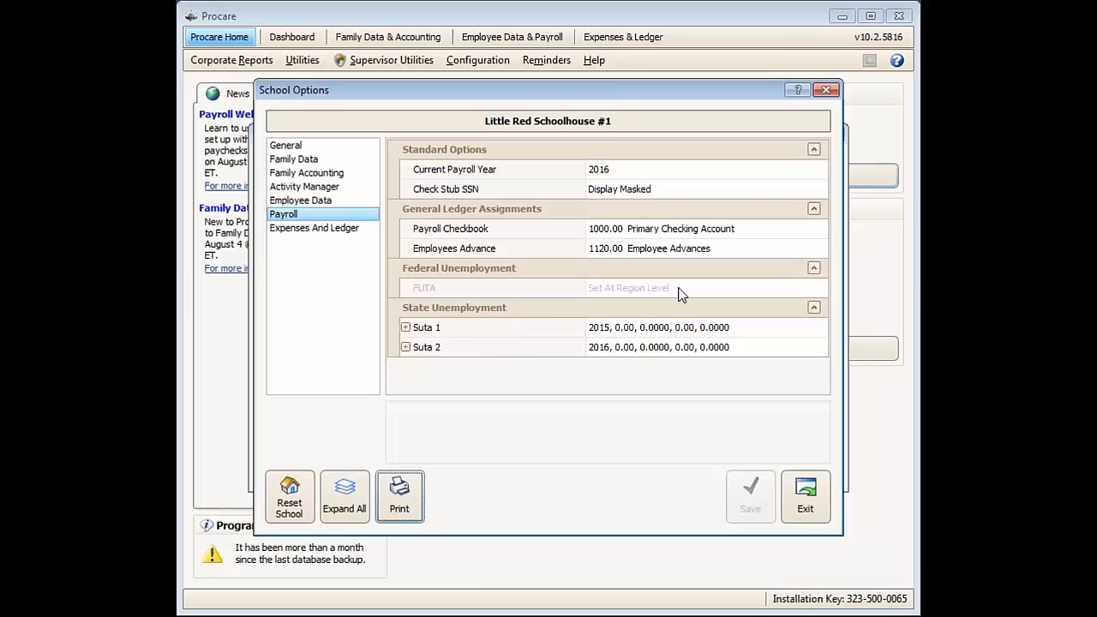
click(406, 328)
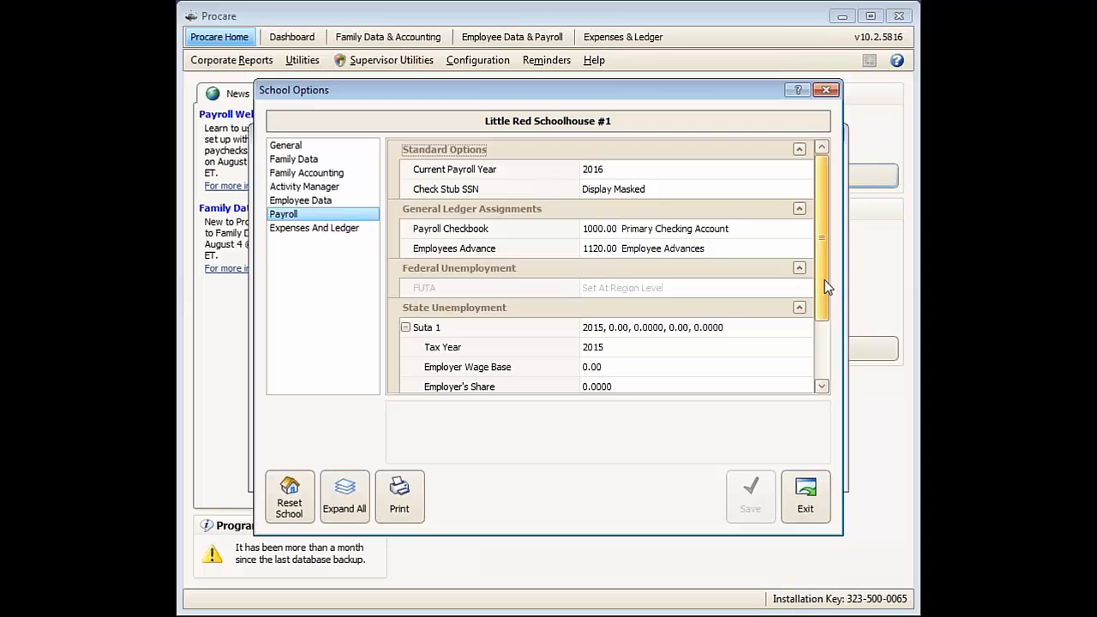
drag(827, 286, 825, 350)
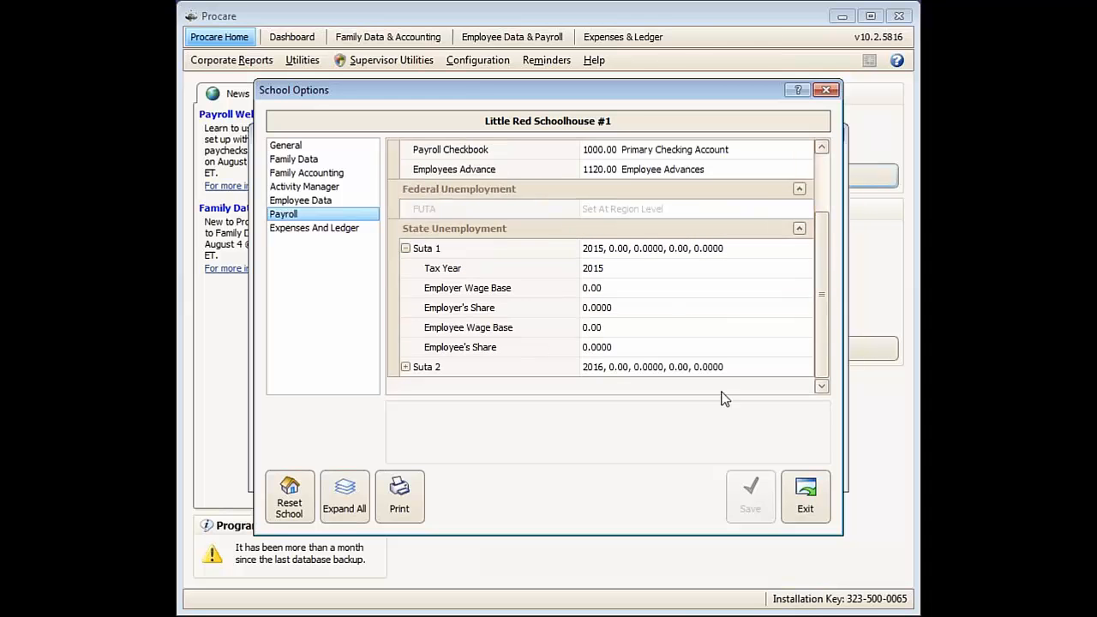
click(405, 367)
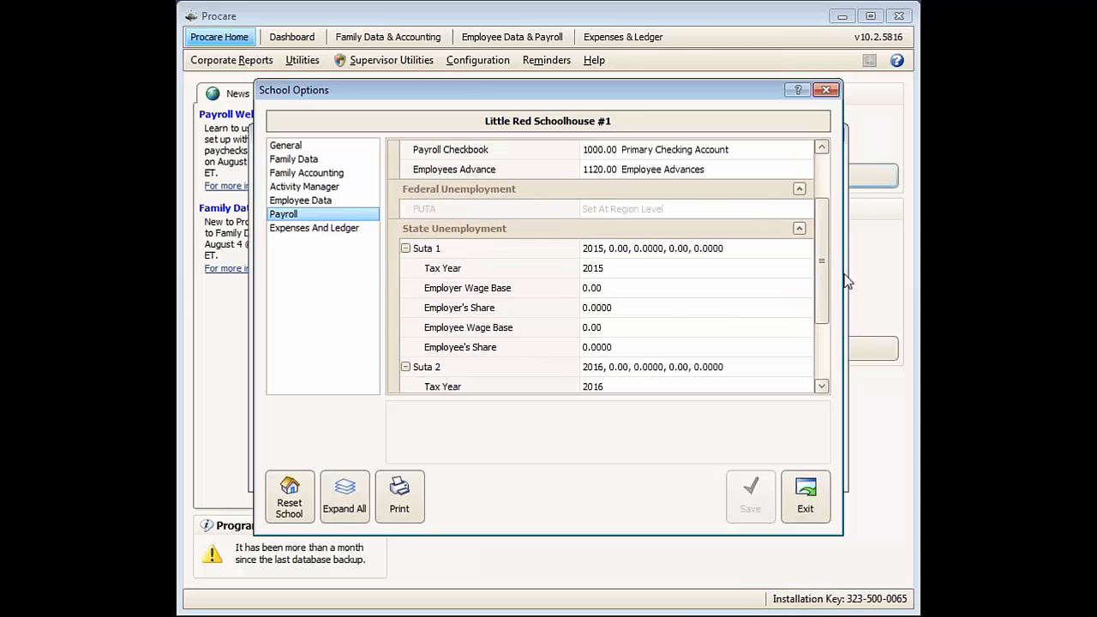
scroll(821, 296, down, 2)
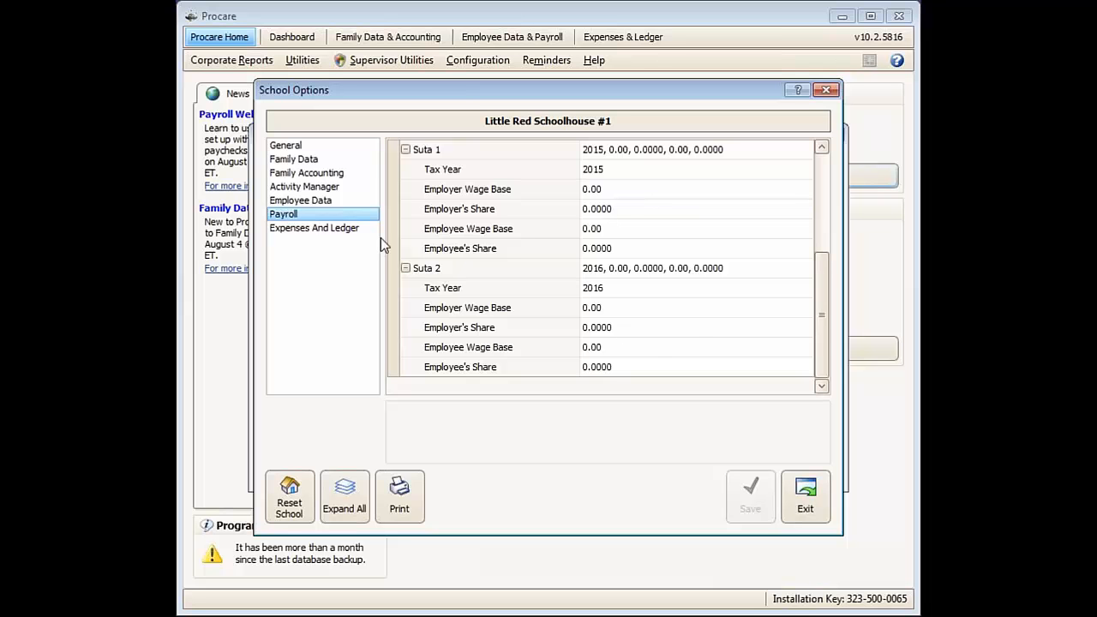
View the school's Employee Data options, close them, and open the Employee Data options of the Southern Oregon region.
click(329, 202)
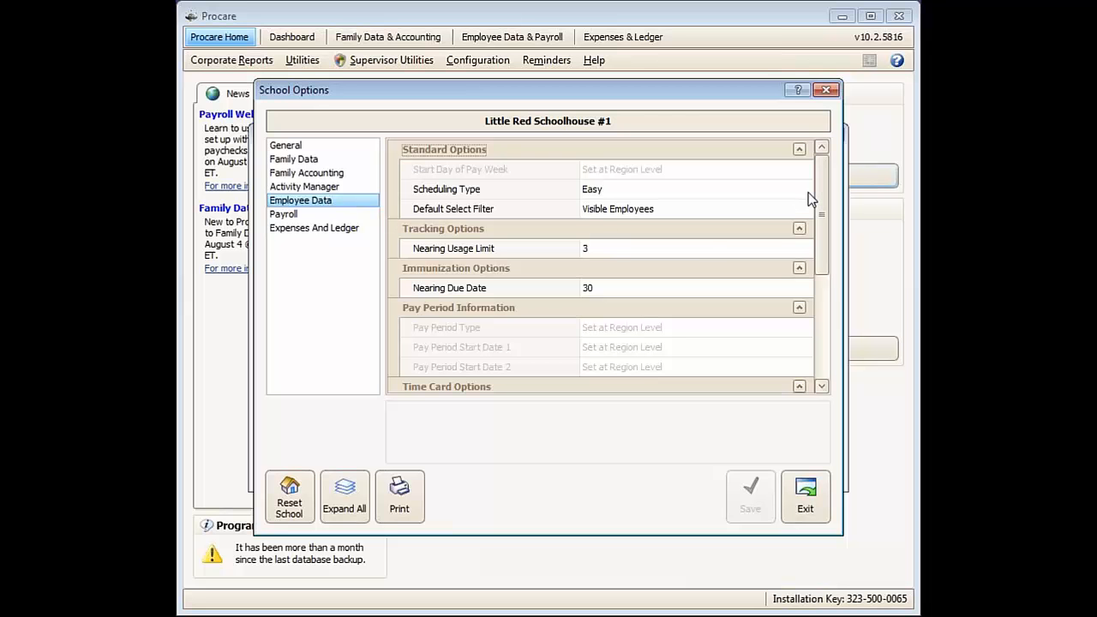
click(806, 506)
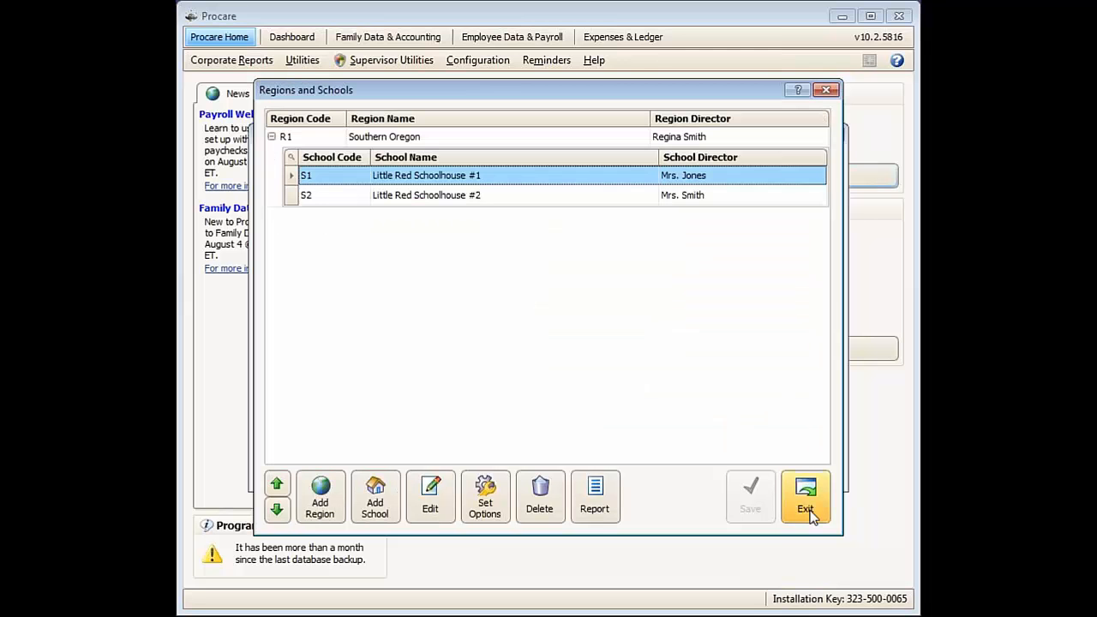
click(431, 141)
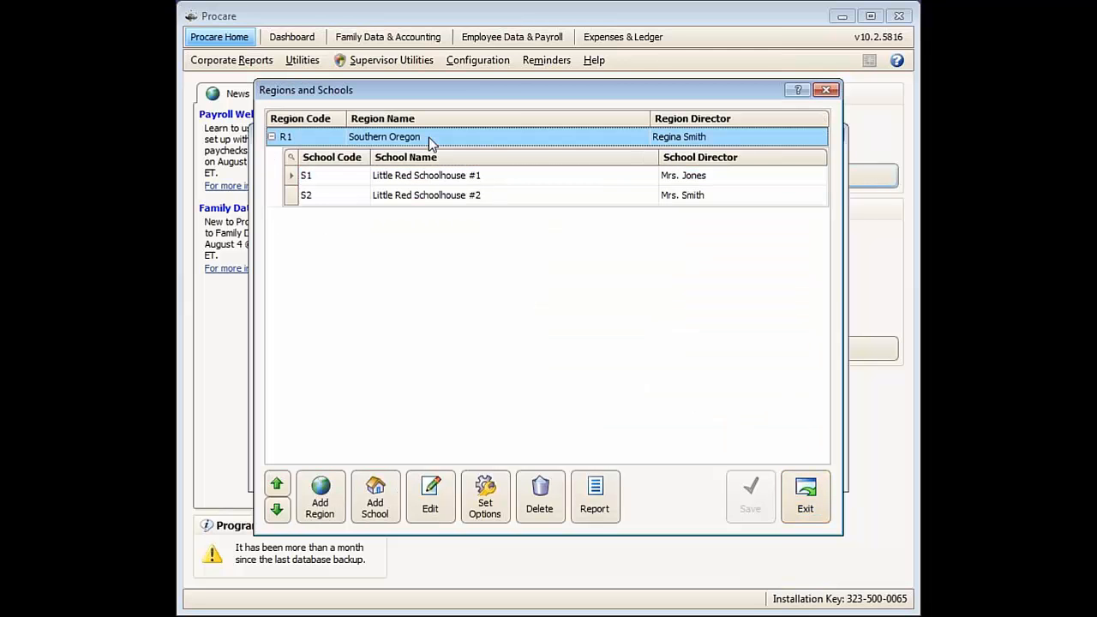
click(482, 497)
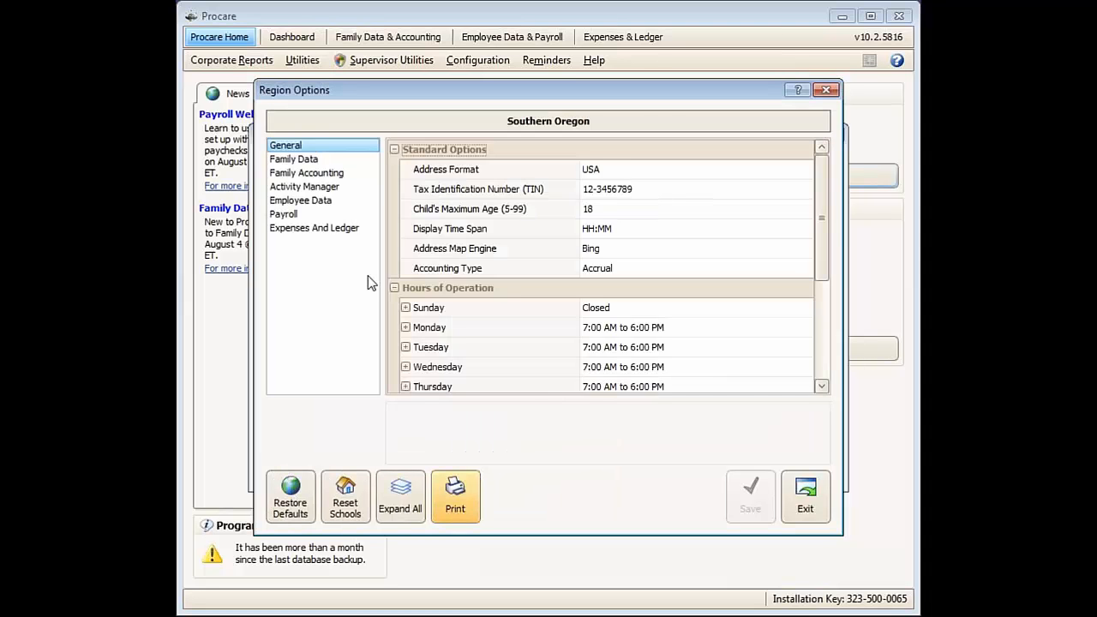
click(313, 202)
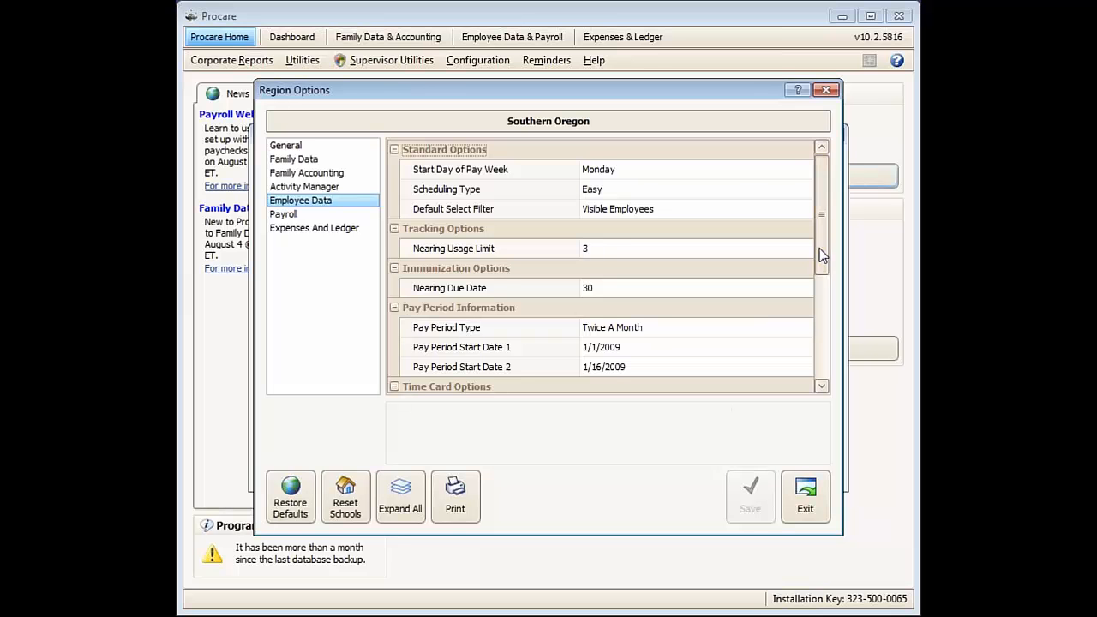
Review the region's pay period, start day of pay week, time card and overtime calculation settings.
drag(822, 250, 818, 300)
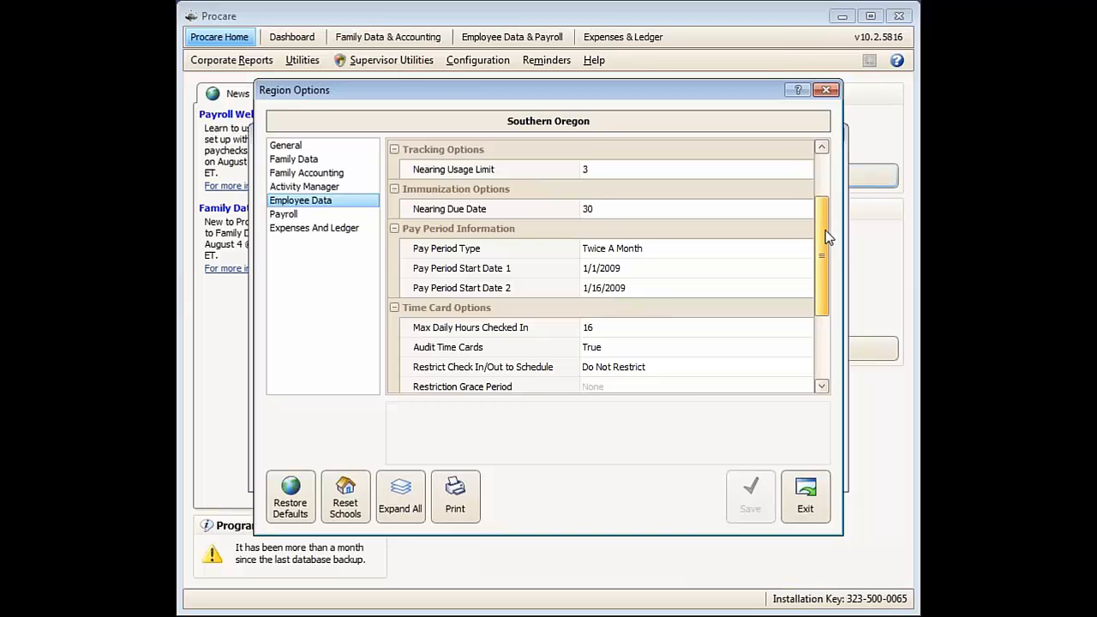
drag(828, 236, 836, 200)
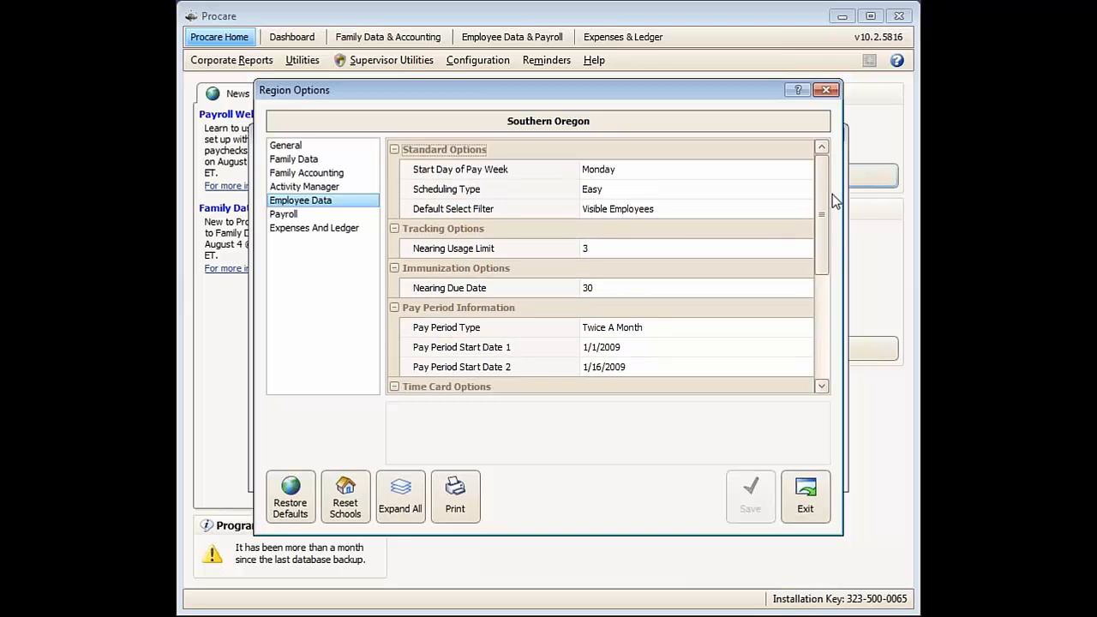
click(538, 171)
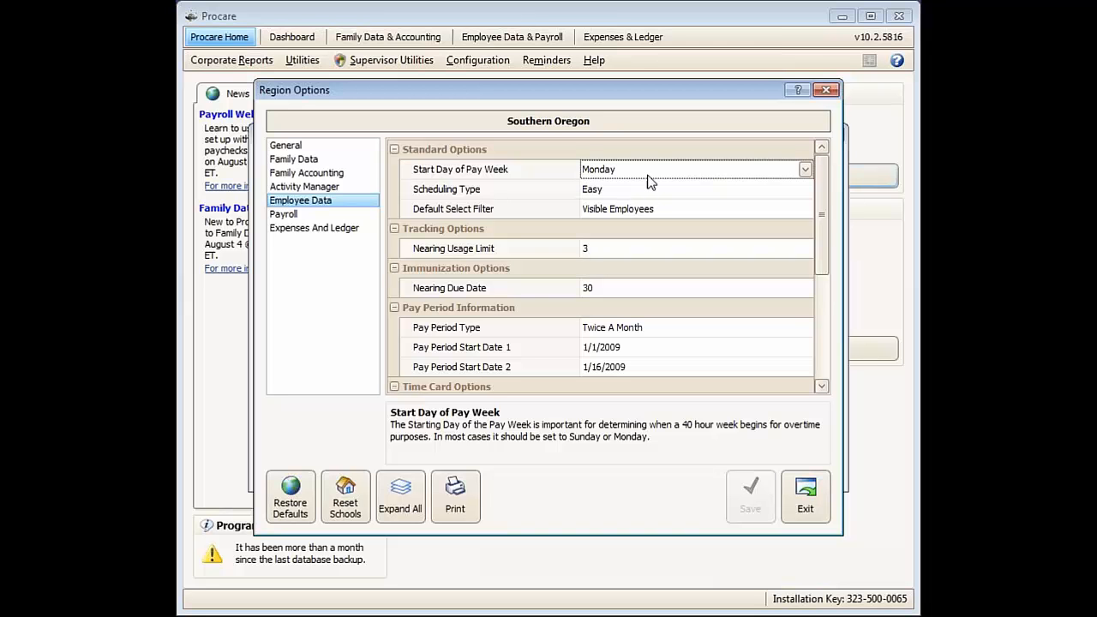
drag(822, 219, 812, 361)
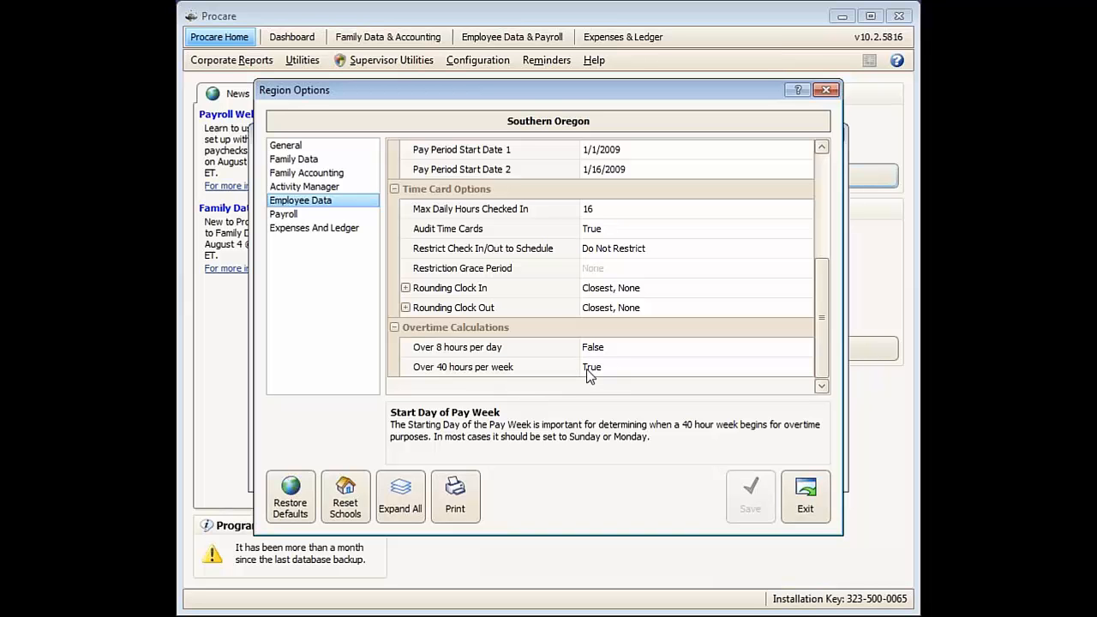
Review the region's General options, including the hours of operation and the email options.
click(288, 147)
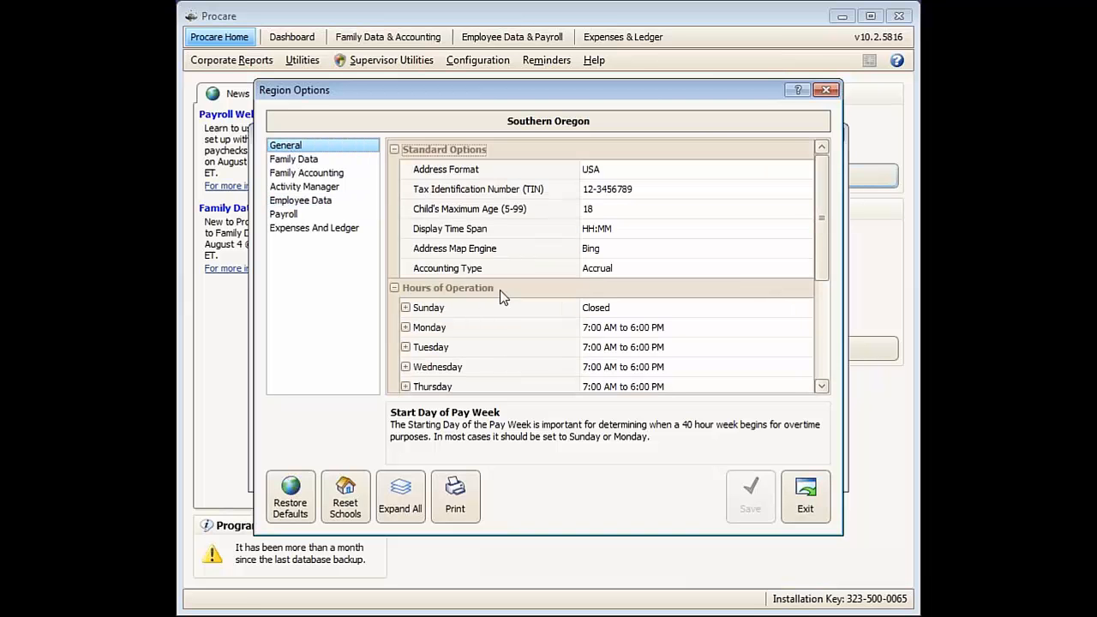
drag(825, 248, 822, 290)
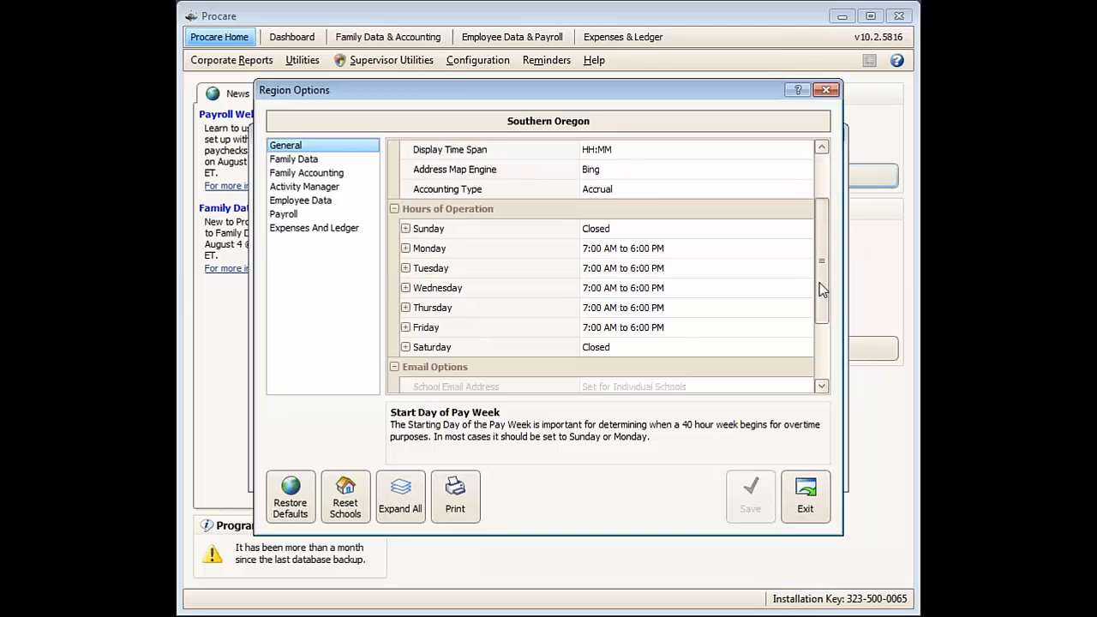
scroll(821, 257, down, 1)
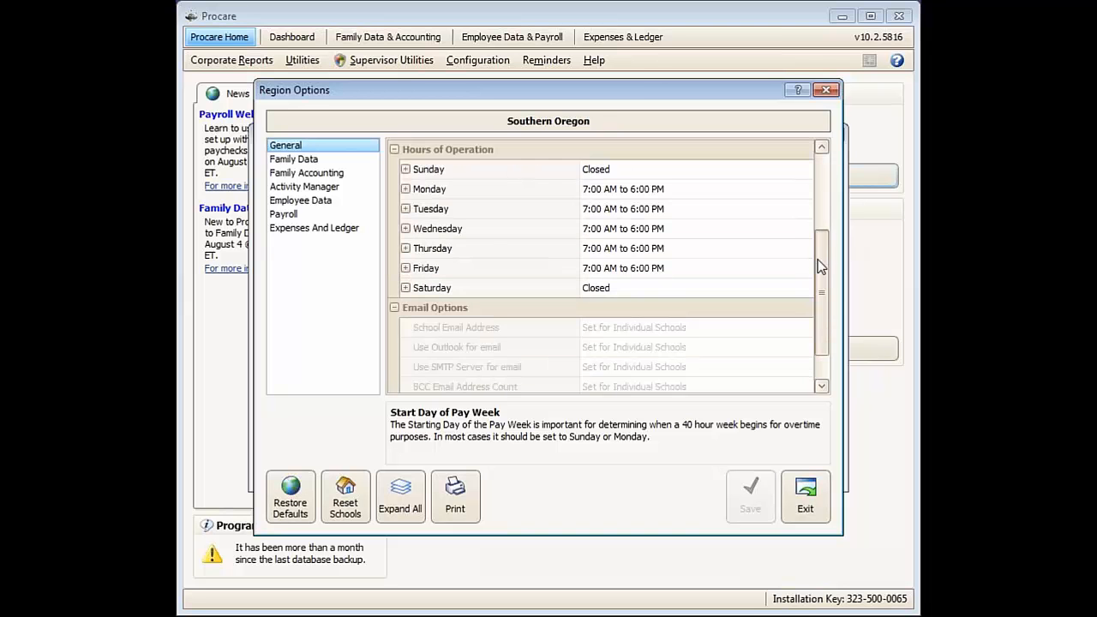
Review the region's Payroll options for current payroll year, payroll checkbook and employees advance, and close the region and school setup.
click(286, 215)
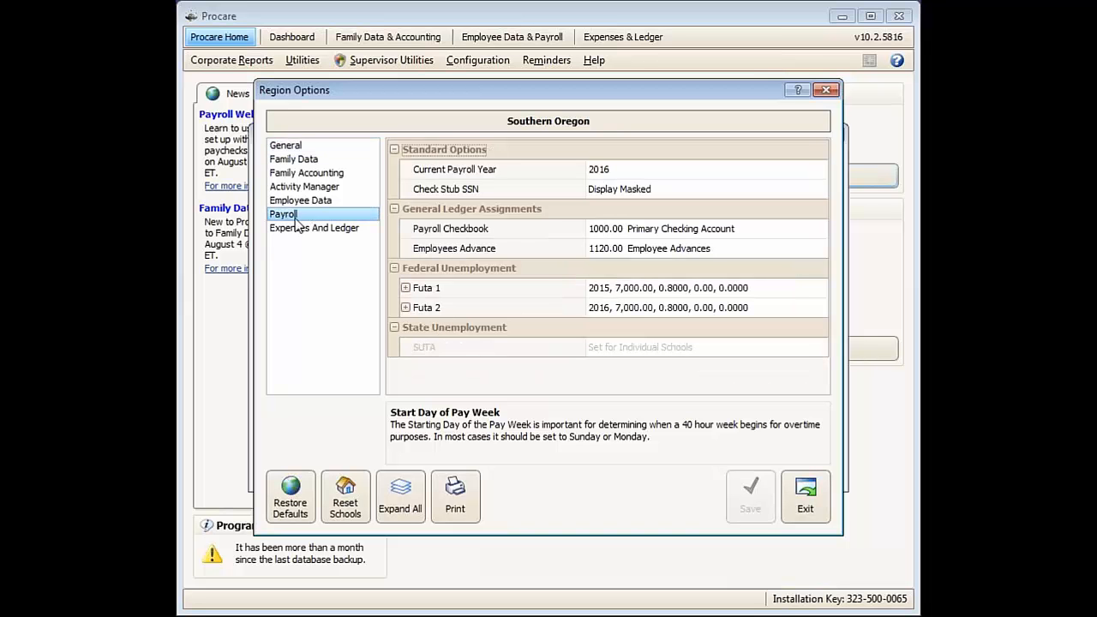
click(616, 172)
click(619, 171)
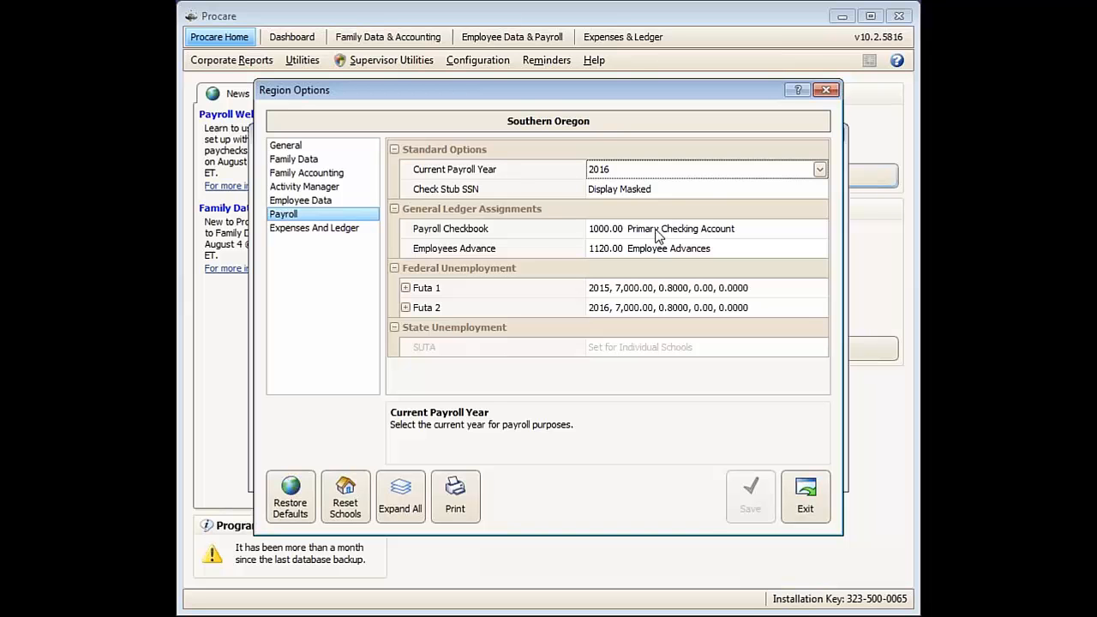
click(516, 228)
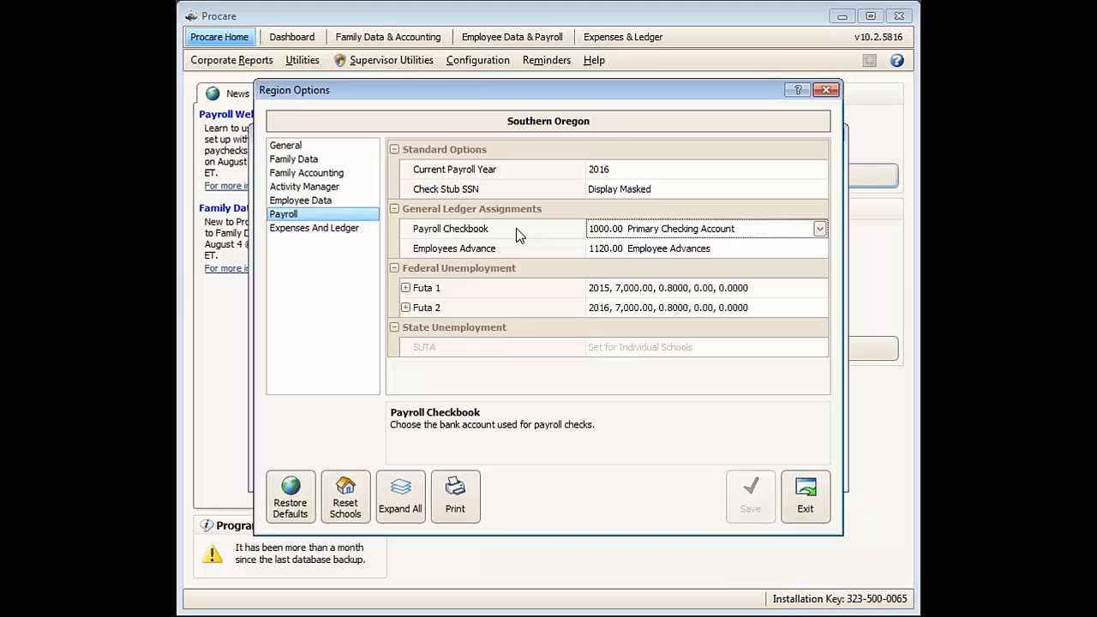
click(820, 229)
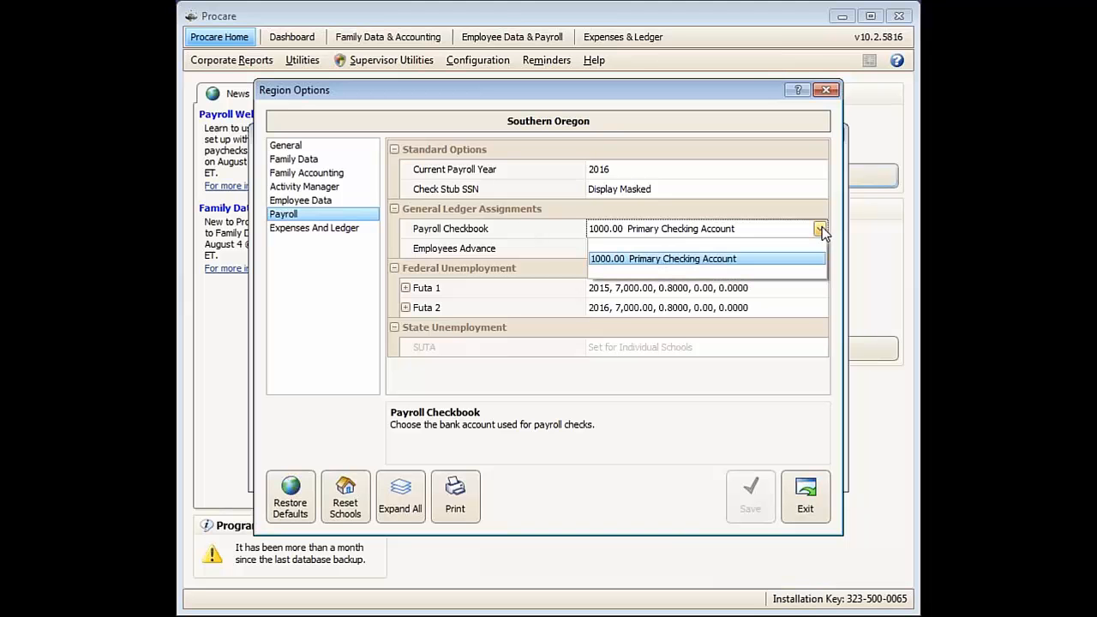
click(820, 230)
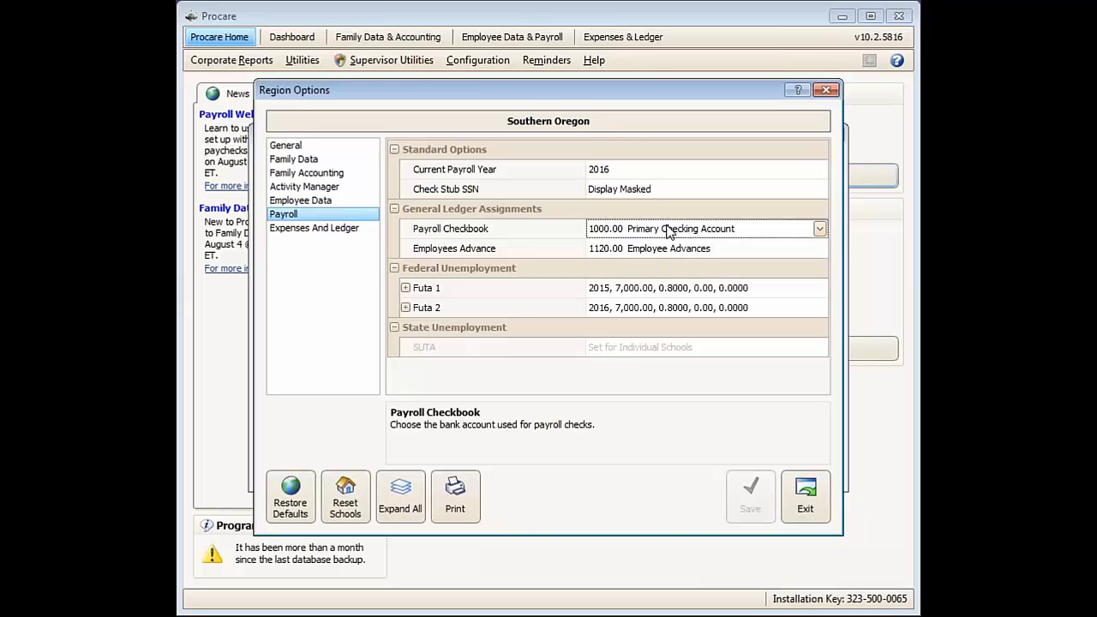
click(555, 245)
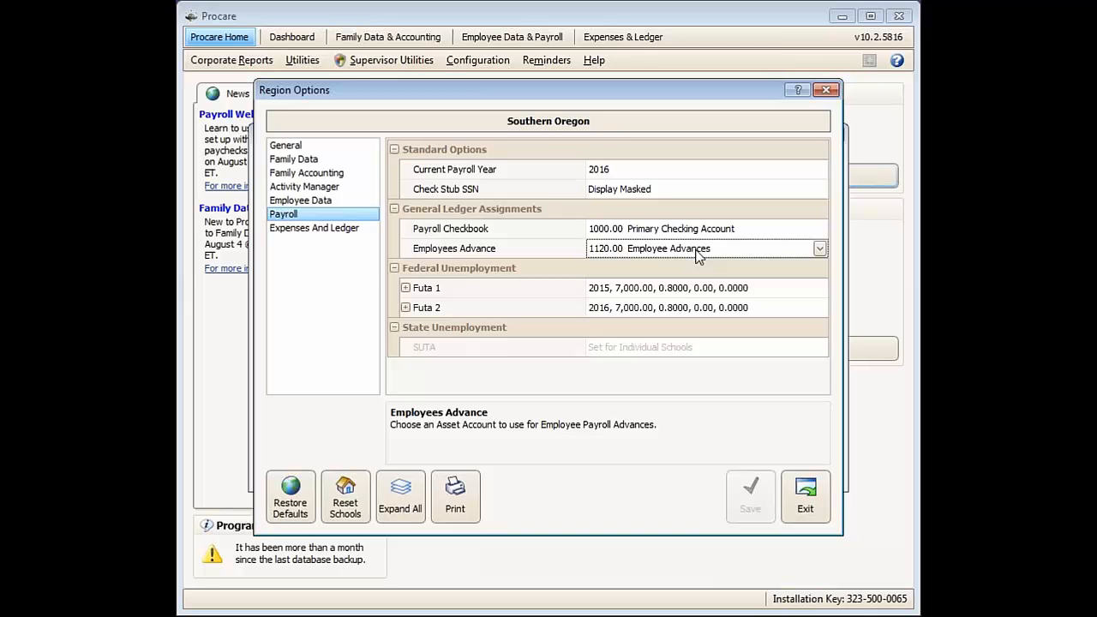
click(806, 508)
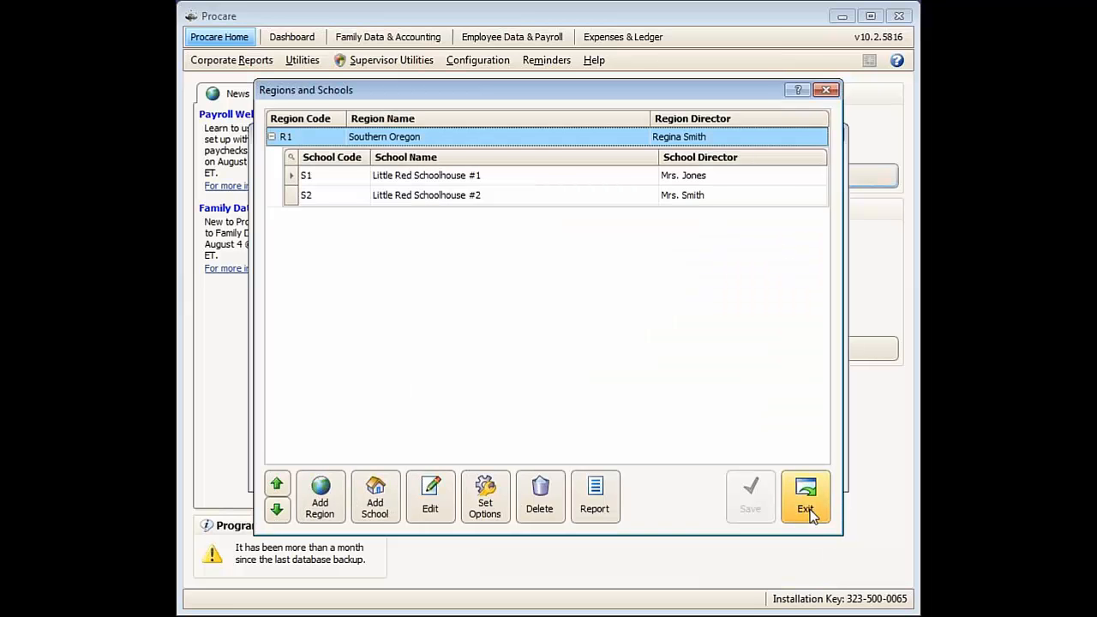
click(806, 510)
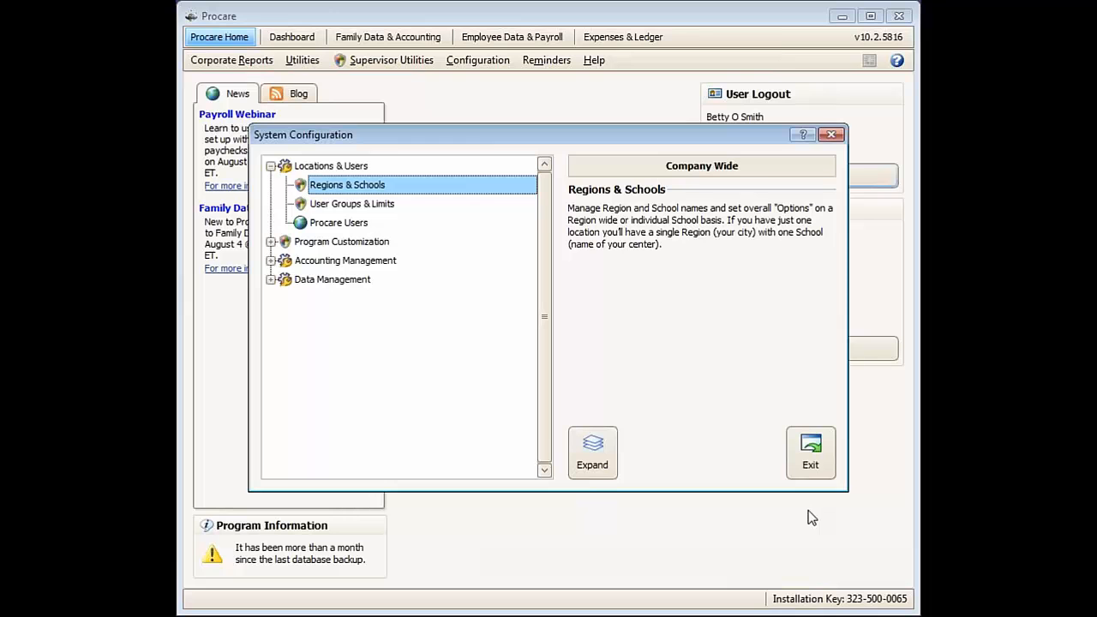
Open the Pay Codes list from the Employee Data settings under Accounting Management.
click(272, 261)
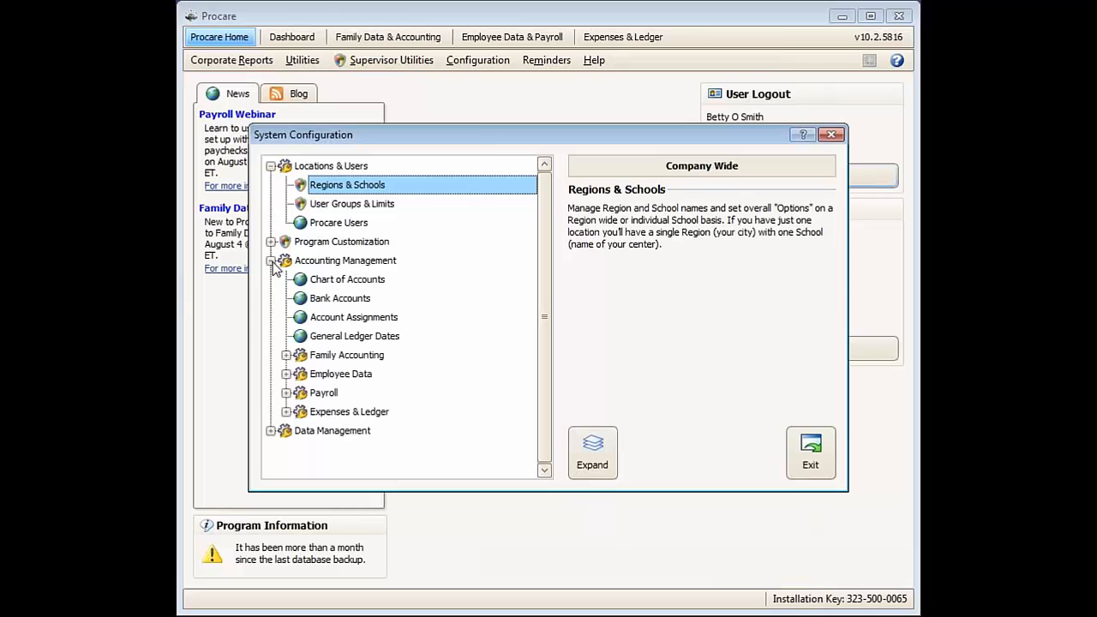
click(287, 375)
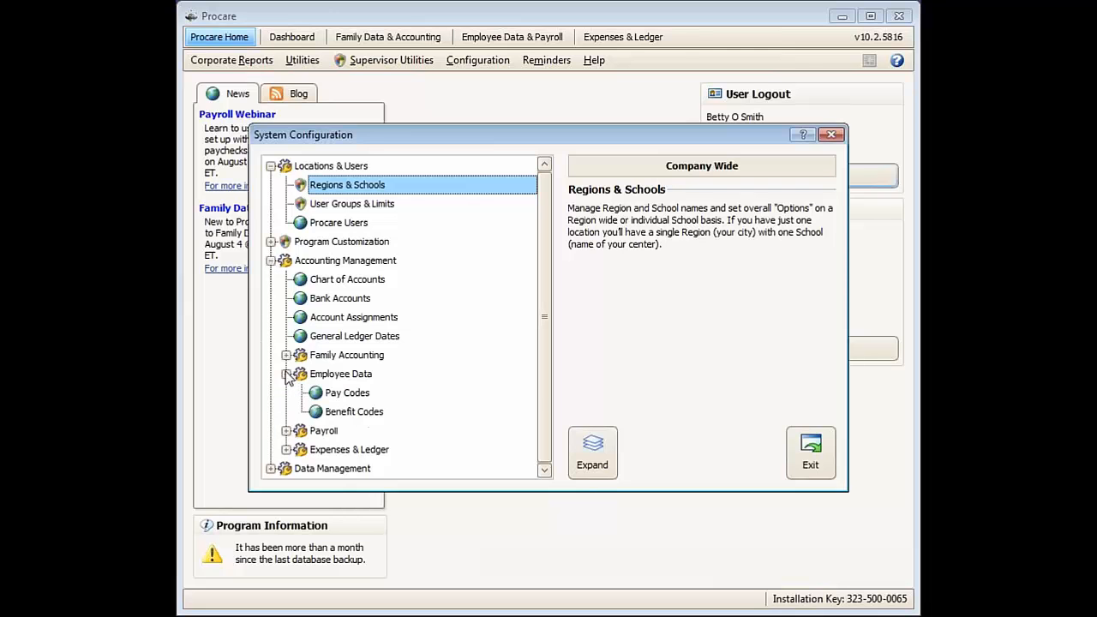
click(331, 395)
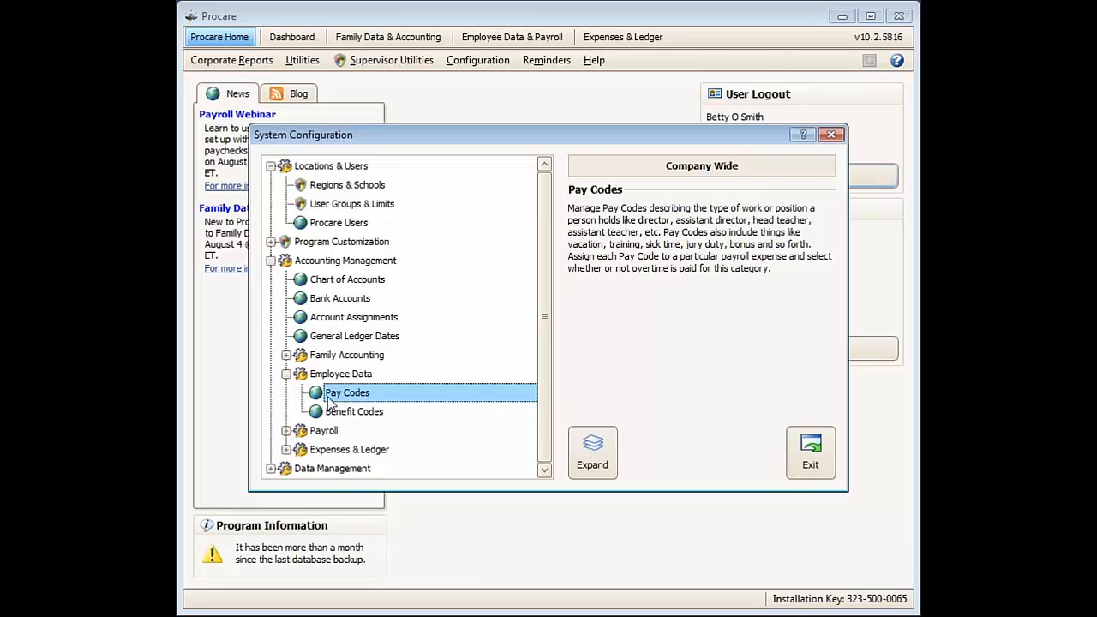
double_click(326, 397)
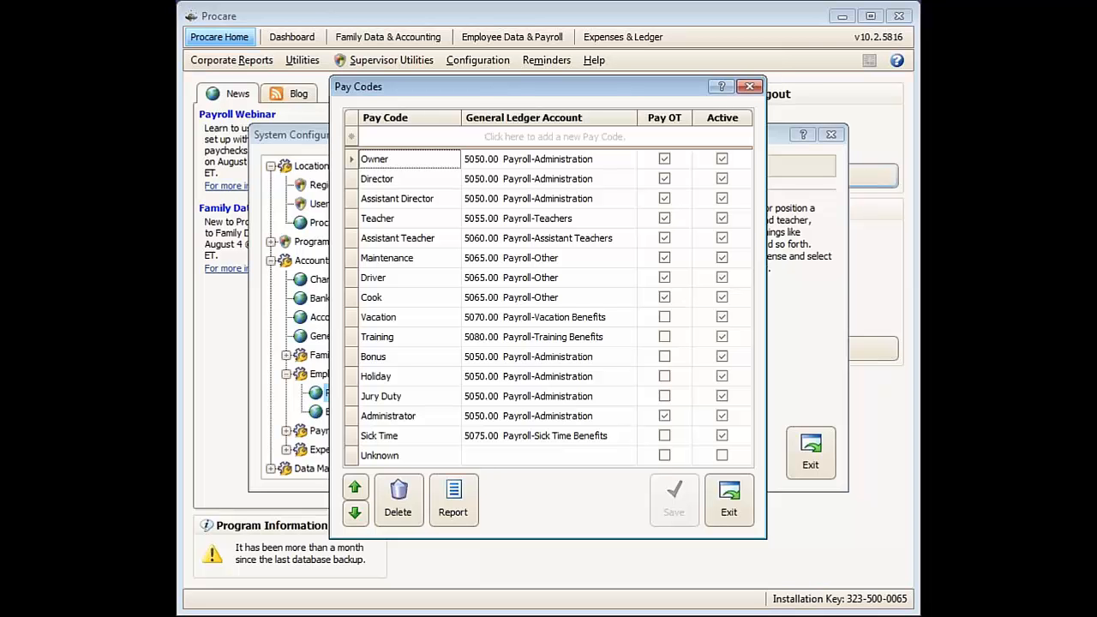
Review the Vacation, Sick Time, Training, Bonus and Holiday pay codes, and close the pay code list.
click(409, 323)
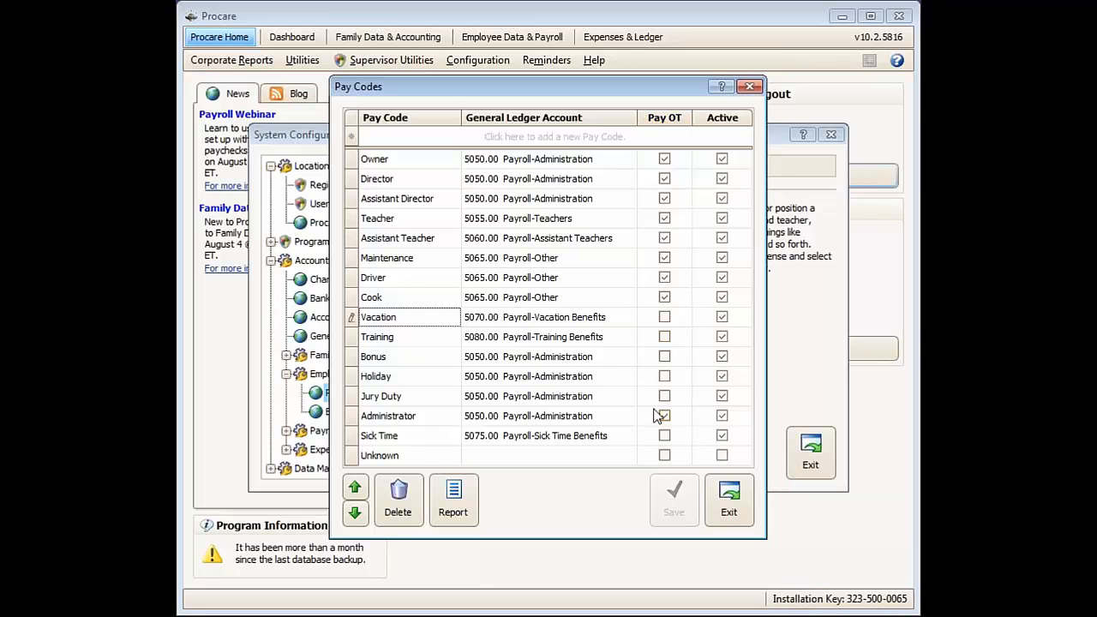
click(420, 437)
click(422, 436)
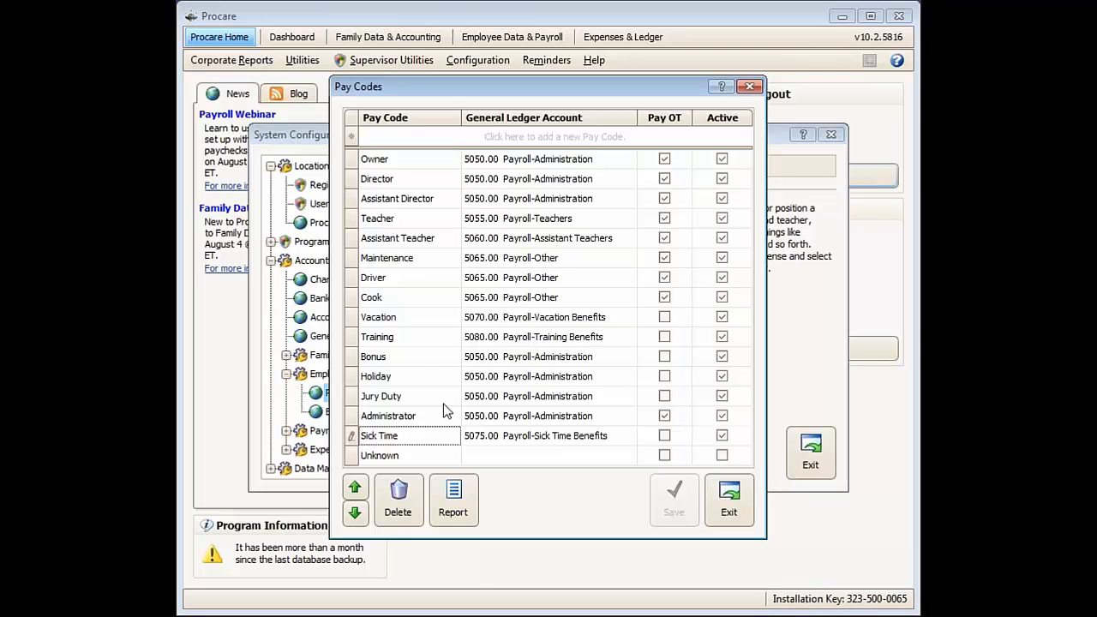
click(411, 319)
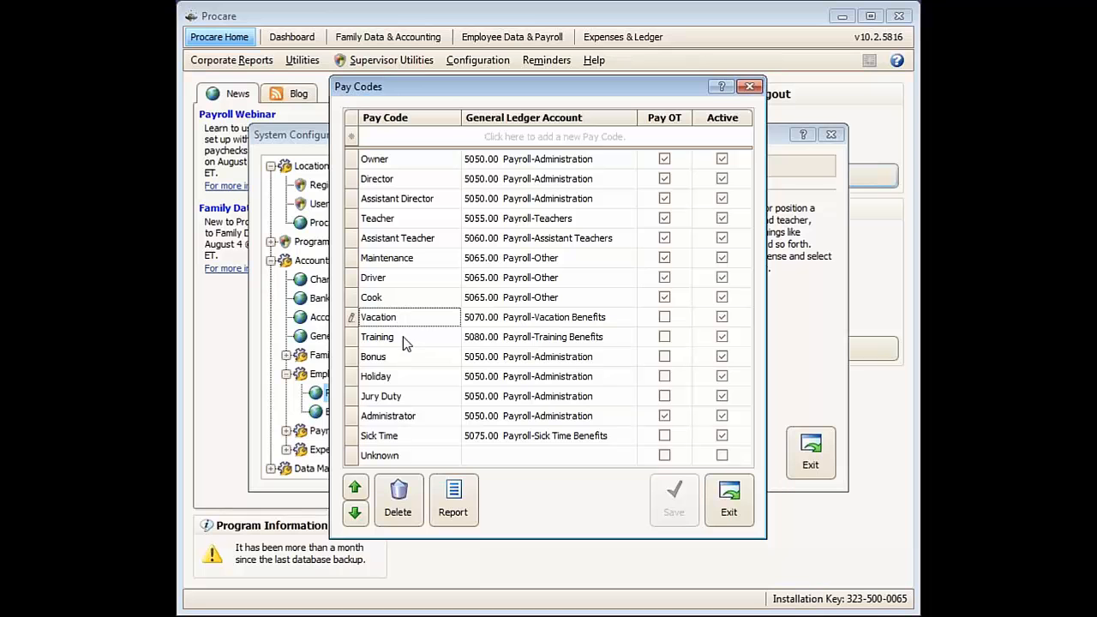
click(406, 340)
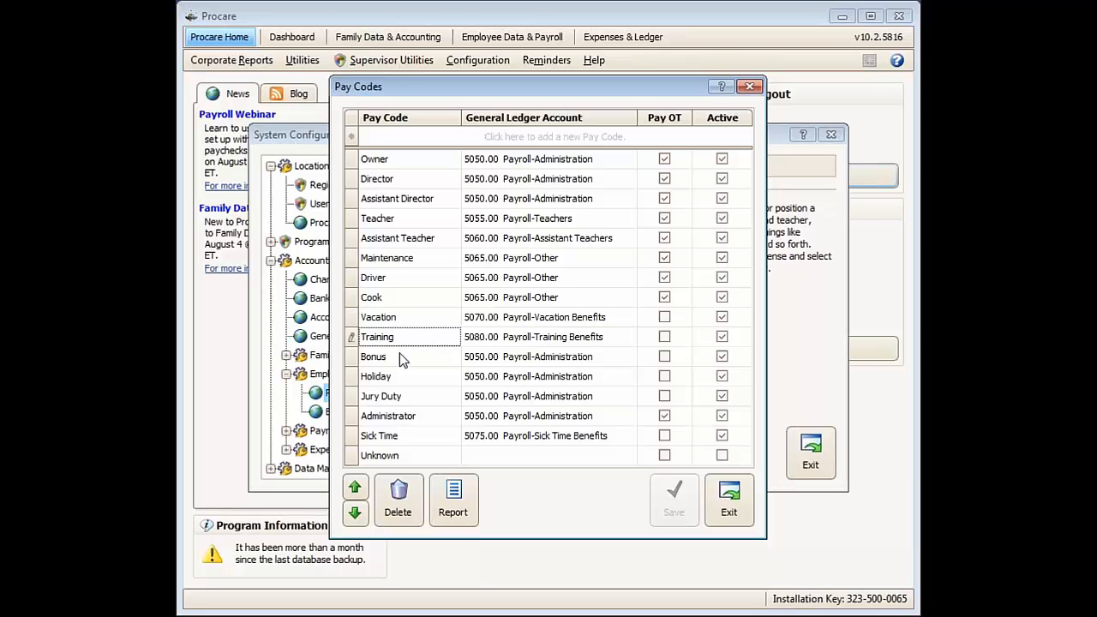
click(403, 359)
click(405, 382)
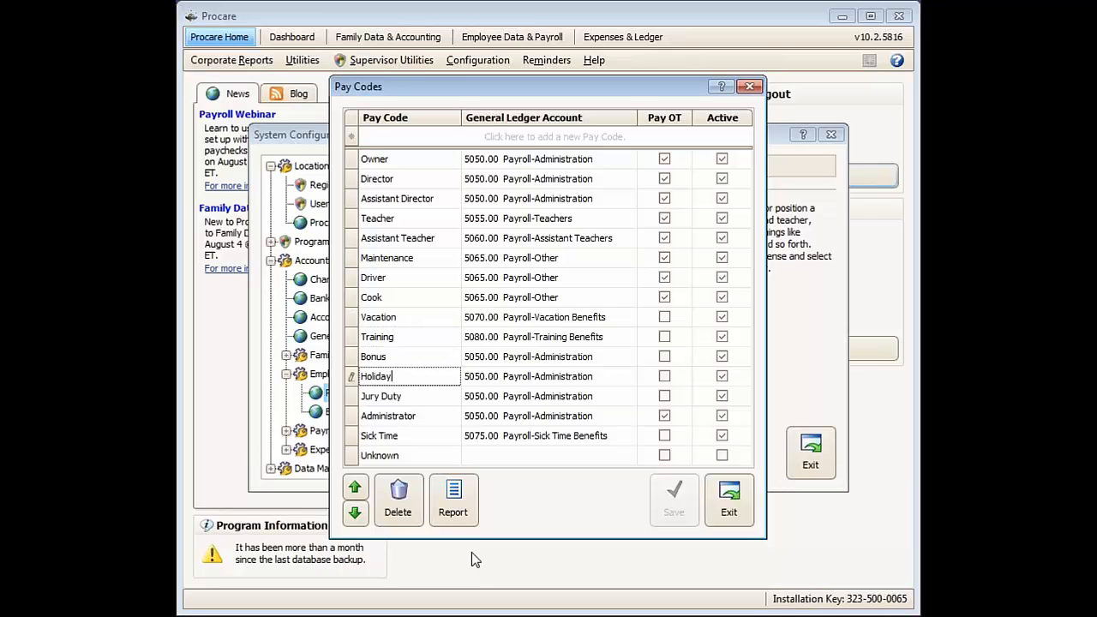
click(729, 504)
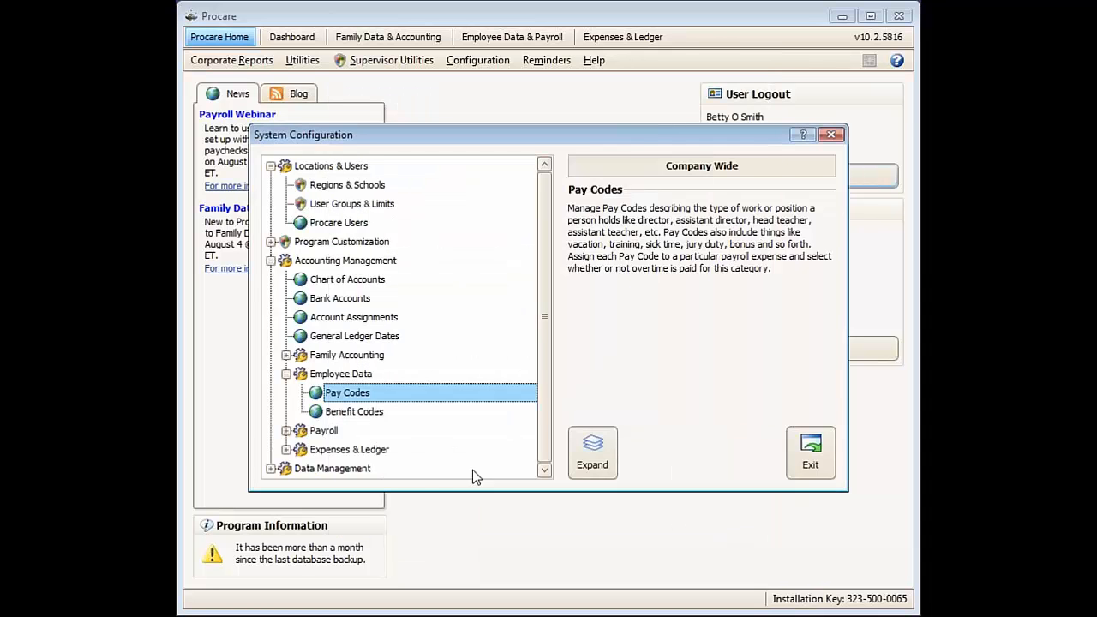
Open the Benefit Codes and turn off check stub display for Training, Holiday and Jury Duty.
click(354, 414)
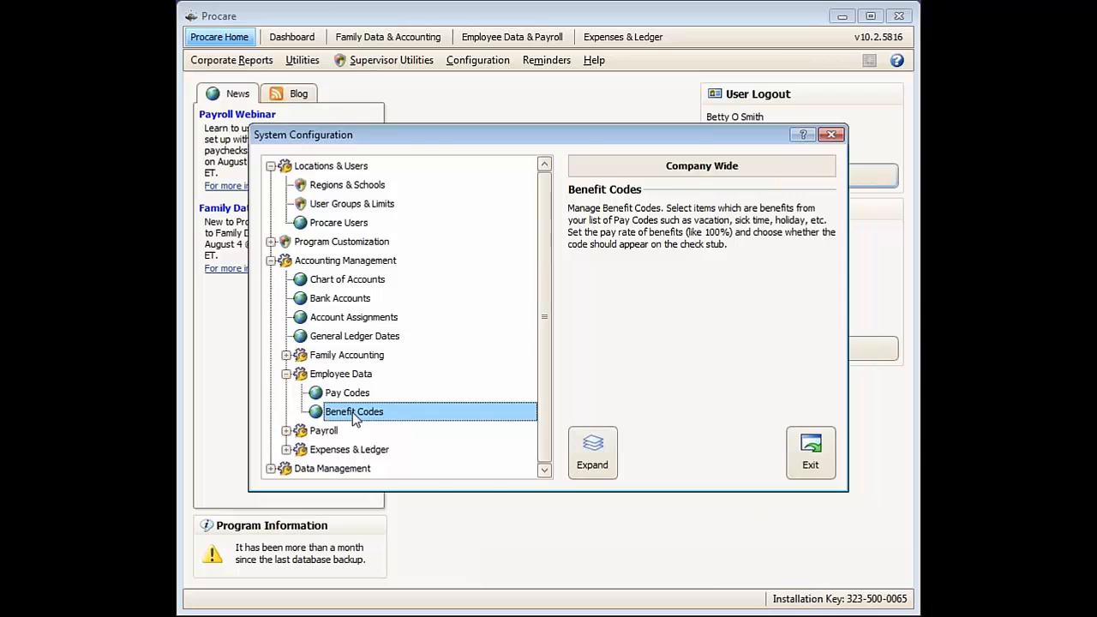
double_click(354, 414)
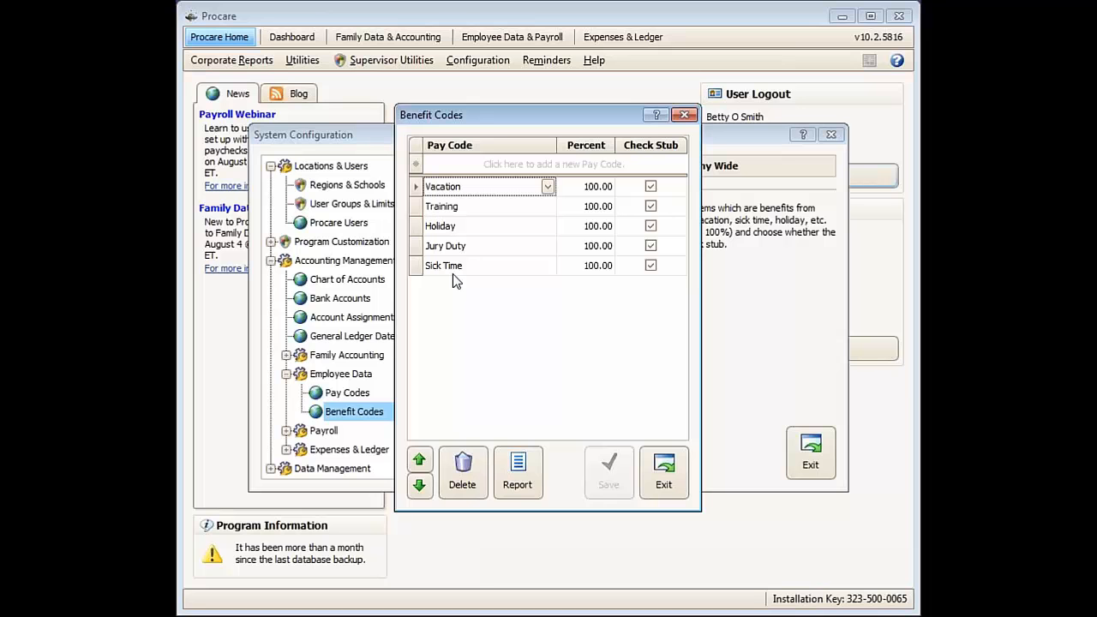
click(650, 205)
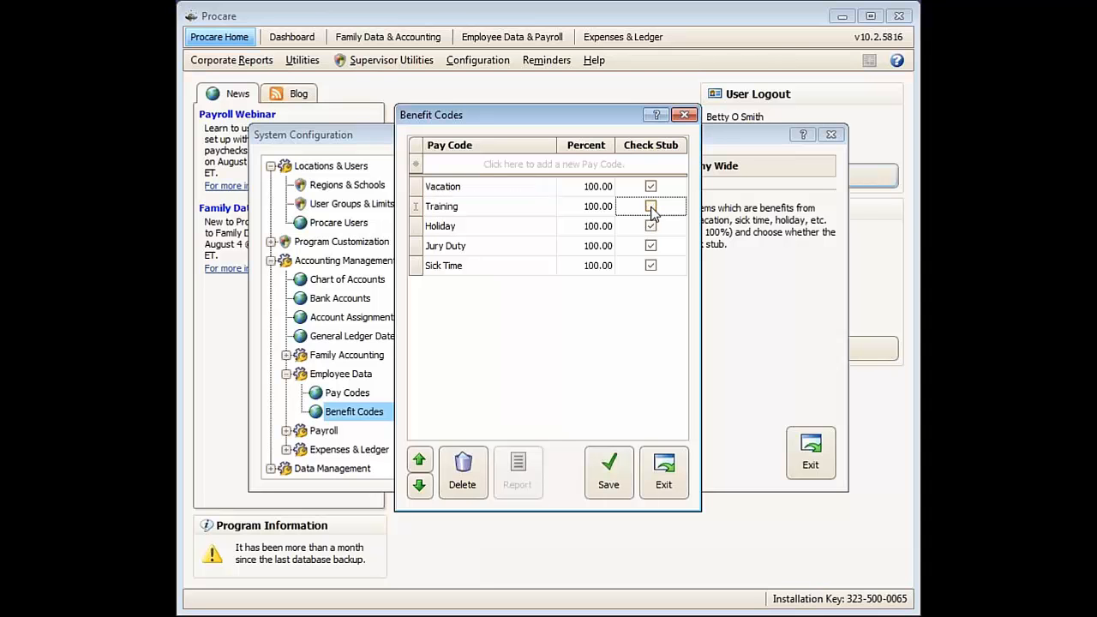
click(651, 227)
click(653, 252)
click(653, 246)
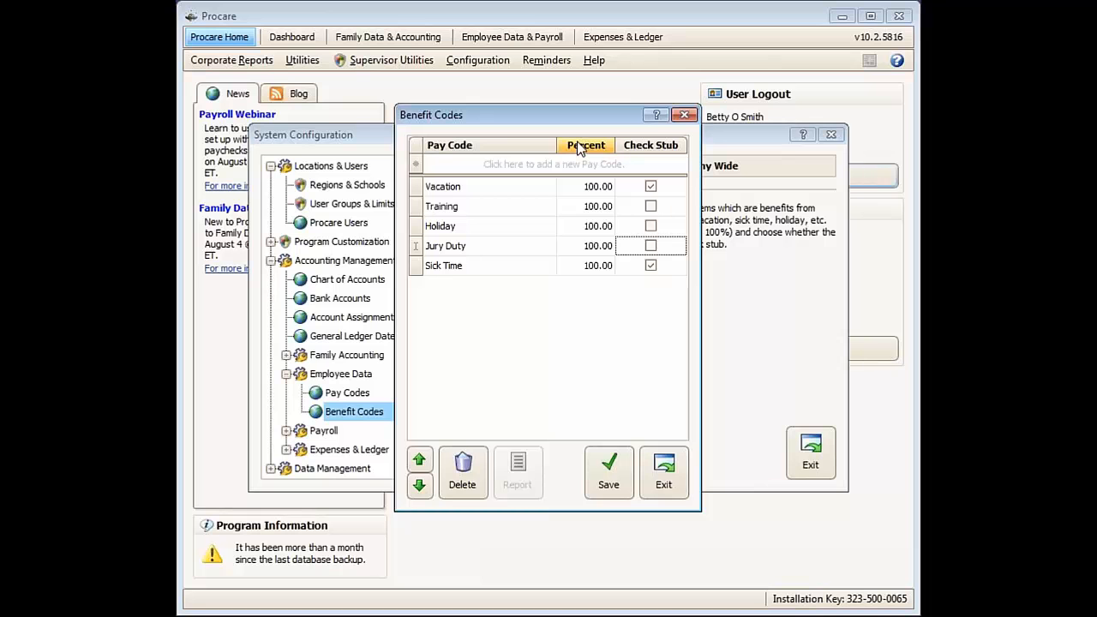
Check the pay percentages of the Vacation and Jury Duty benefits, and save and close the Benefit Codes.
click(584, 186)
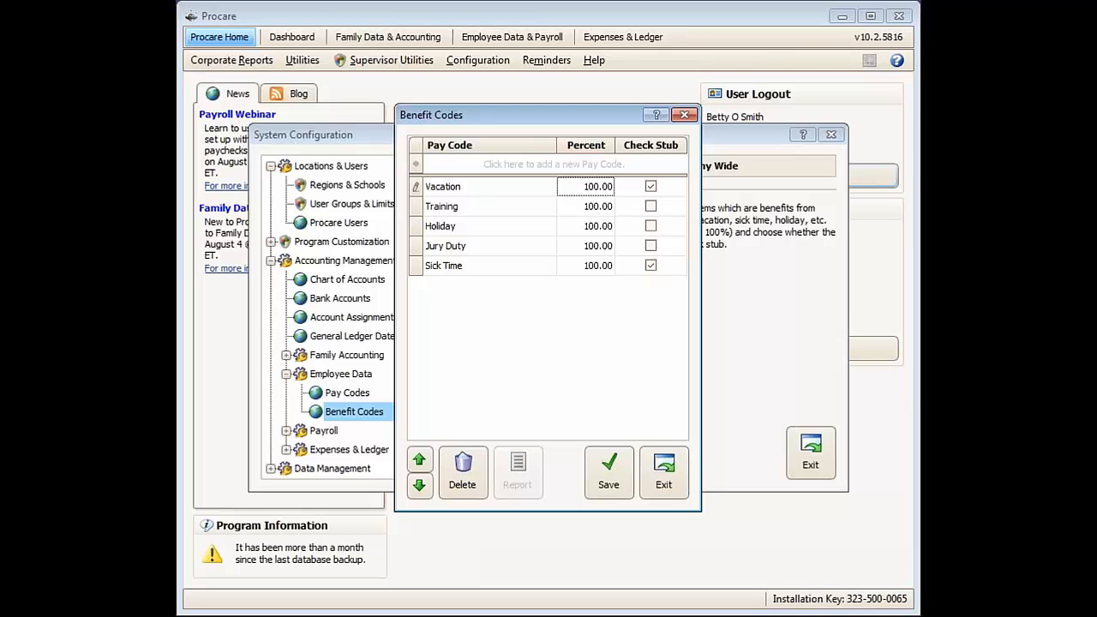
drag(582, 187, 625, 189)
click(590, 246)
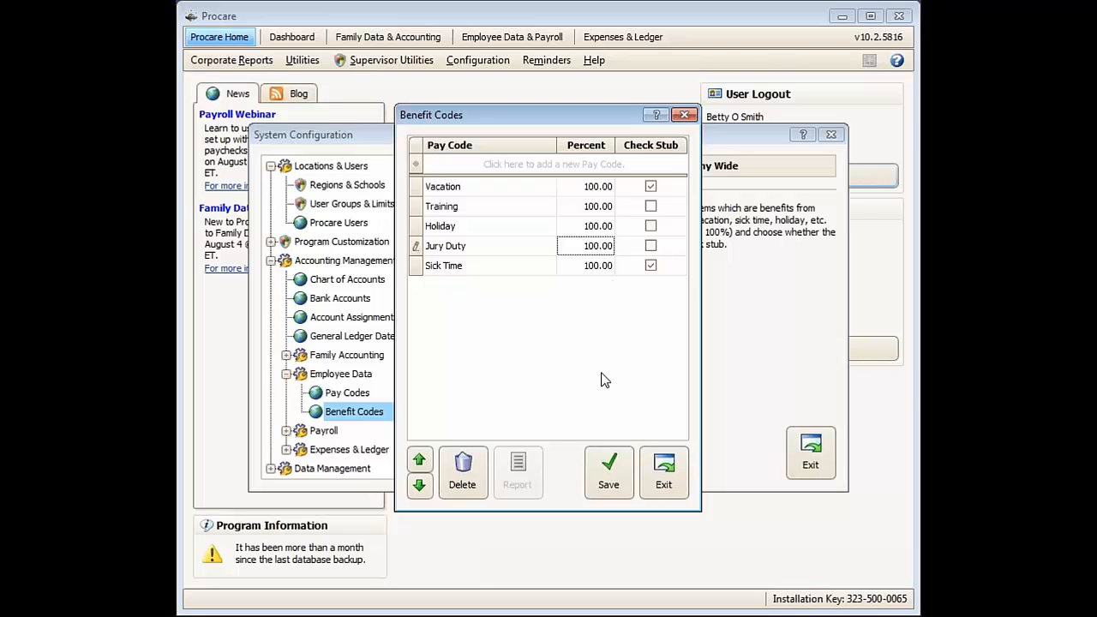
click(604, 472)
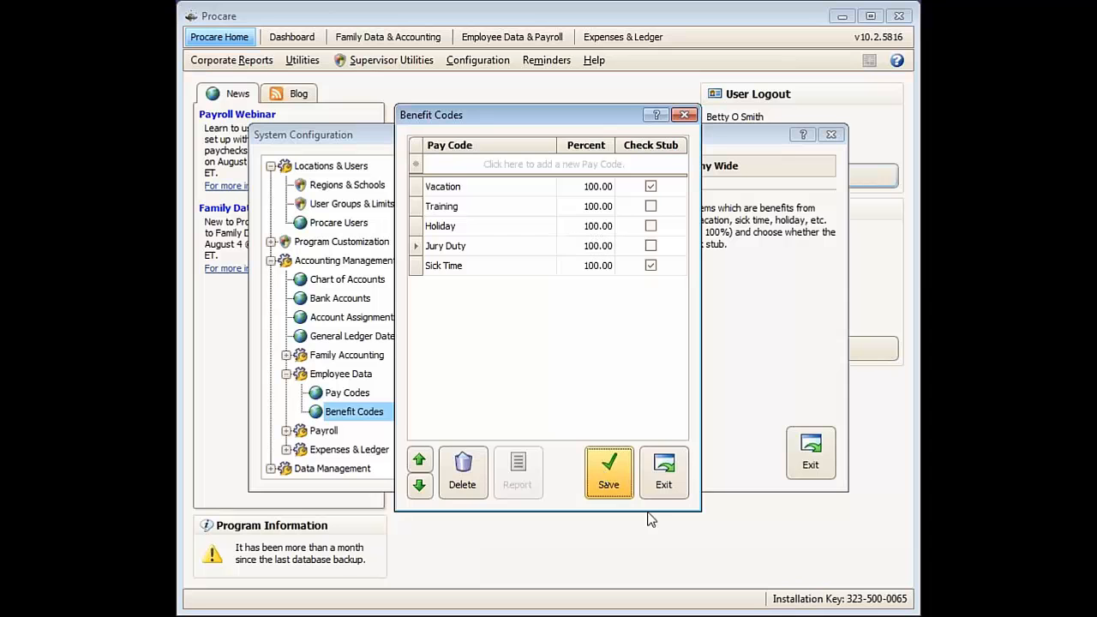
click(663, 476)
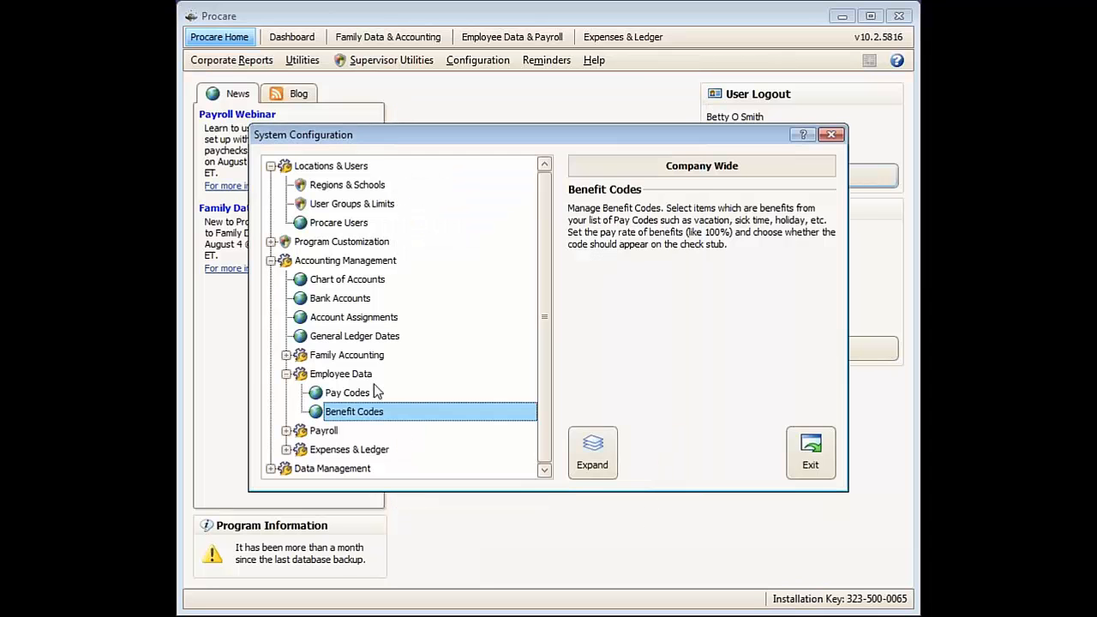
Expand the Payroll configuration group and view the descriptions of Payroll Formulas, General Ledger Assignments and Check Printing Setup.
click(286, 374)
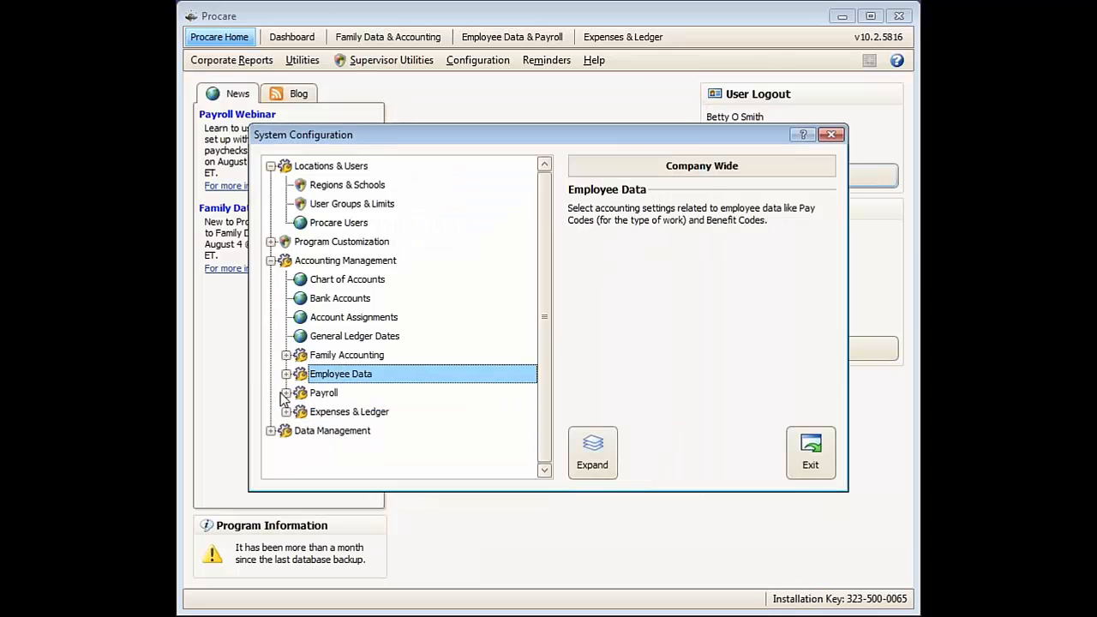
click(285, 392)
double_click(314, 396)
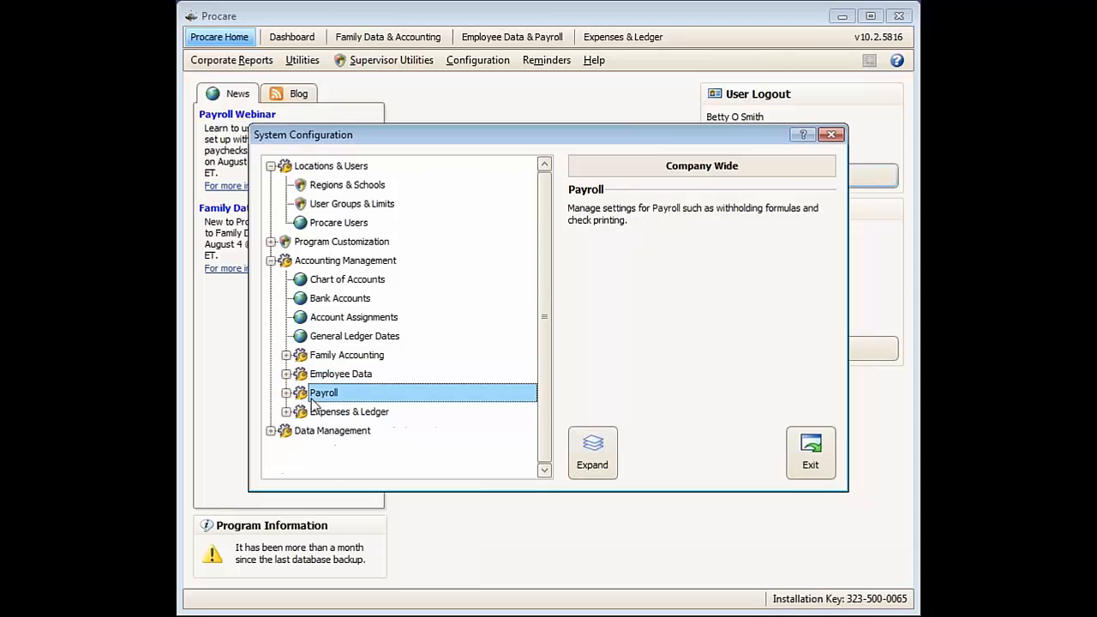
double_click(316, 398)
click(329, 415)
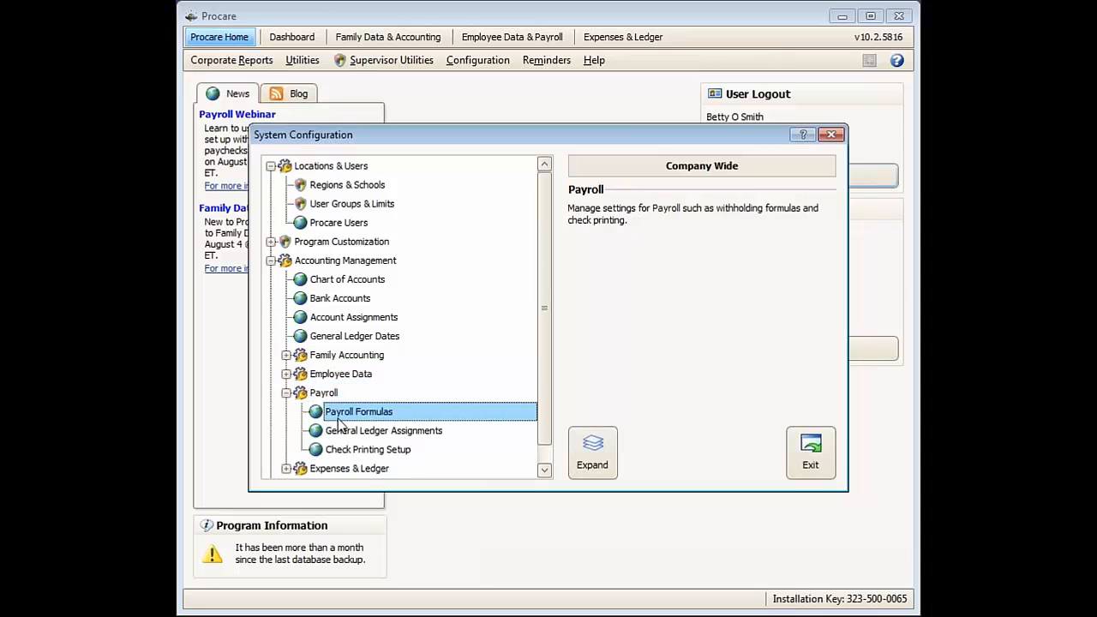
click(339, 433)
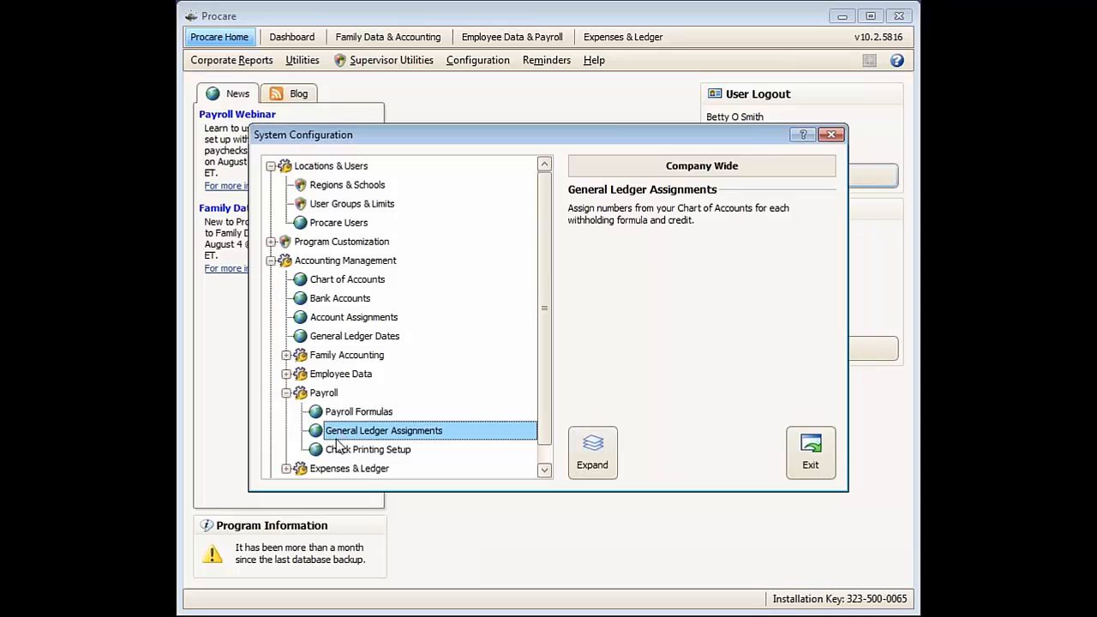
click(341, 451)
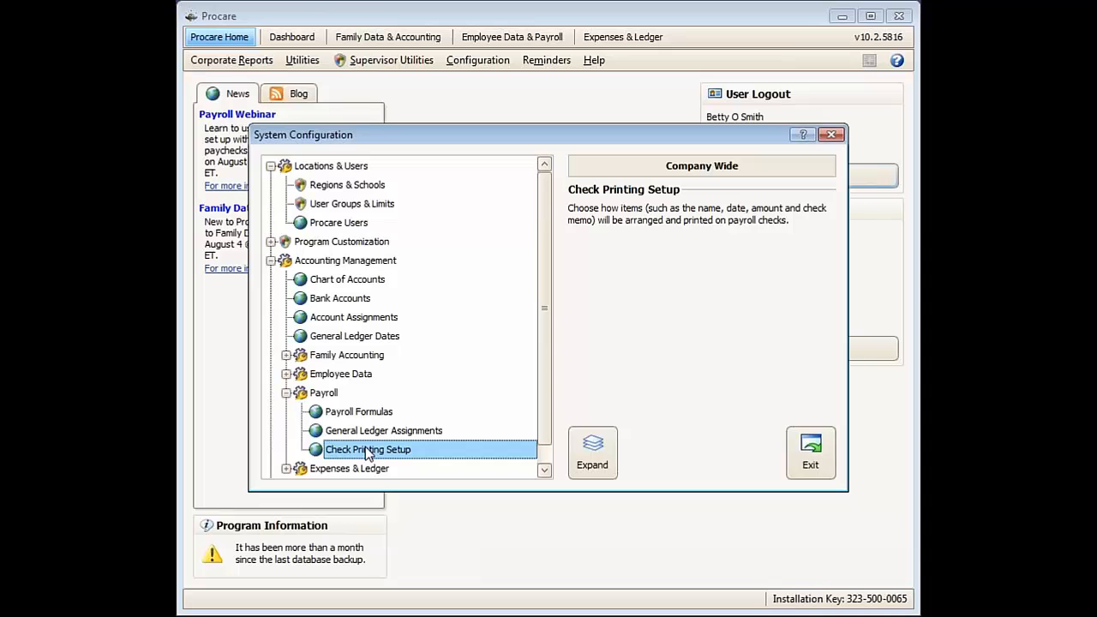
Open the Payroll Formulas and review the Federal formulas with their start dates.
click(336, 414)
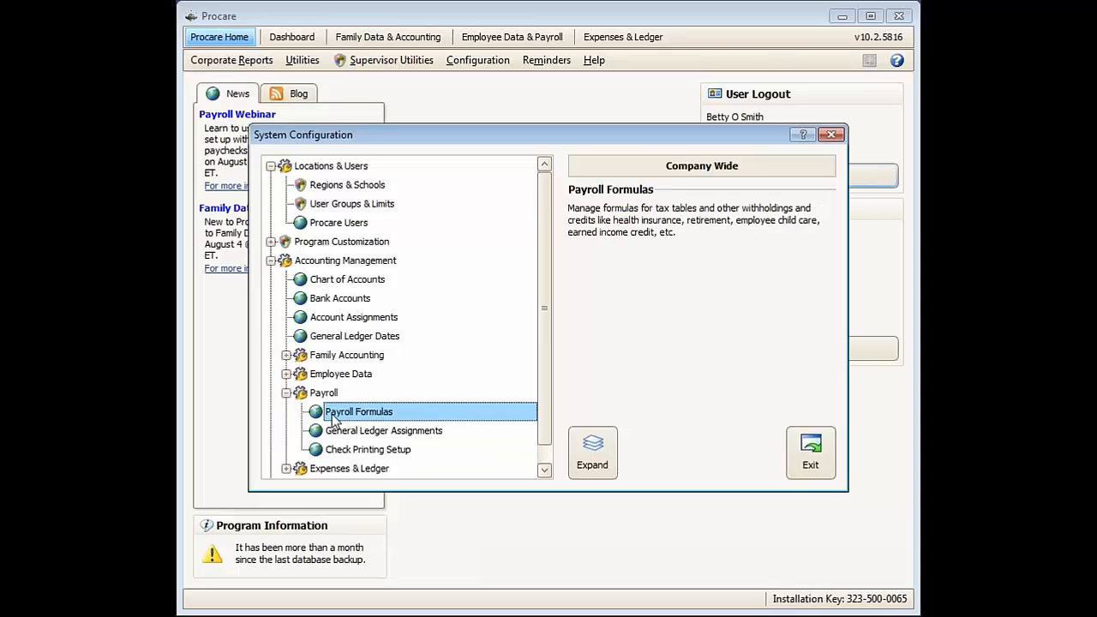
double_click(336, 413)
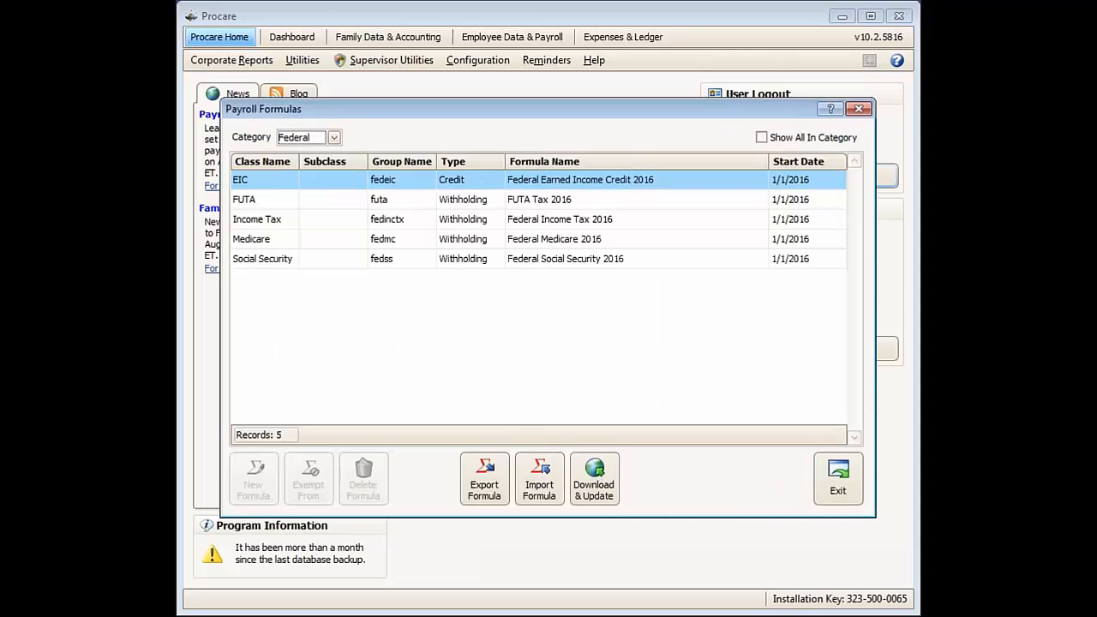
click(335, 138)
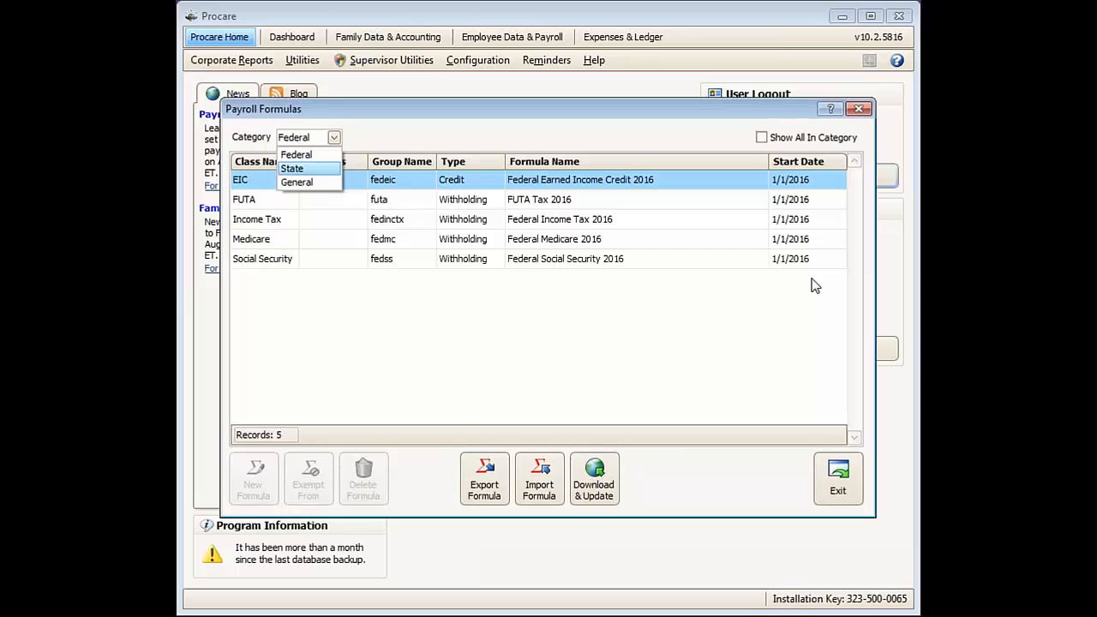
View the authorization for downloading and updating the 2016 tax tables, and cancel it.
click(591, 480)
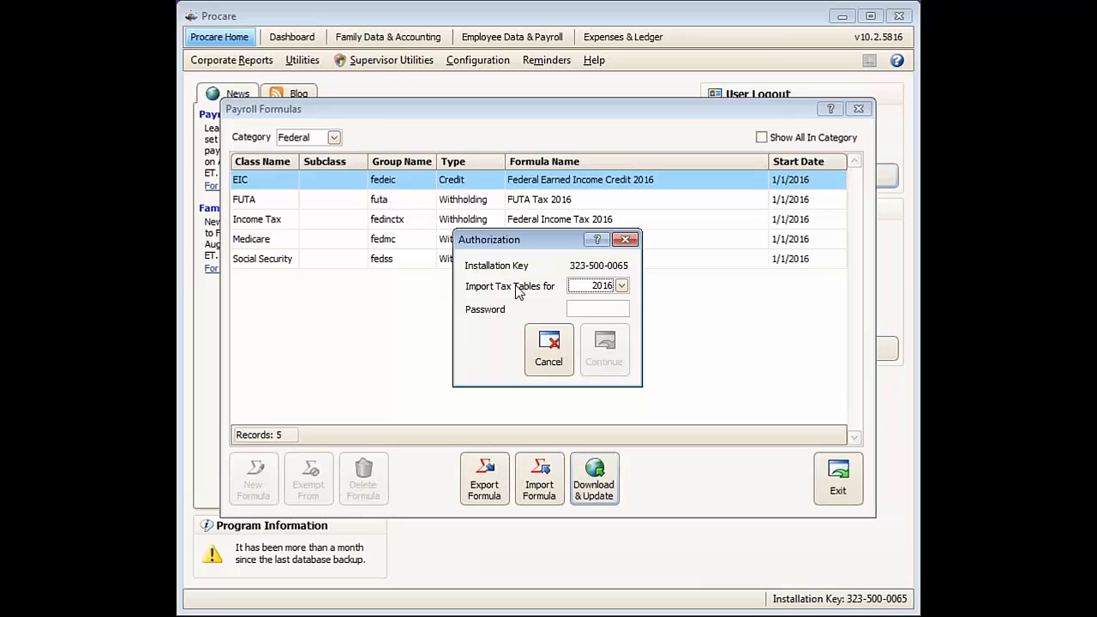
click(587, 312)
click(533, 352)
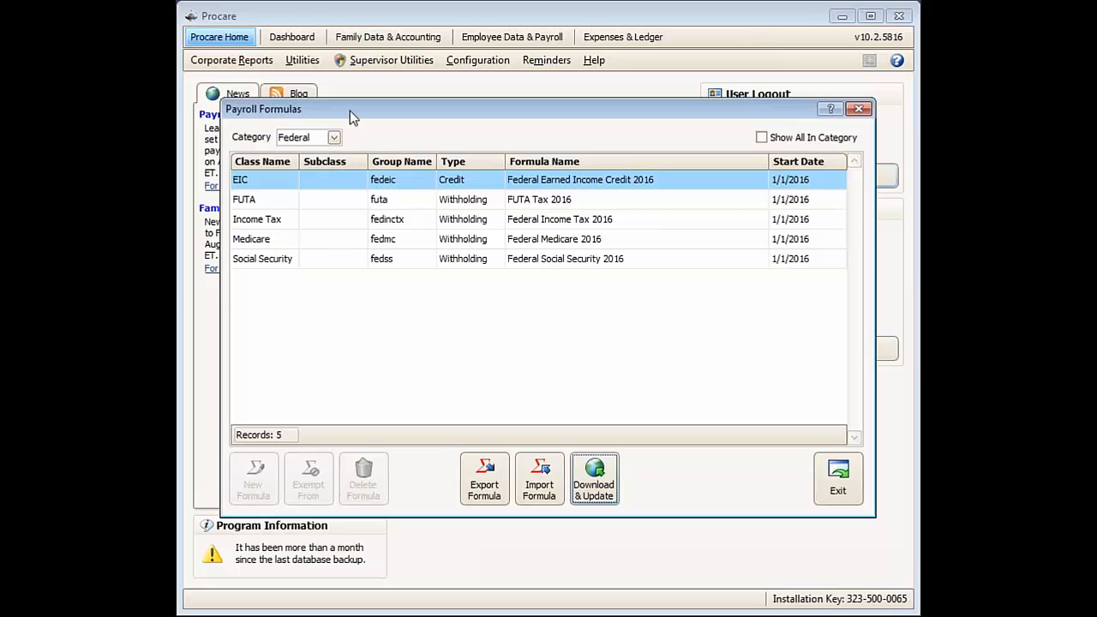
Show the State payroll formulas and find the Oregon Income Tax 2016 formula.
click(333, 137)
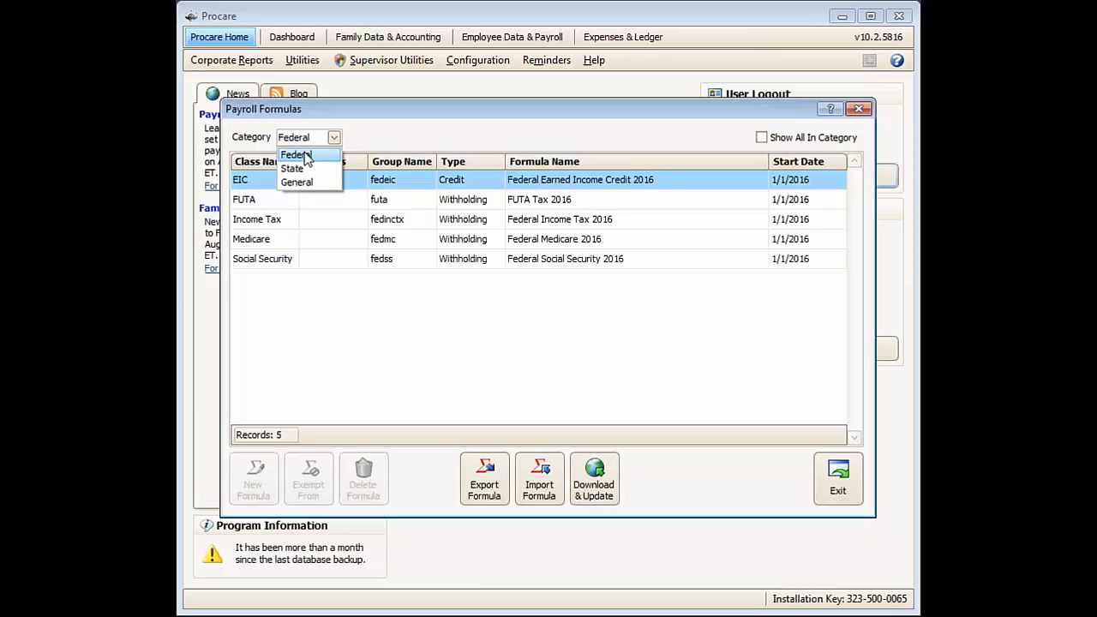
click(293, 169)
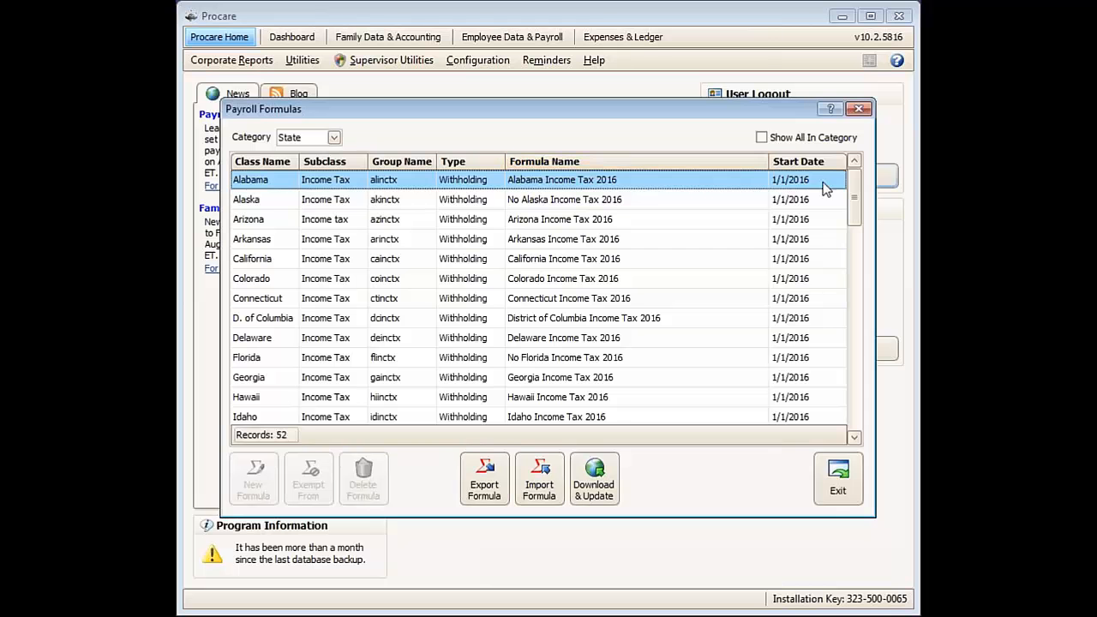
drag(855, 191, 858, 339)
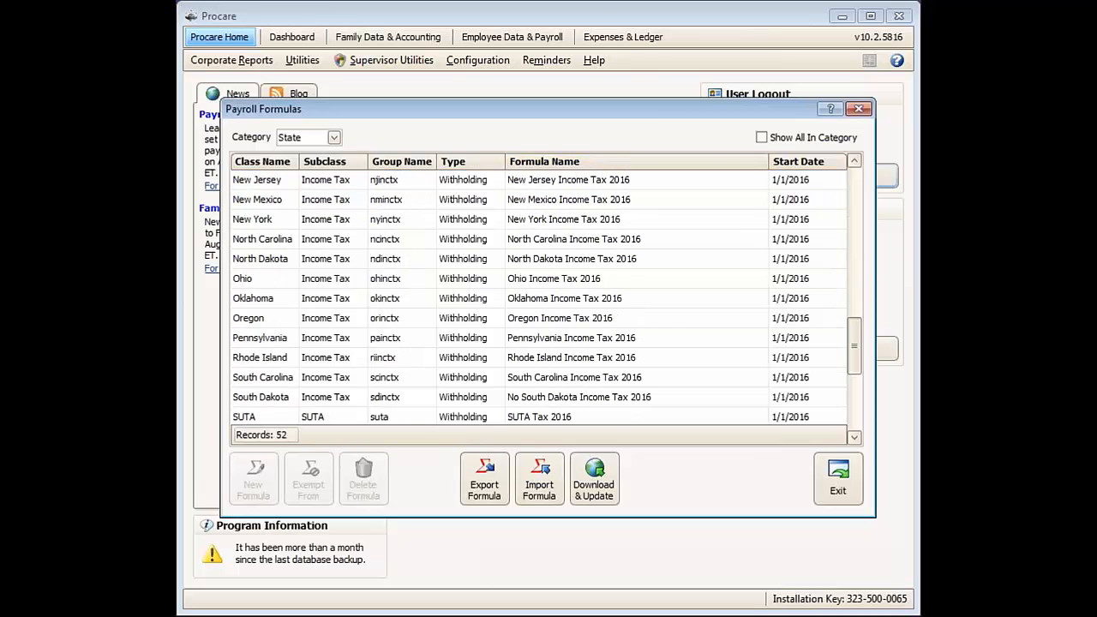
click(629, 322)
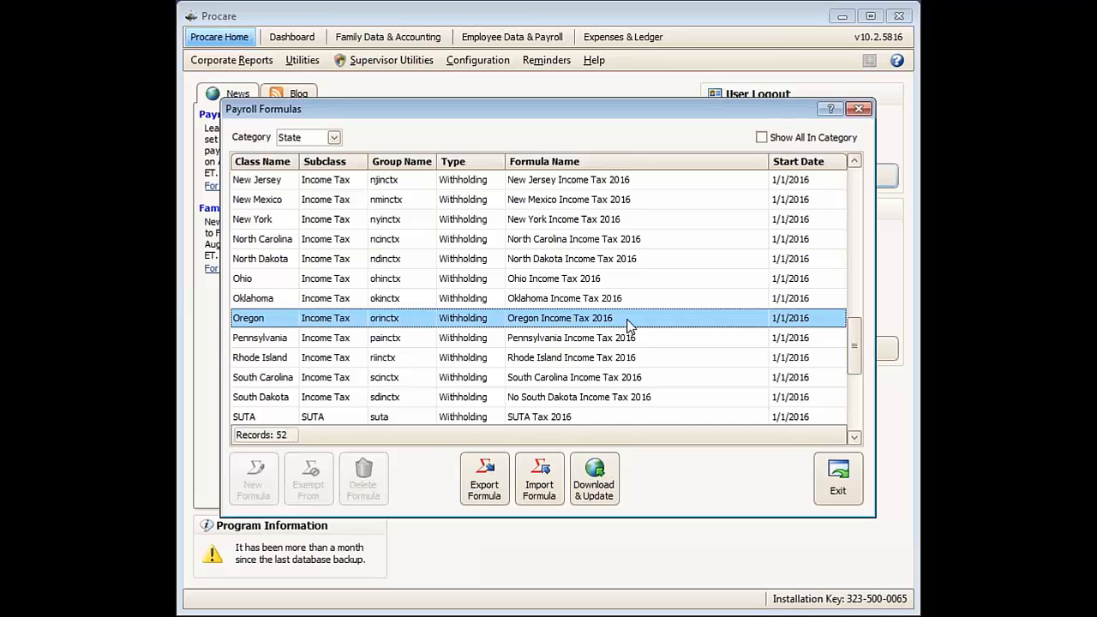
Show the General payroll formulas and open the support web page offering General withholding formulas for download.
click(335, 137)
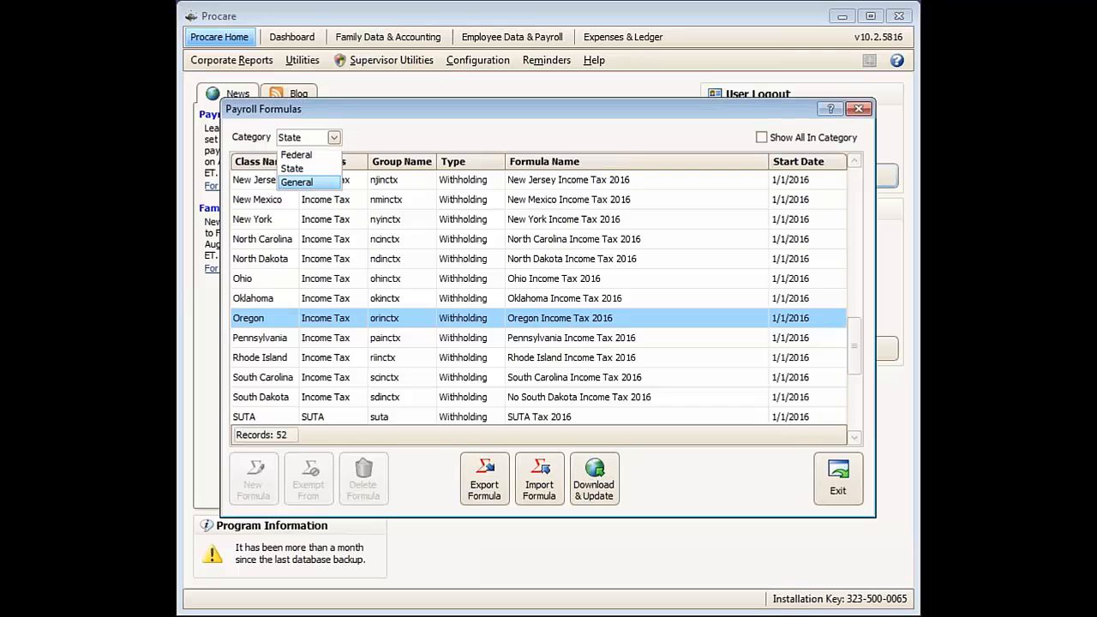
click(294, 181)
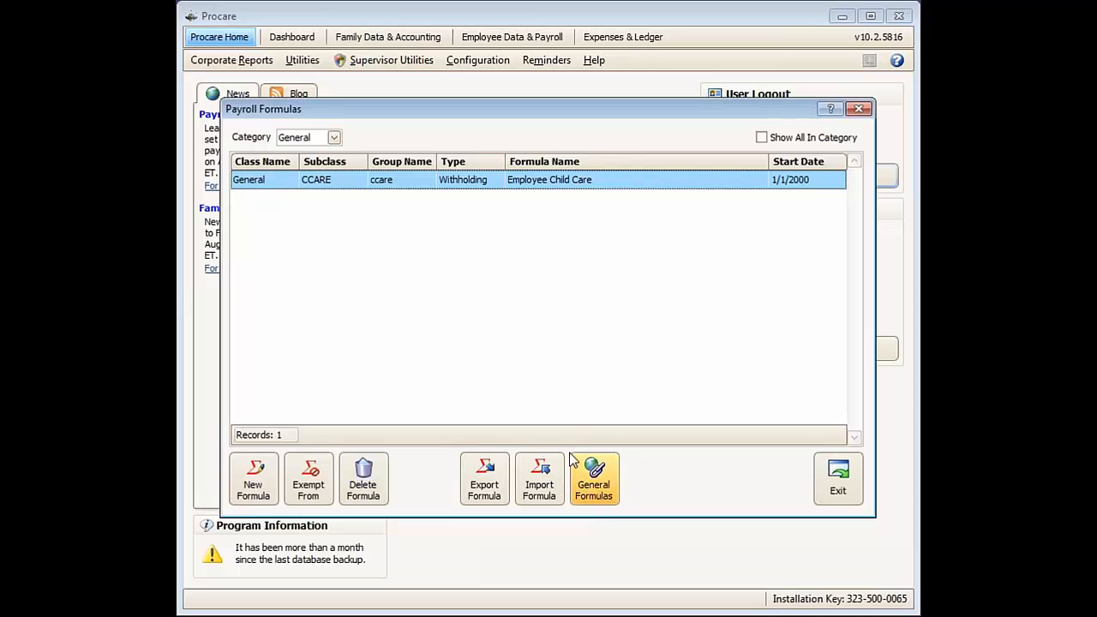
click(606, 488)
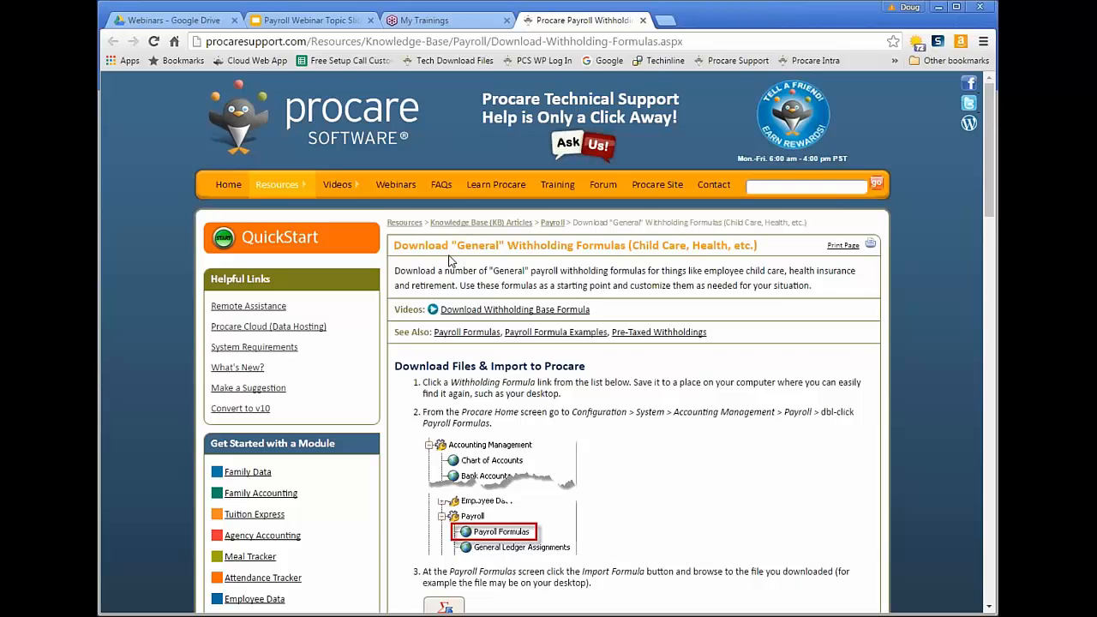
Examine the import instructions and the downloadable general, state and city withholding formulas on the support page.
scroll(750, 261, down, 1)
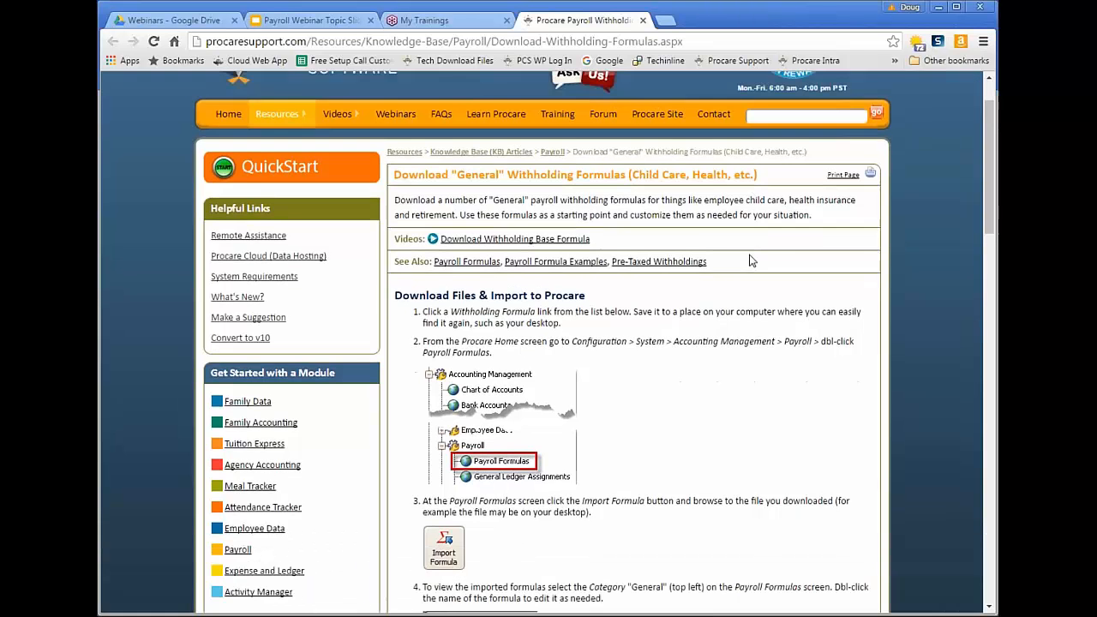
scroll(751, 261, down, 1)
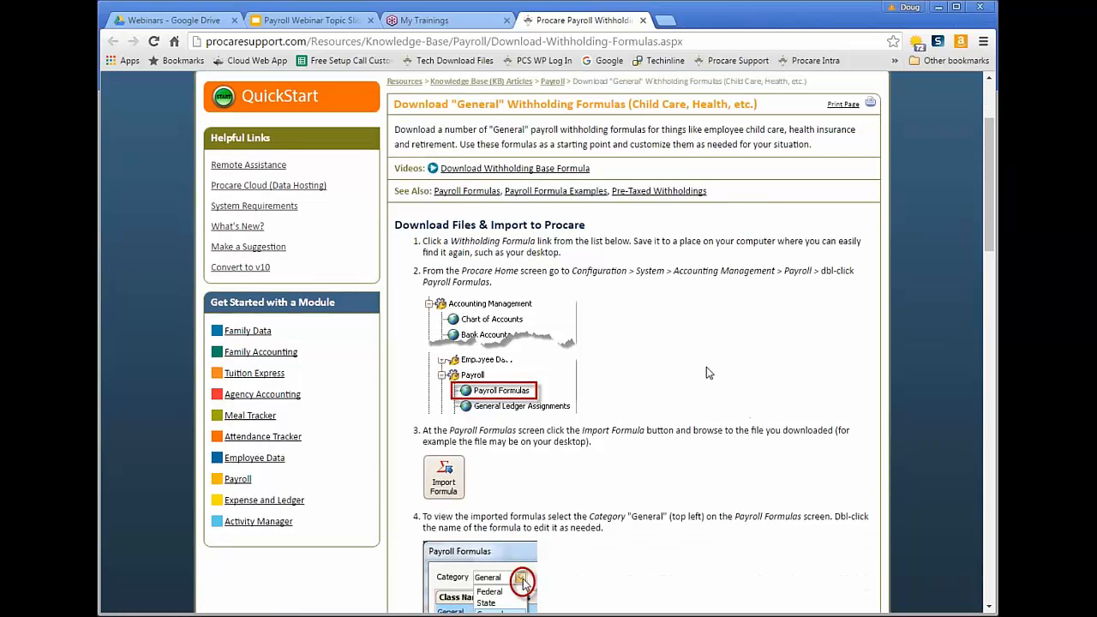
scroll(707, 367, down, 2)
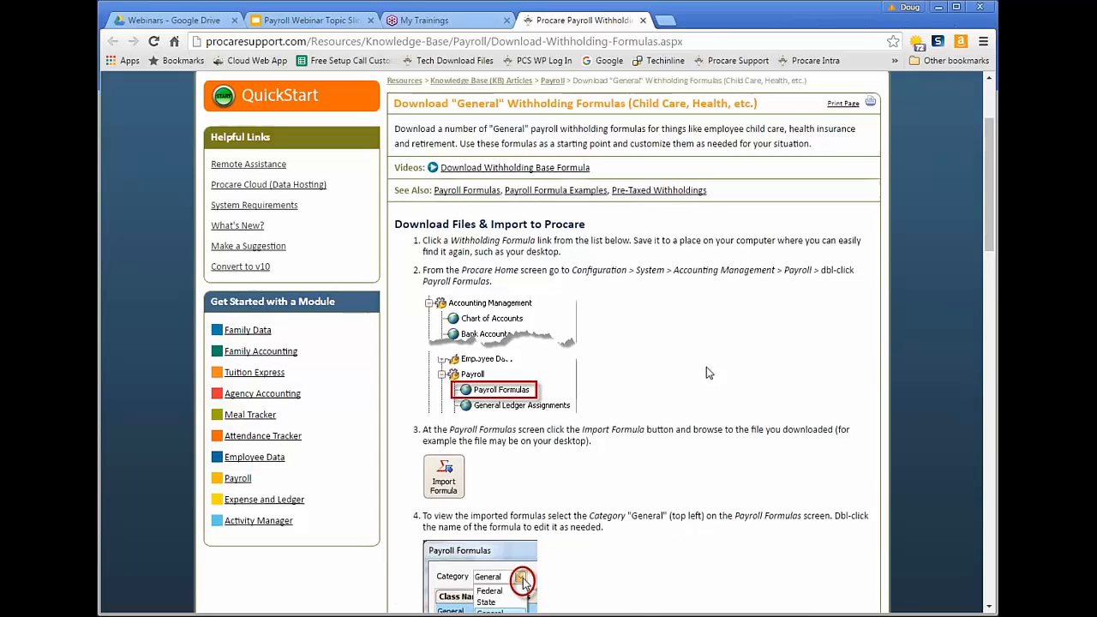
scroll(706, 368, down, 1)
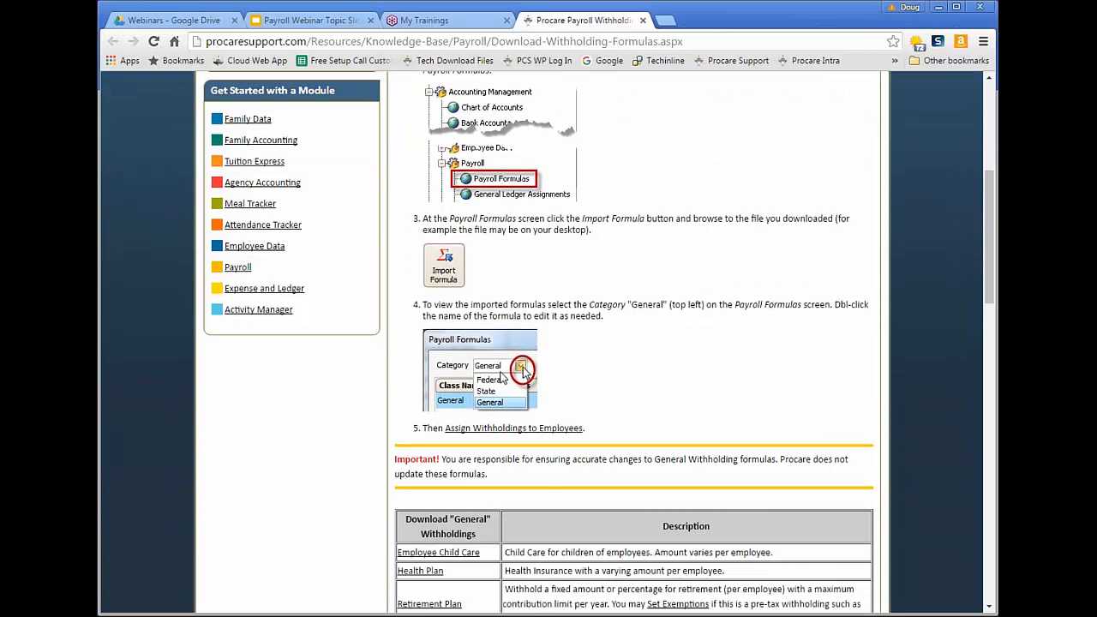
scroll(677, 424, down, 3)
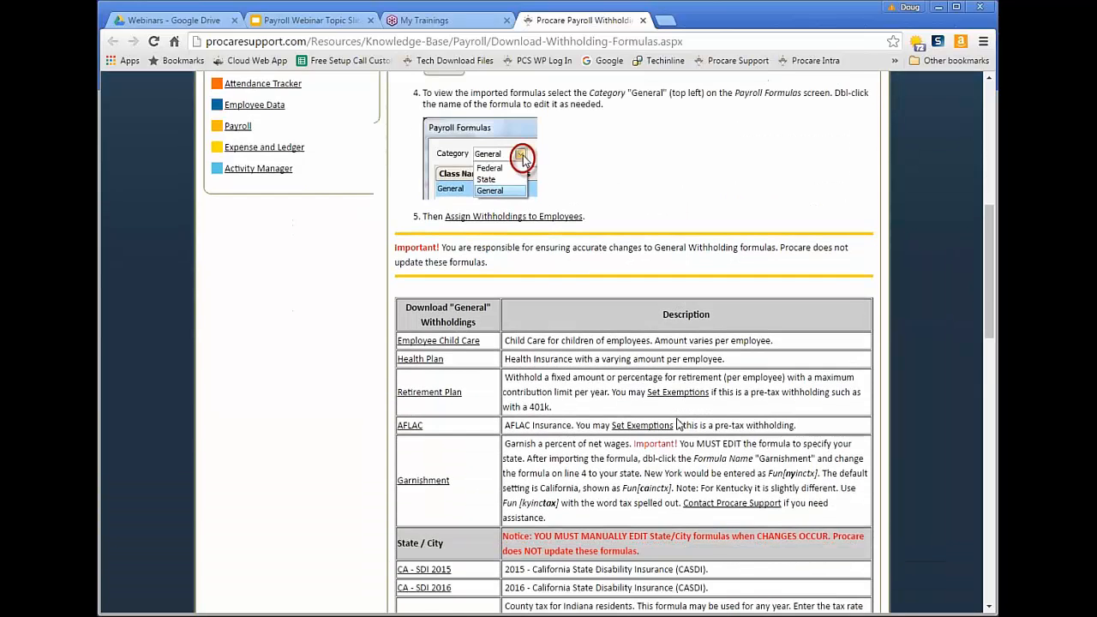
scroll(677, 424, down, 1)
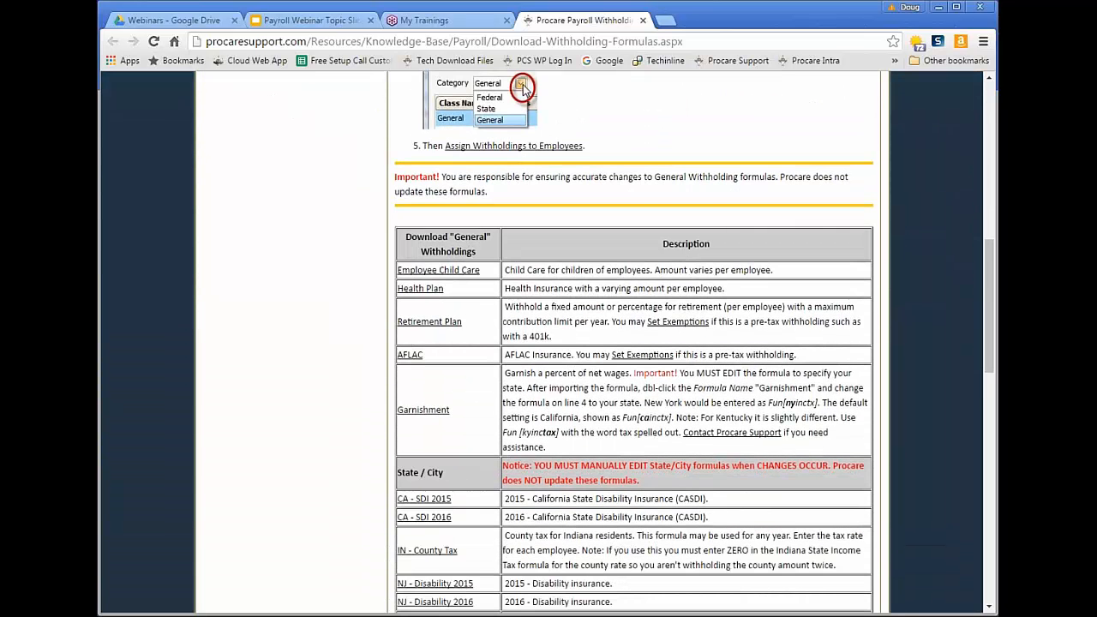
scroll(677, 423, down, 2)
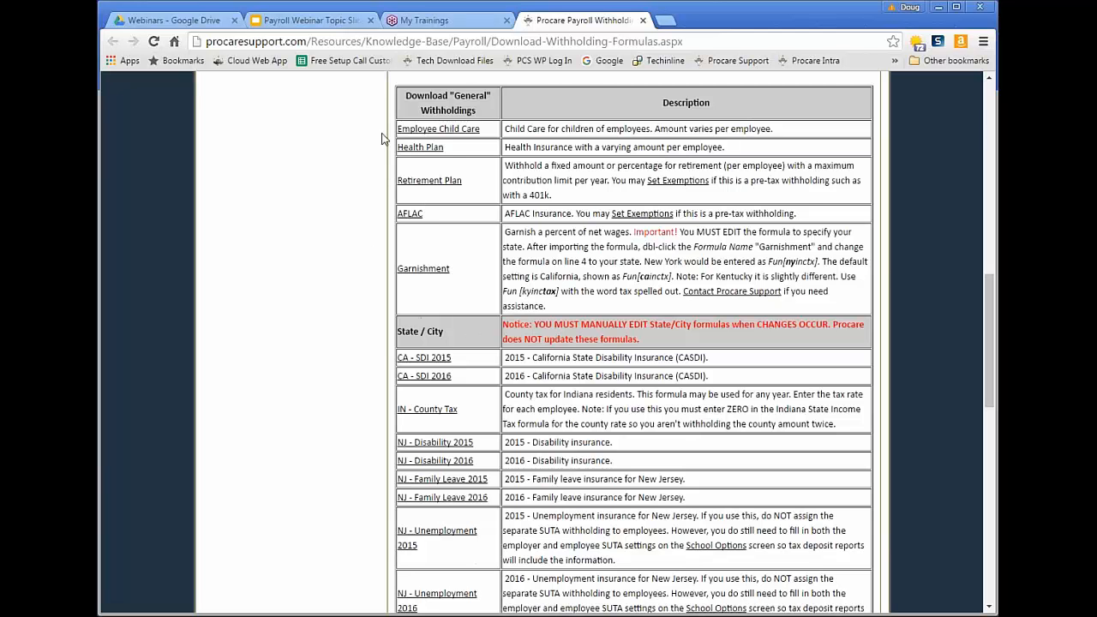
scroll(796, 249, down, 2)
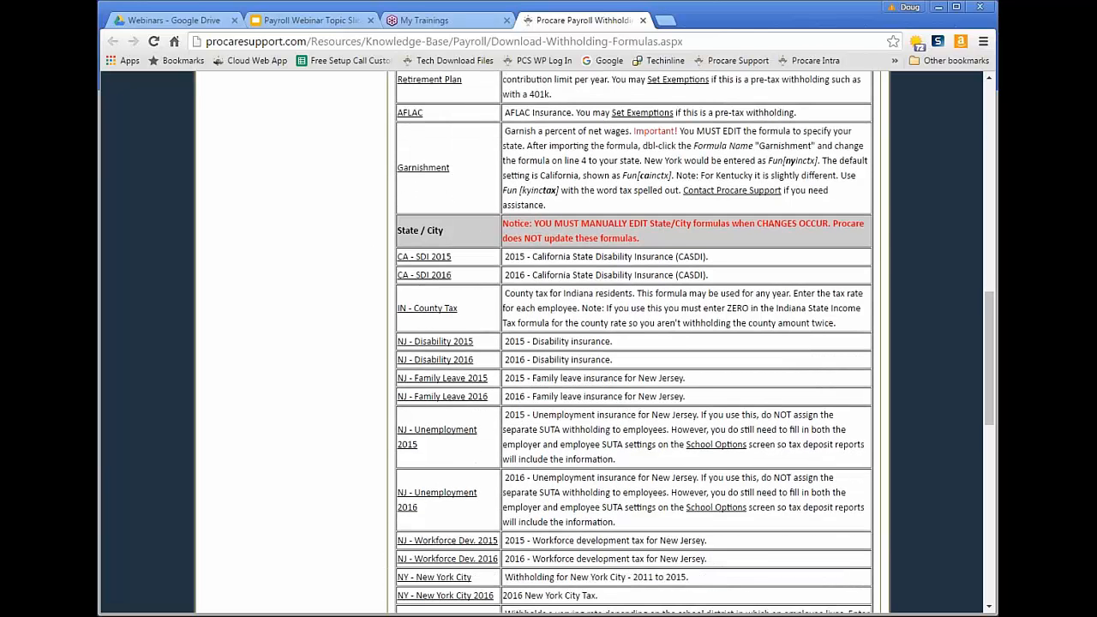
scroll(792, 255, down, 2)
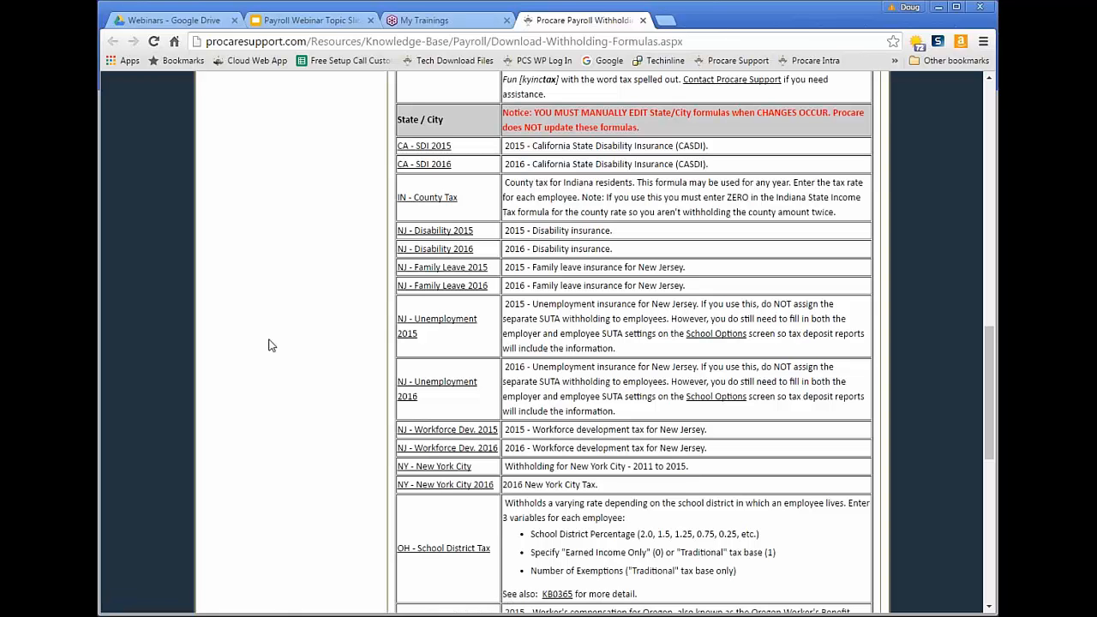
scroll(649, 445, down, 3)
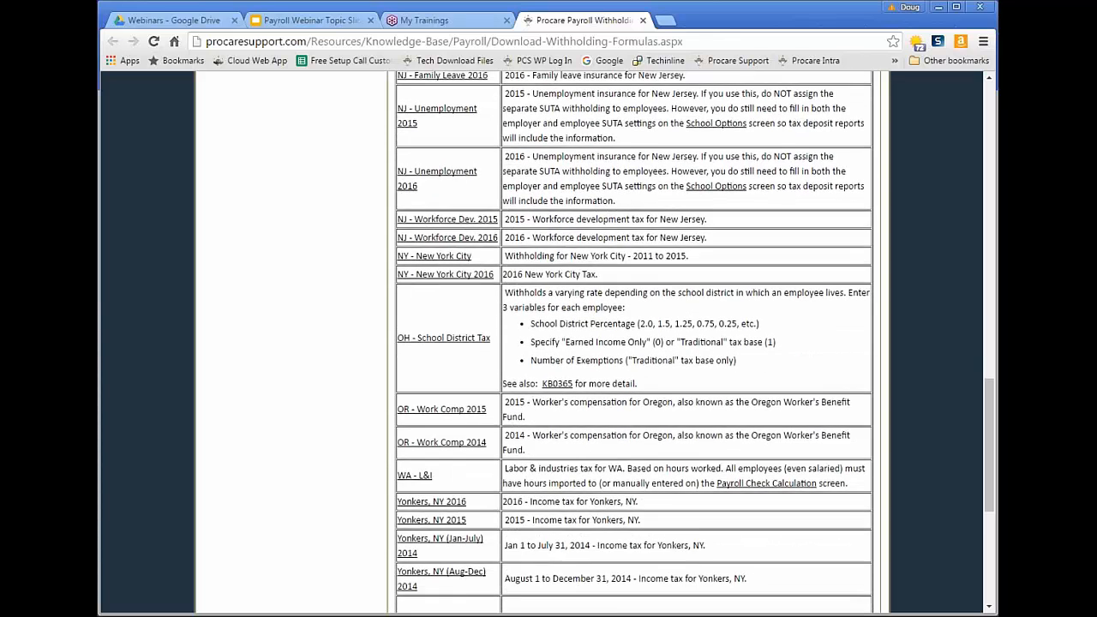
scroll(635, 343, up, 7)
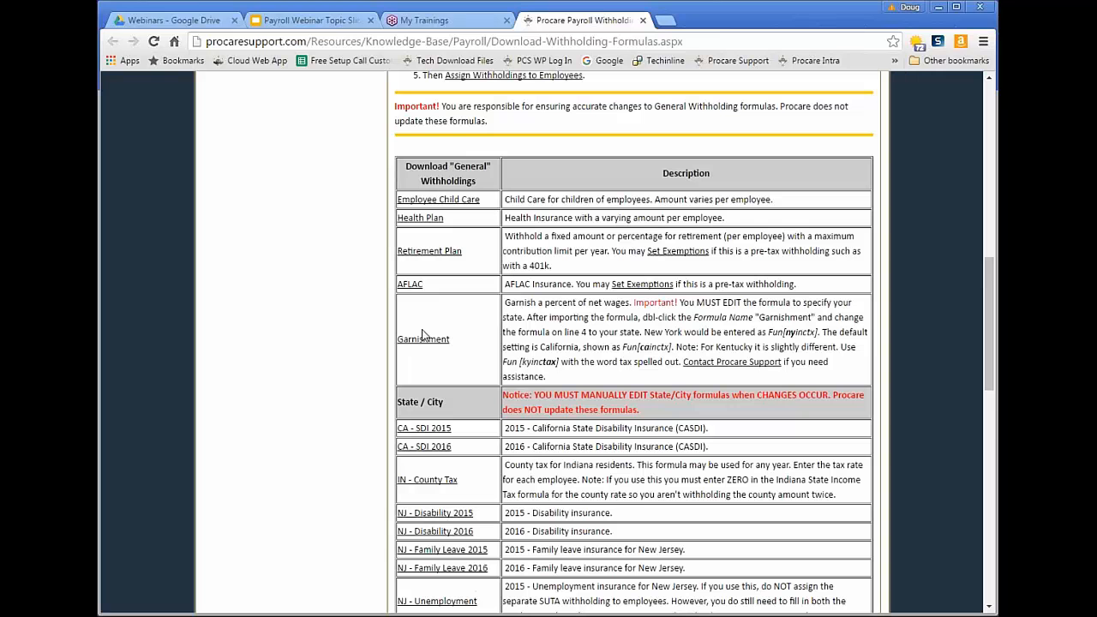
Download the Health Plan withholding formula and import HealthPlan (4) from the Downloads folder into Procare's General payroll formulas.
click(422, 225)
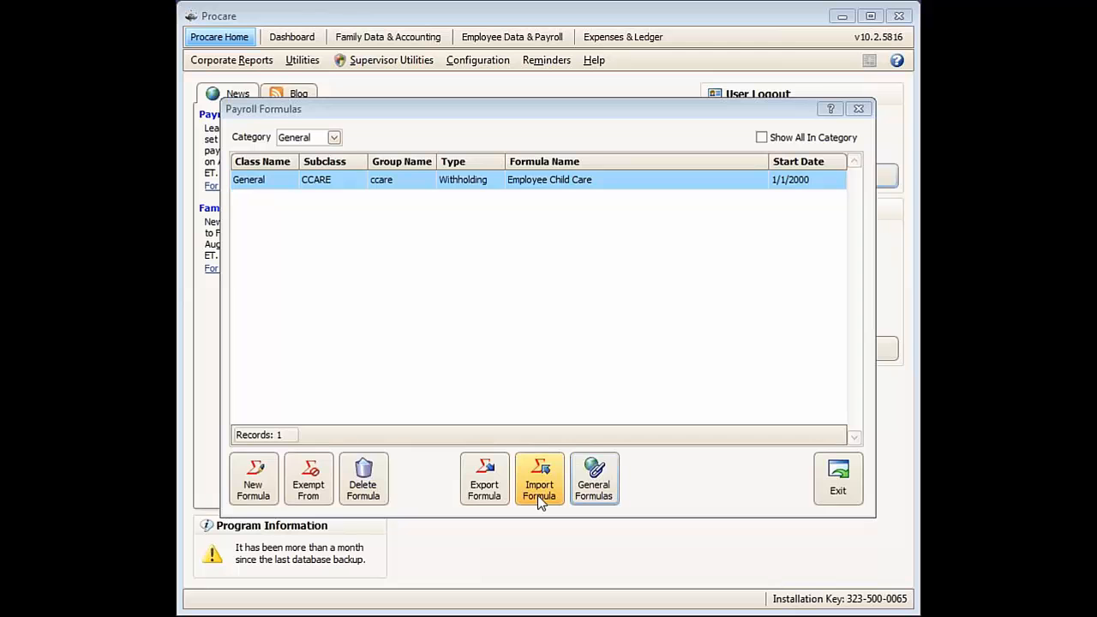
click(538, 495)
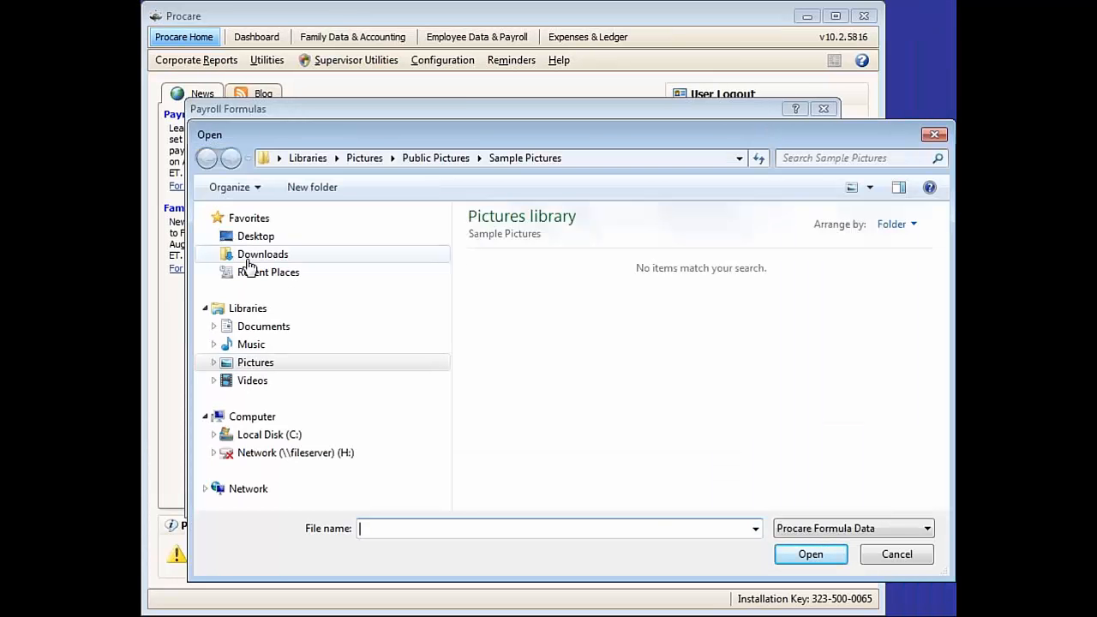
click(245, 259)
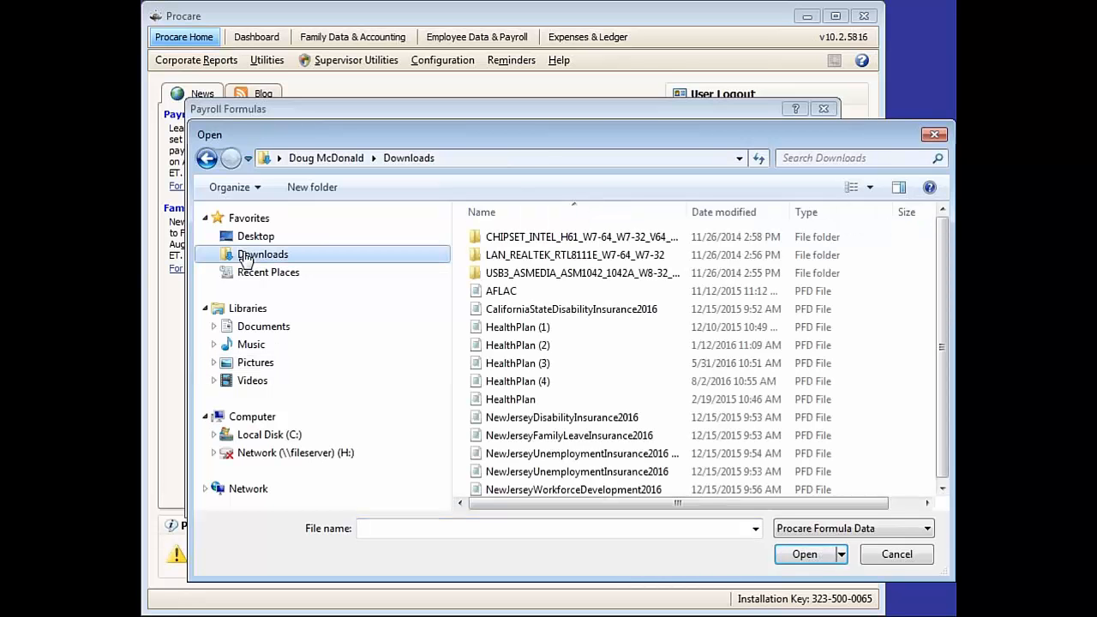
click(509, 381)
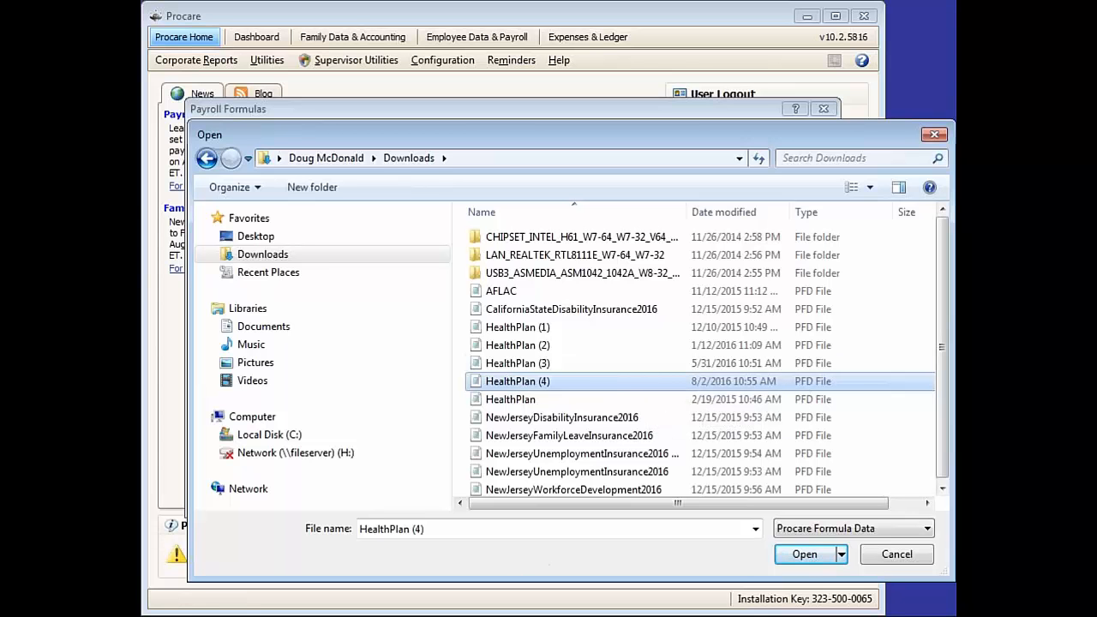
click(797, 553)
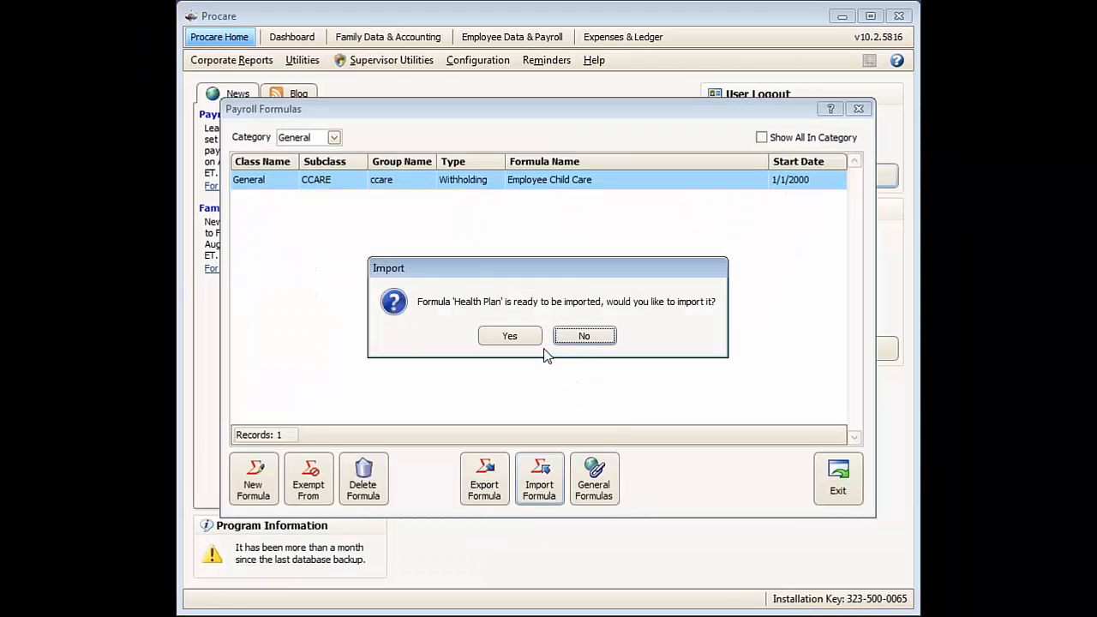
click(509, 334)
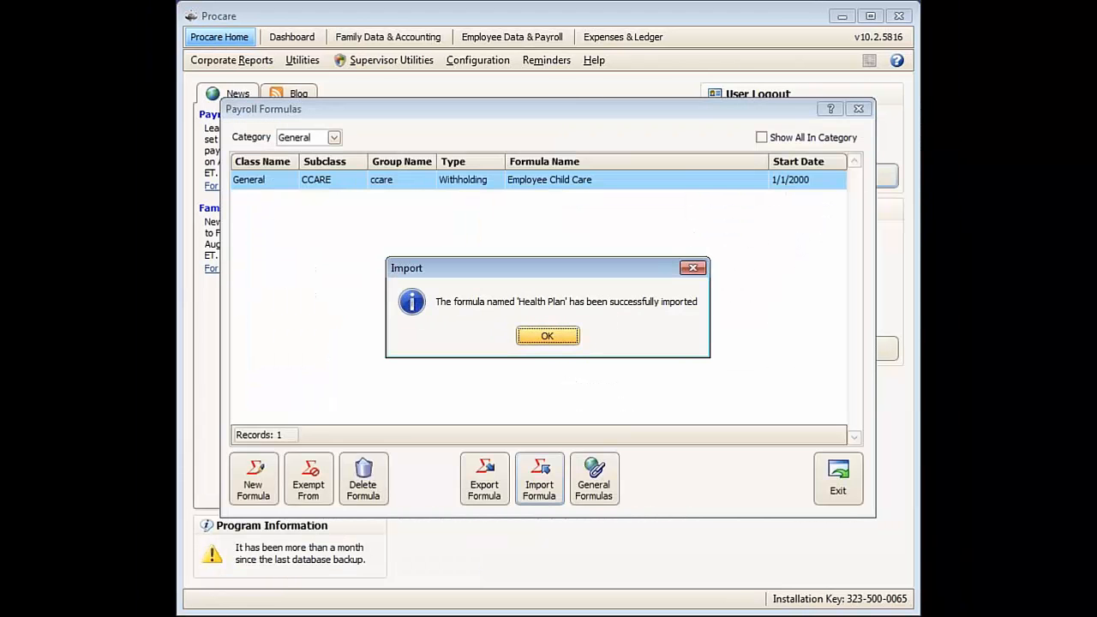
click(532, 341)
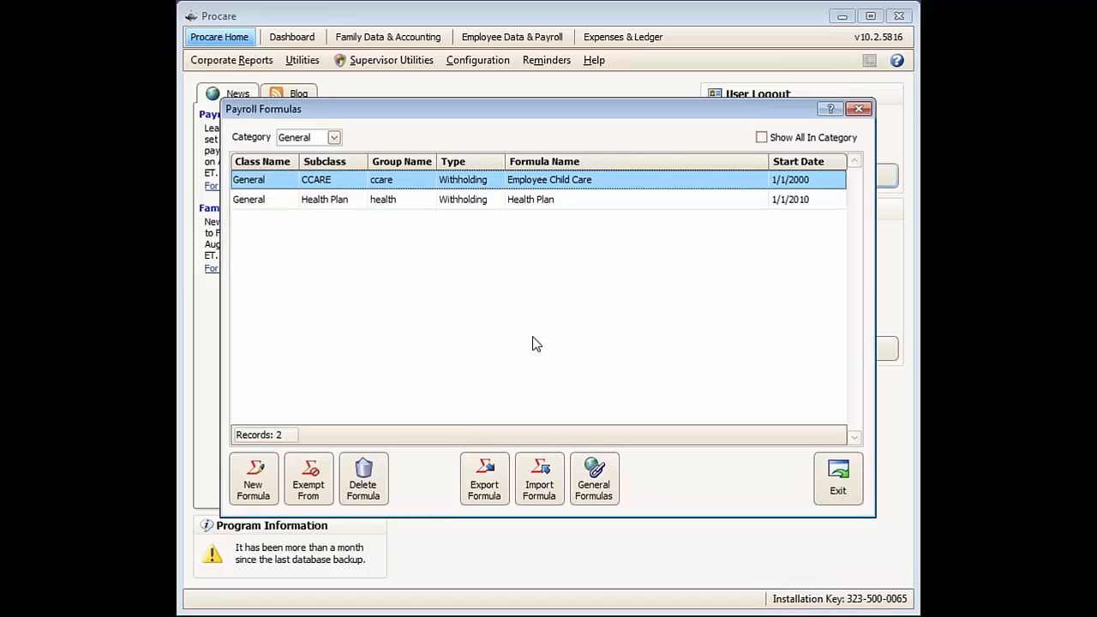
Open the Health Plan formula, examine the Var[amt] entry on line 1 and view the formula's group variables.
click(405, 202)
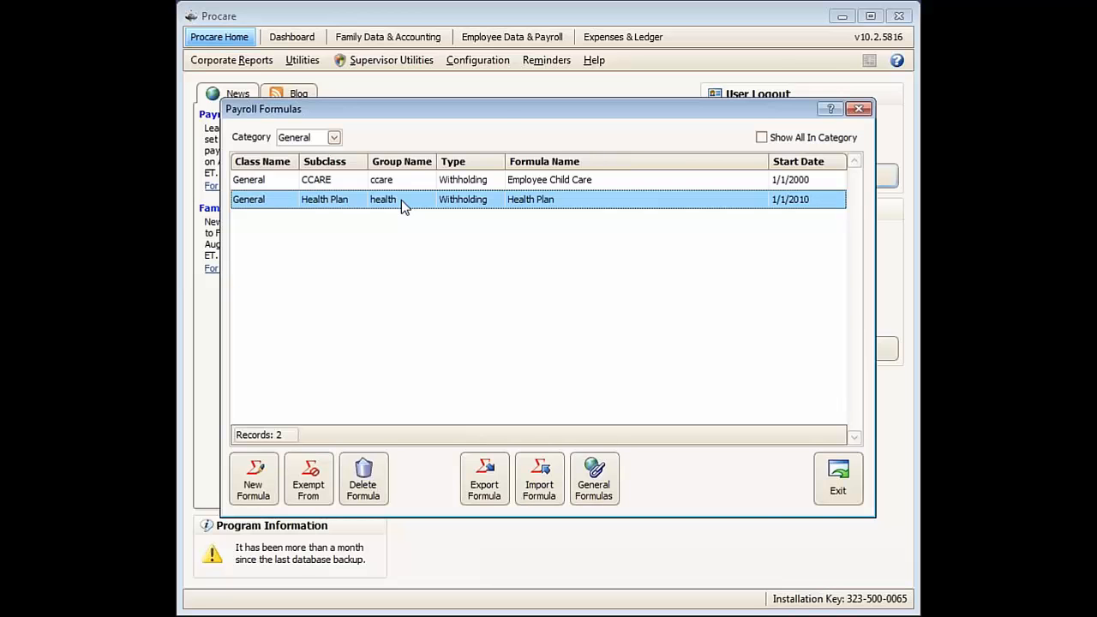
double_click(402, 200)
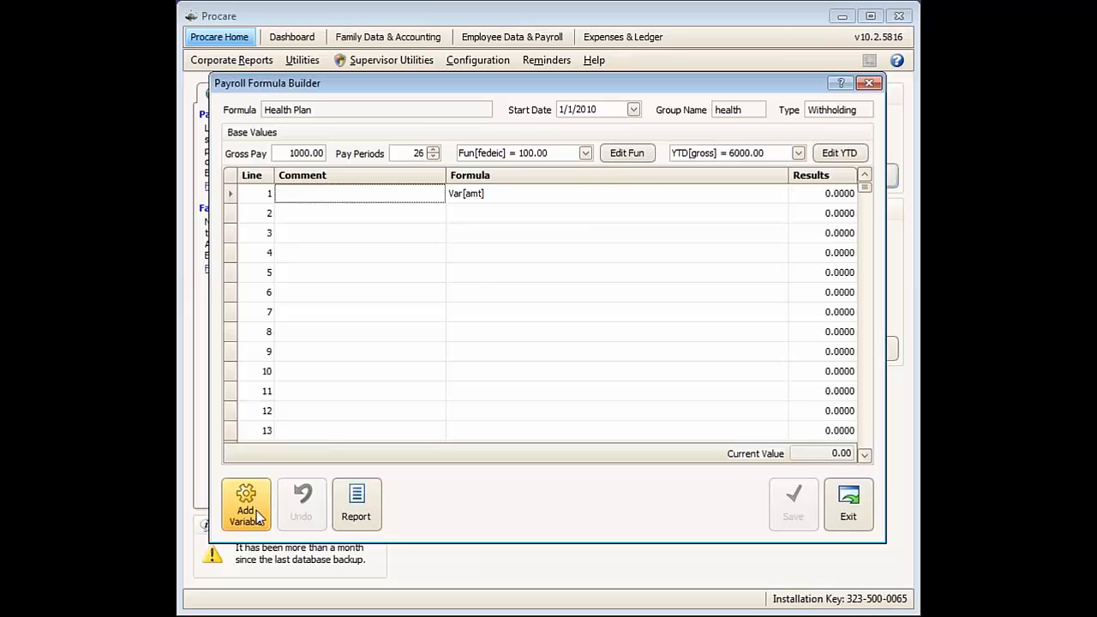
click(493, 194)
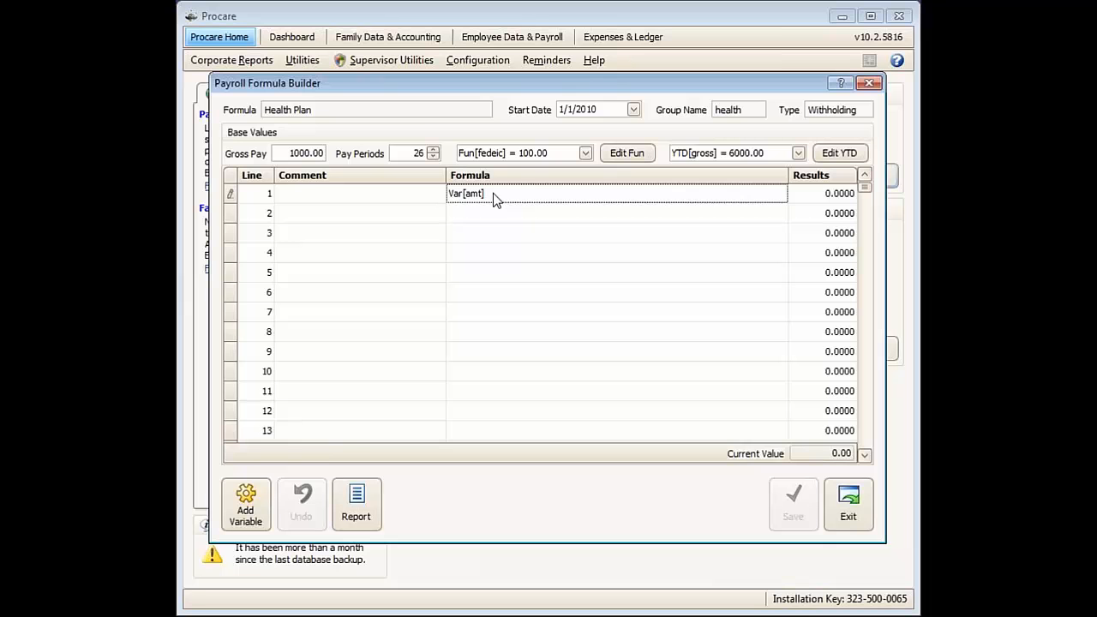
drag(493, 194, 444, 197)
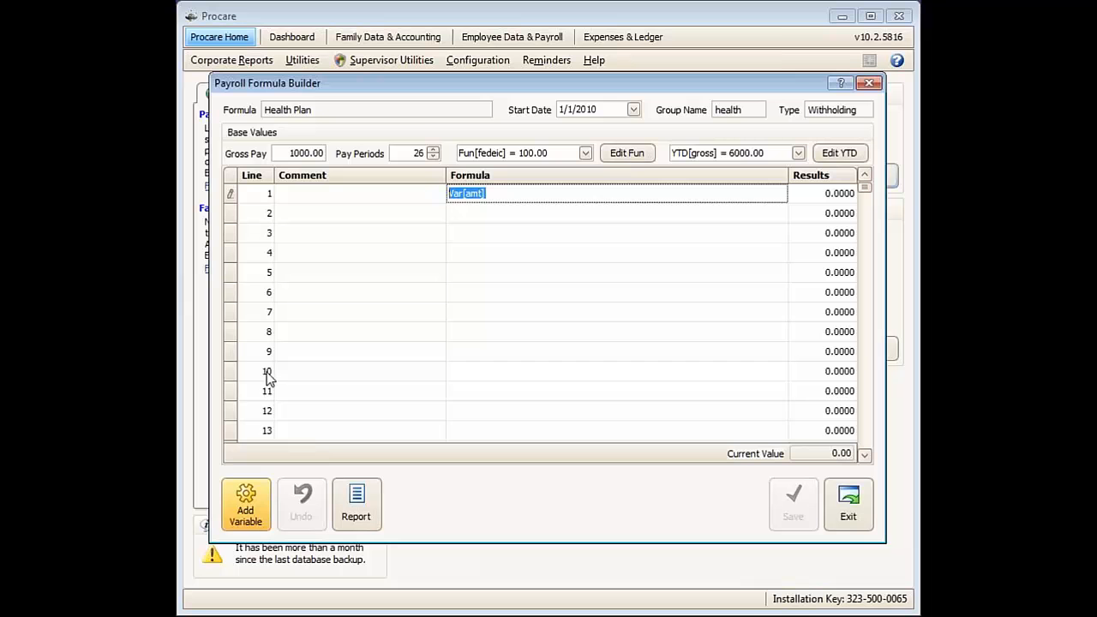
click(246, 506)
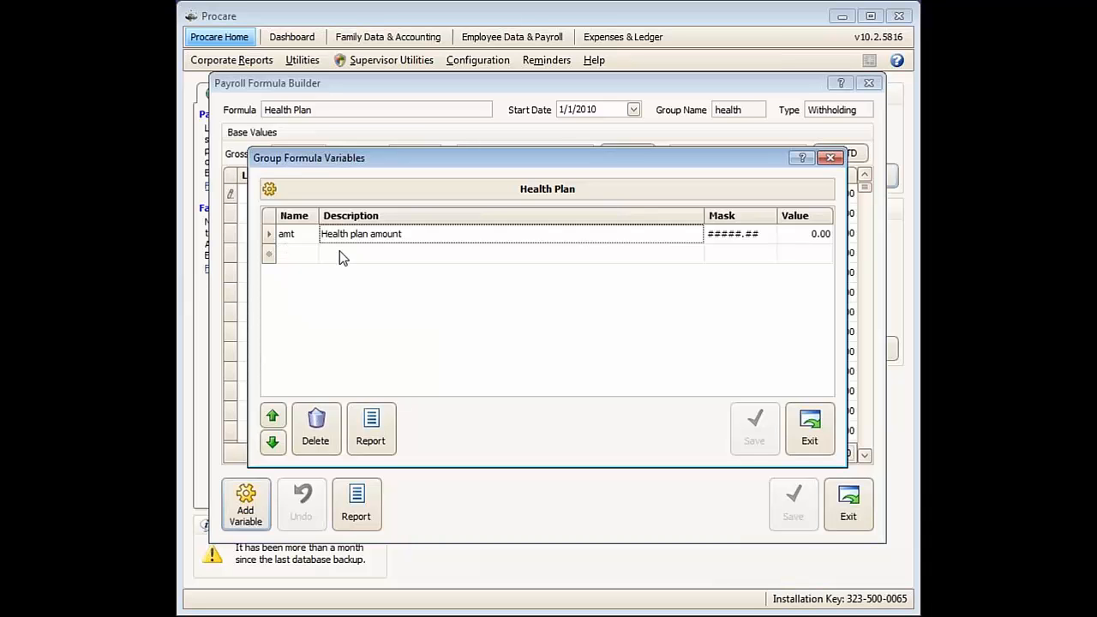
Set the Health Plan formula's amt variable to 100.00, save it and close the formula.
click(800, 237)
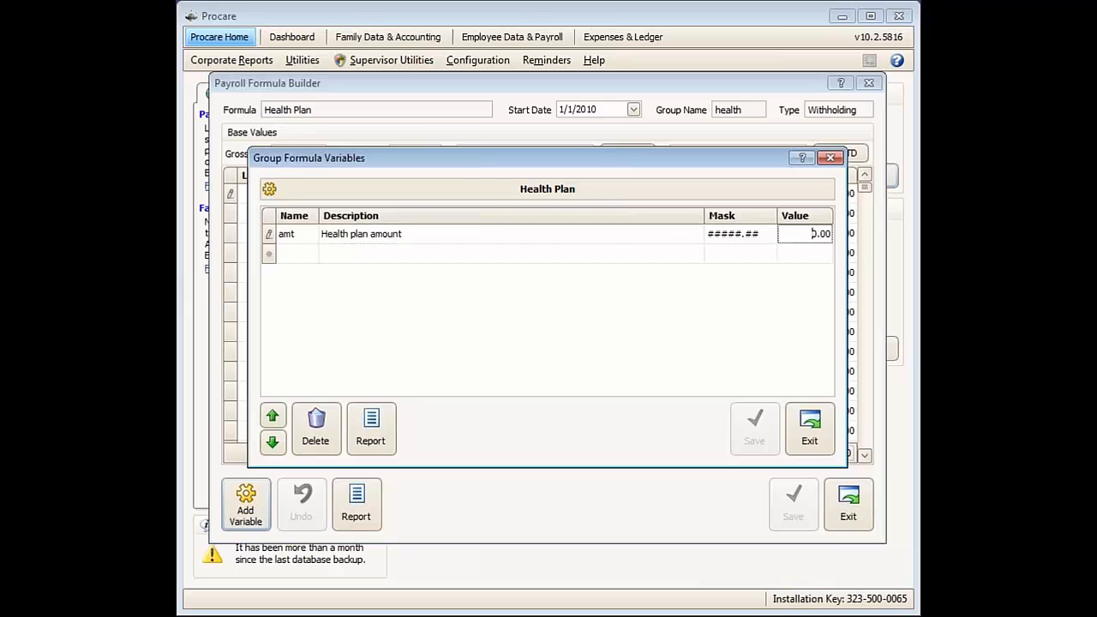
text(10)
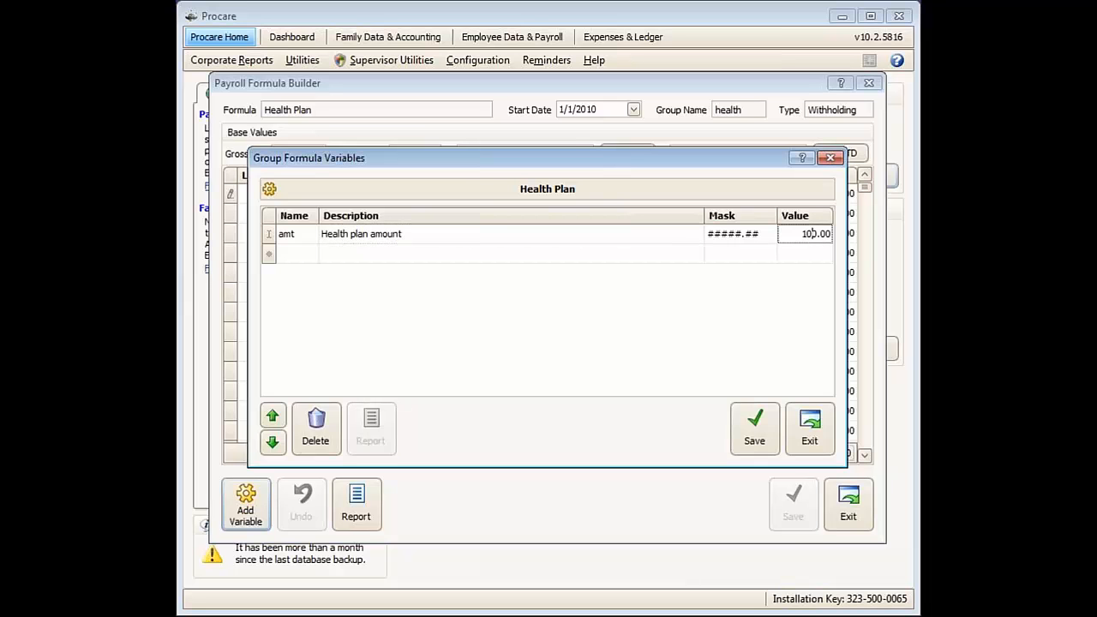
click(755, 433)
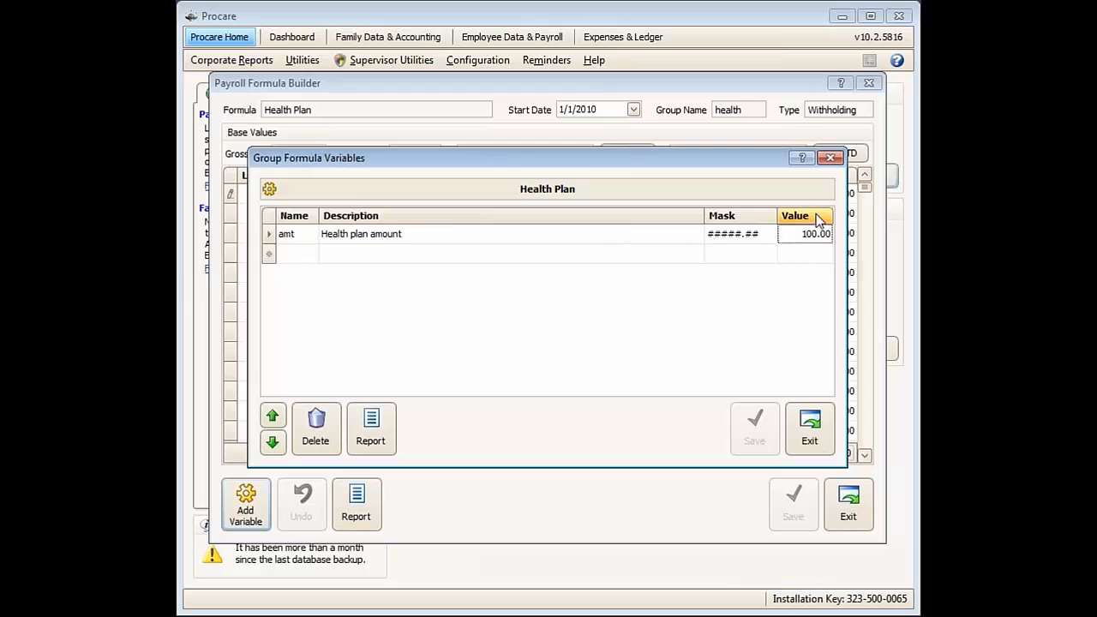
click(802, 450)
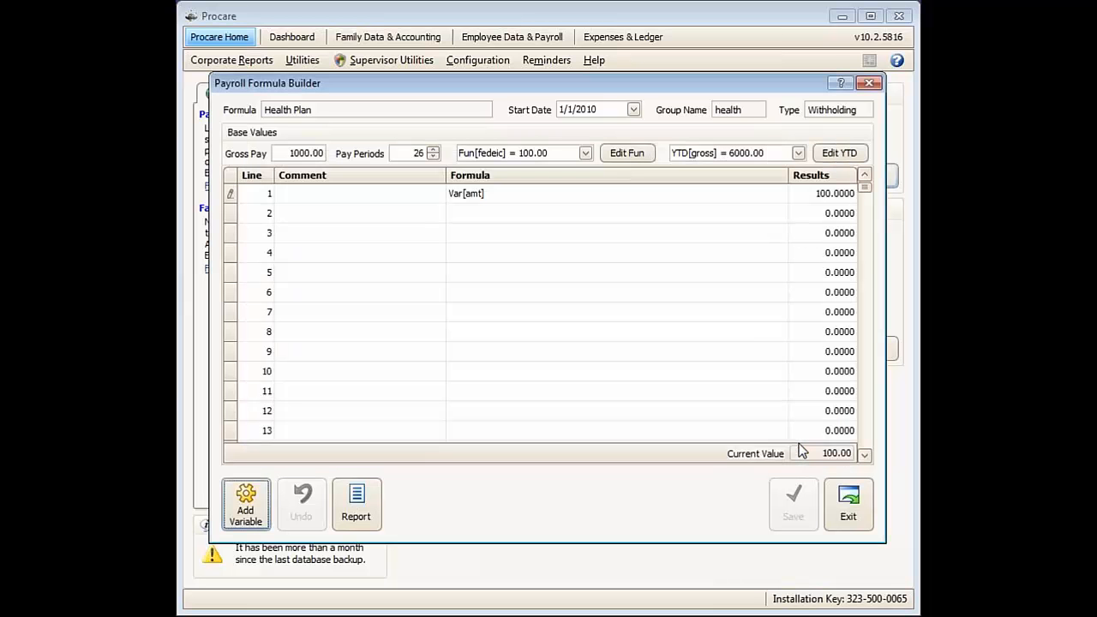
click(849, 506)
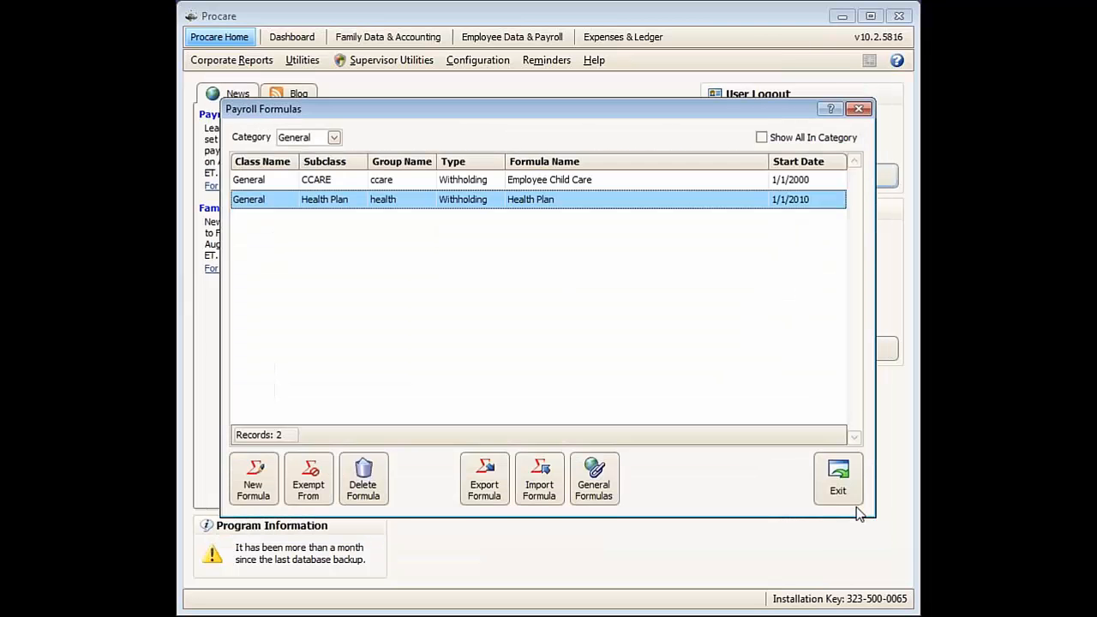
Try marking the Employee Child Care withholding exempt from federal Income Tax and All States Income Tax, discarding the changes.
click(487, 180)
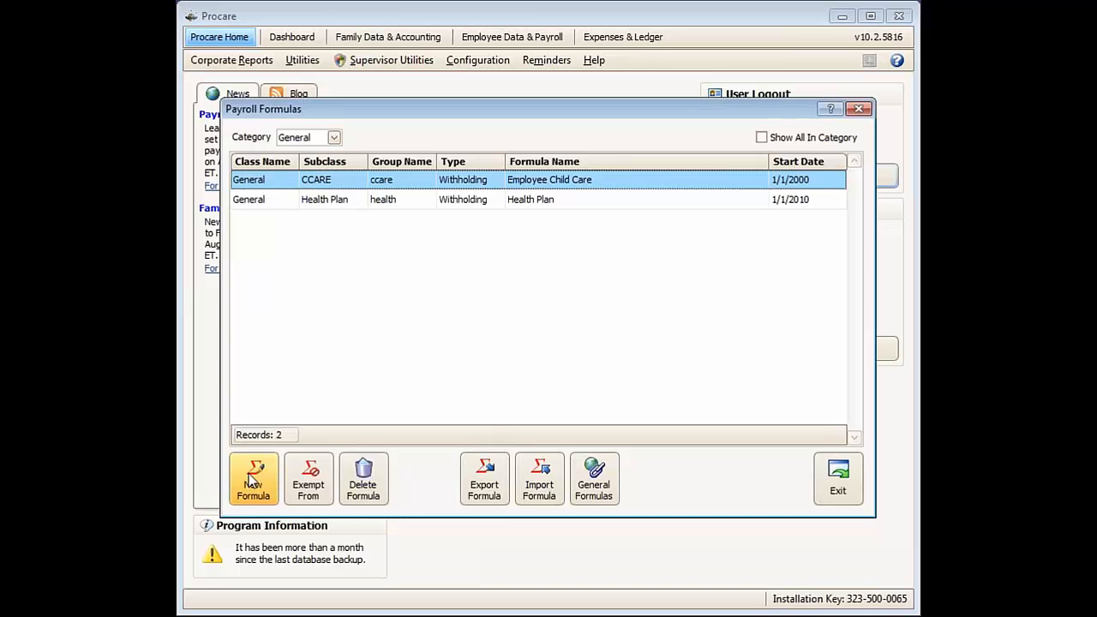
click(311, 478)
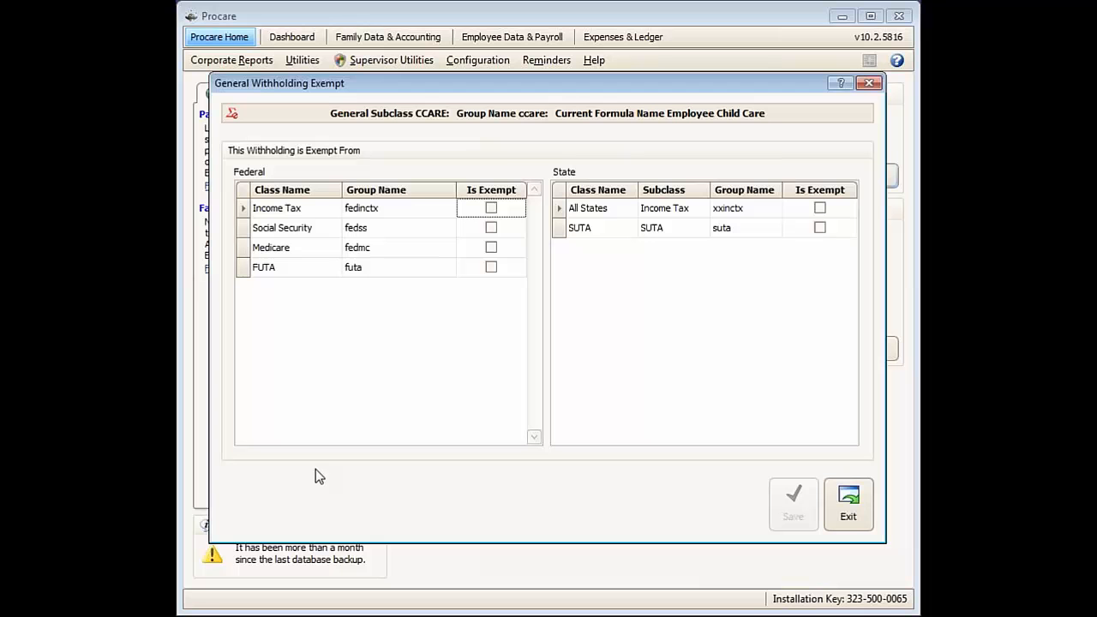
click(493, 208)
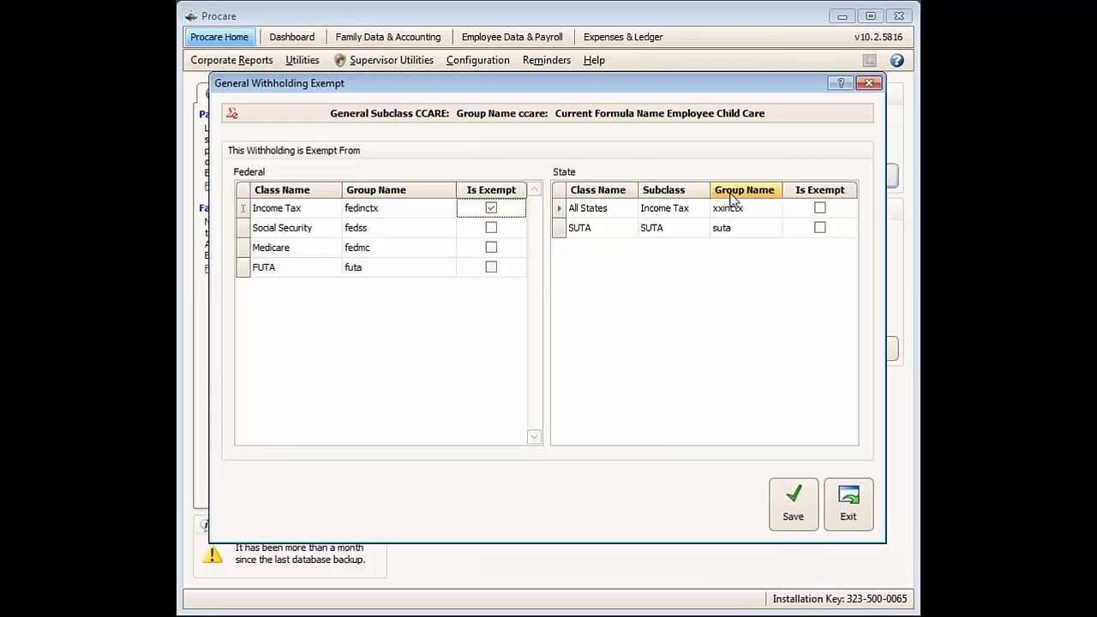
click(820, 208)
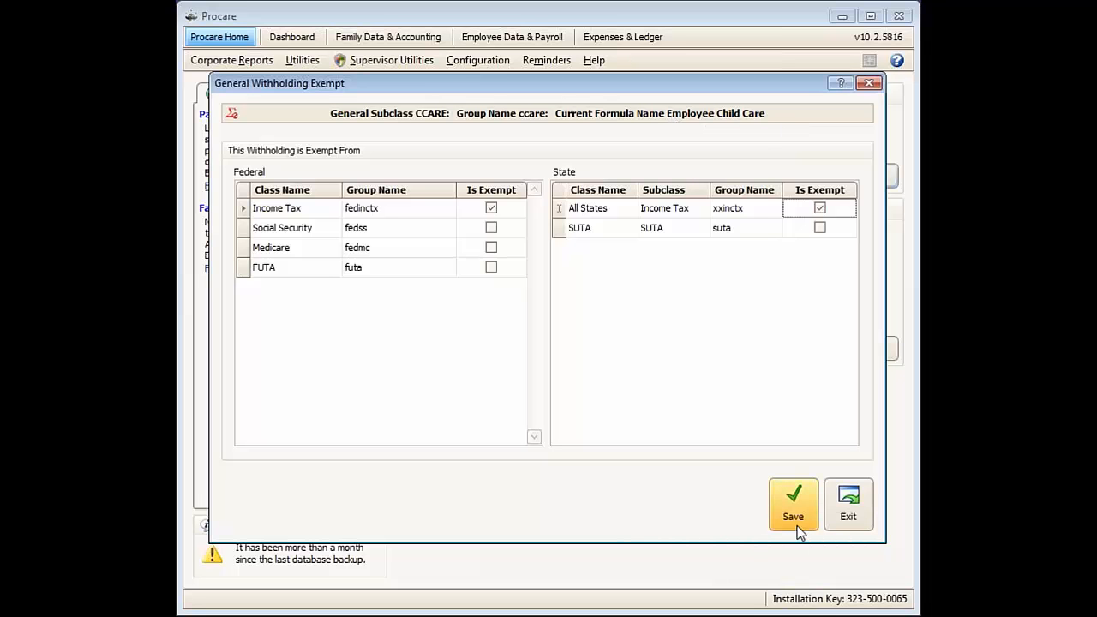
click(864, 529)
click(865, 529)
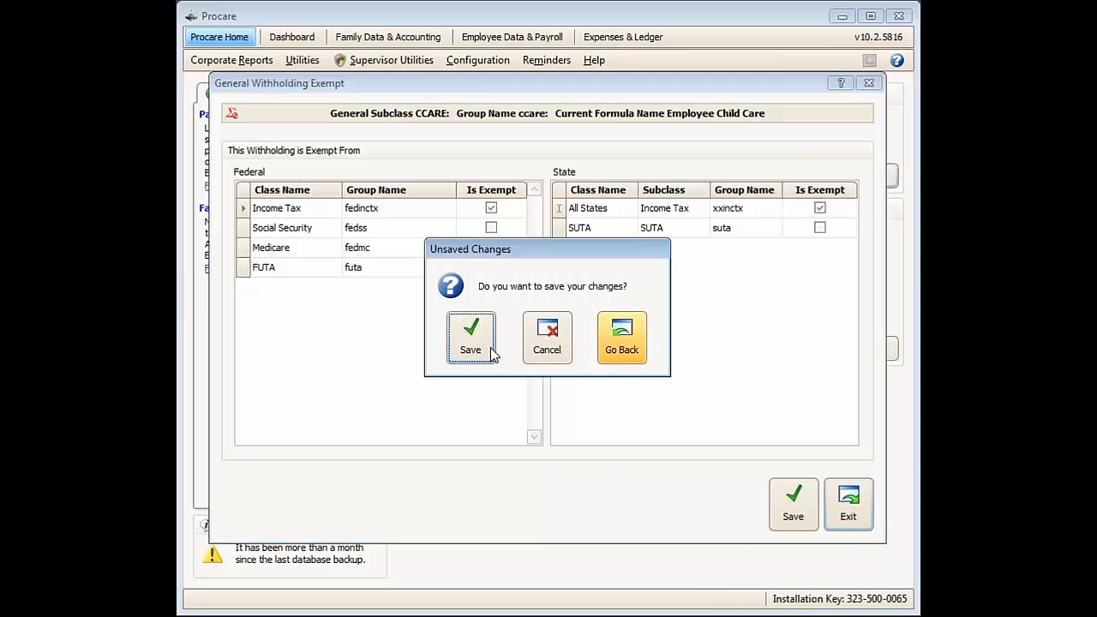
click(538, 342)
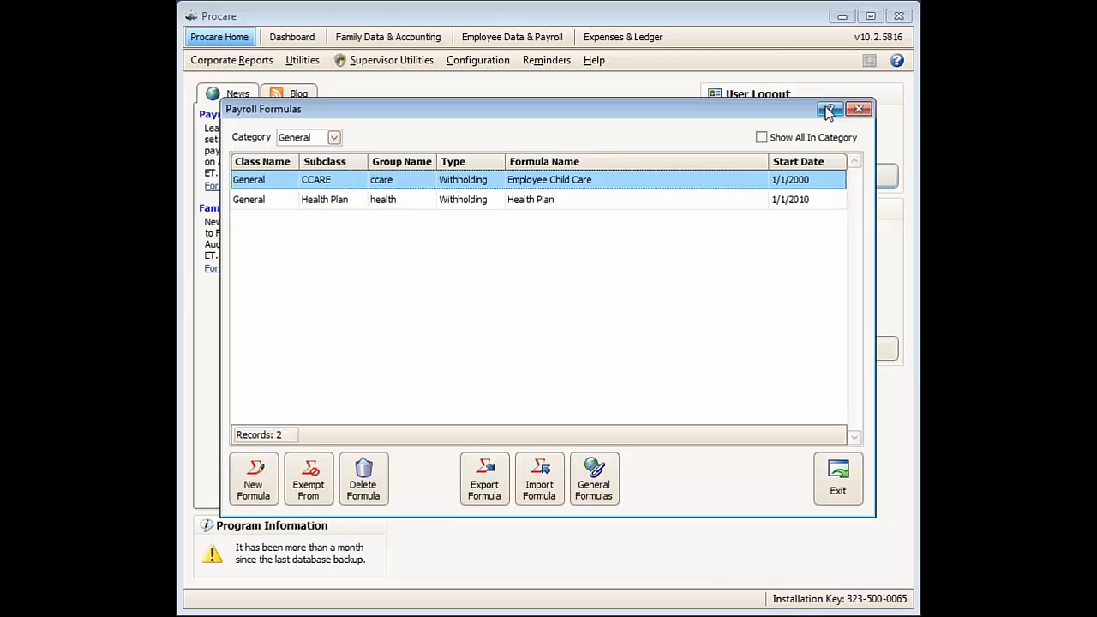
Leave the payroll formulas and examine the payroll accounts under Operational Expenses in the Chart of Accounts.
click(836, 480)
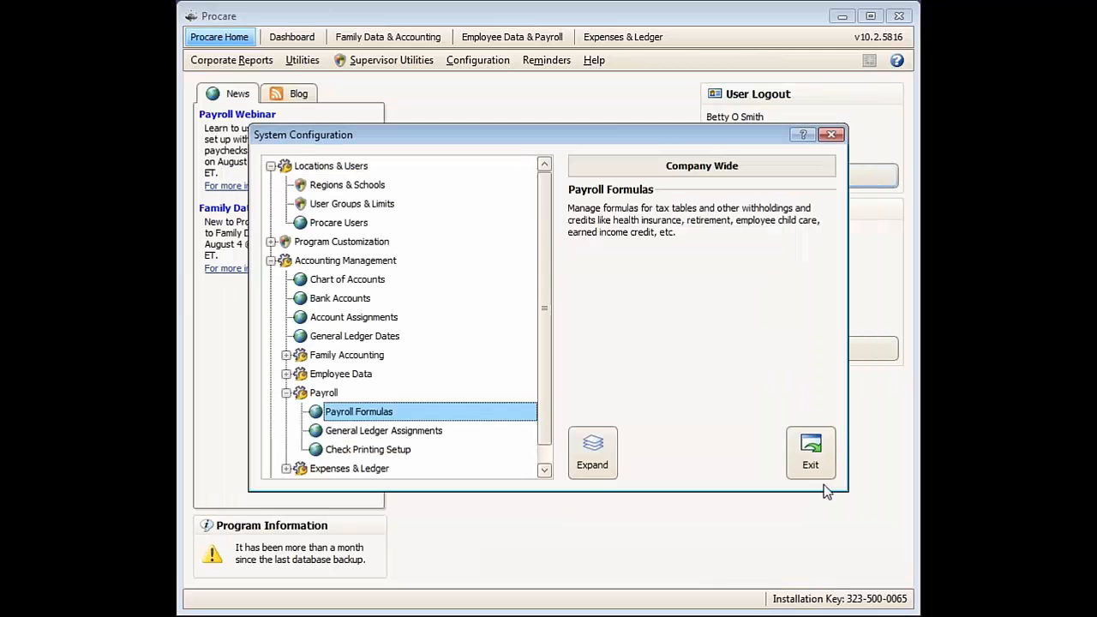
click(350, 433)
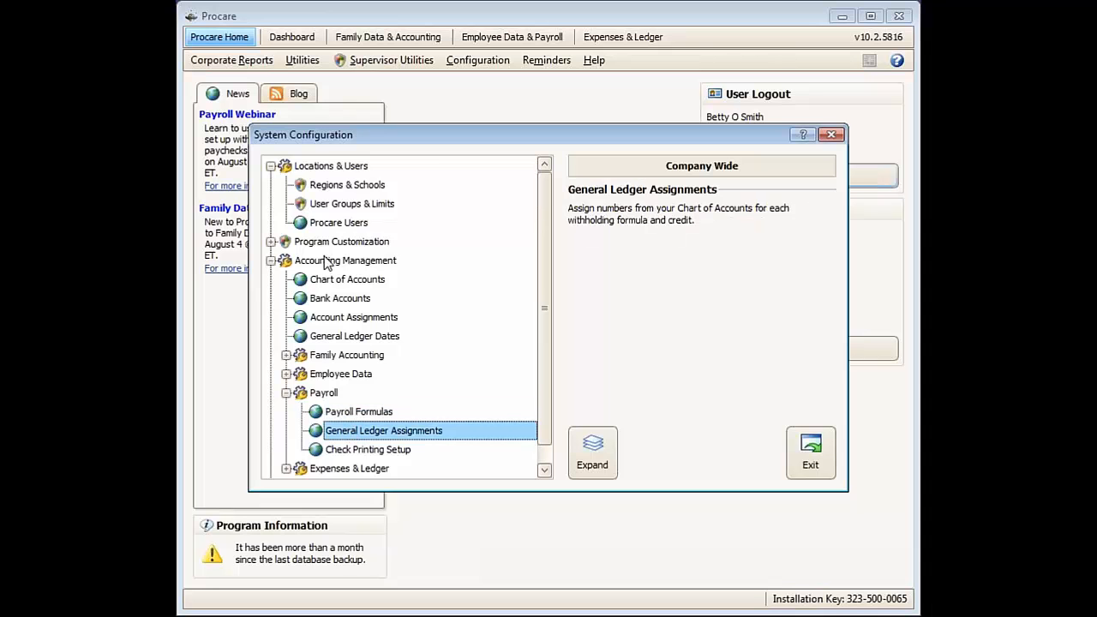
click(314, 283)
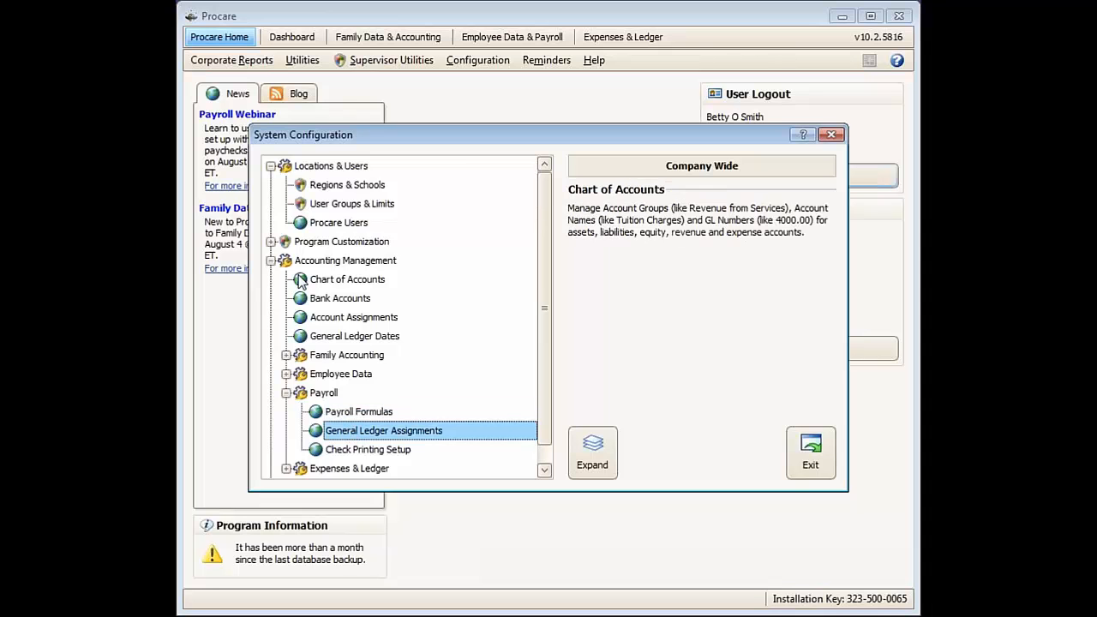
double_click(347, 283)
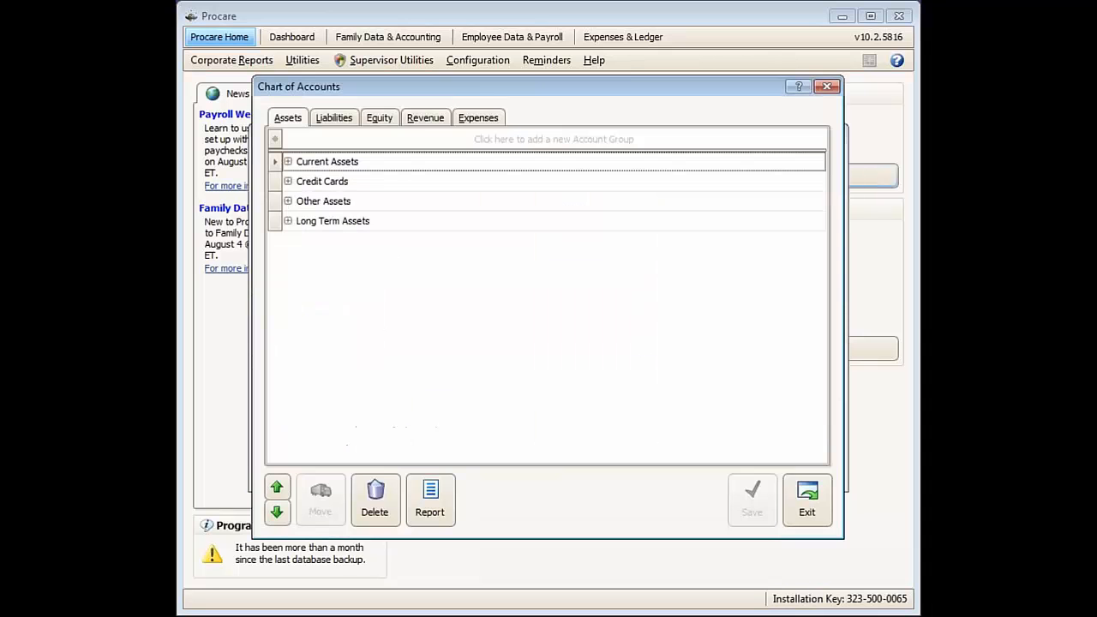
click(463, 122)
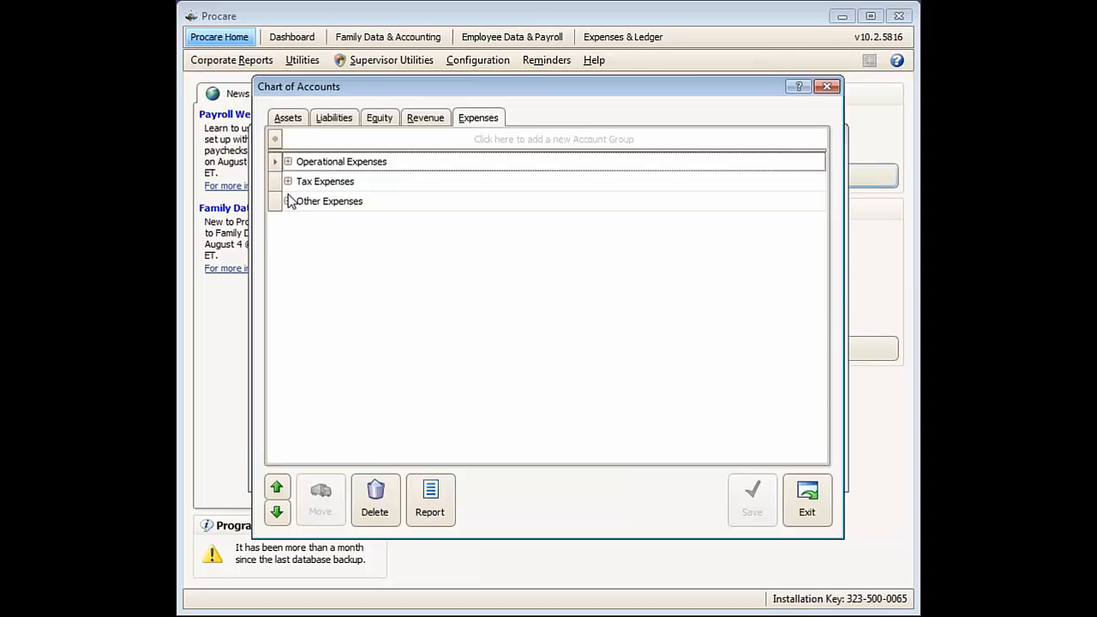
click(288, 162)
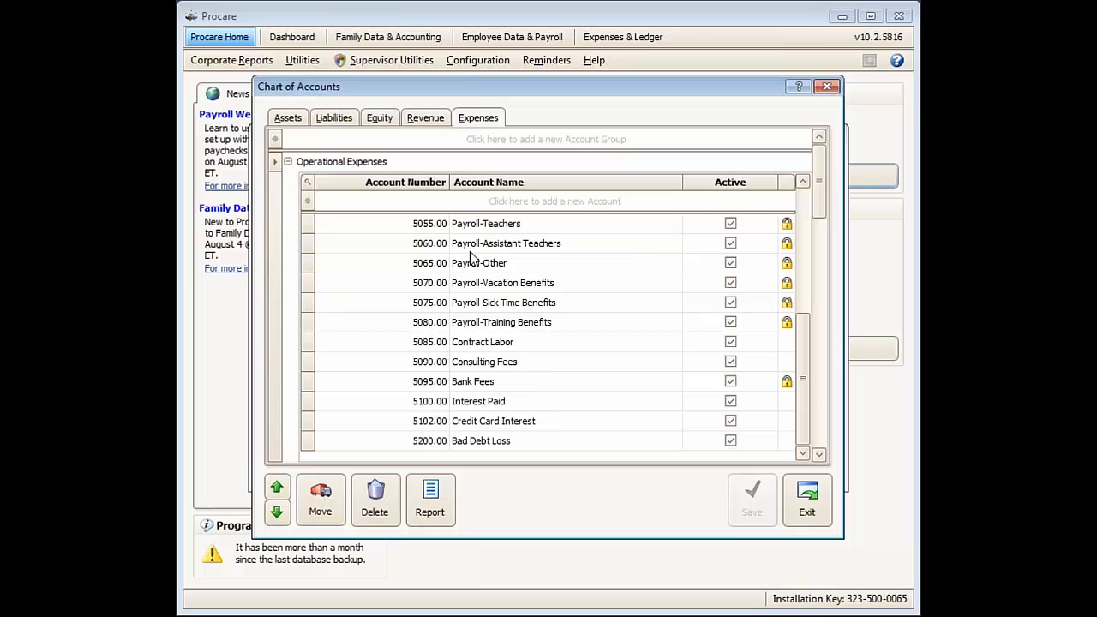
click(391, 223)
key(Down)
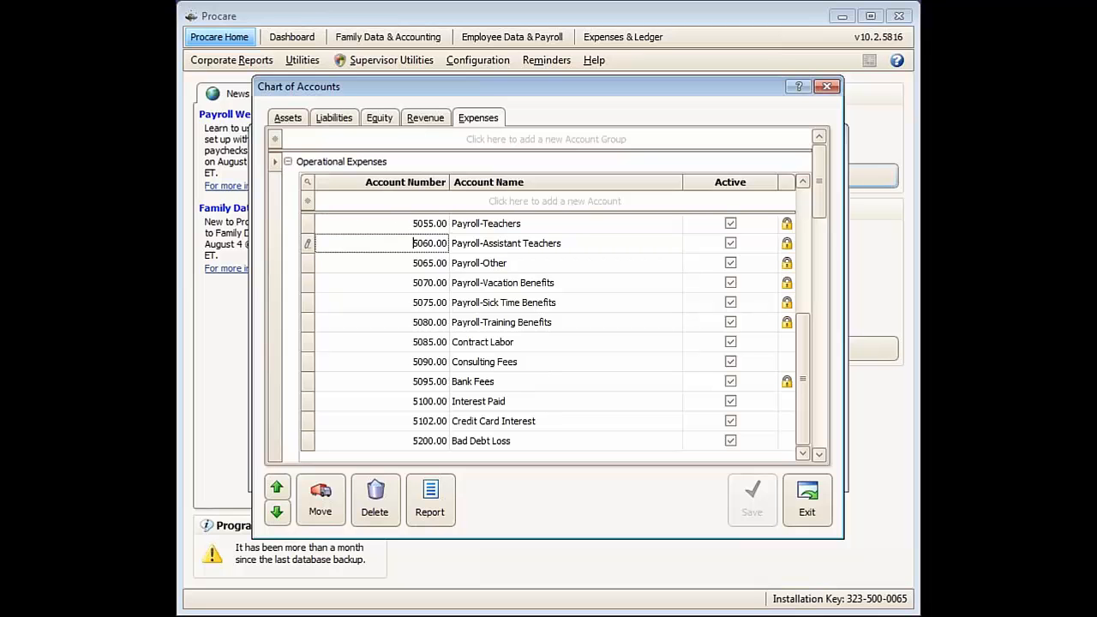
click(384, 262)
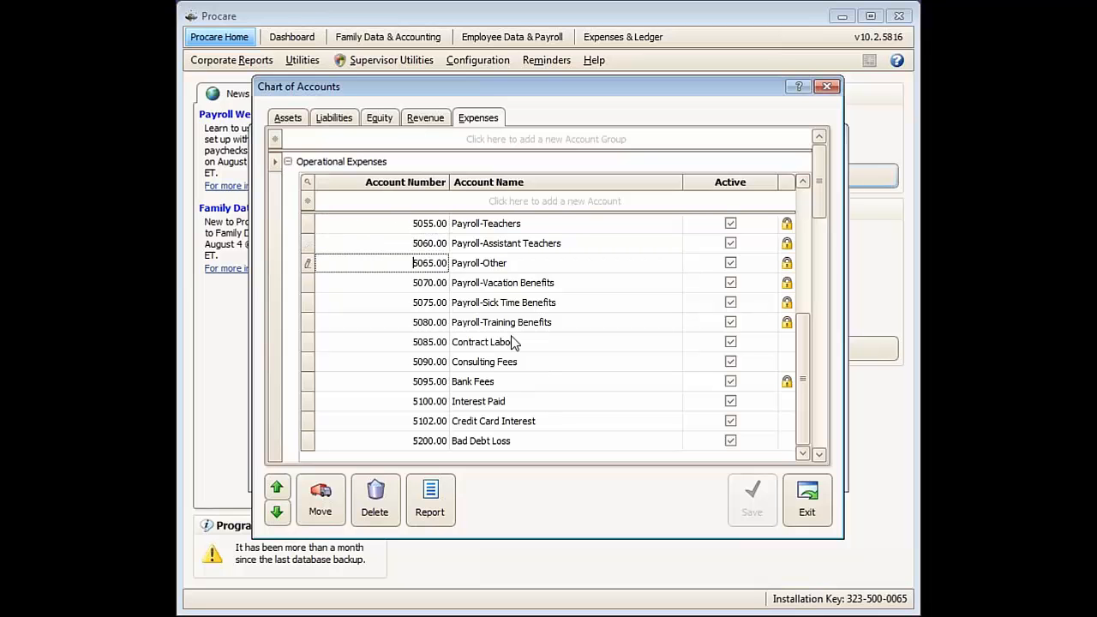
Examine the tax and withholding accounts under Current Liabilities, and close the Chart of Accounts.
click(339, 117)
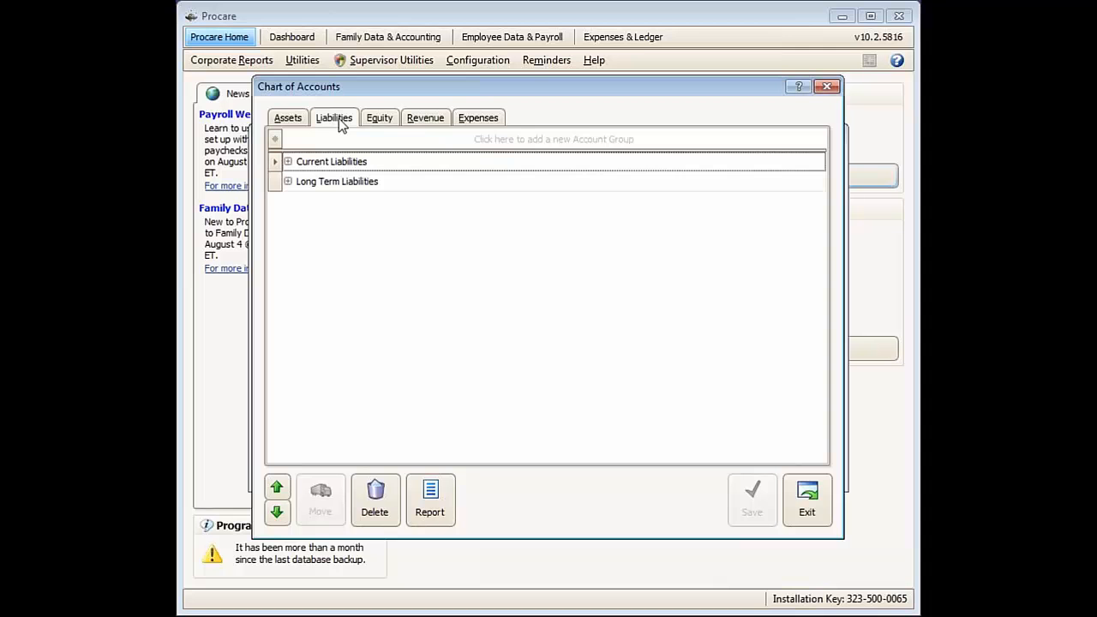
click(288, 162)
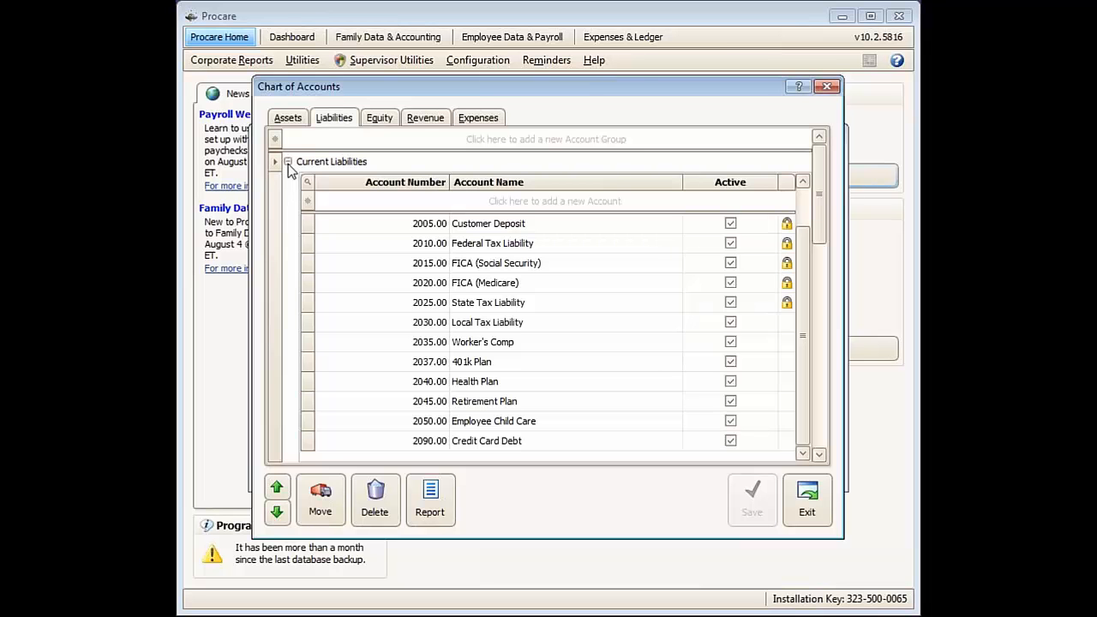
click(548, 249)
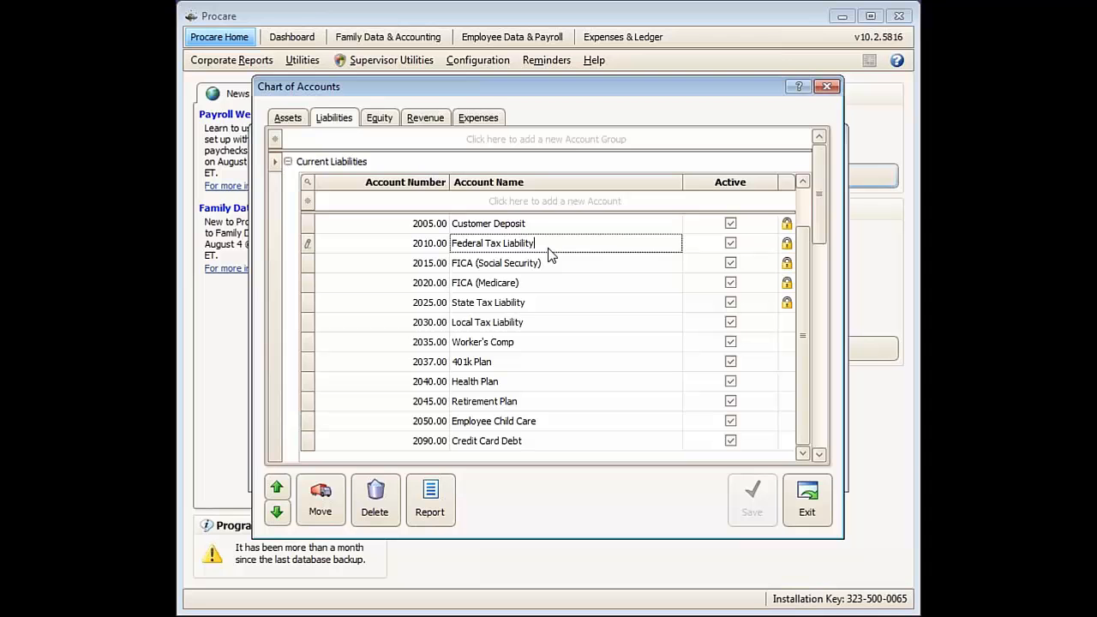
key(Down)
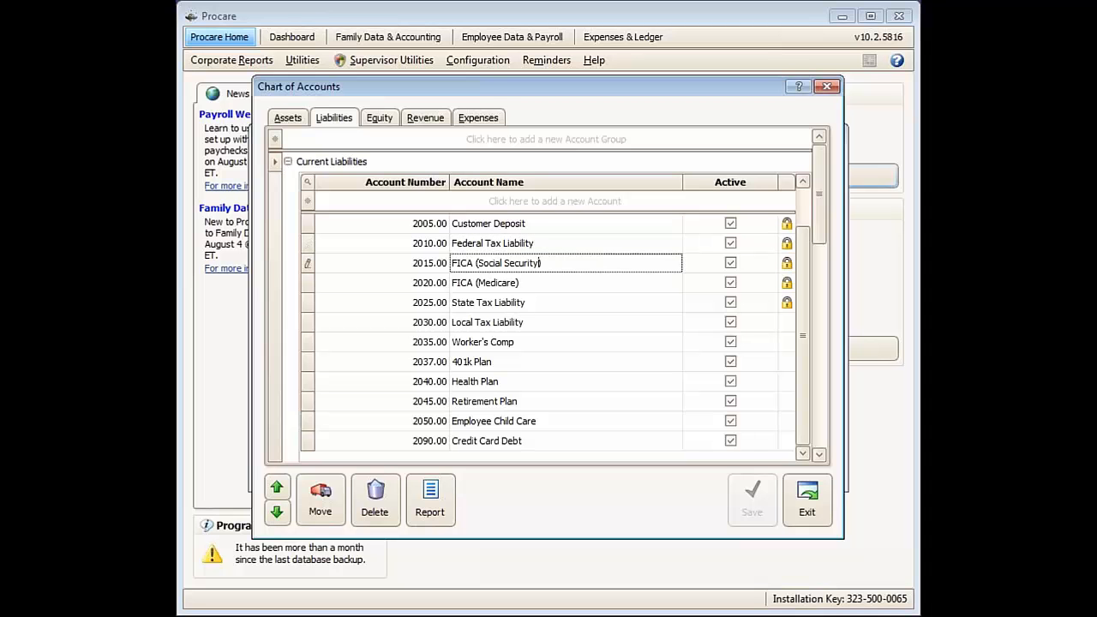
click(561, 301)
key(Down)
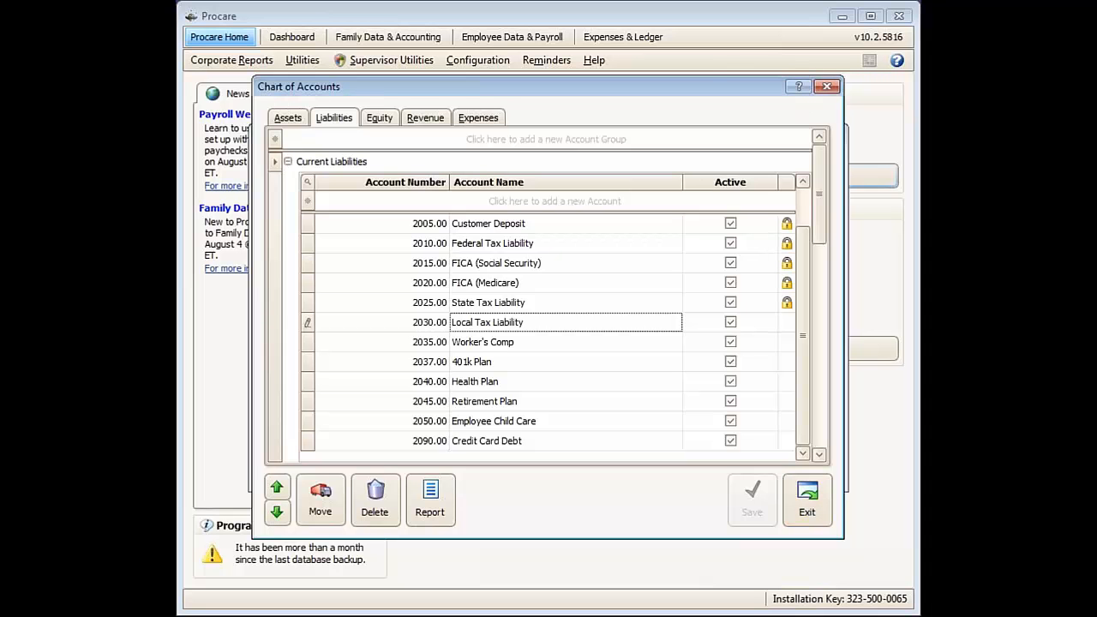
click(808, 511)
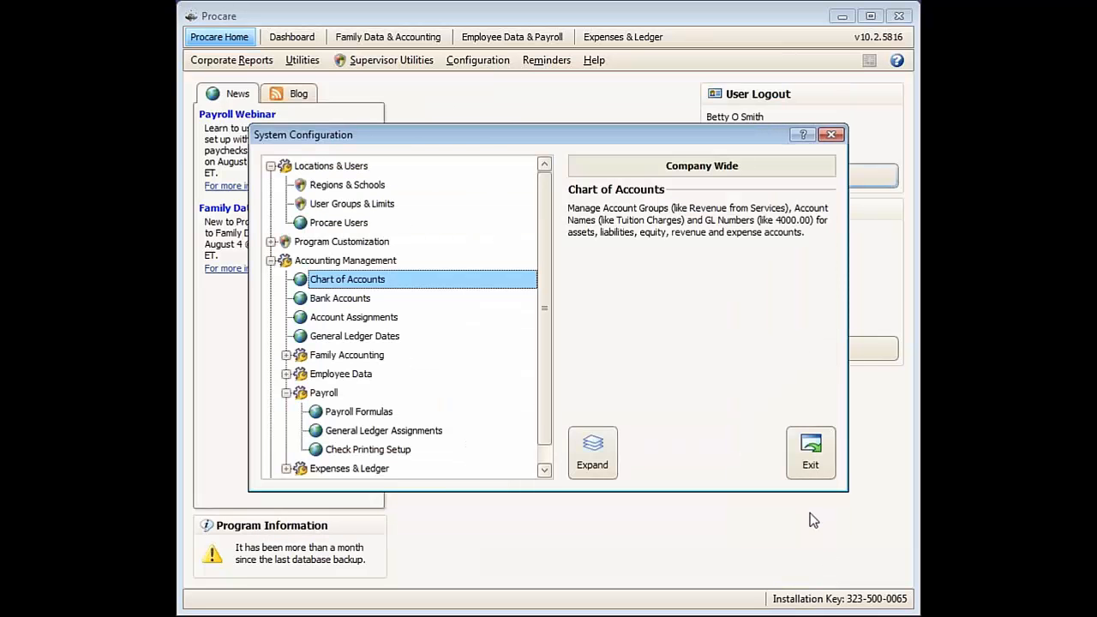
Review the Federal and State payroll General Ledger Assignments, looking through the state income tax entries.
click(339, 434)
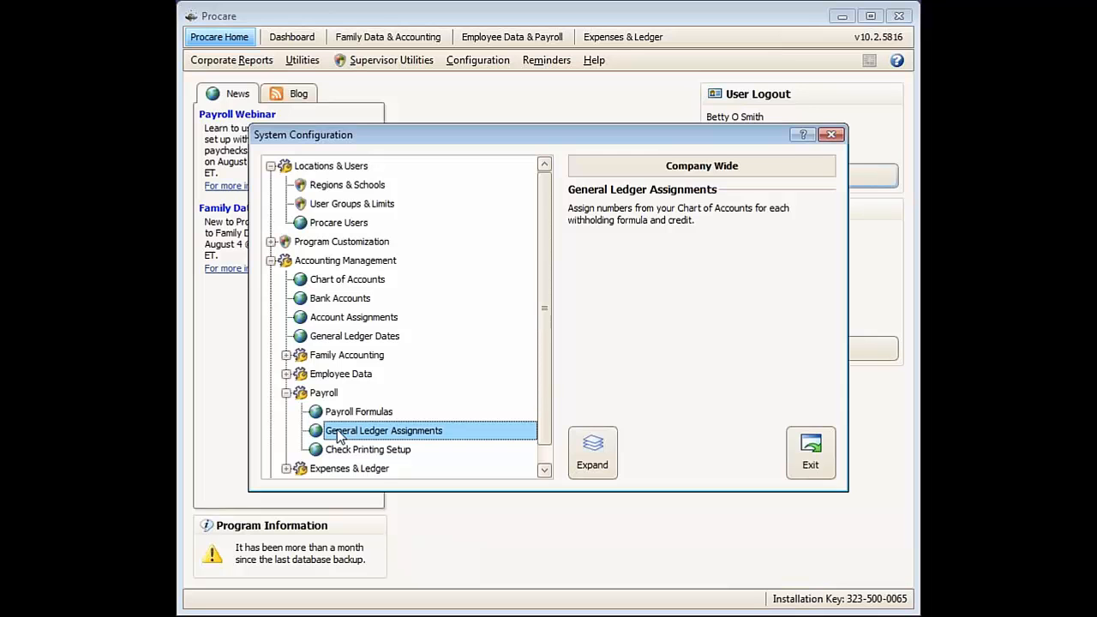
double_click(339, 432)
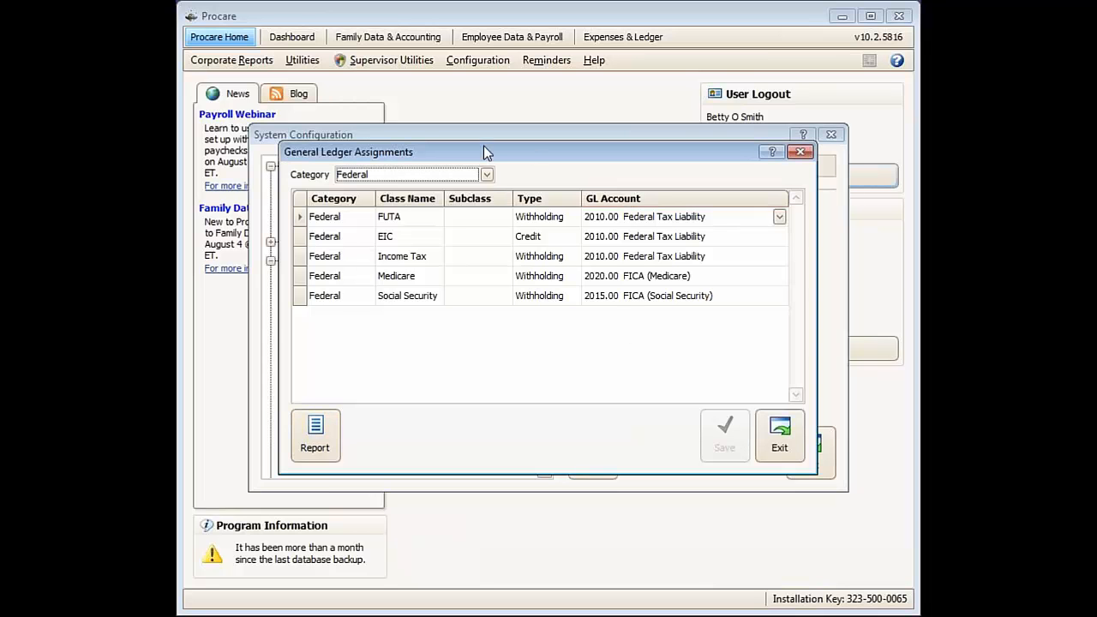
click(487, 175)
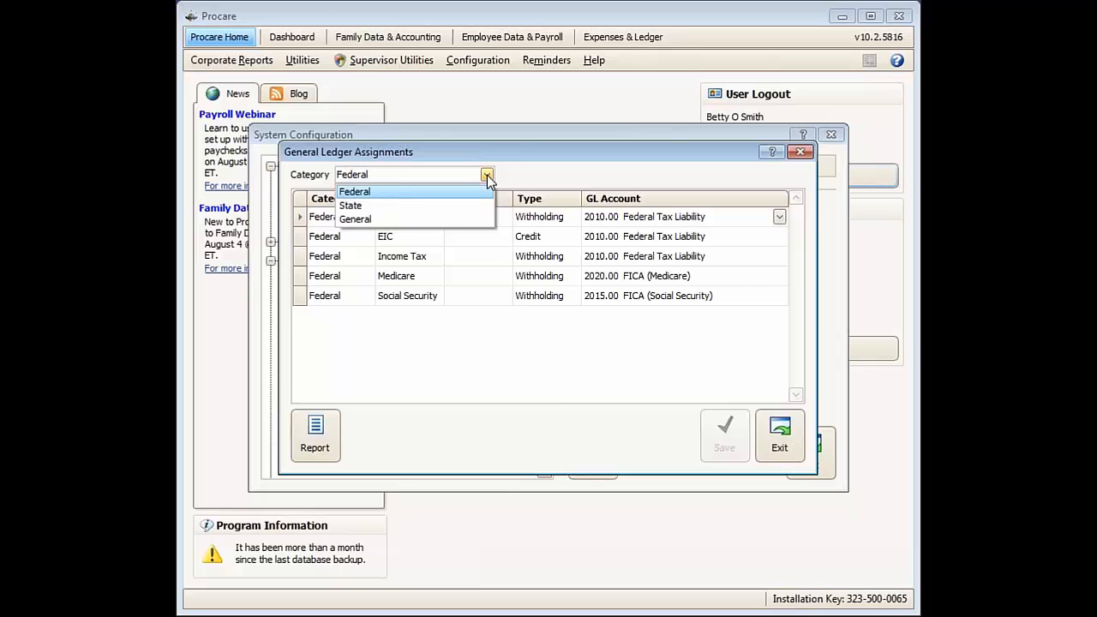
click(374, 208)
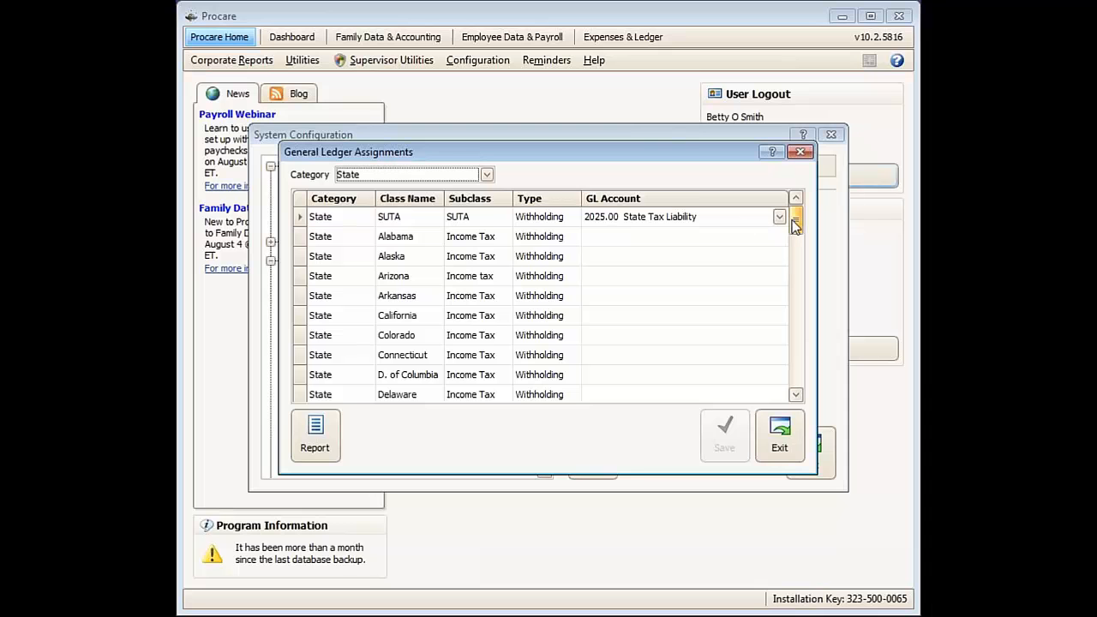
drag(796, 221, 796, 345)
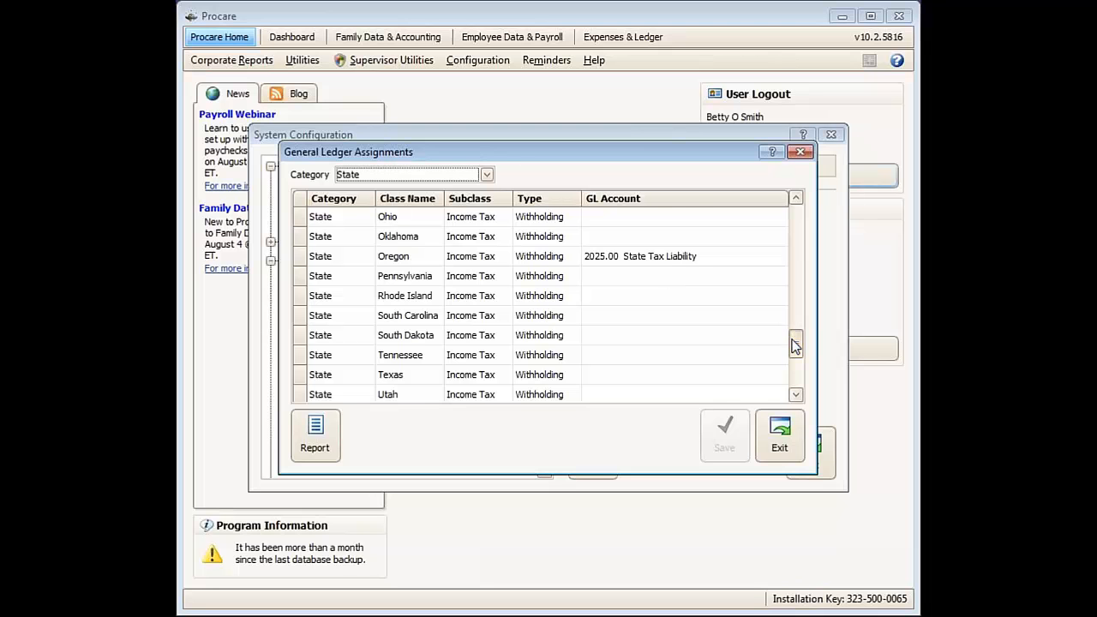
drag(796, 343, 798, 223)
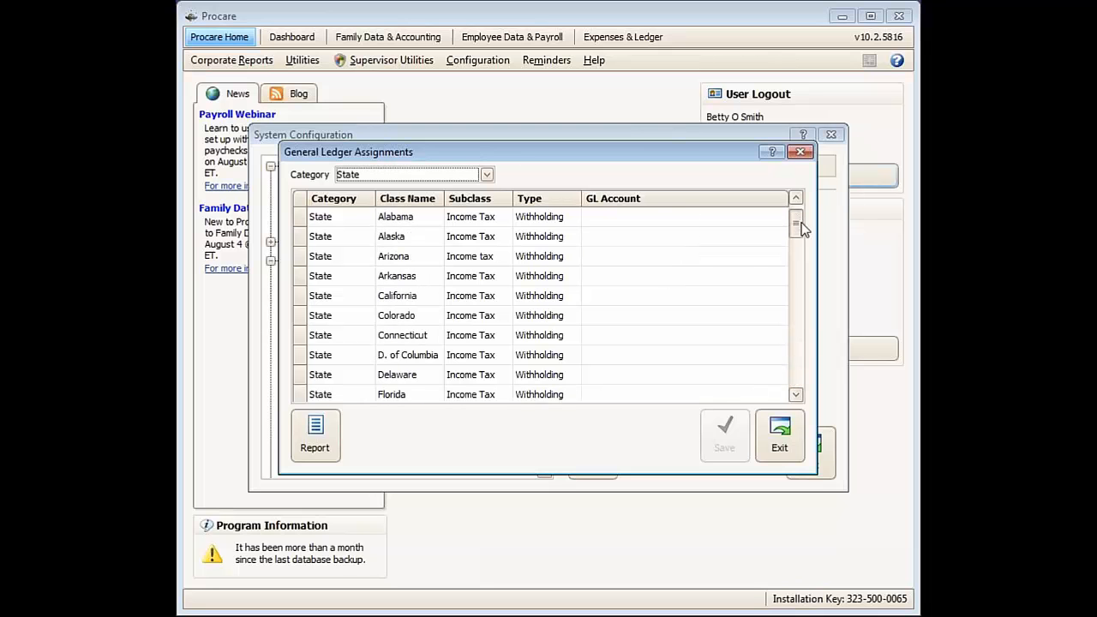
click(782, 445)
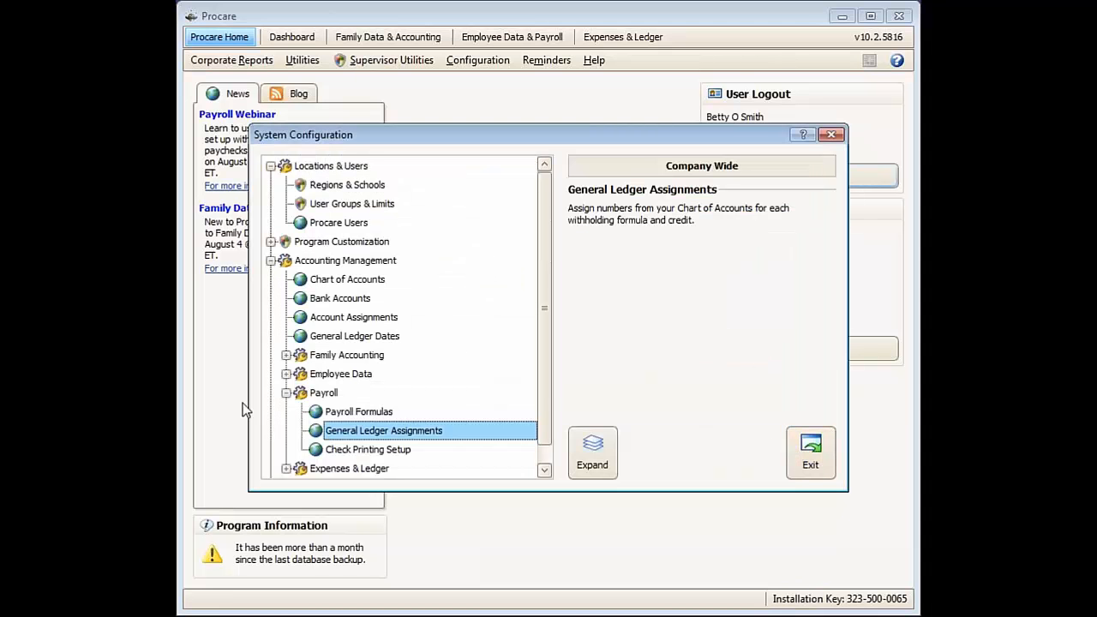
Reopen the payroll General Ledger Assignments and show the General category.
double_click(327, 434)
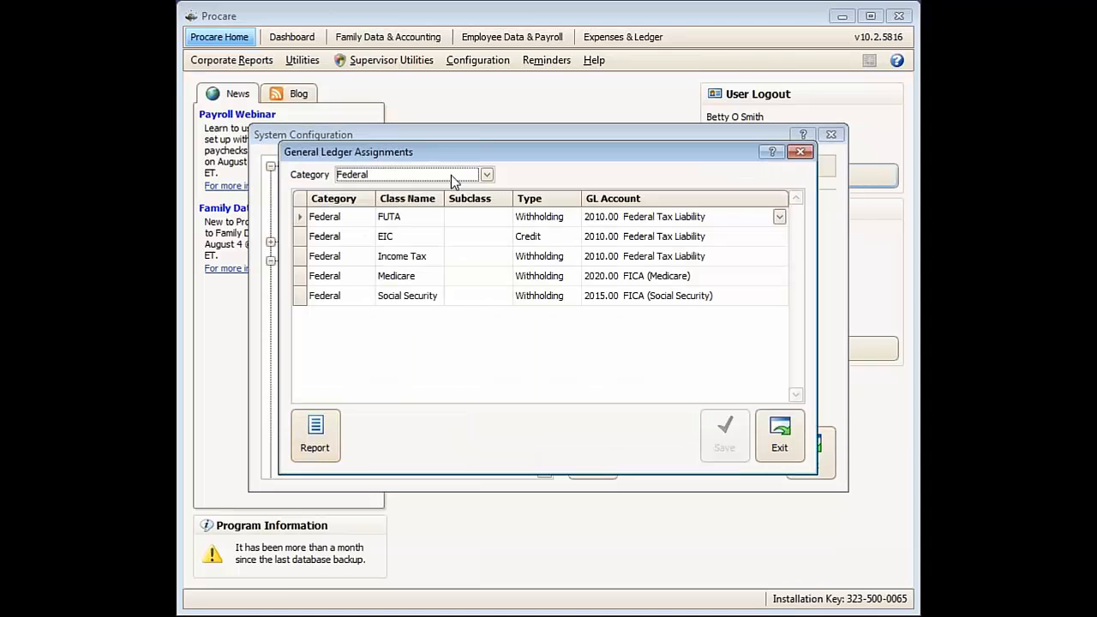
click(485, 175)
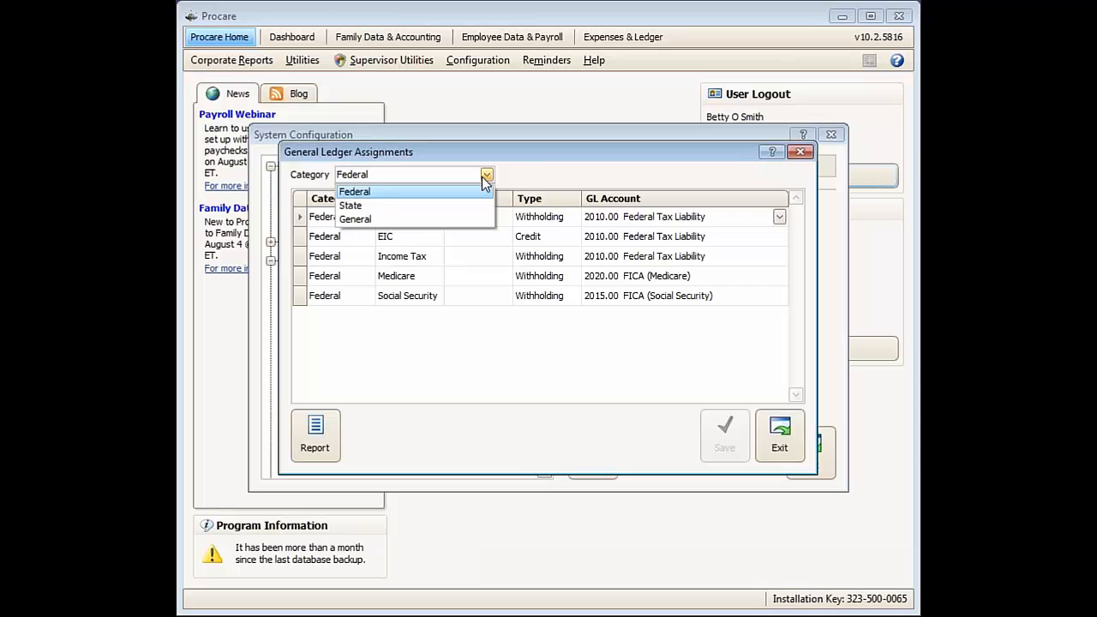
click(391, 221)
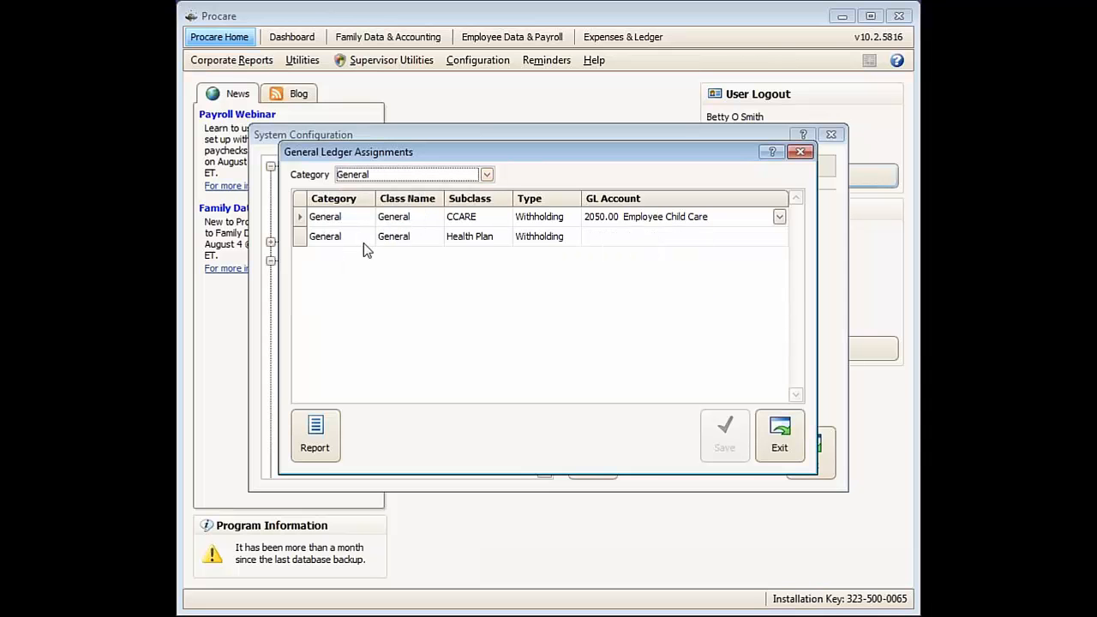
Assign GL account 2040.00 Health Plan to the Health Plan withholding, save the General Ledger Assignments and close them.
click(630, 247)
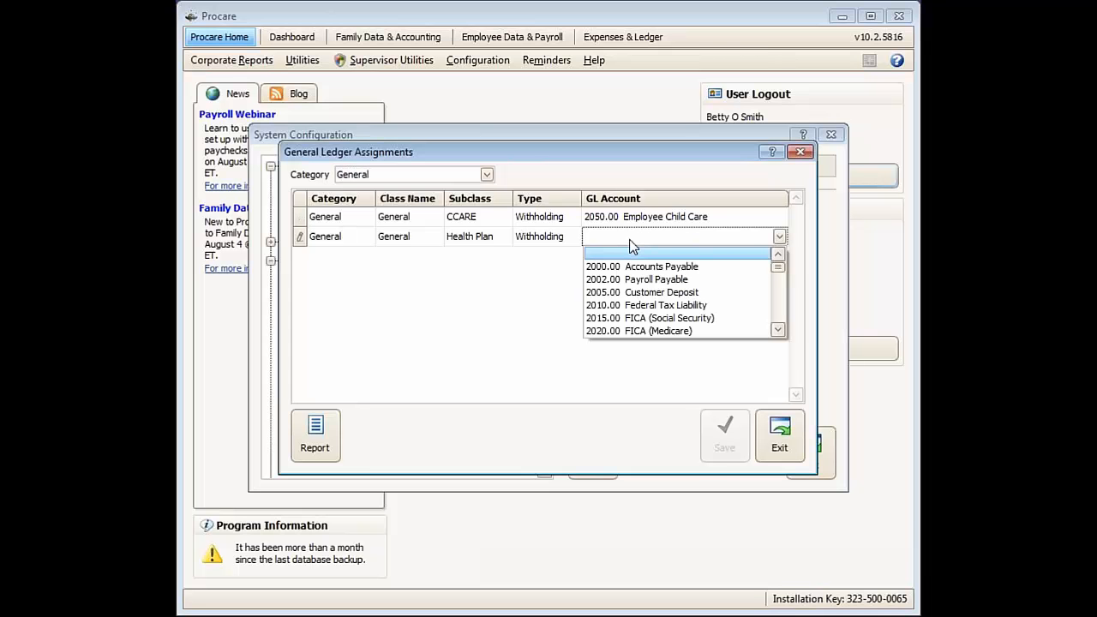
click(779, 331)
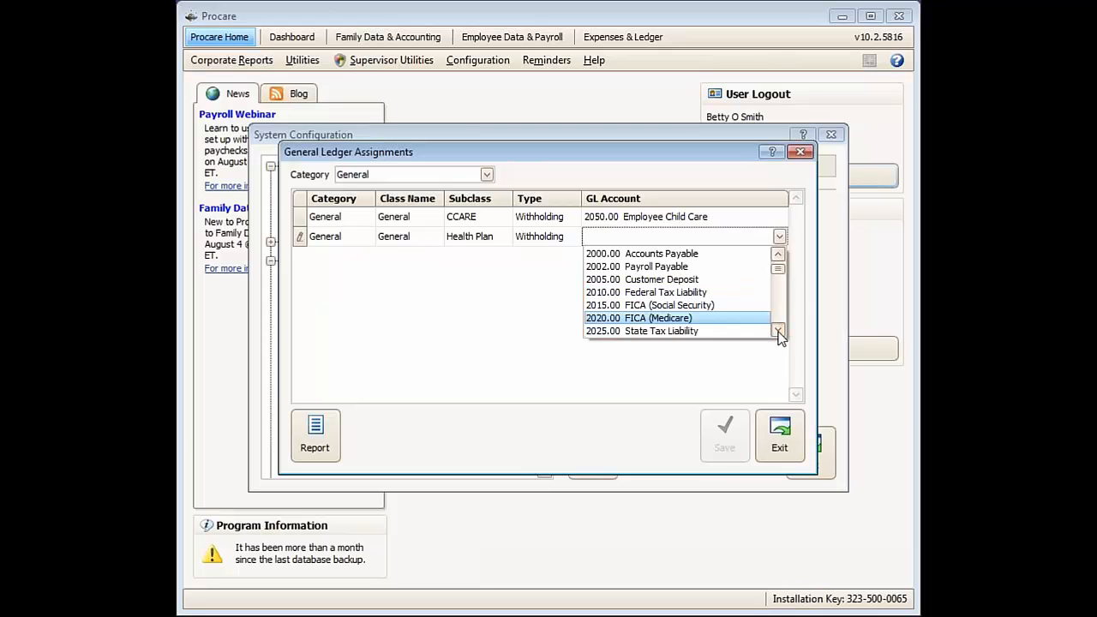
click(778, 331)
double_click(779, 331)
click(778, 331)
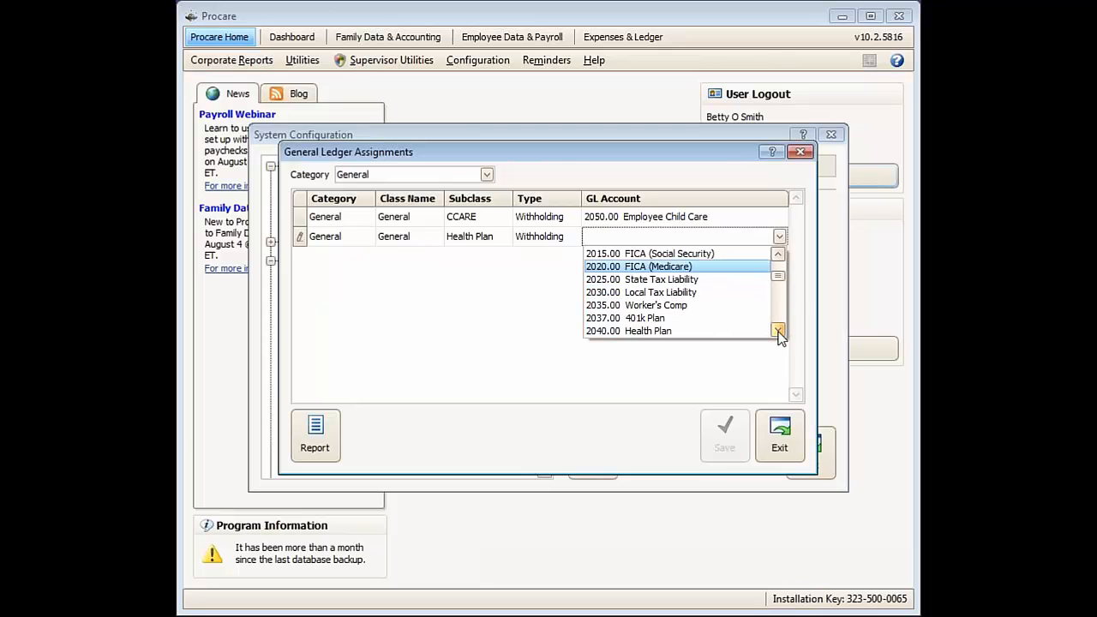
click(779, 331)
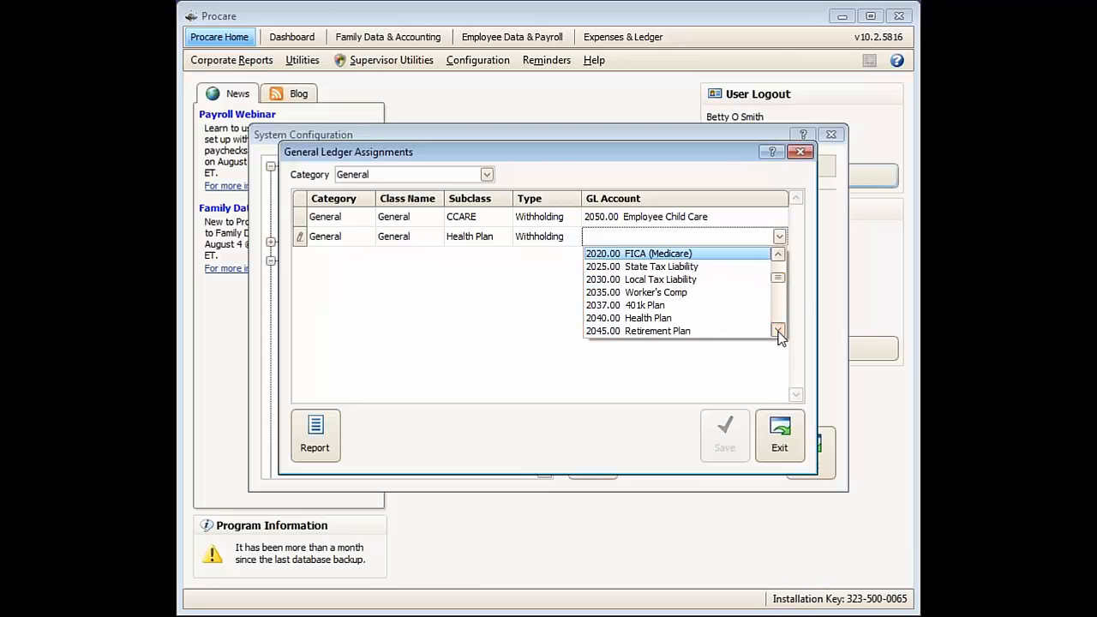
click(639, 319)
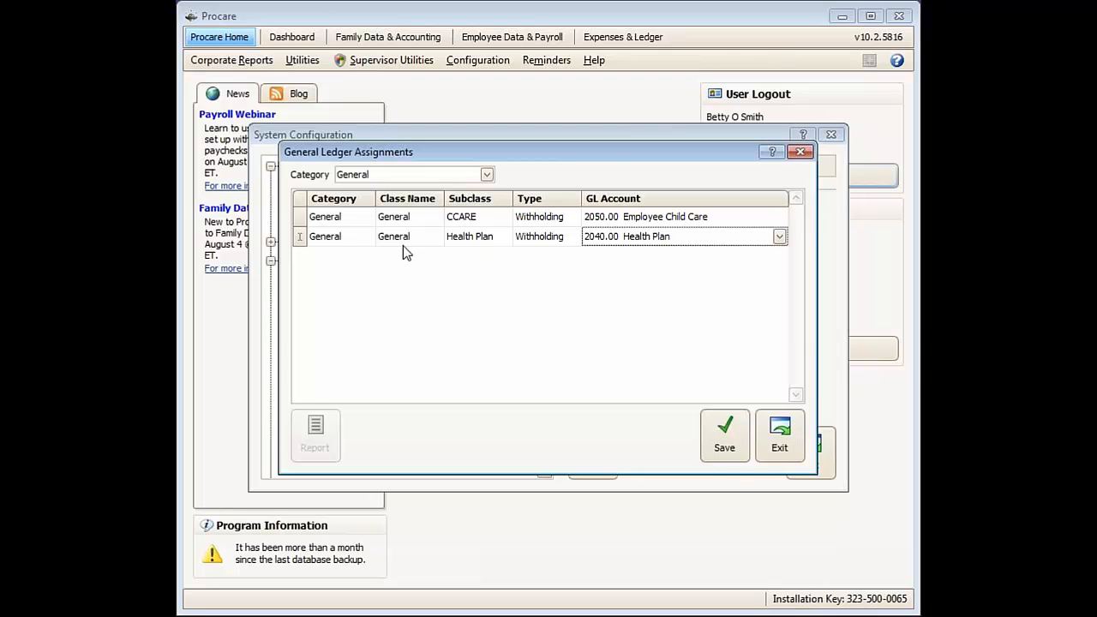
click(733, 457)
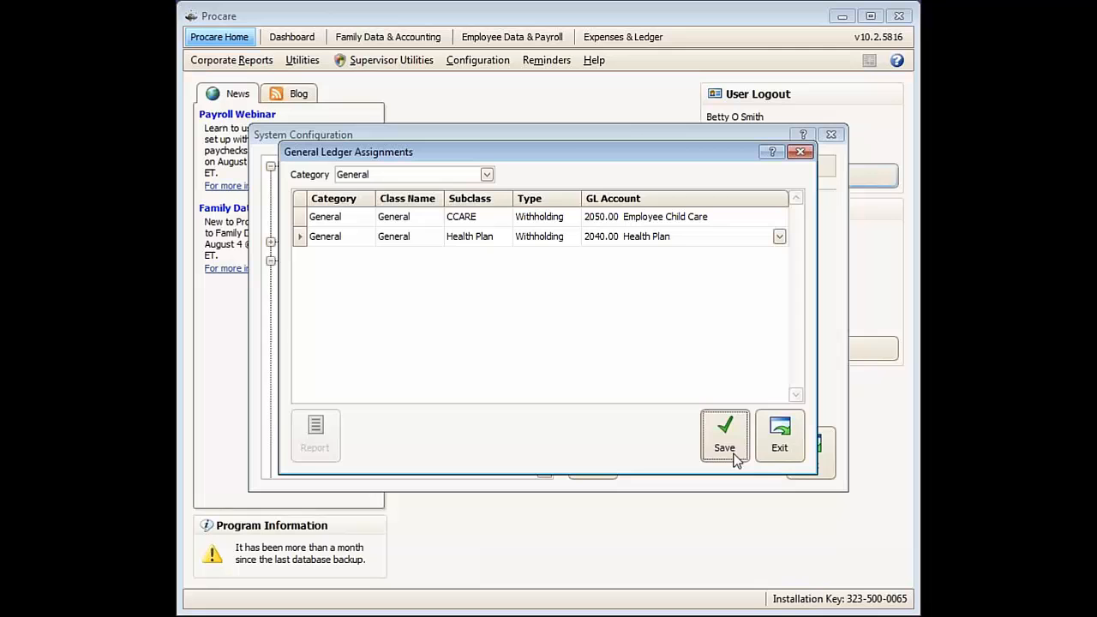
click(781, 457)
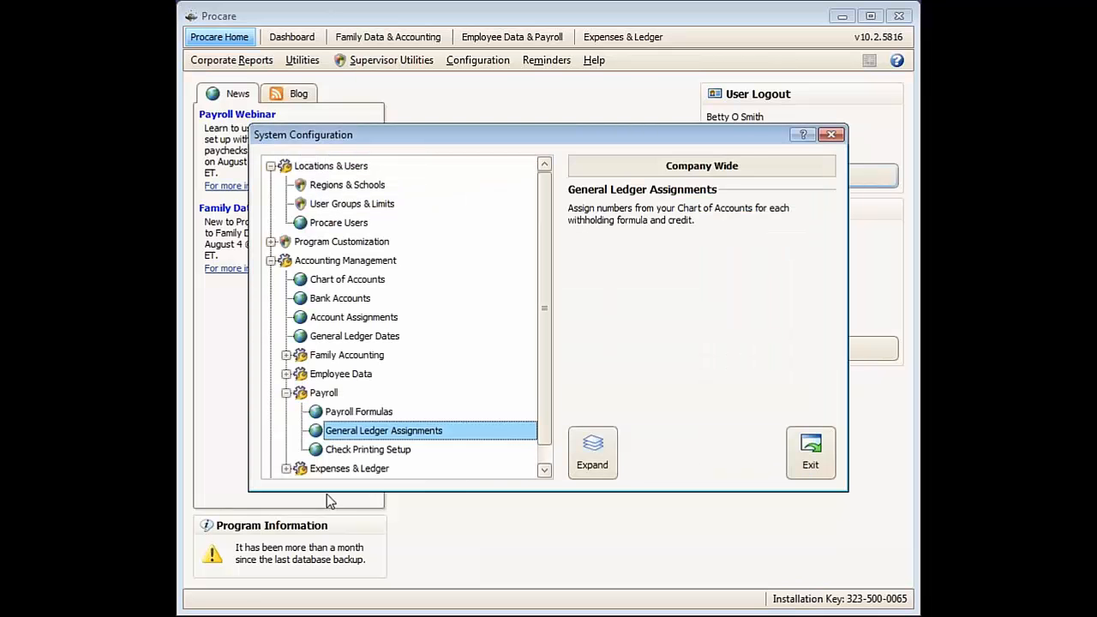
Open Check Printing Setup and reposition the amount text, employee full address and pay period slightly on the check layout.
double_click(370, 449)
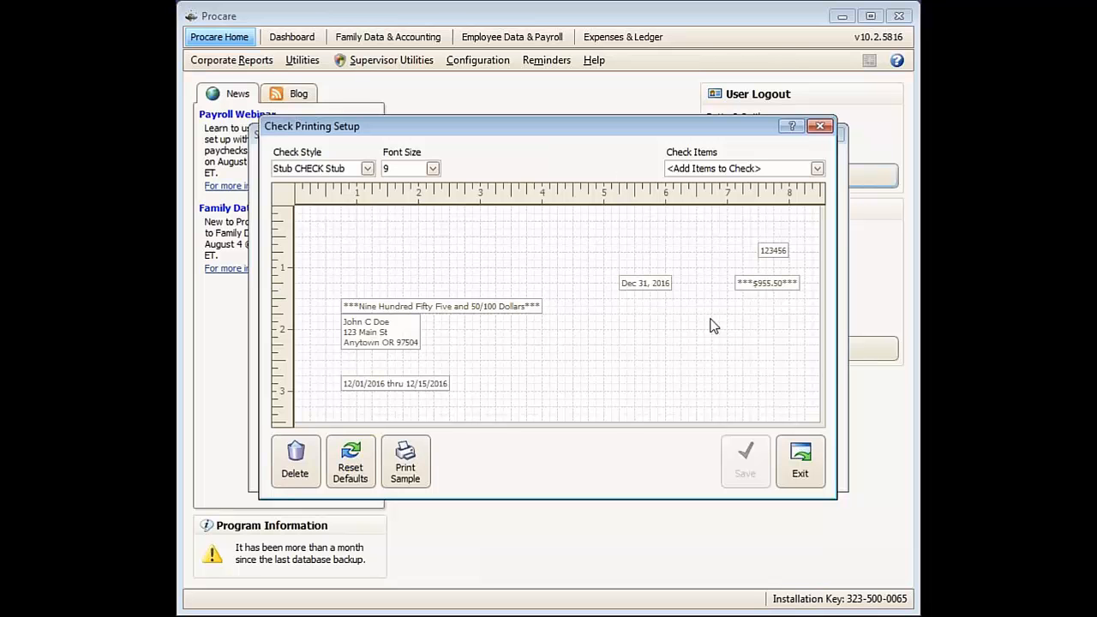
drag(477, 306, 488, 295)
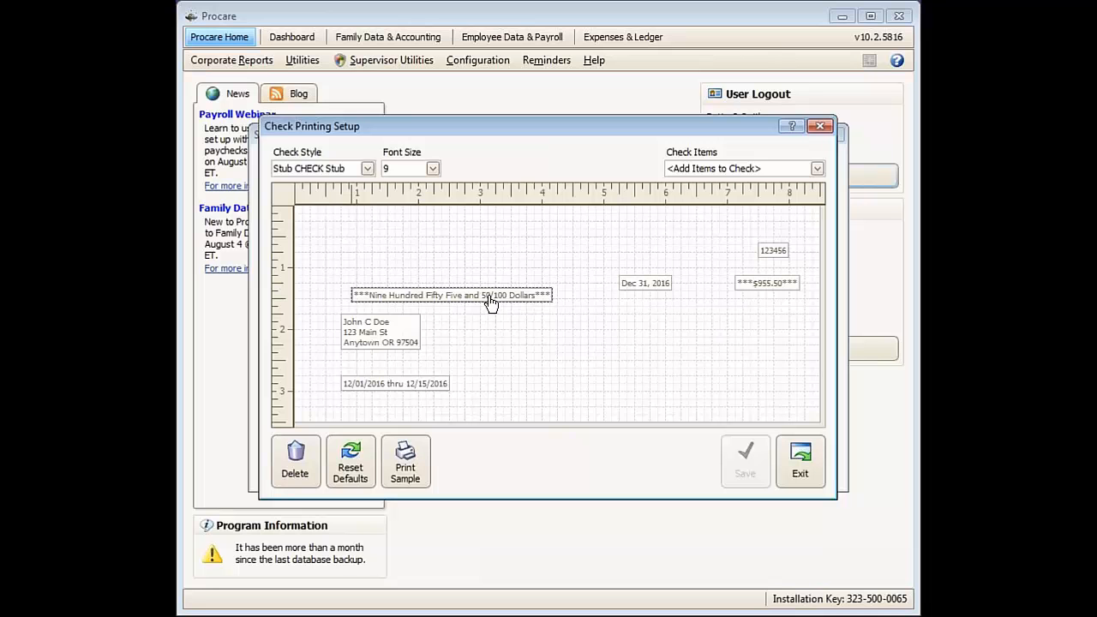
drag(392, 330, 419, 329)
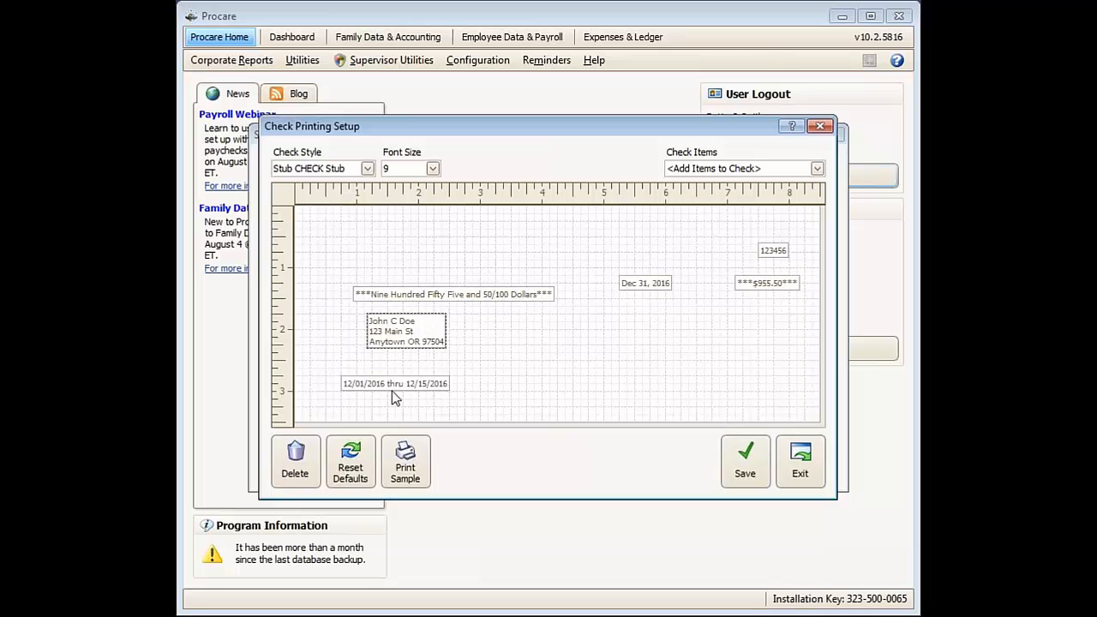
drag(392, 391, 413, 388)
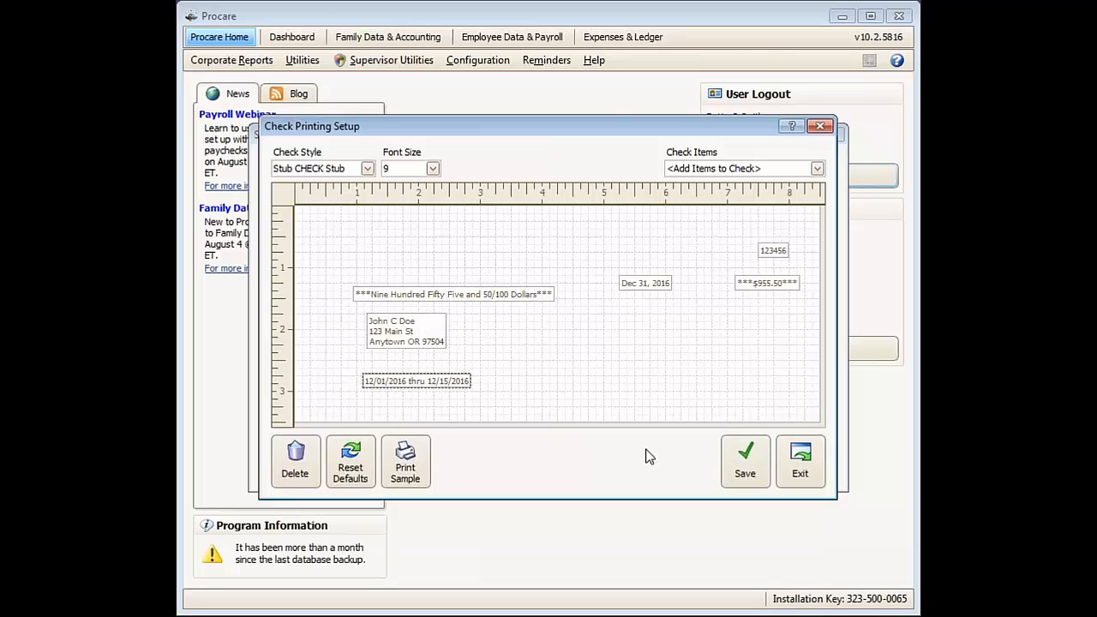
Review the available check items, delete the pay period from the check, save the layout with the Stub CHECK Stub style, and leave System Configuration.
click(818, 169)
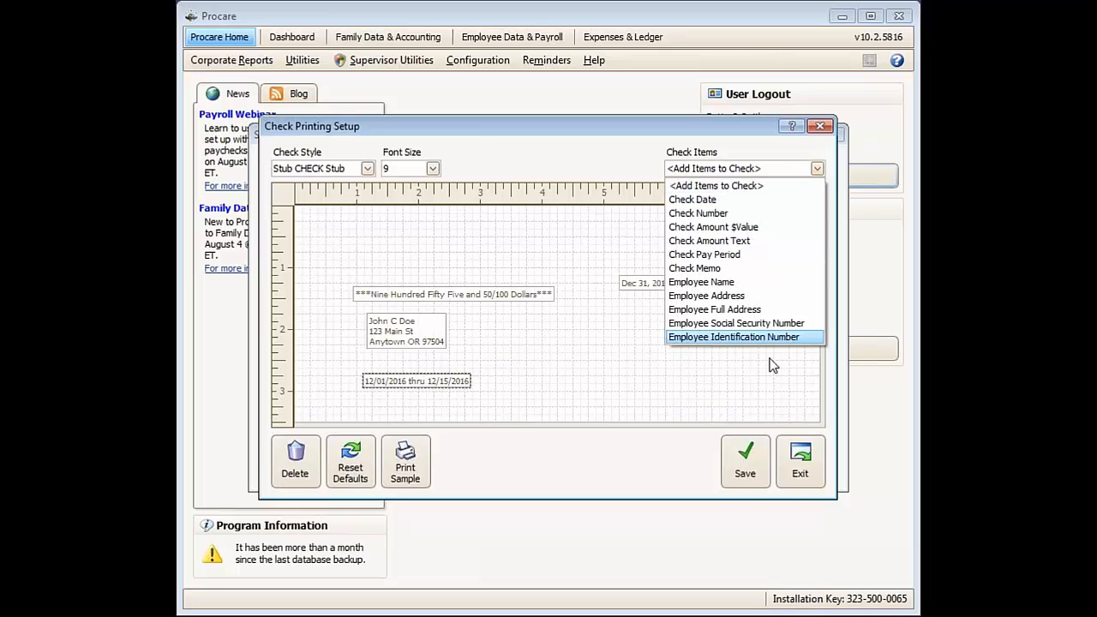
click(549, 399)
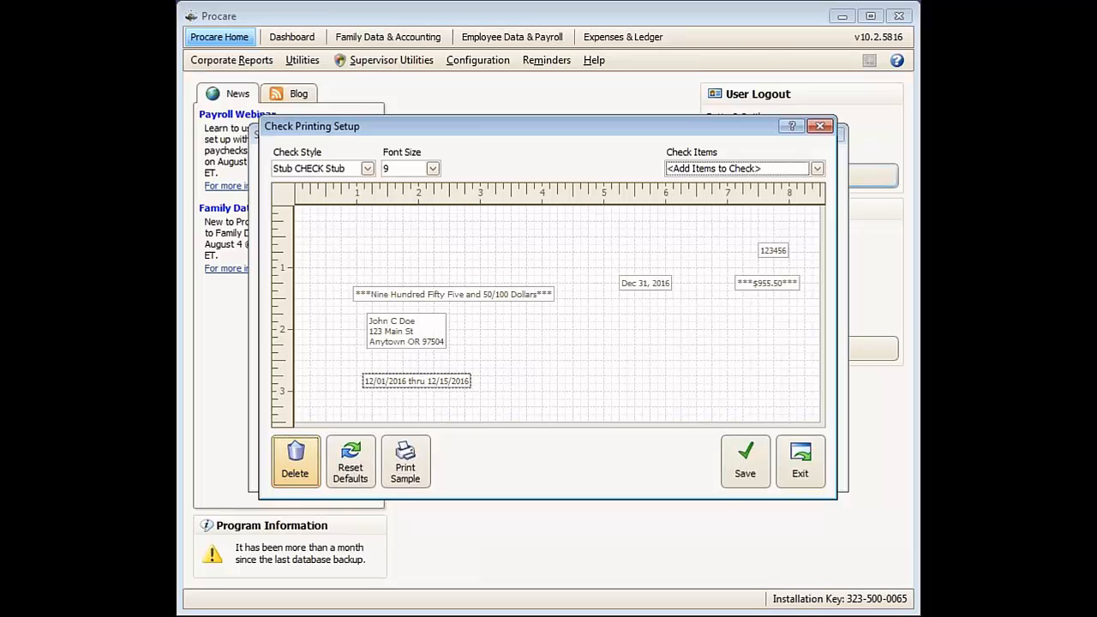
click(295, 463)
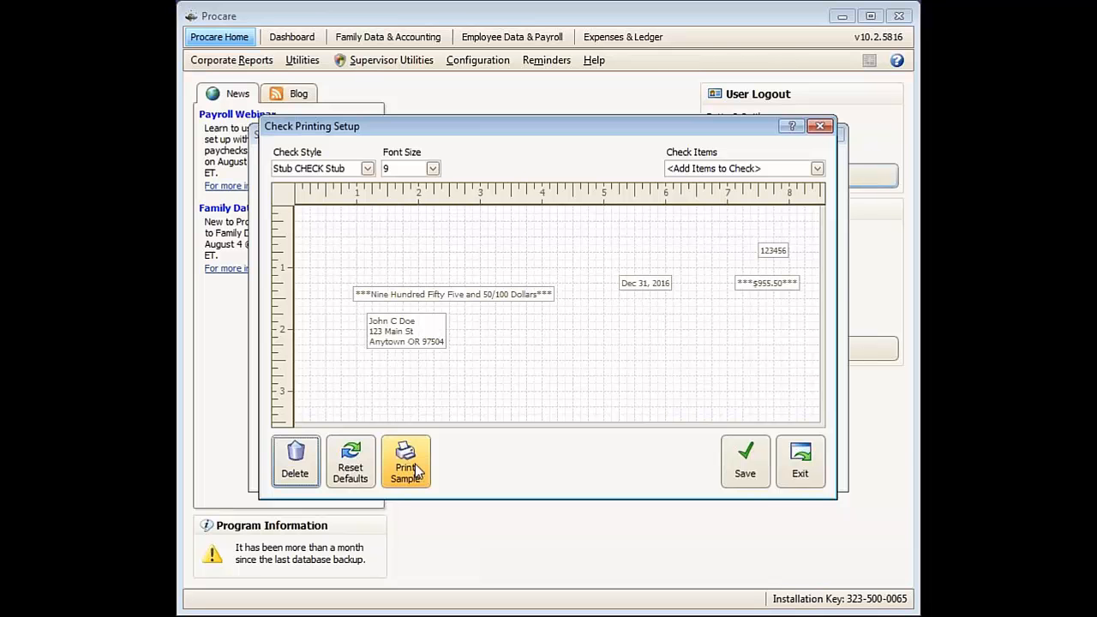
click(367, 169)
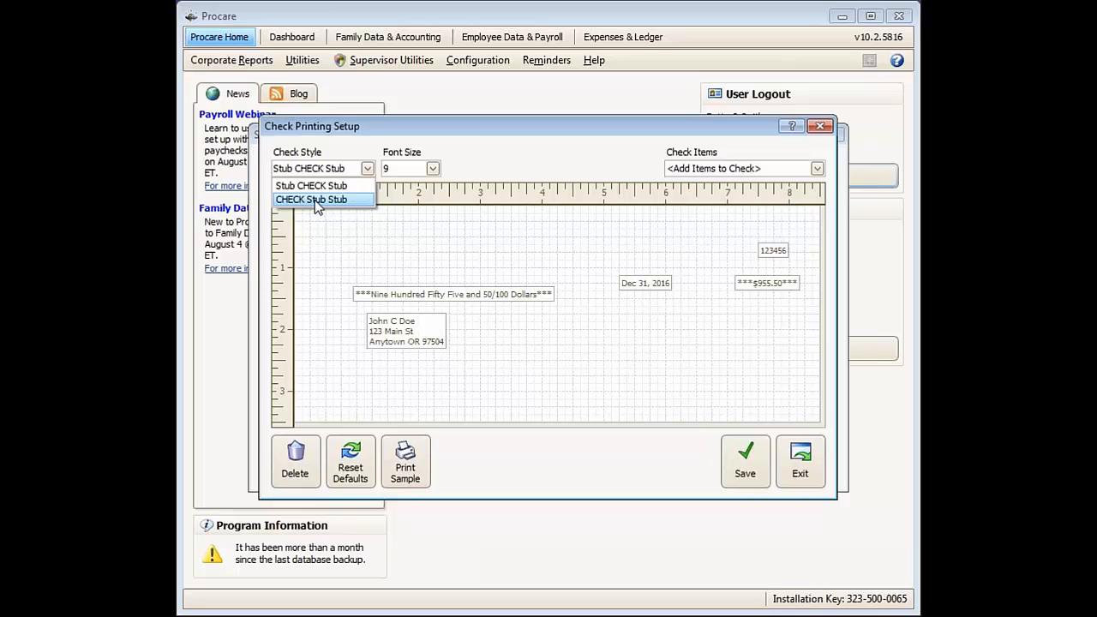
click(746, 474)
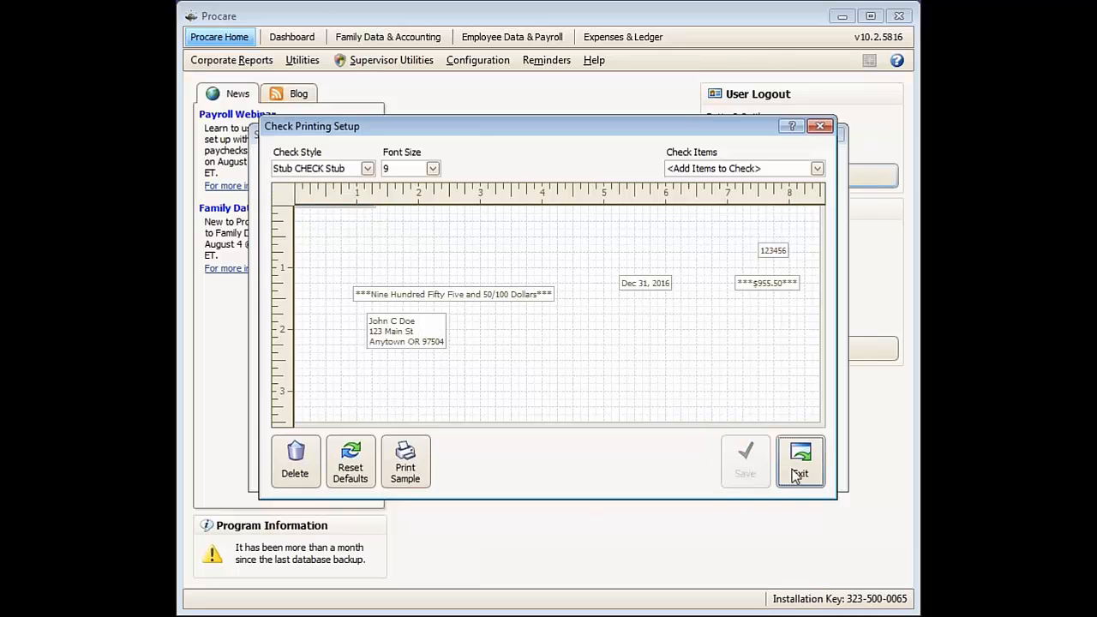
click(795, 471)
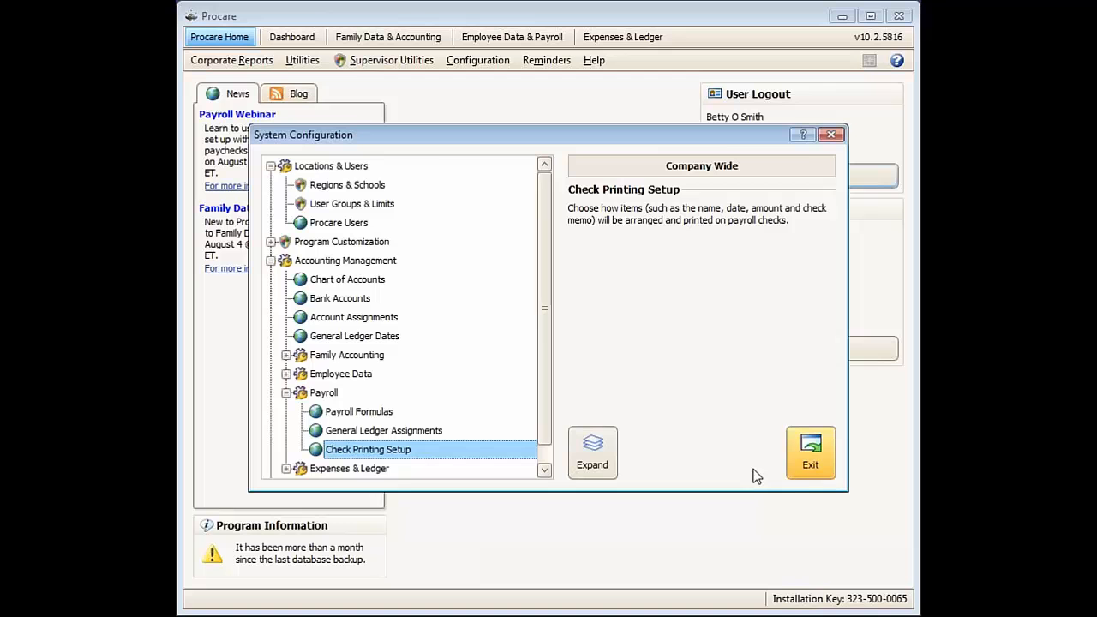
click(819, 461)
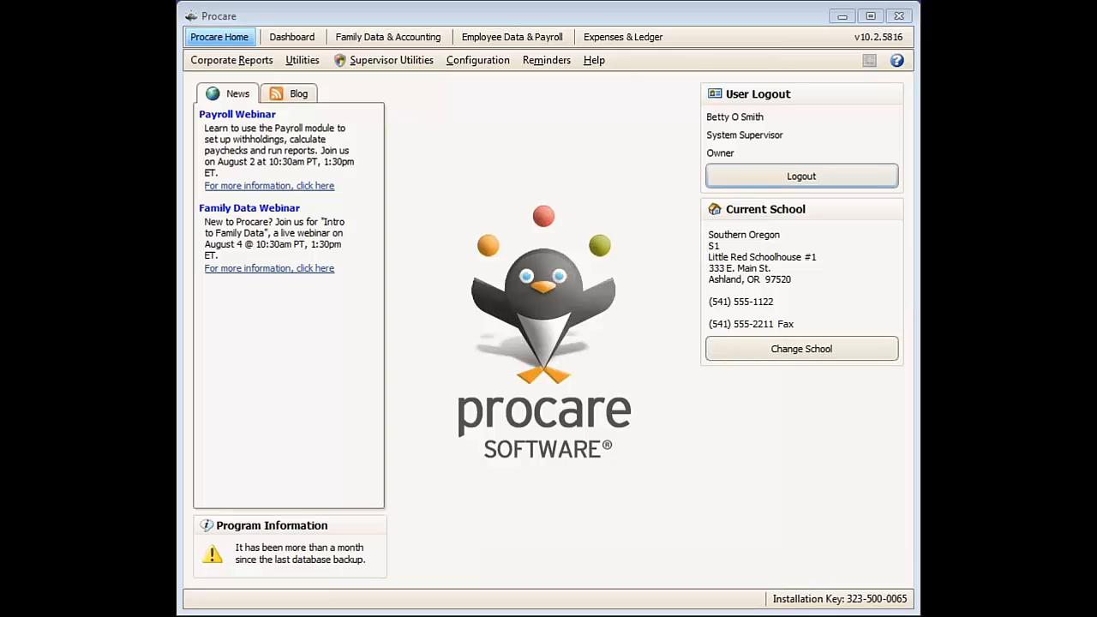
Open Employee Data & Payroll, view the first family account's payers in Family Data & Accounting, and return to the employee records.
click(508, 41)
click(510, 37)
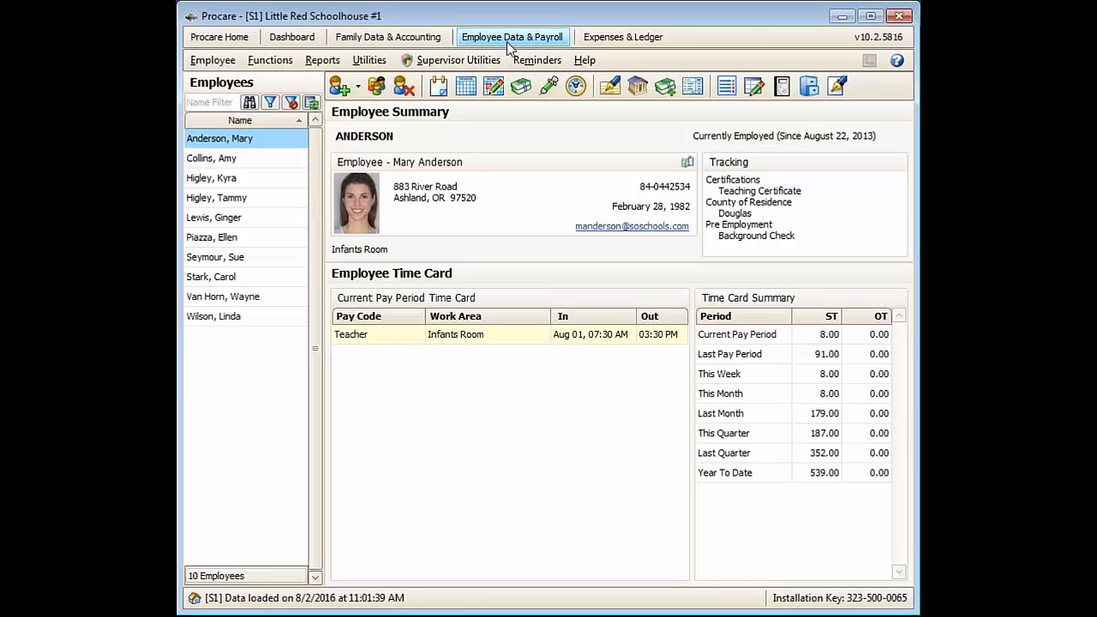
click(400, 42)
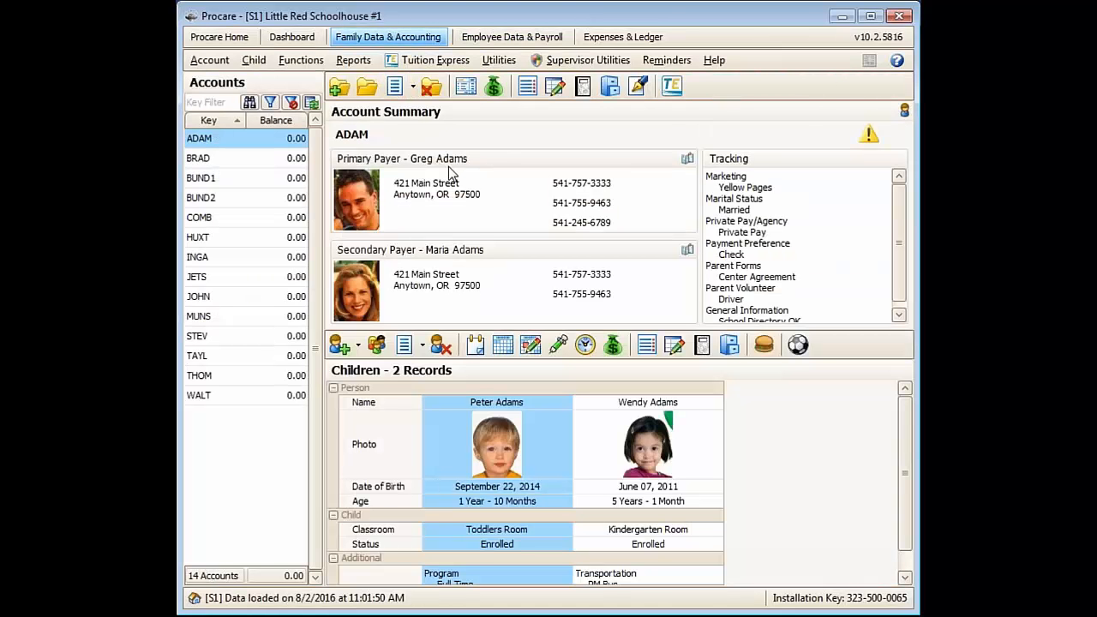
click(517, 43)
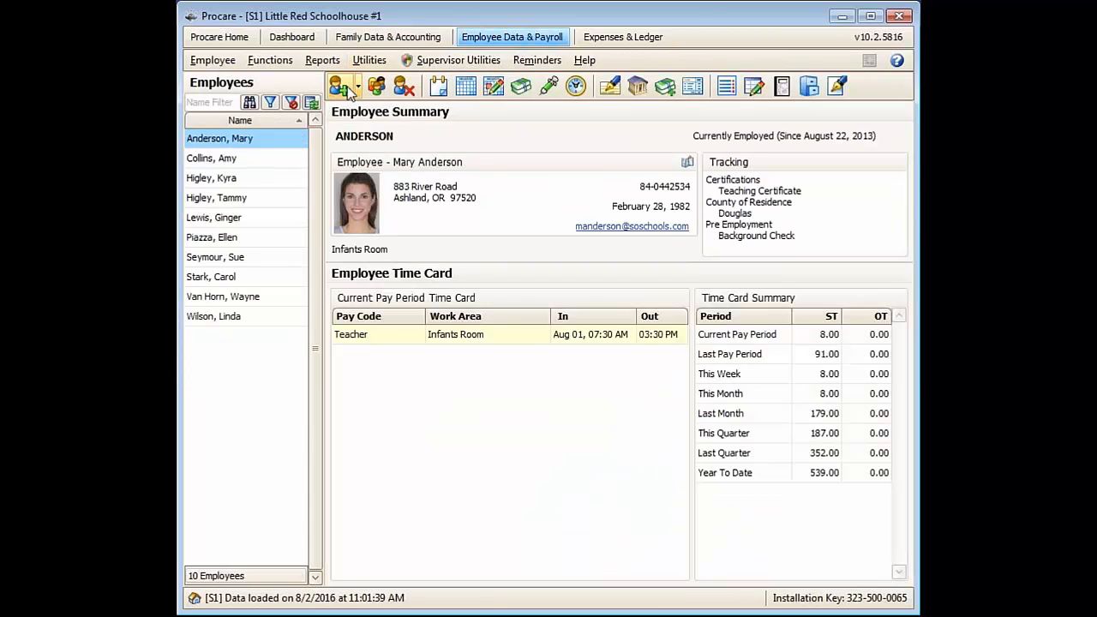
Add an existing person as an employee by searching for the family's last name and selecting the primary payer.
click(359, 88)
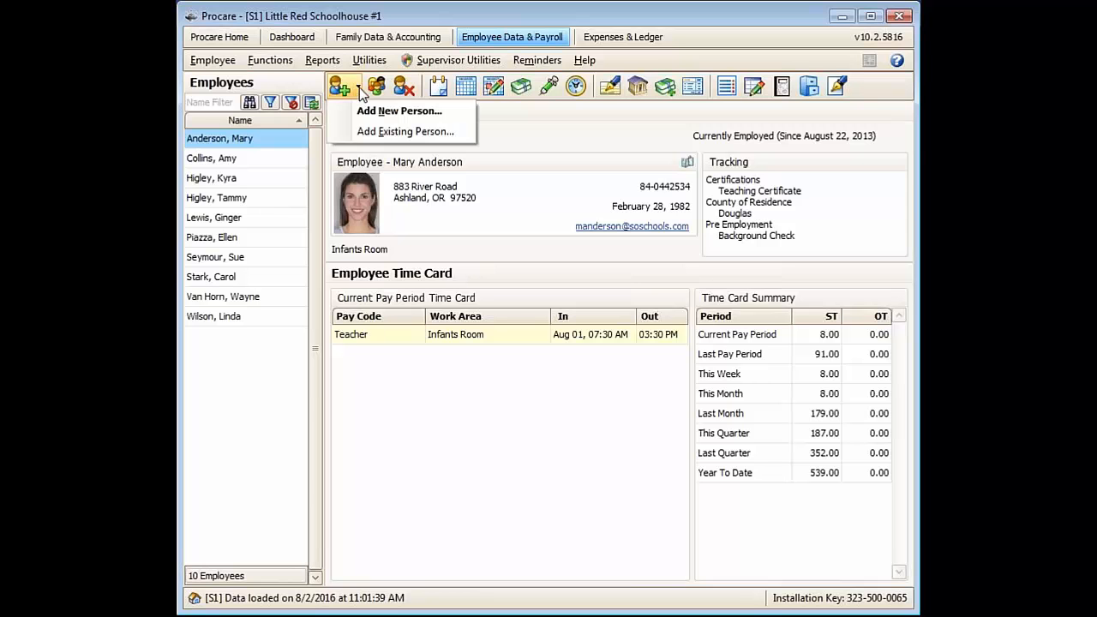
click(387, 137)
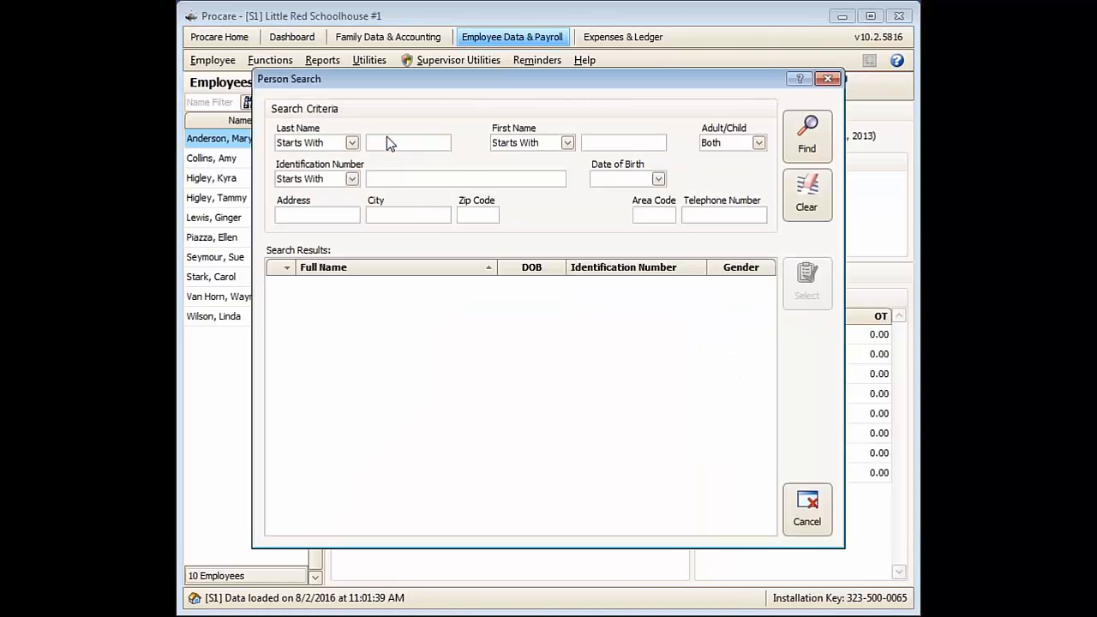
text(adams)
click(809, 151)
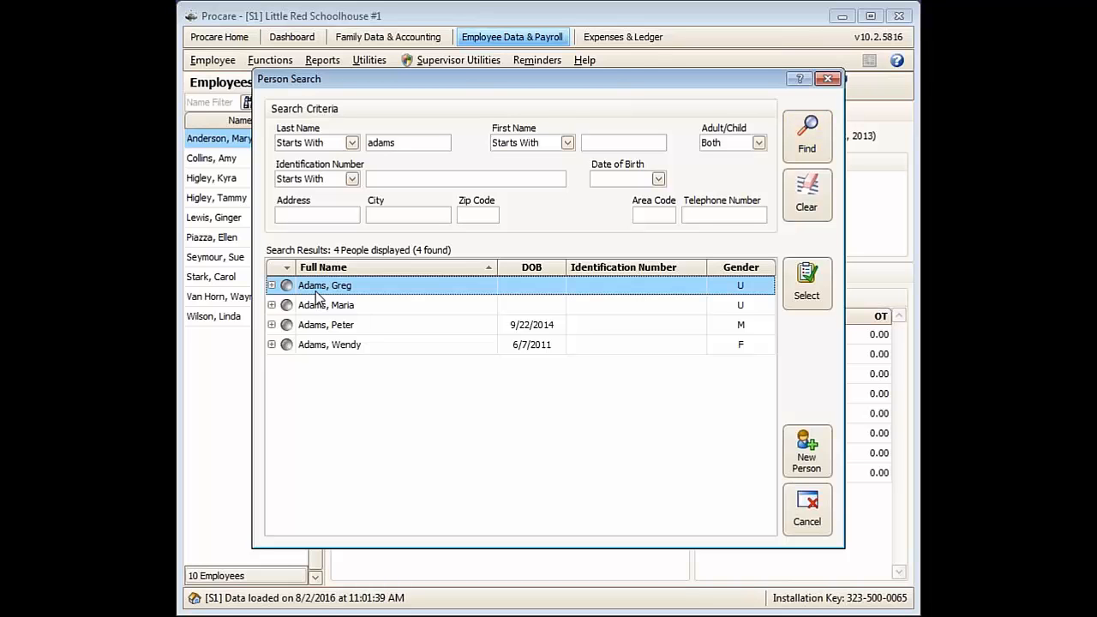
click(804, 287)
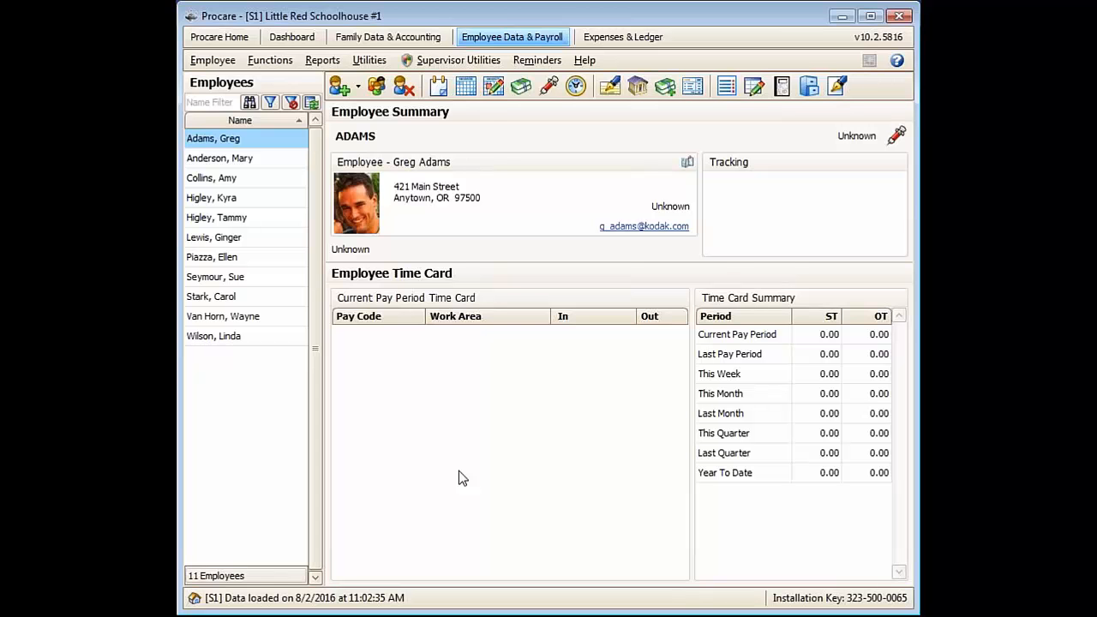
Record a work history entry for the added employee with start date 7/1/2016 and status Currently Employed, and save it.
click(439, 88)
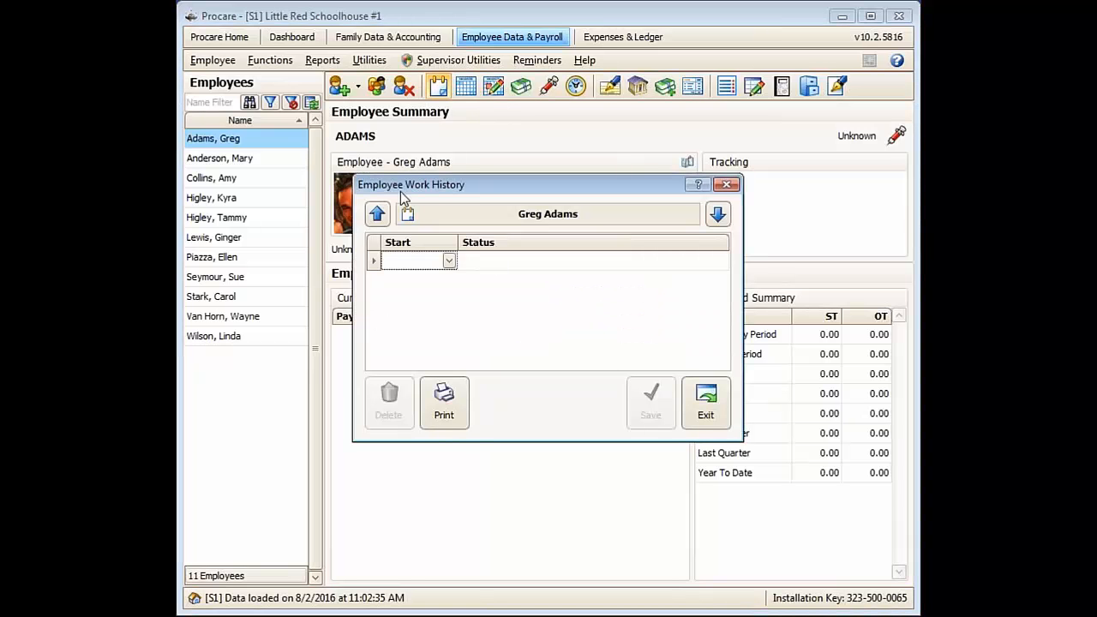
click(448, 262)
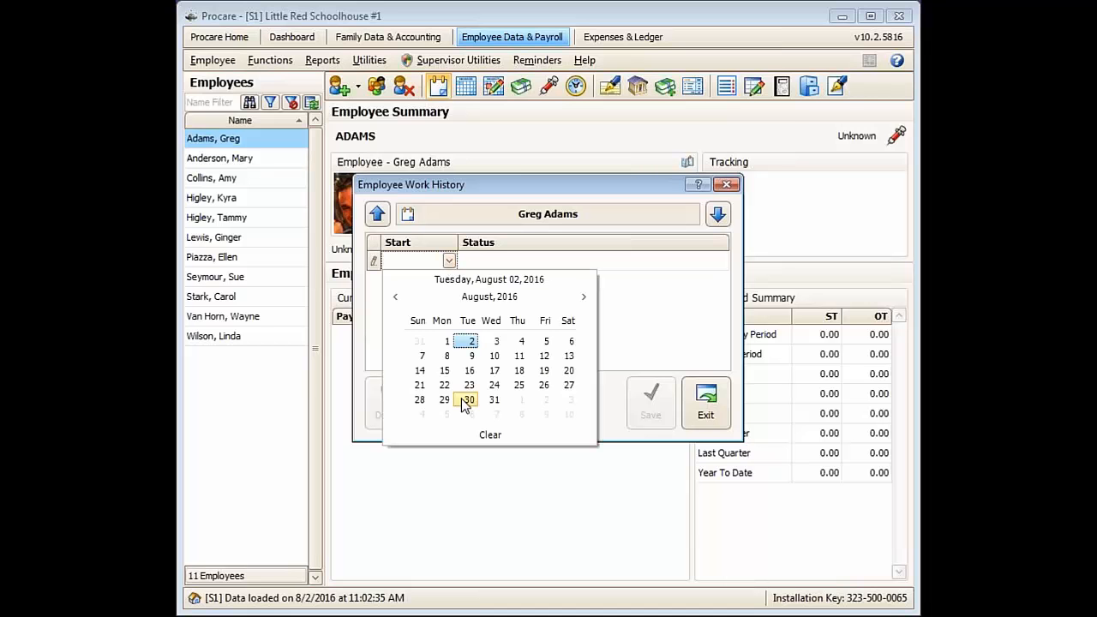
click(396, 298)
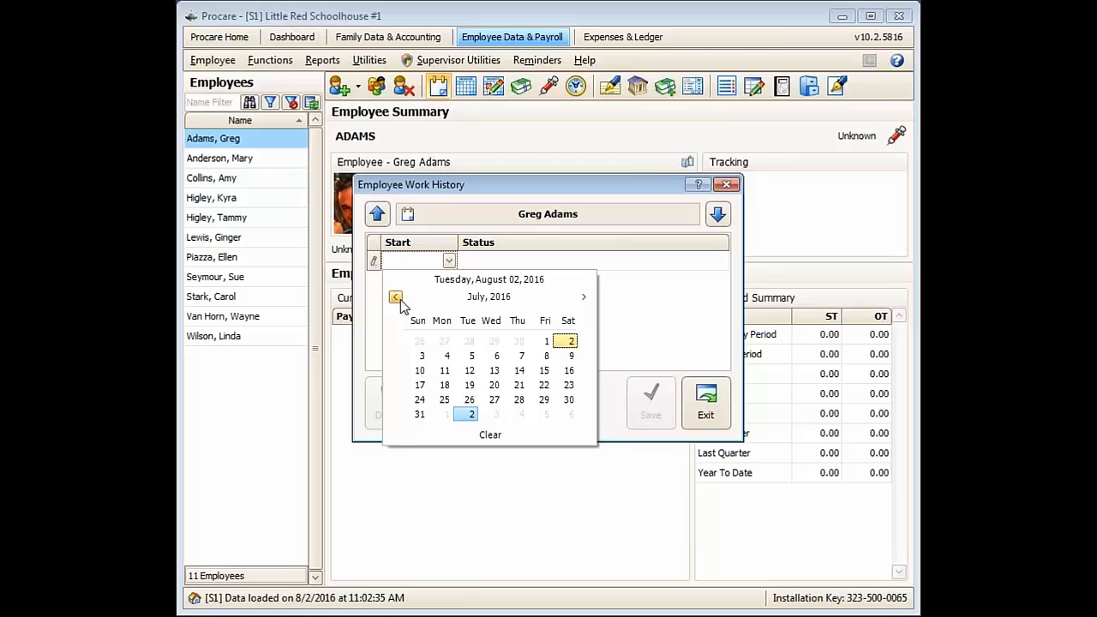
click(545, 342)
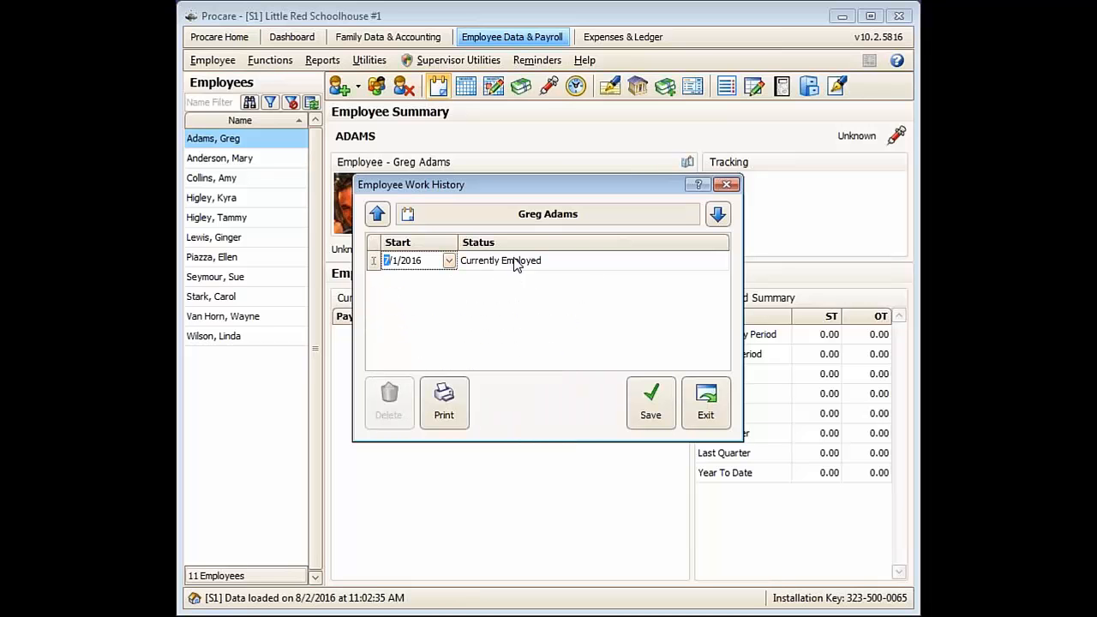
click(650, 409)
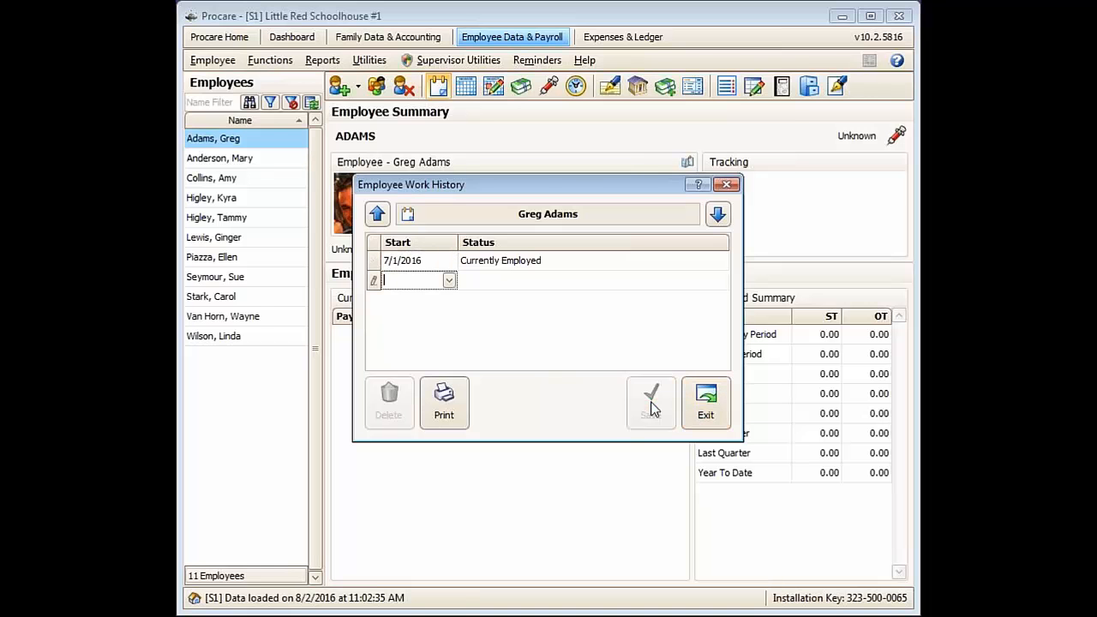
click(706, 403)
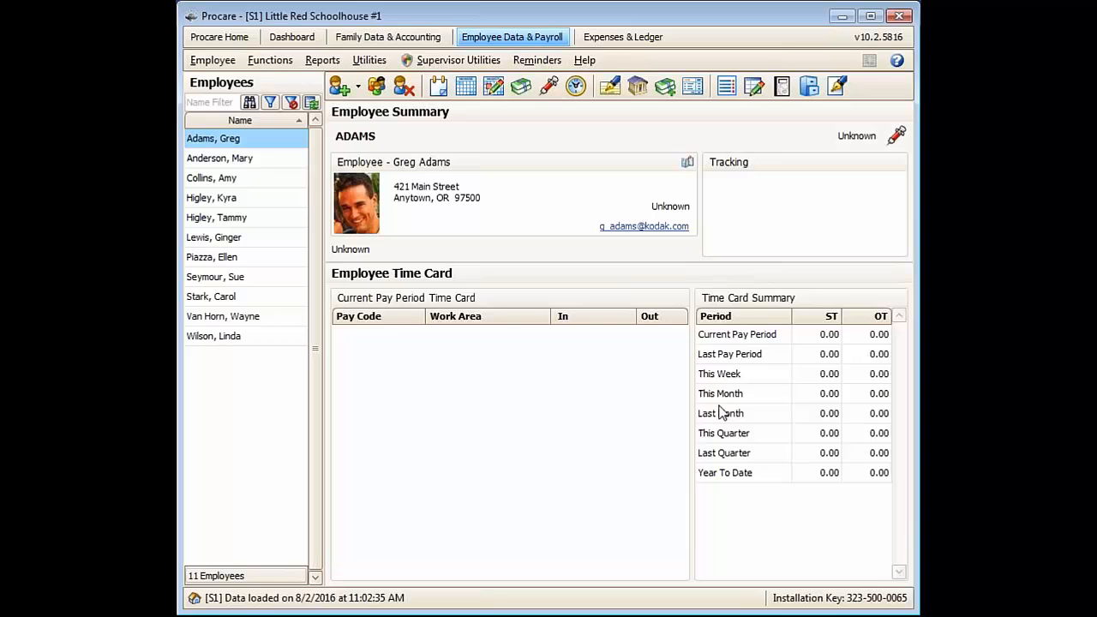
Set the employee's primary work area to Bus / Van in Employee Information & Relationships, save it, and close the window.
click(377, 88)
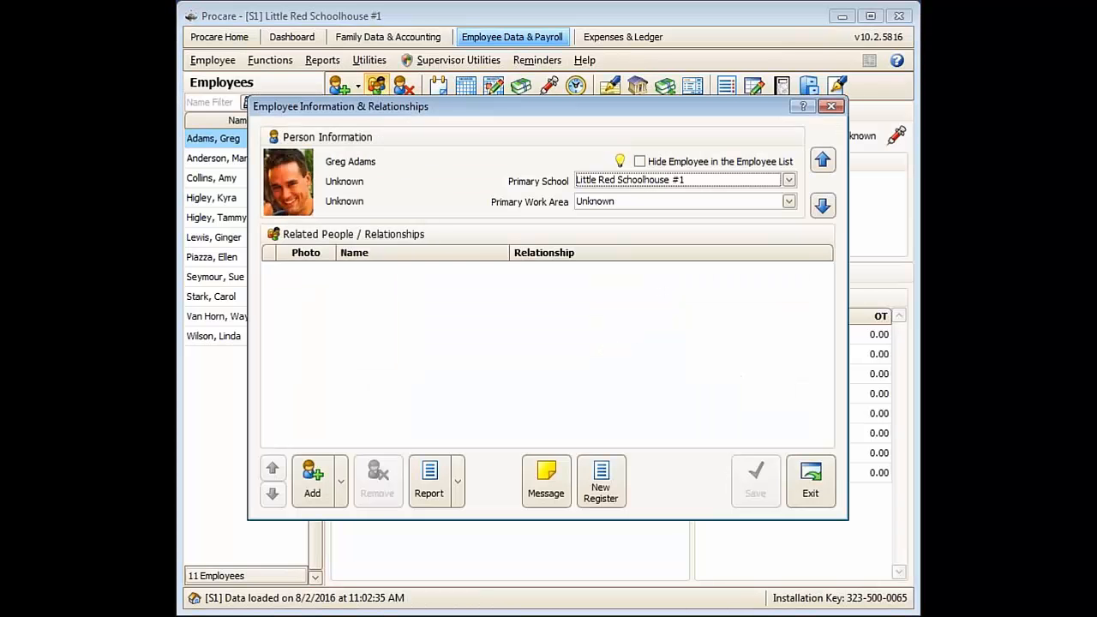
click(635, 203)
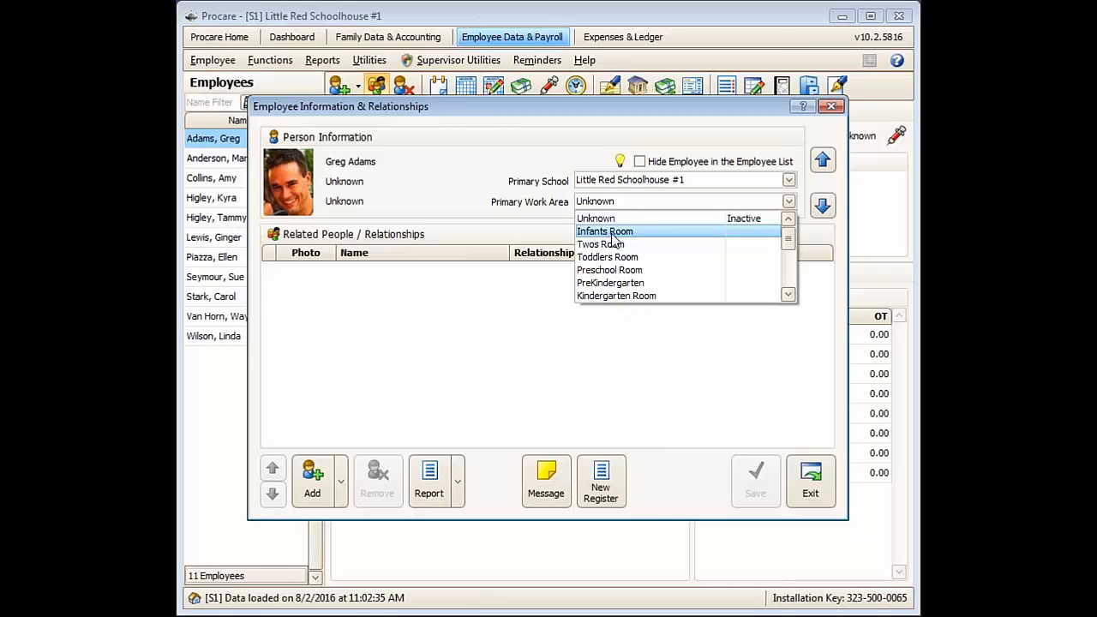
text(D)
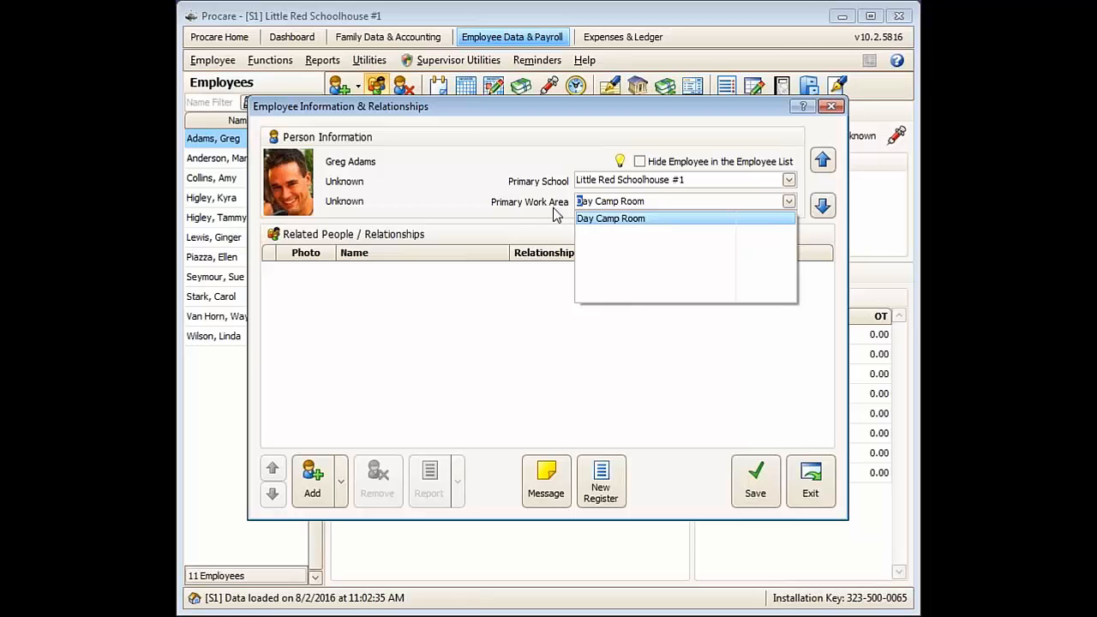
key(BackSpace)
text(Bus / Van)
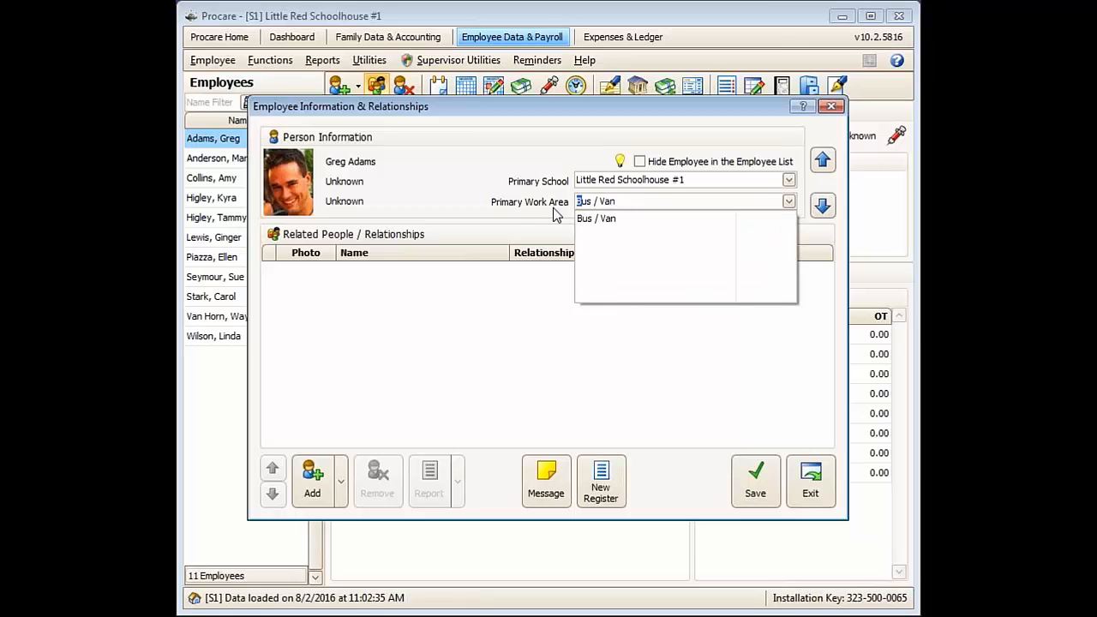
click(587, 220)
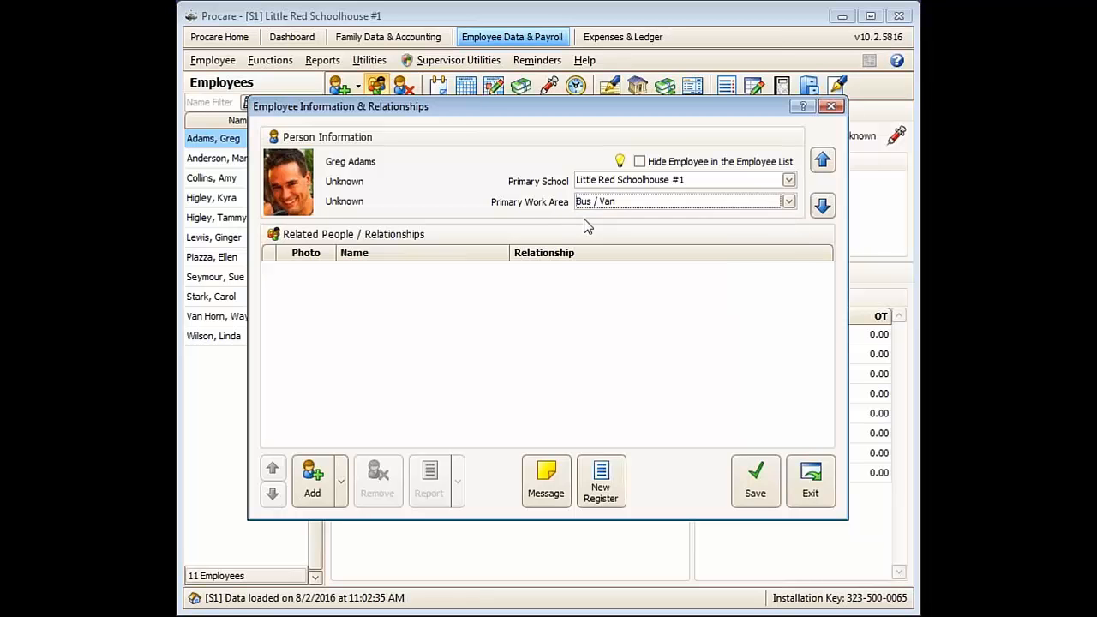
click(755, 484)
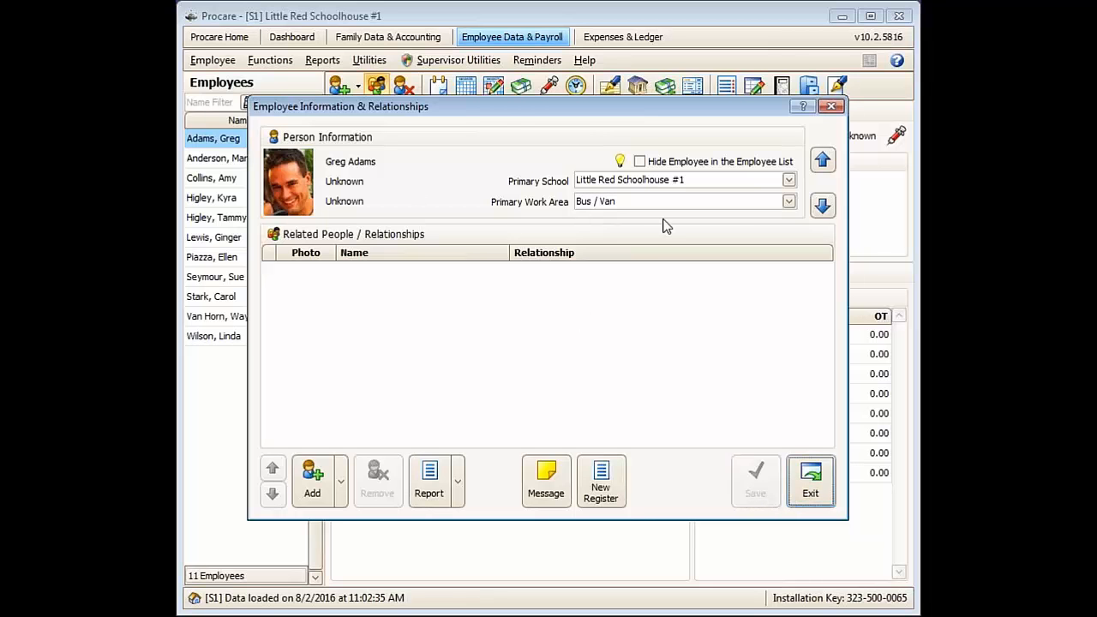
click(810, 490)
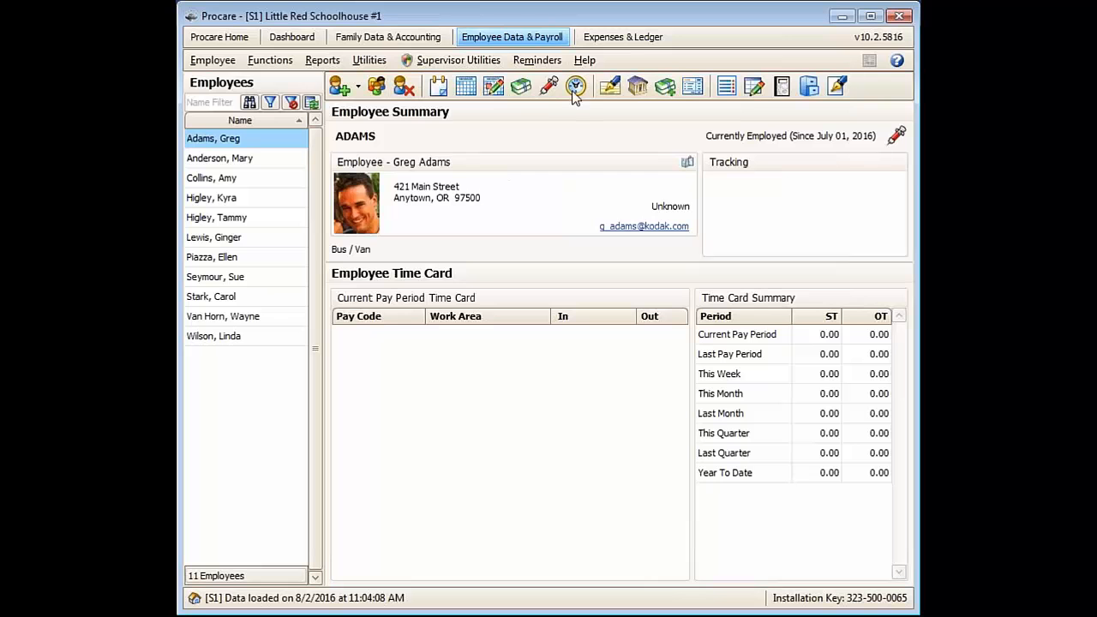
Add an hourly Driver pay code with ST rate 12.00, OT rate 18.00 and Benefit enabled to the employee, and save it.
click(525, 92)
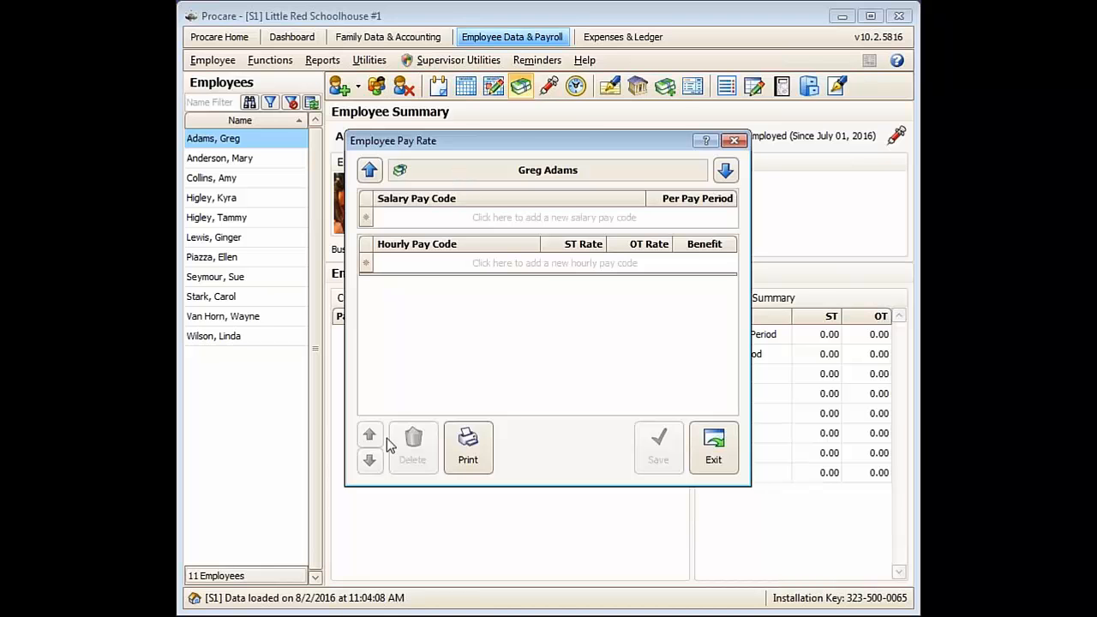
click(419, 263)
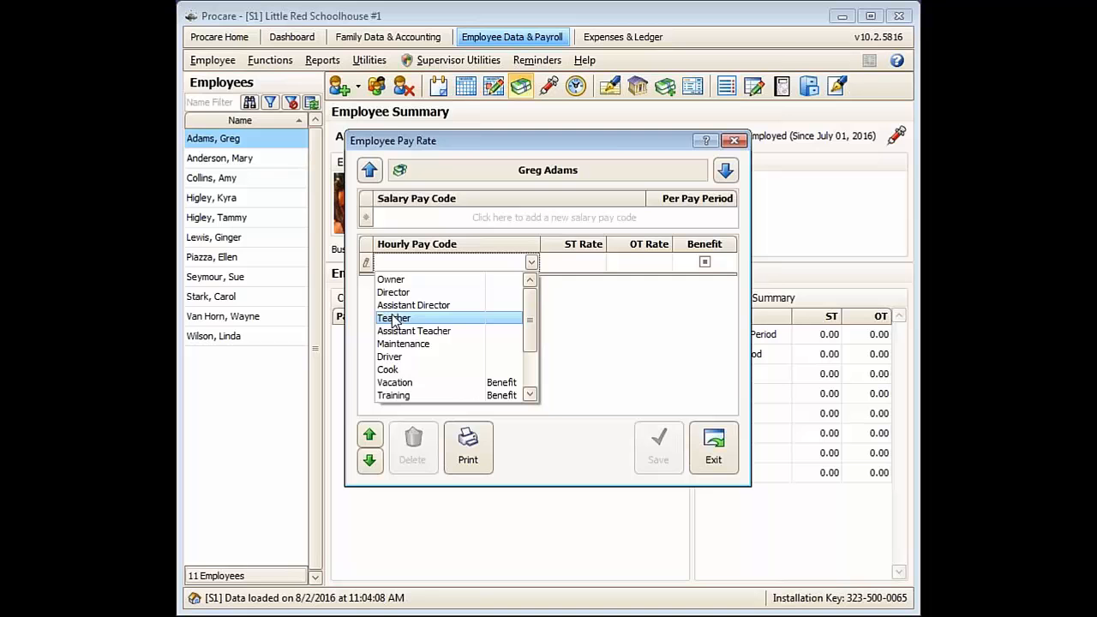
click(389, 361)
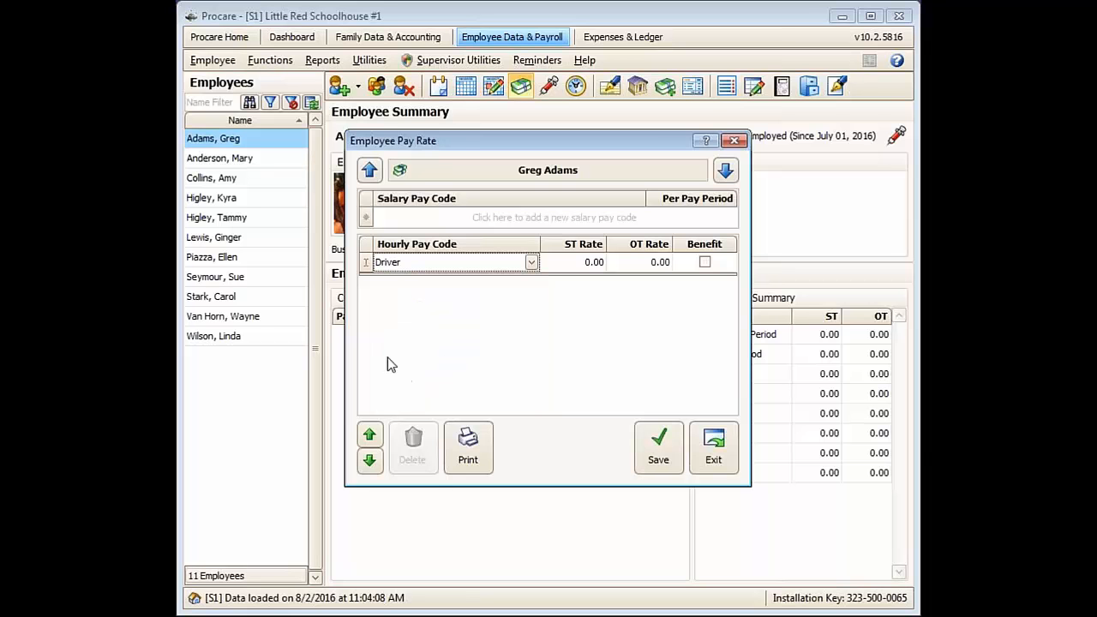
click(555, 264)
click(591, 263)
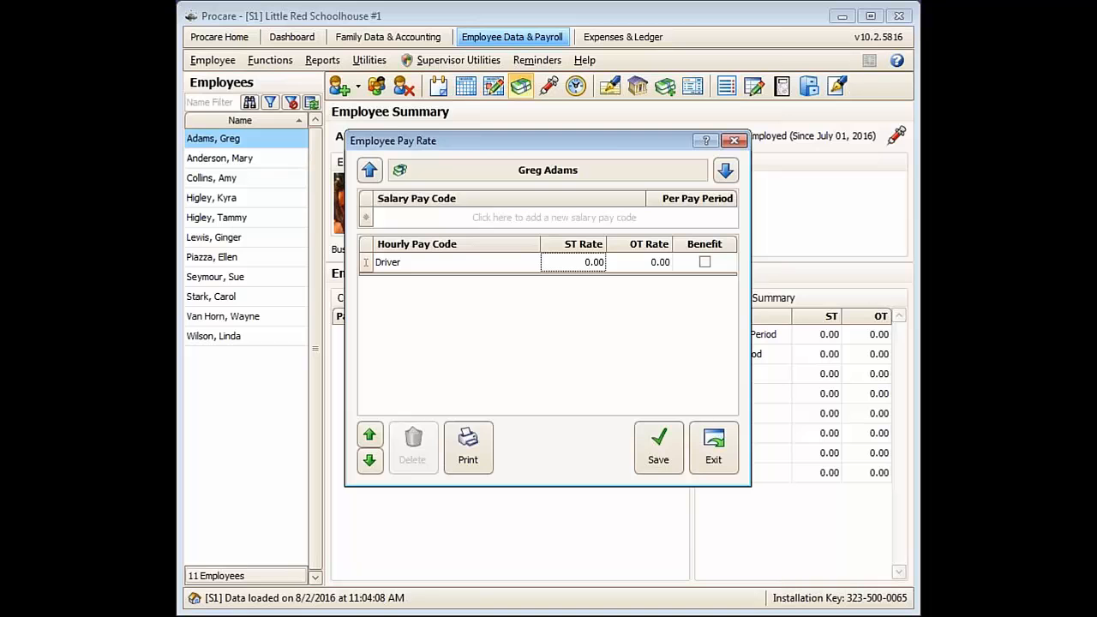
text(12)
key(Tab)
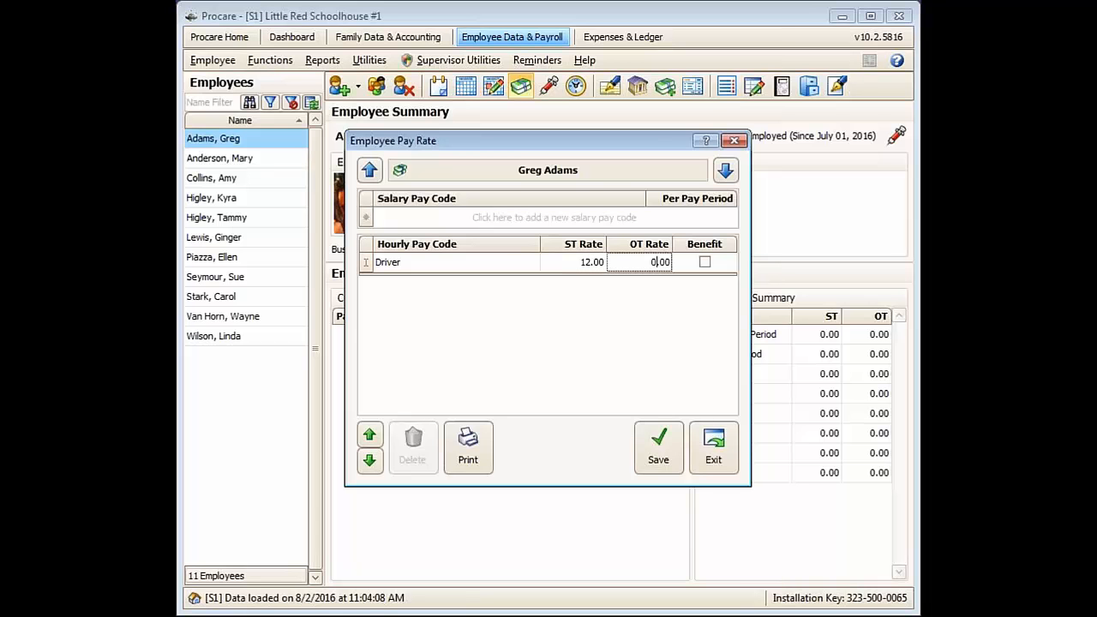
text(18)
key(Tab)
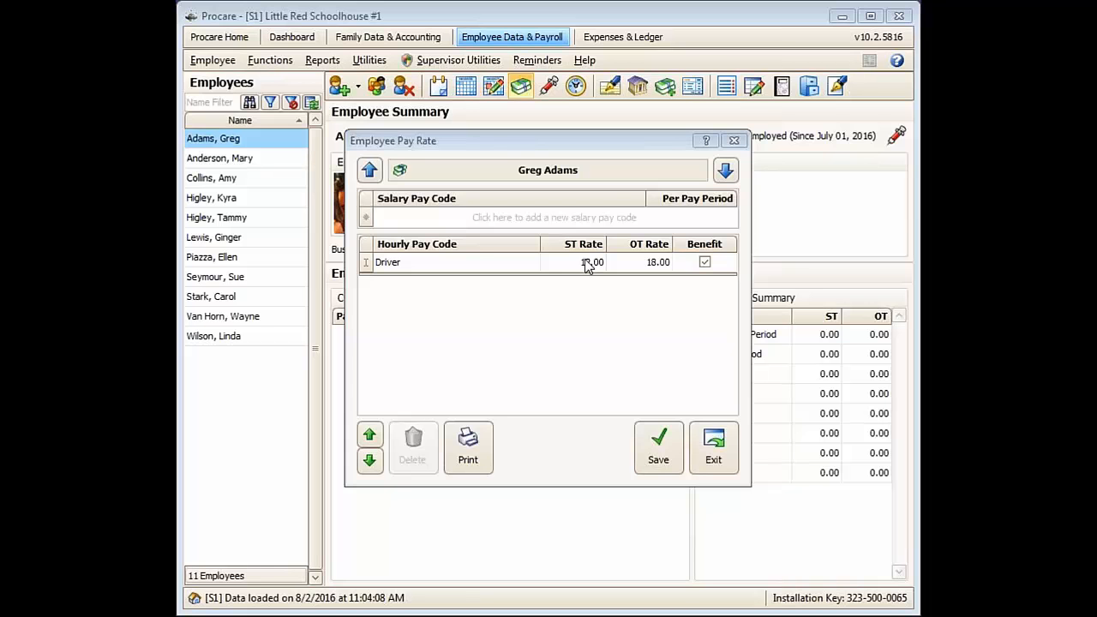
click(651, 450)
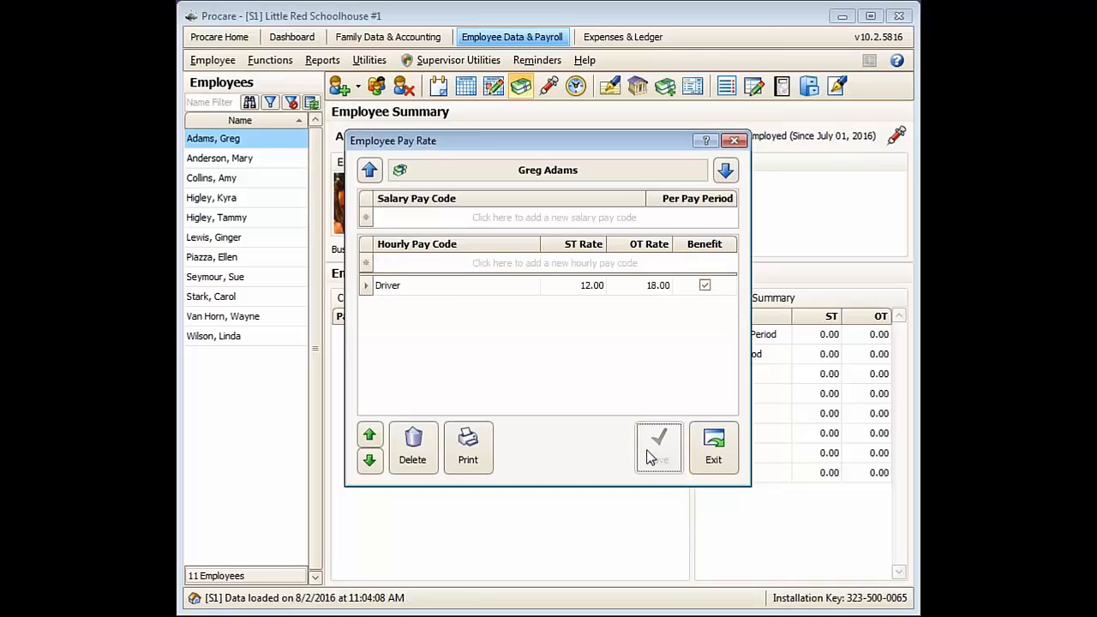
click(711, 463)
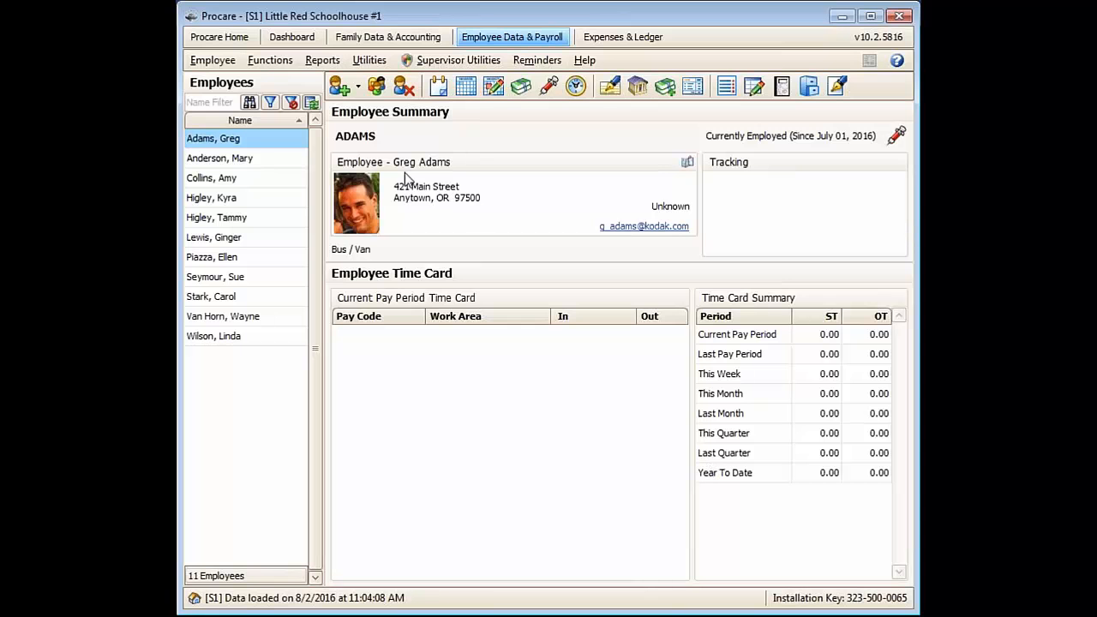
Review the employee's information and relationships, work history, and pay rate, closing each window.
click(374, 89)
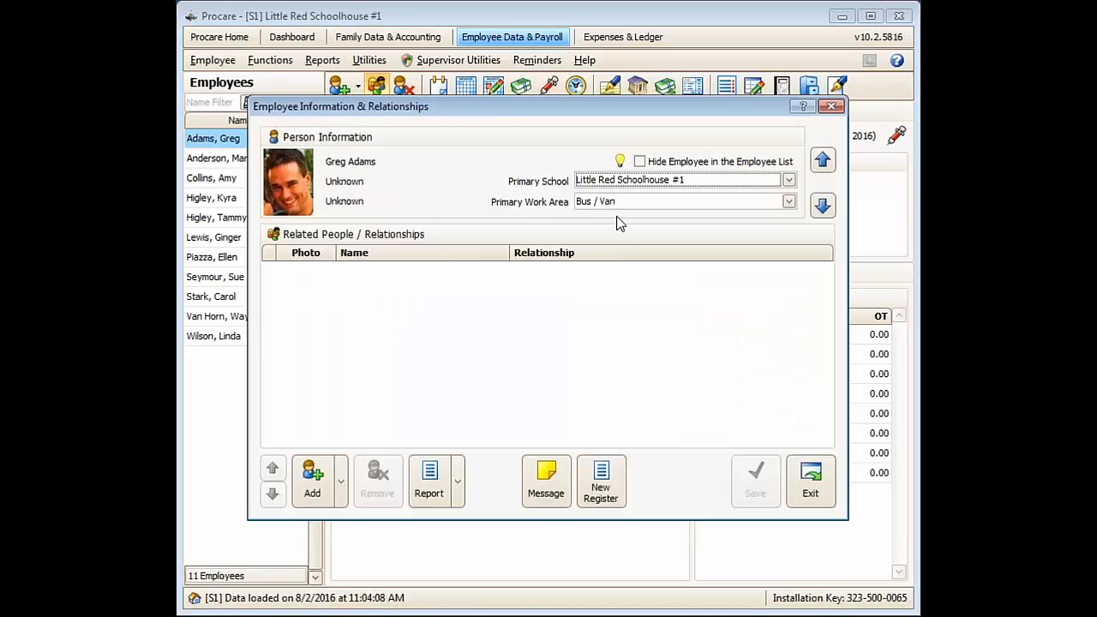
click(815, 489)
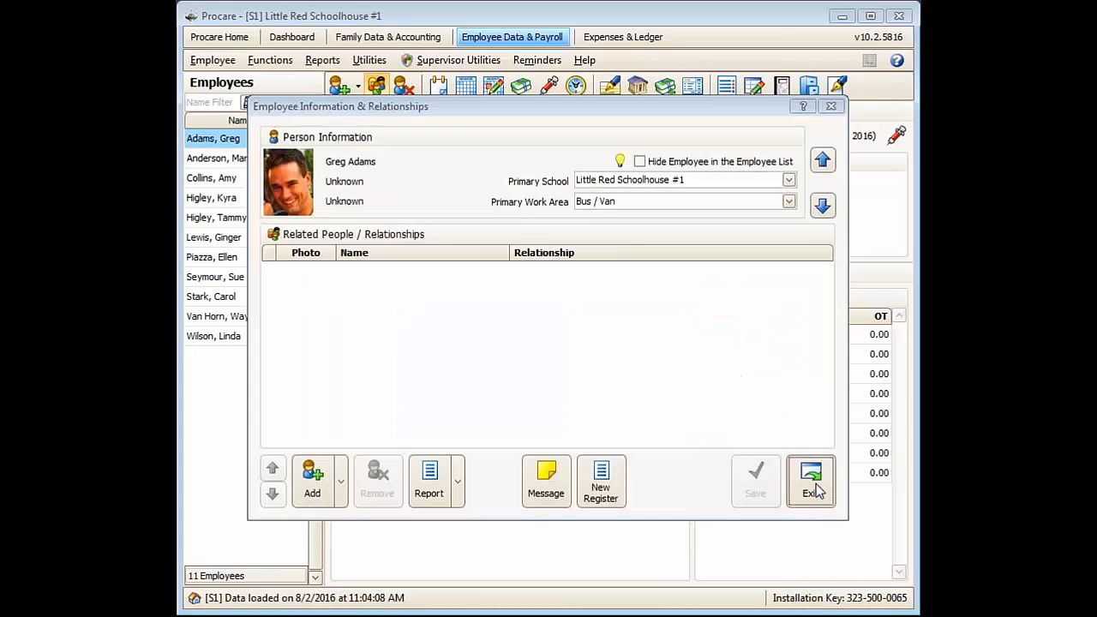
click(442, 94)
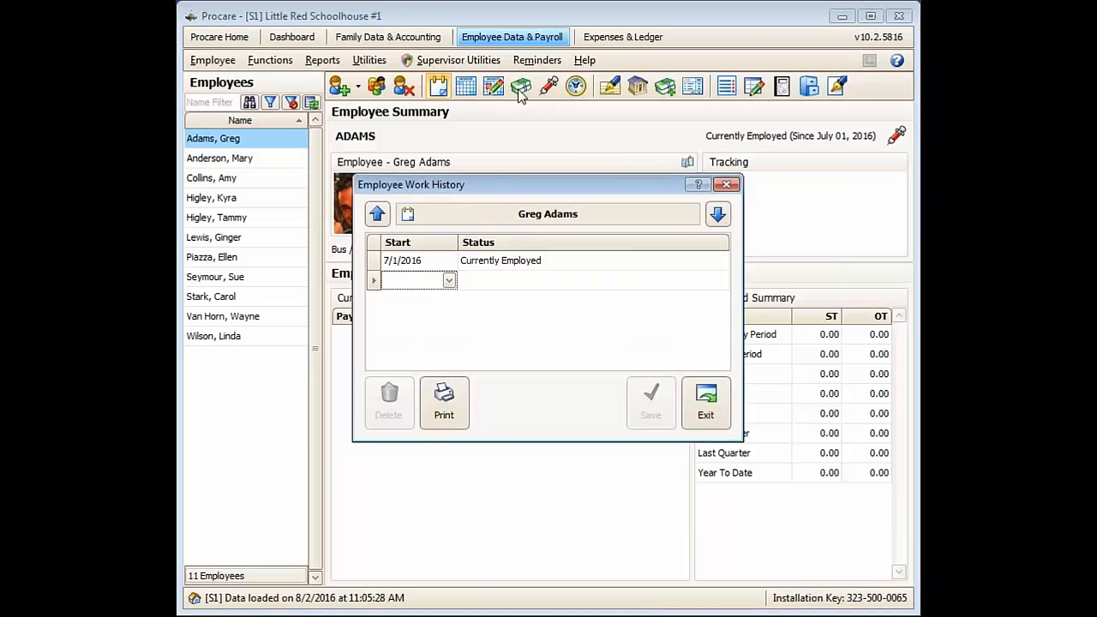
click(705, 398)
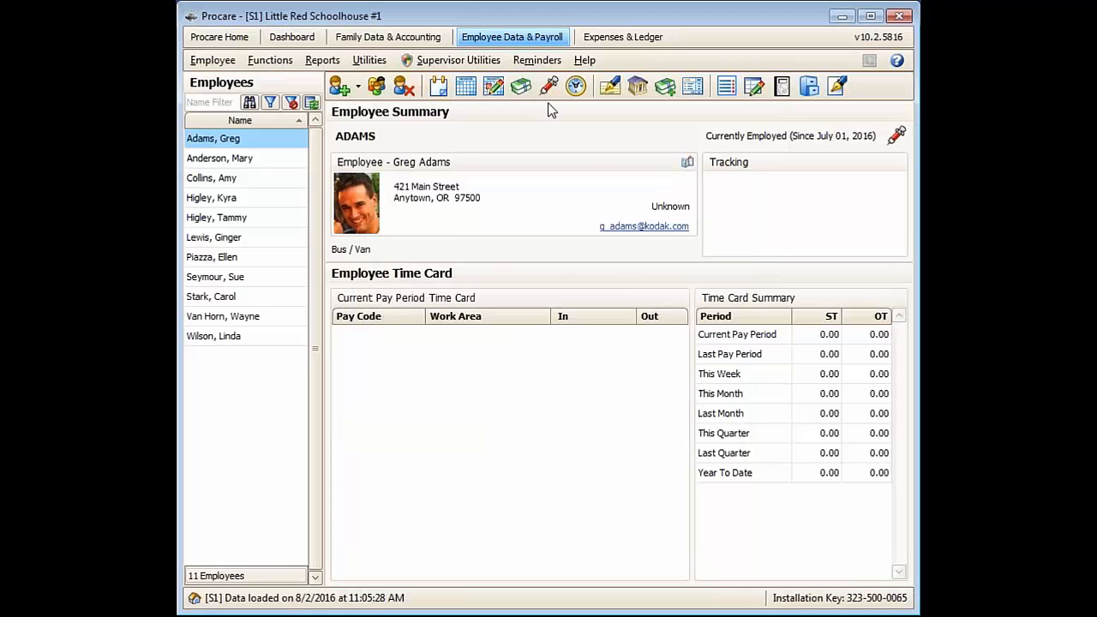
click(519, 89)
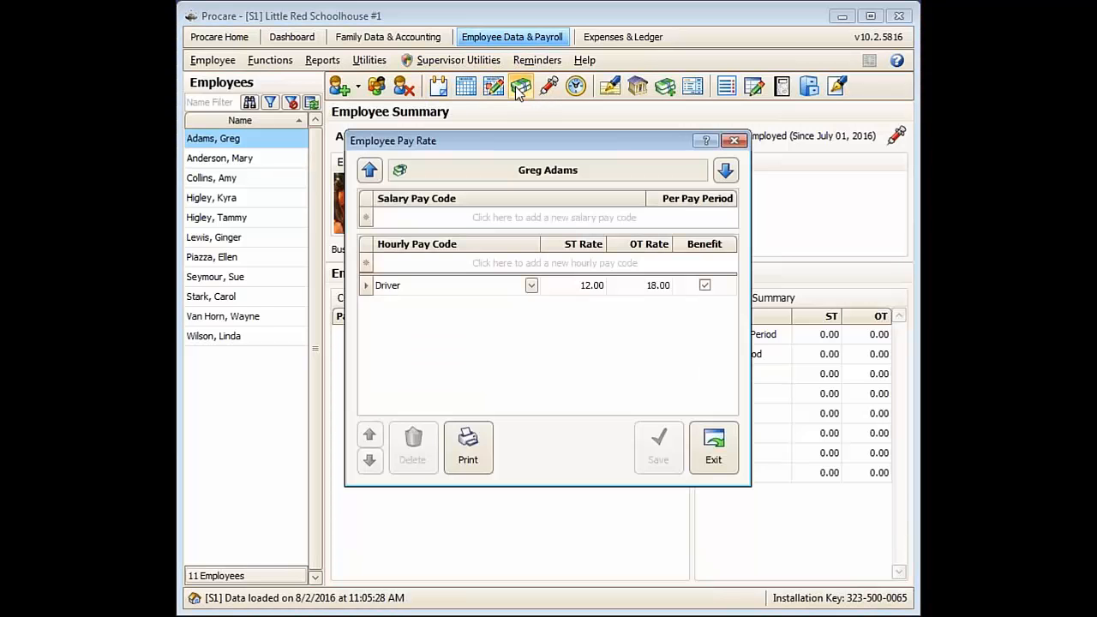
click(710, 439)
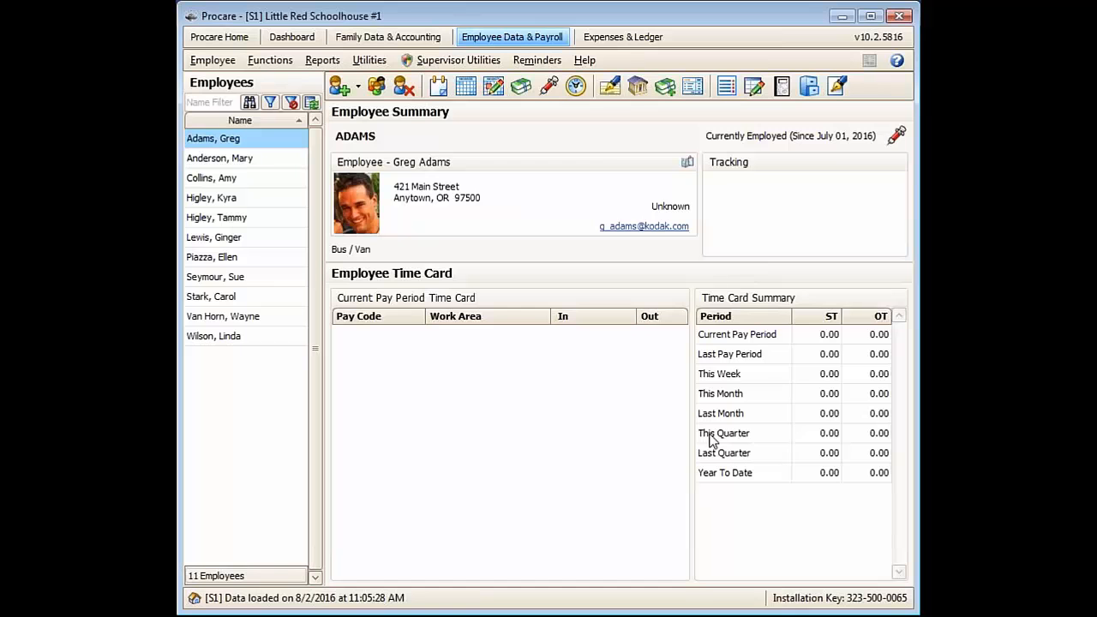
Open the employee's time card and start an entry with pay code Driver and work area Bus / Van.
click(578, 96)
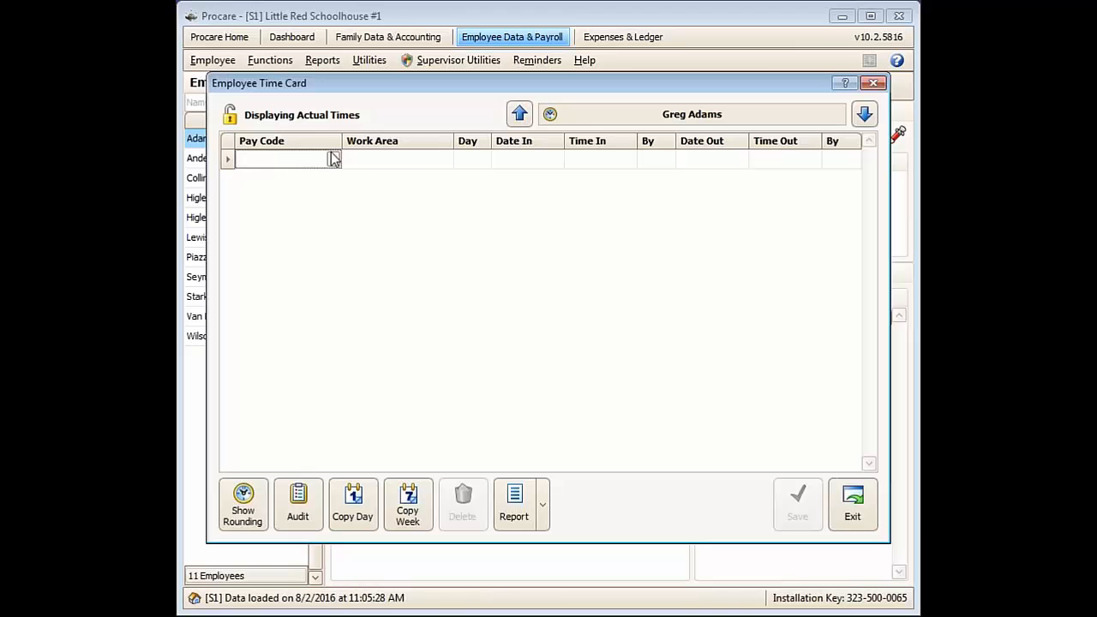
click(334, 161)
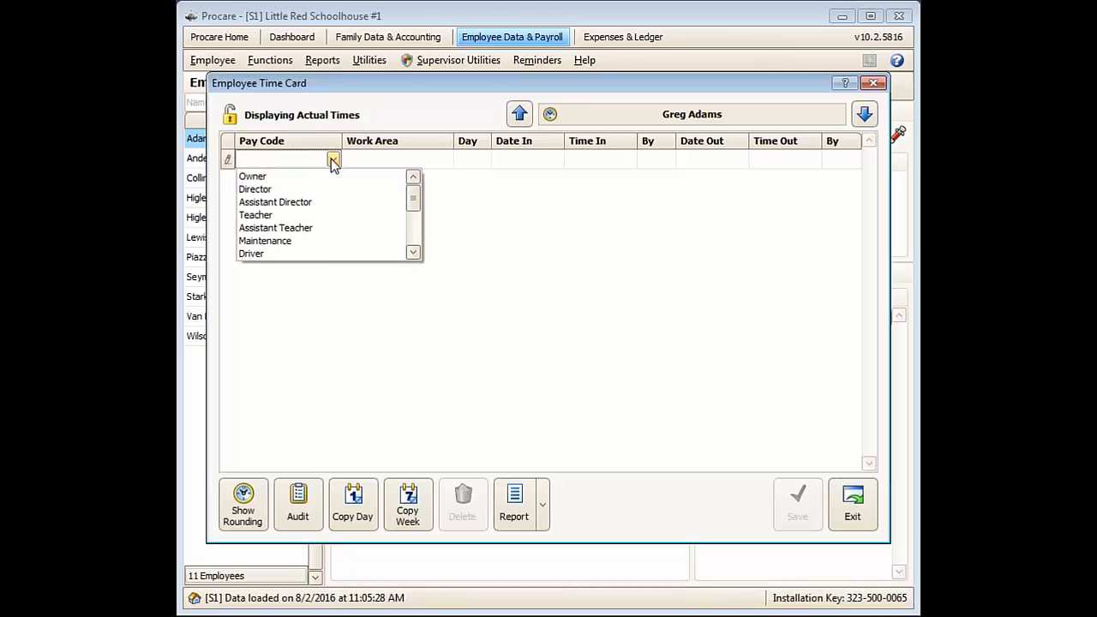
click(252, 254)
click(379, 157)
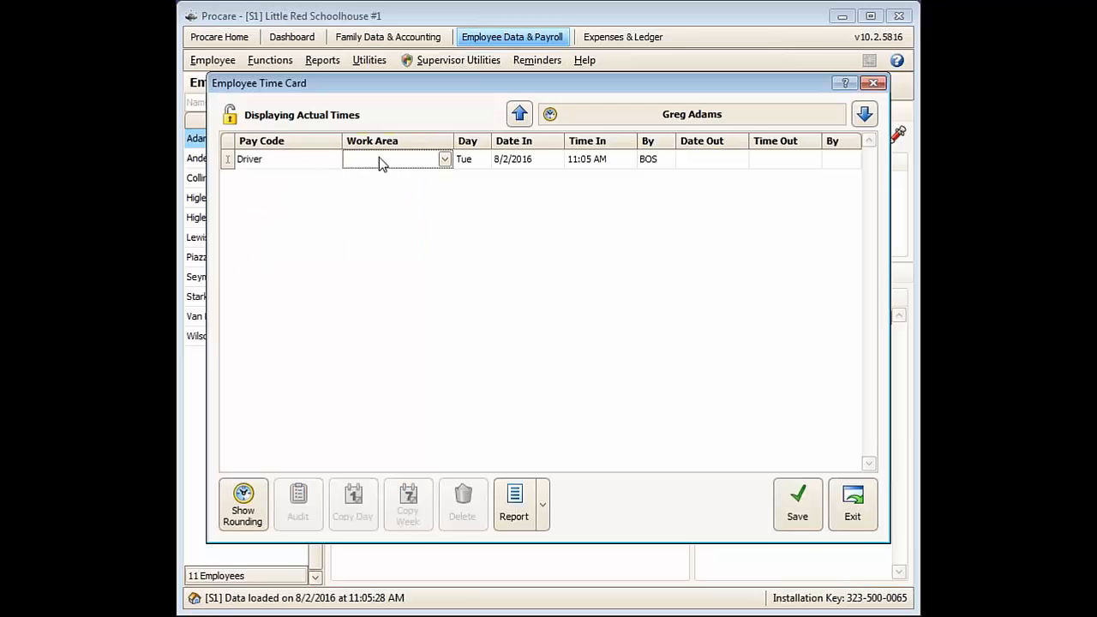
click(379, 158)
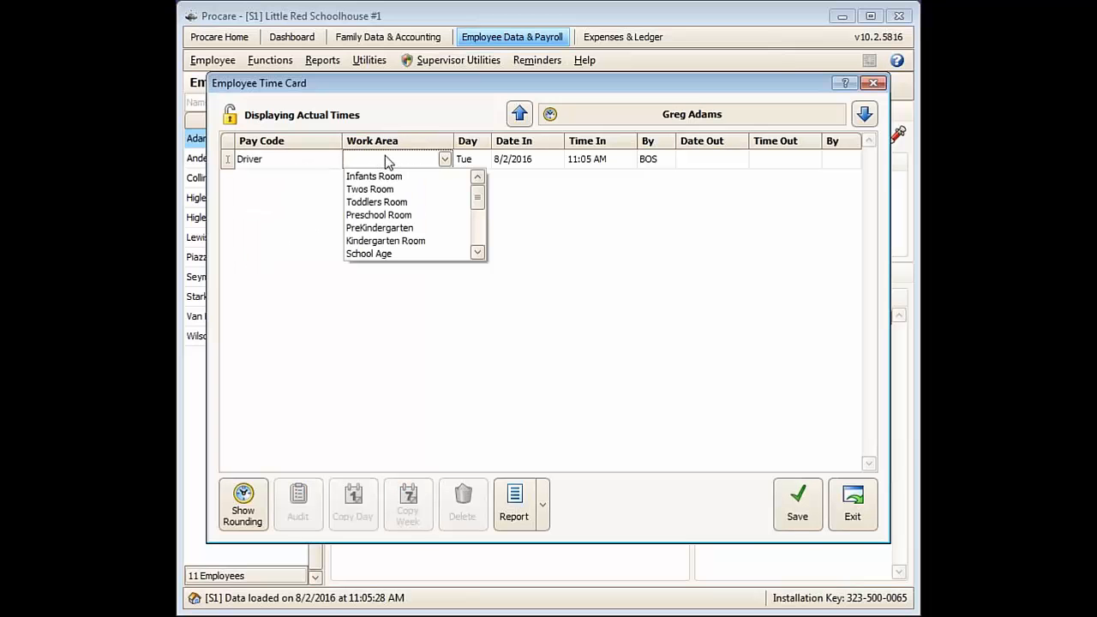
text(Bus / Van)
key(Return)
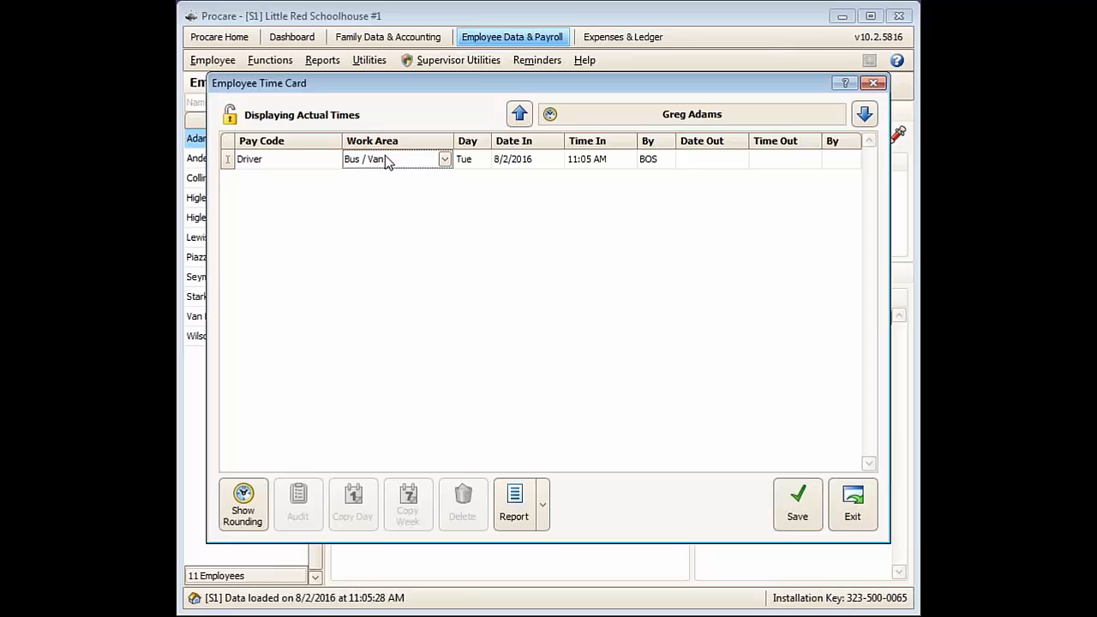
Set the Driver time card entry's date in to 7/4/2016 and its time in to 08:00 AM.
click(556, 162)
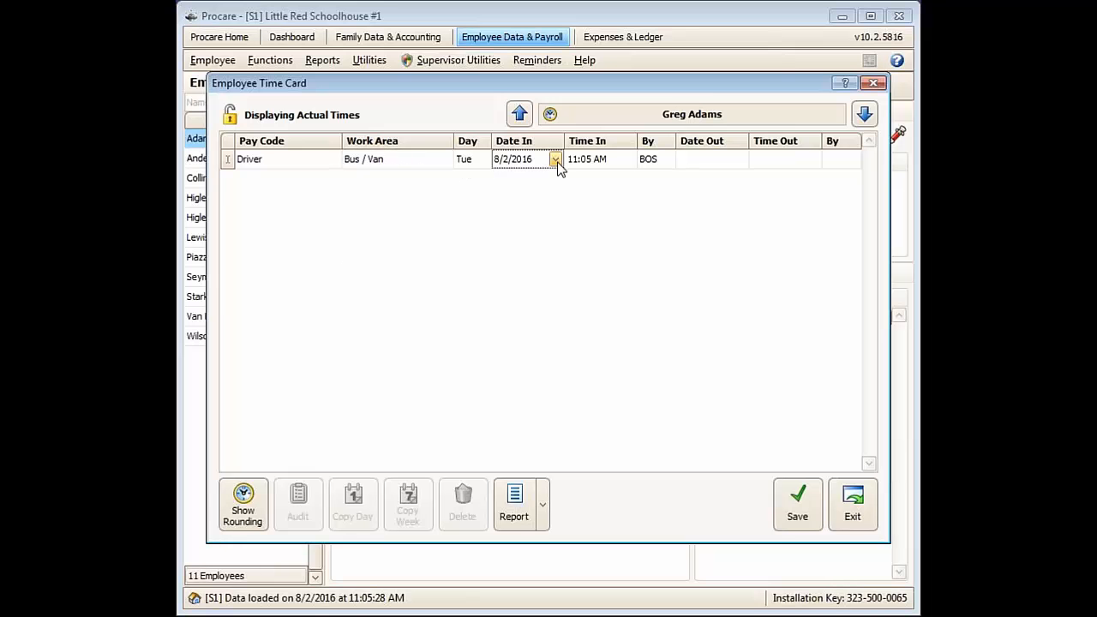
click(556, 162)
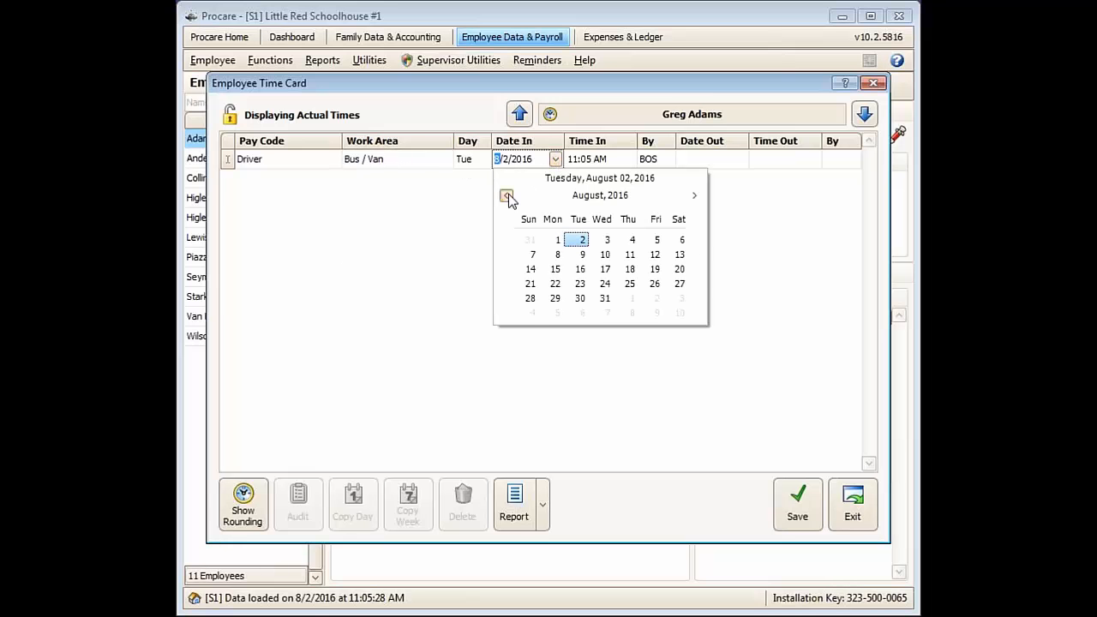
click(507, 196)
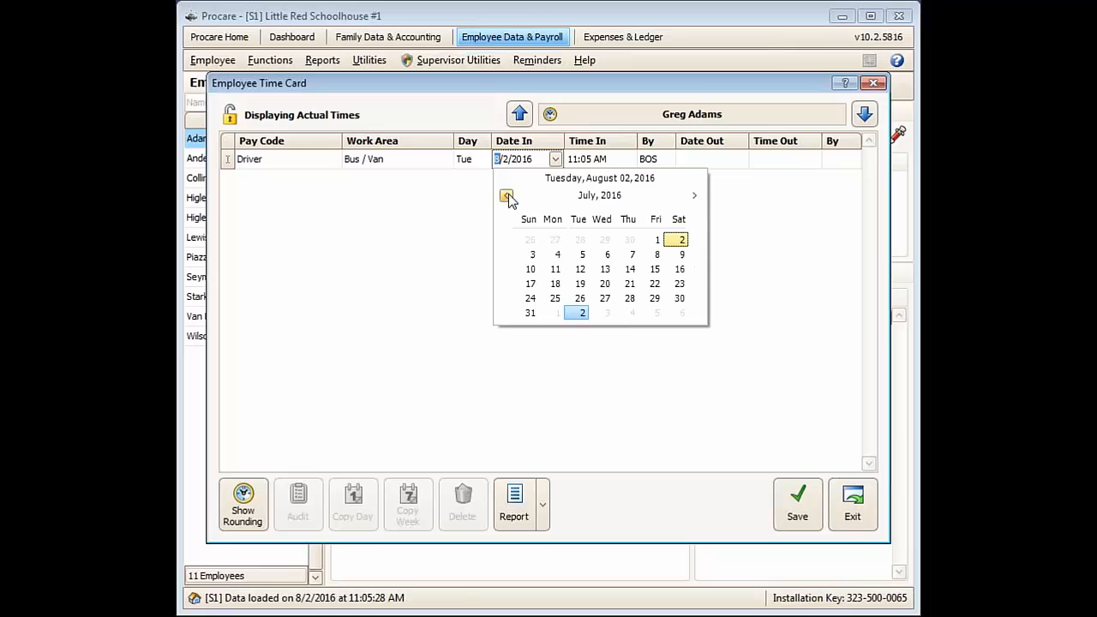
click(555, 258)
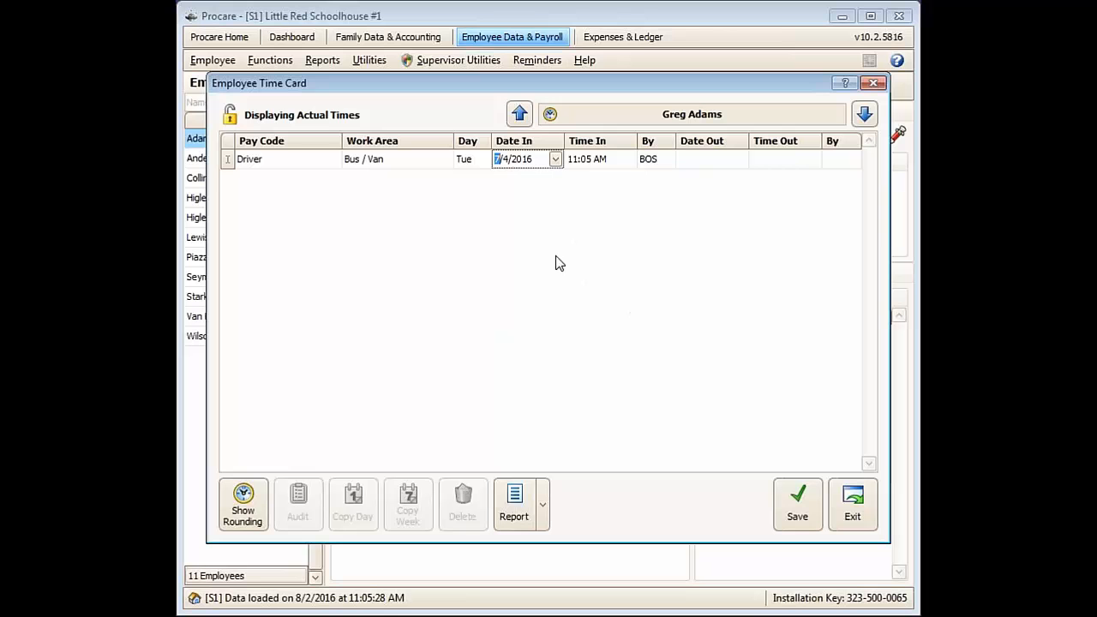
click(576, 161)
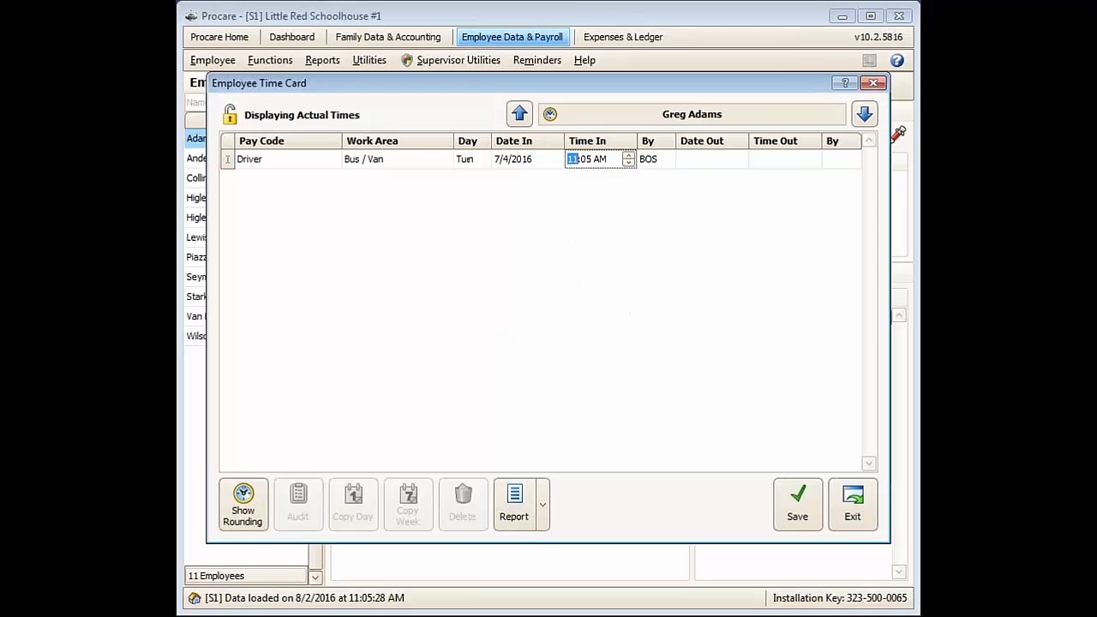
text(8)
key(Right)
Complete the Driver time card entry with date out 7/4/2016 and time out 10:00 AM.
click(696, 161)
click(759, 163)
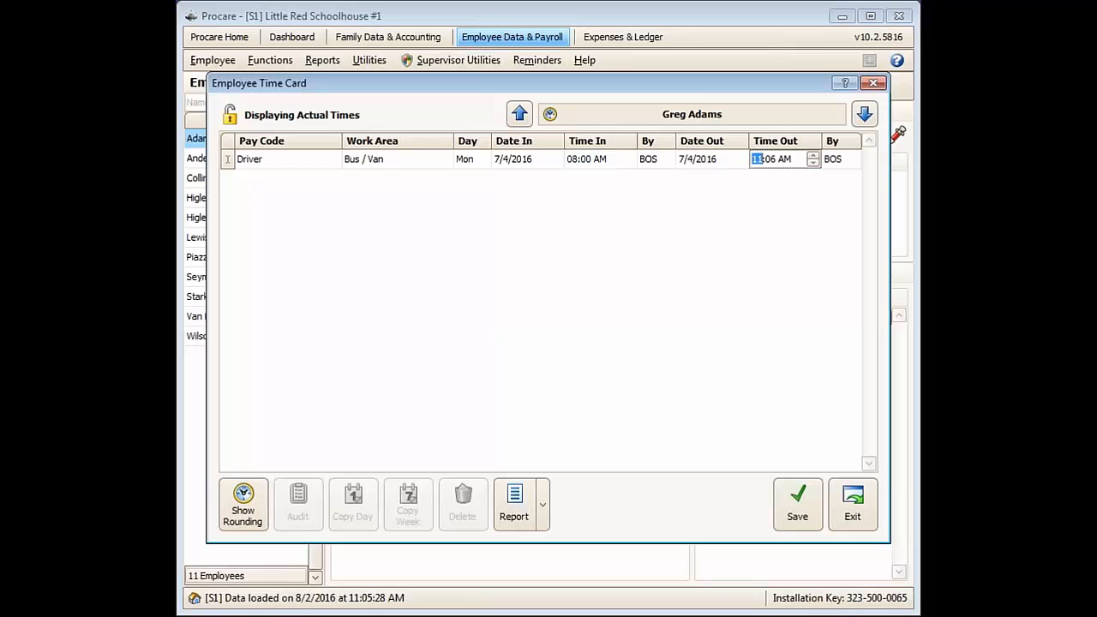
text(10:00)
key(Return)
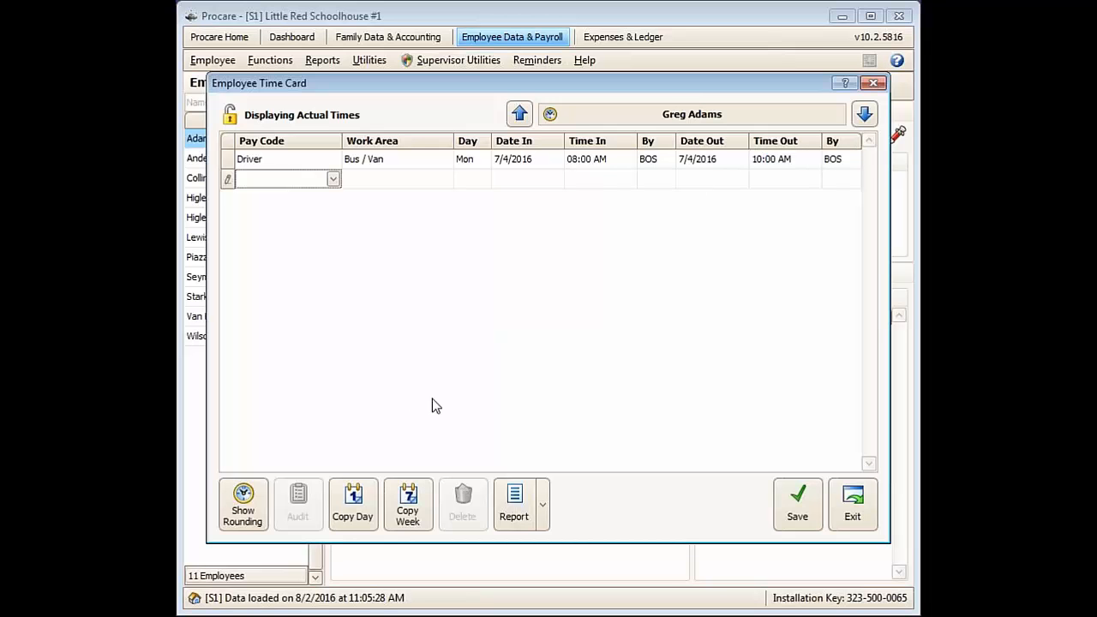
Copy the day's time card entry to a second row and set the copy's date in to 7/4/2016.
click(372, 506)
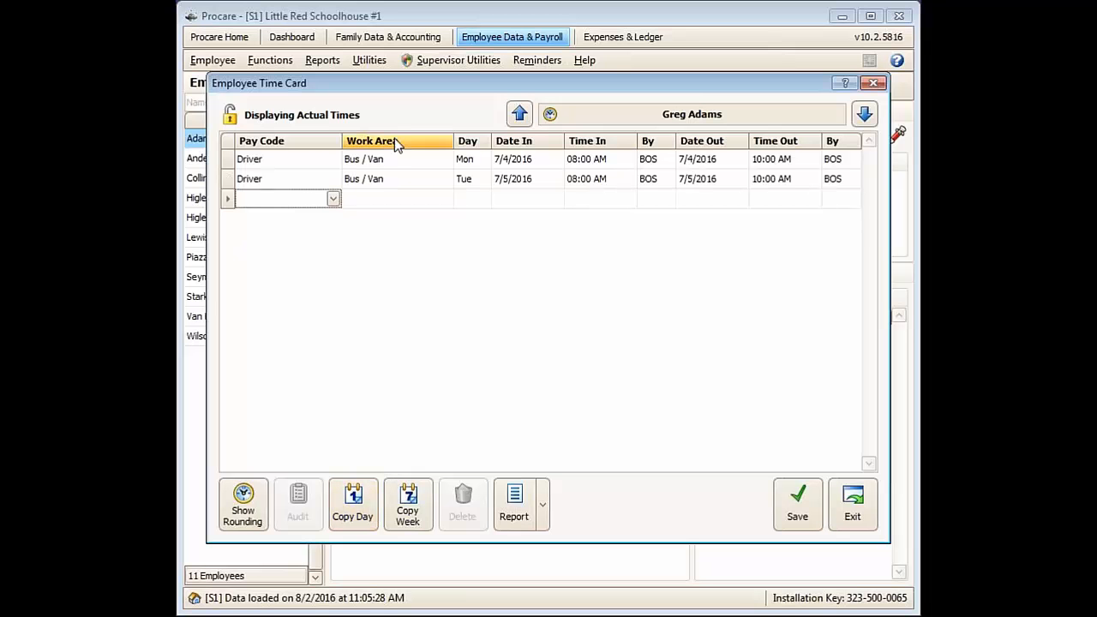
click(557, 182)
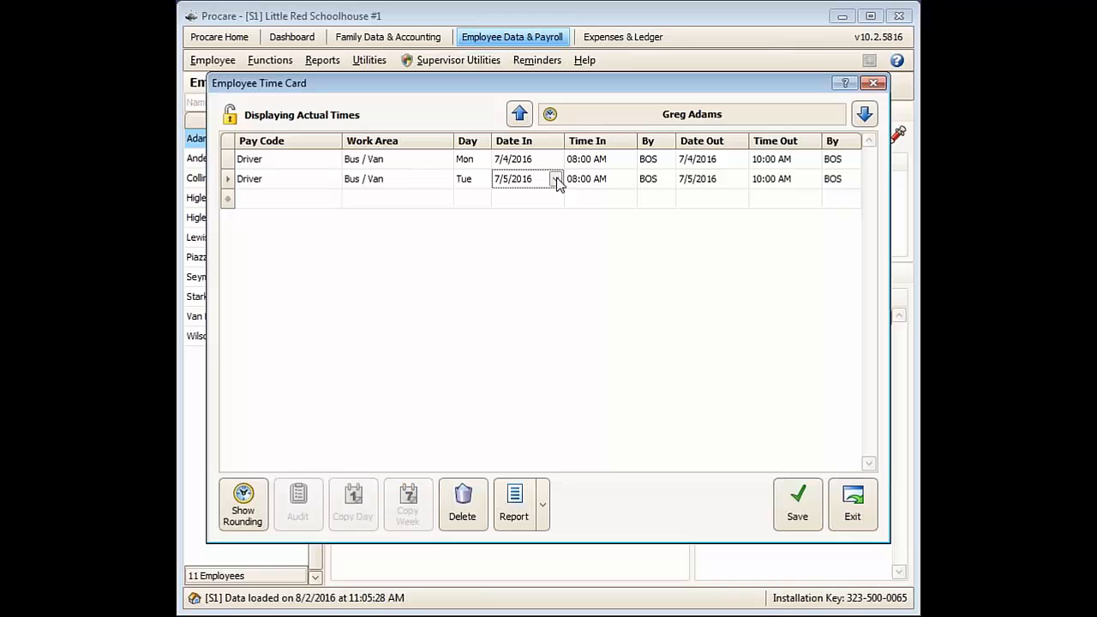
click(555, 179)
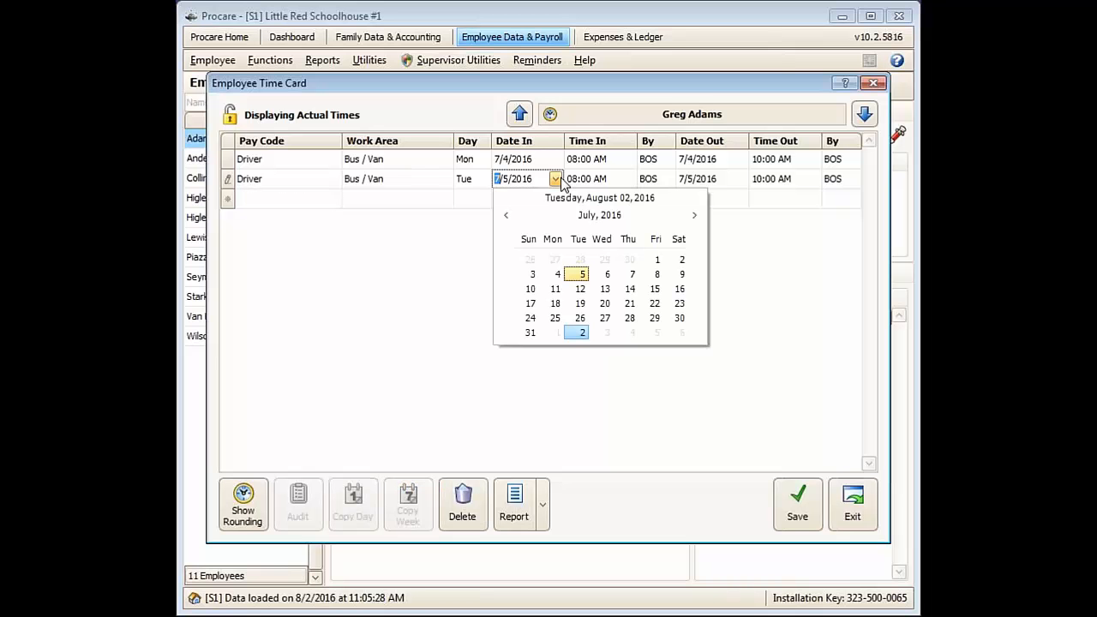
click(557, 274)
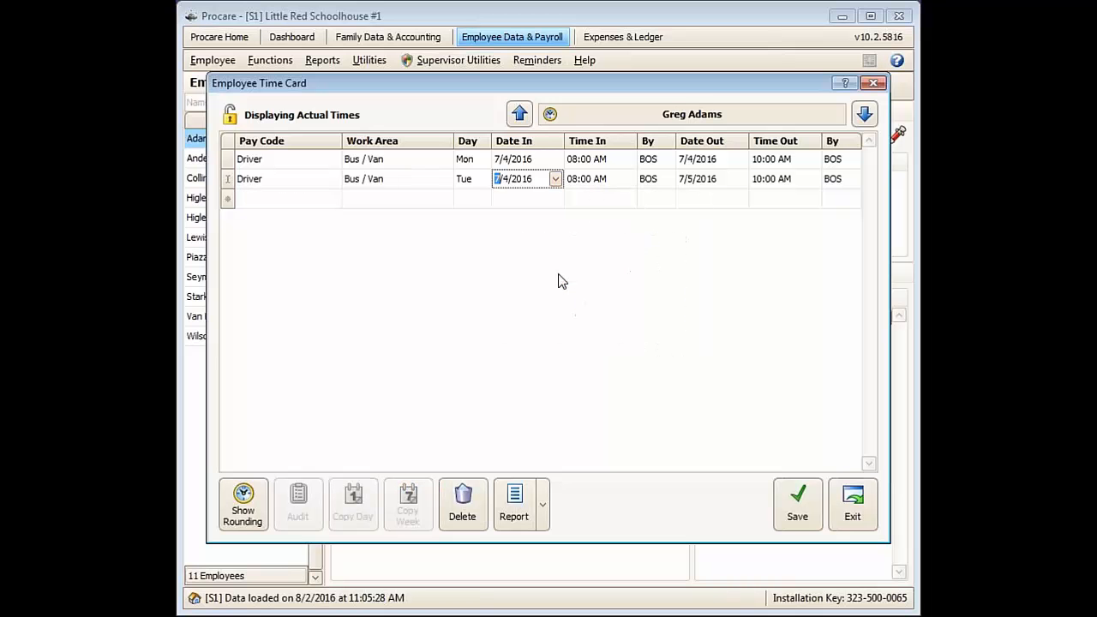
Set the second Driver entry's Time In to 02:00 PM and Time Out to 04:00 PM, and try to save the time card.
click(572, 182)
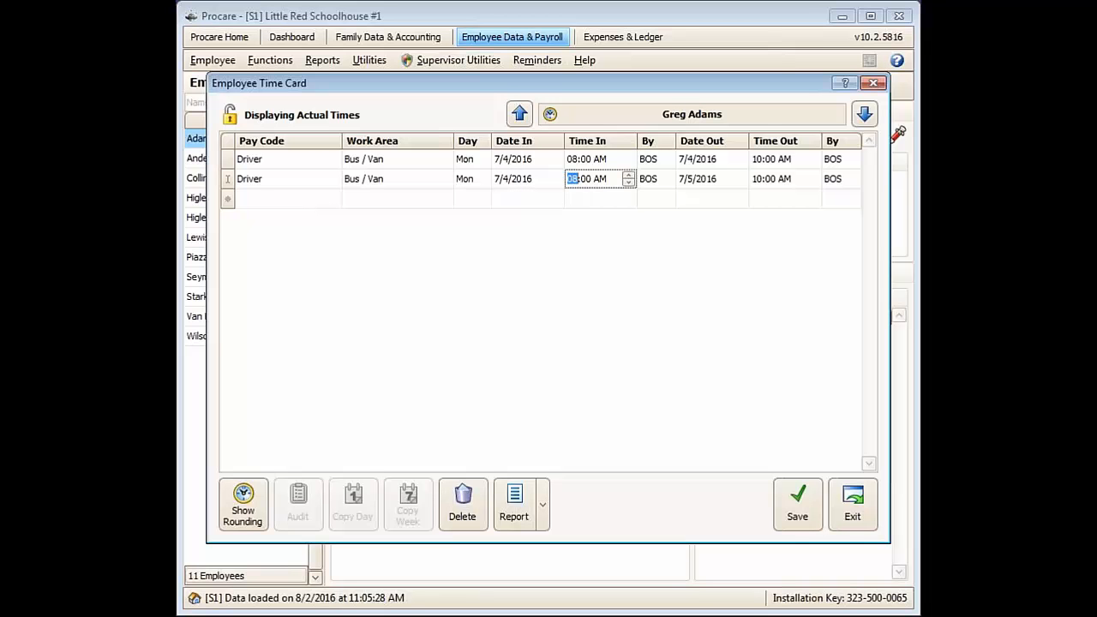
key(Right)
key(Right)
text(p)
key(Tab)
text(4)
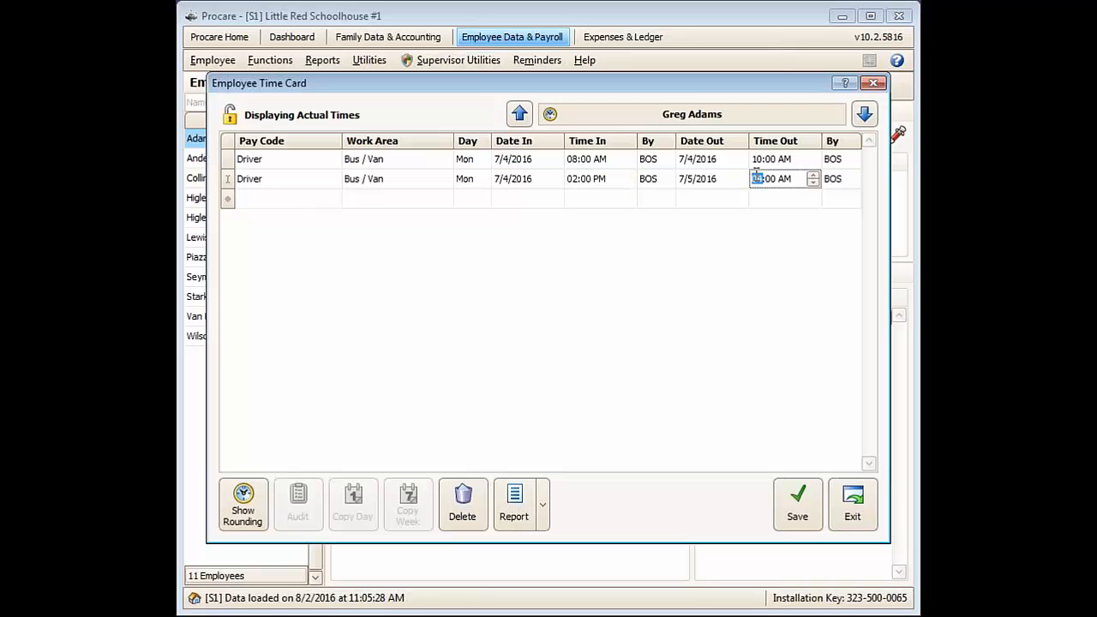
key(Right)
key(Right)
text(p)
click(799, 515)
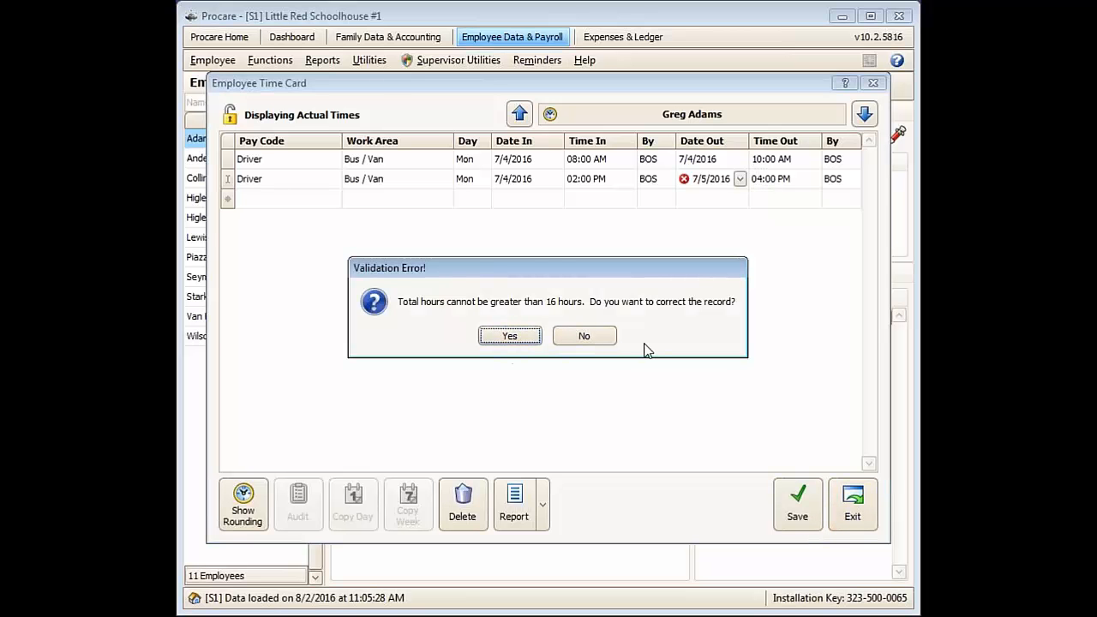
Correct the second Driver entry's Date Out to 7/4/2016 and save the time card.
click(530, 339)
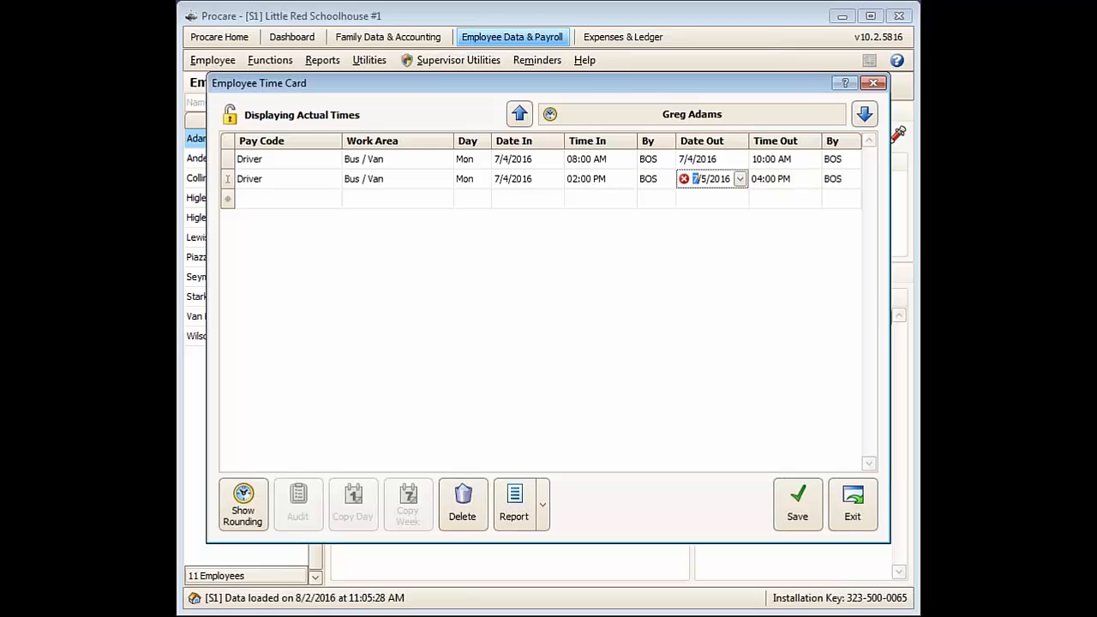
click(703, 180)
click(740, 180)
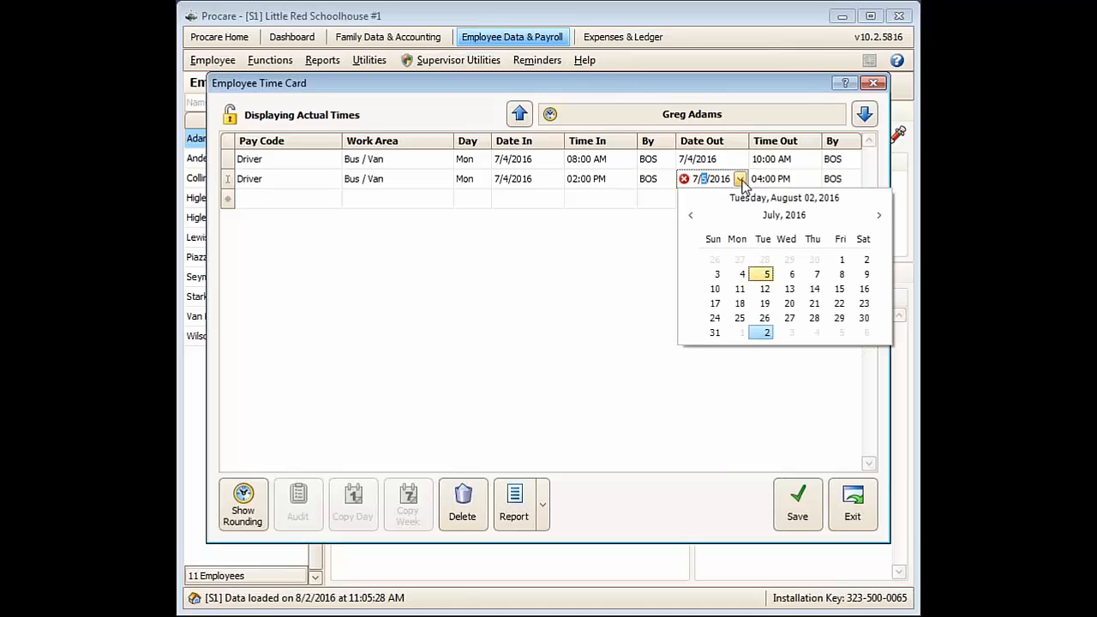
click(743, 274)
click(794, 505)
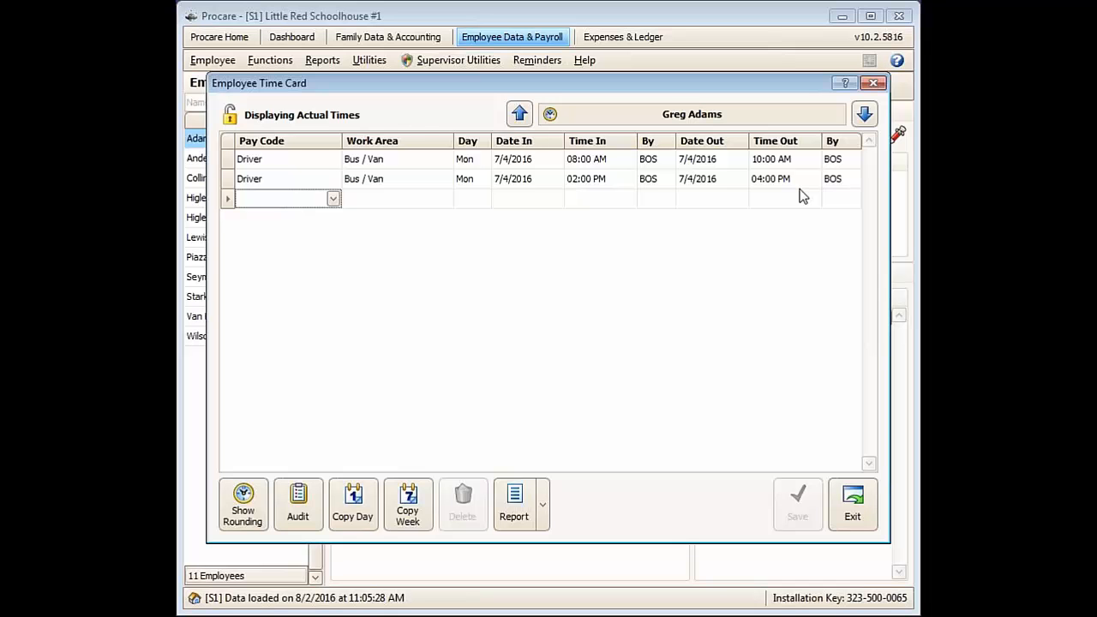
Copy Monday's two Driver entries to Tuesday through Friday, 7/5/2016 to 7/8/2016.
click(361, 522)
click(360, 521)
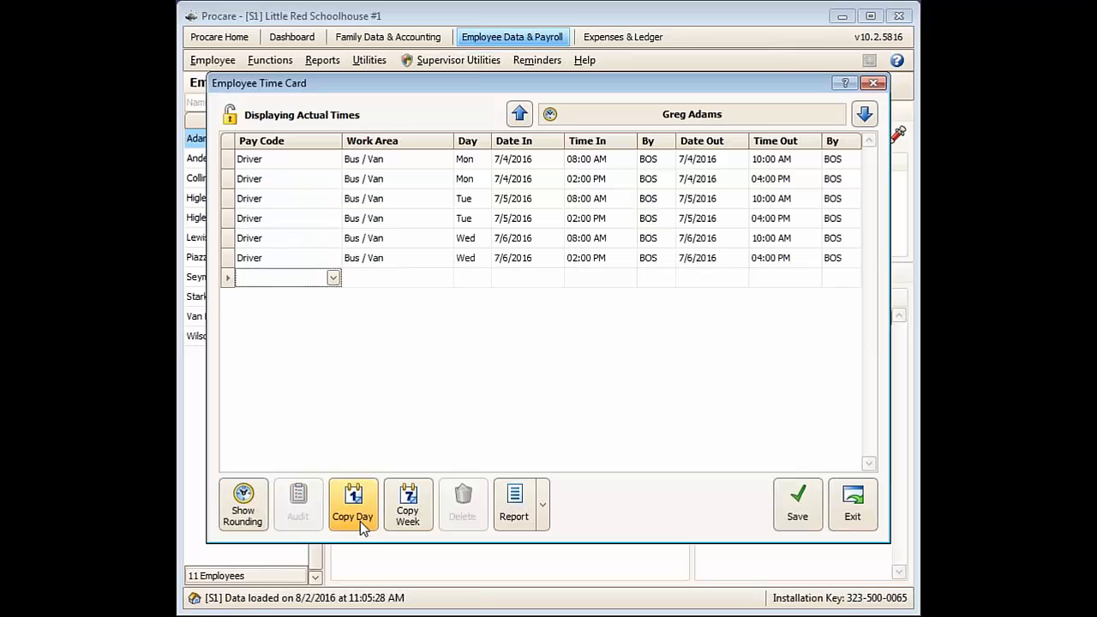
click(360, 521)
click(360, 521)
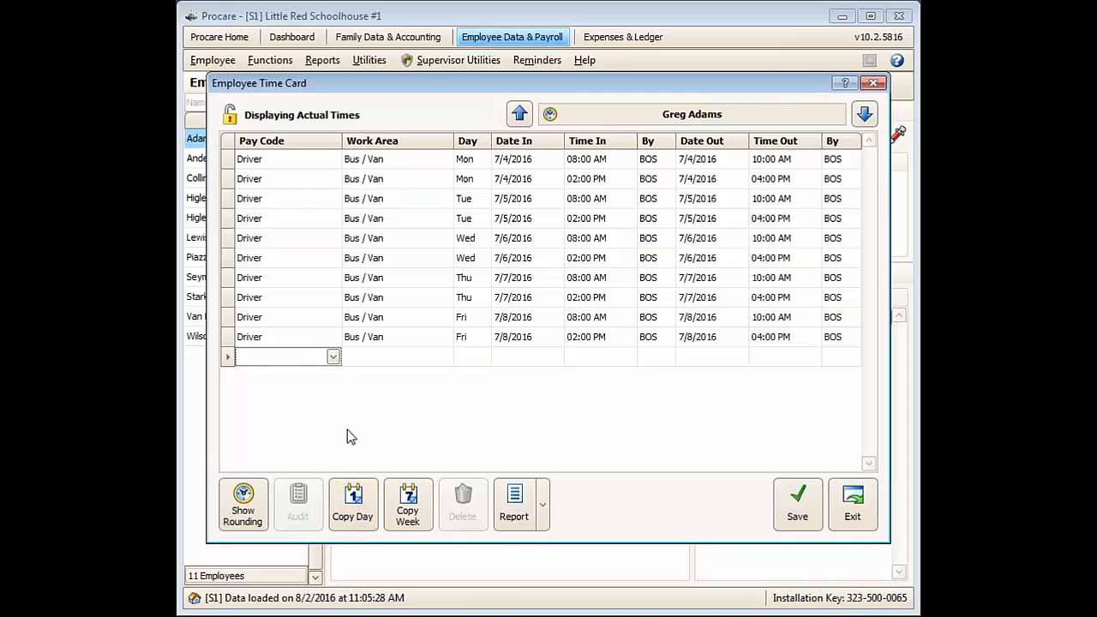
Copy the completed week of Driver entries to the following three weeks, through 7/29/2016.
click(408, 512)
click(408, 513)
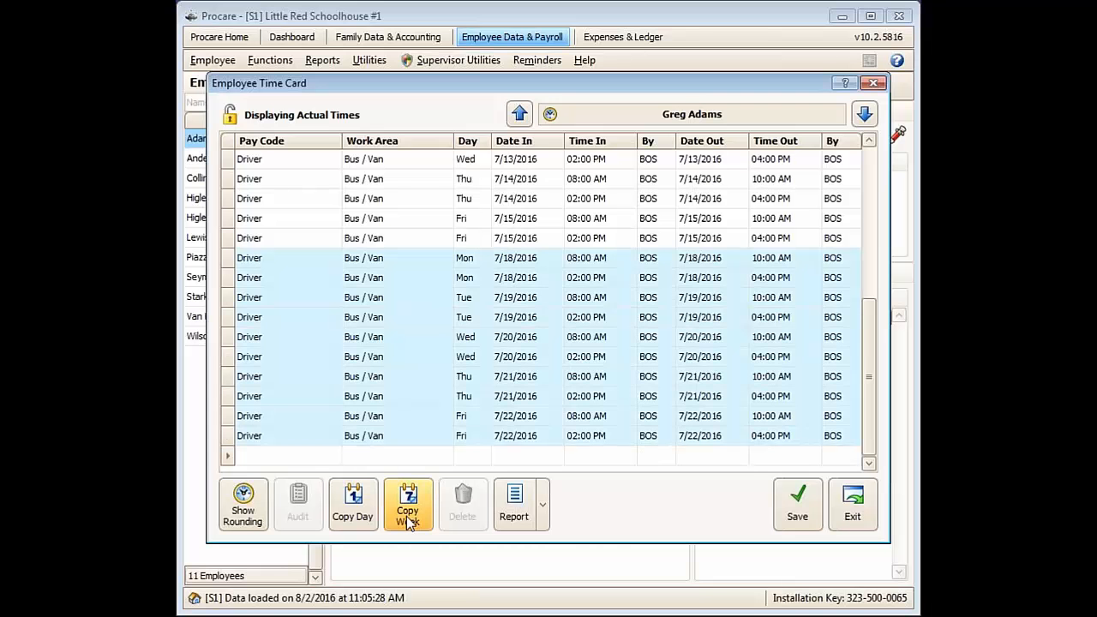
click(408, 514)
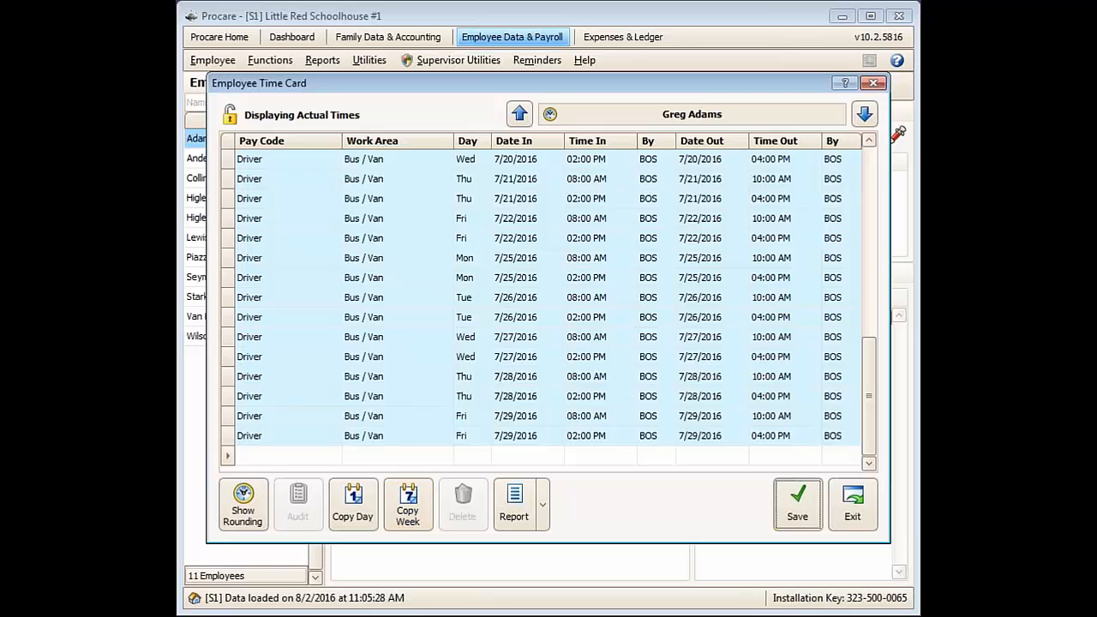
Save and close the time card, and reopen it briefly to check the saved entries.
click(796, 503)
click(851, 506)
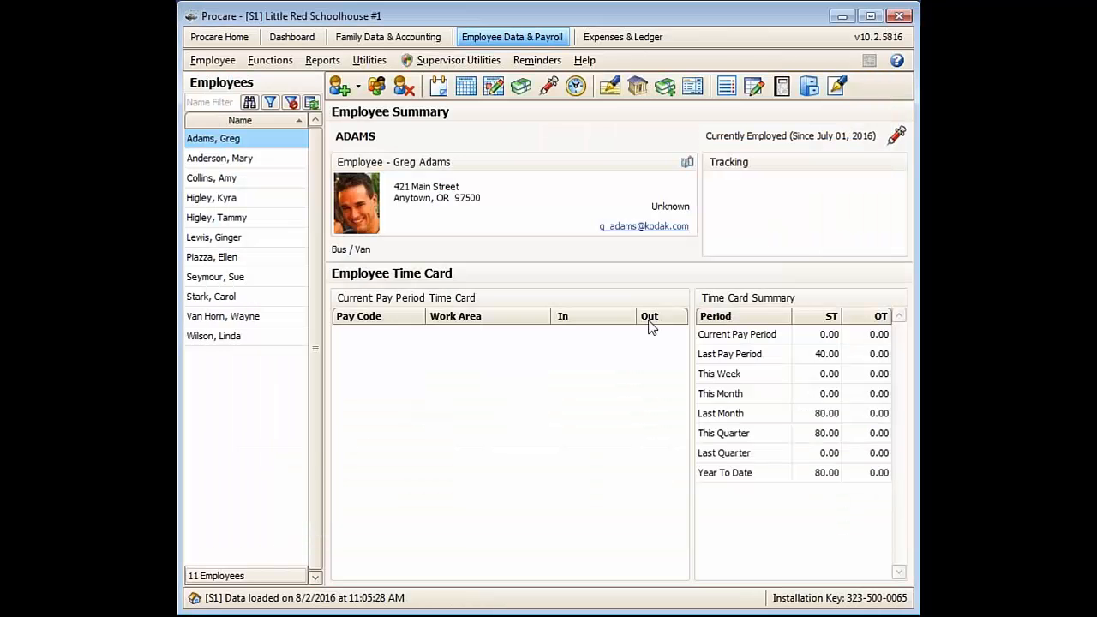
click(573, 87)
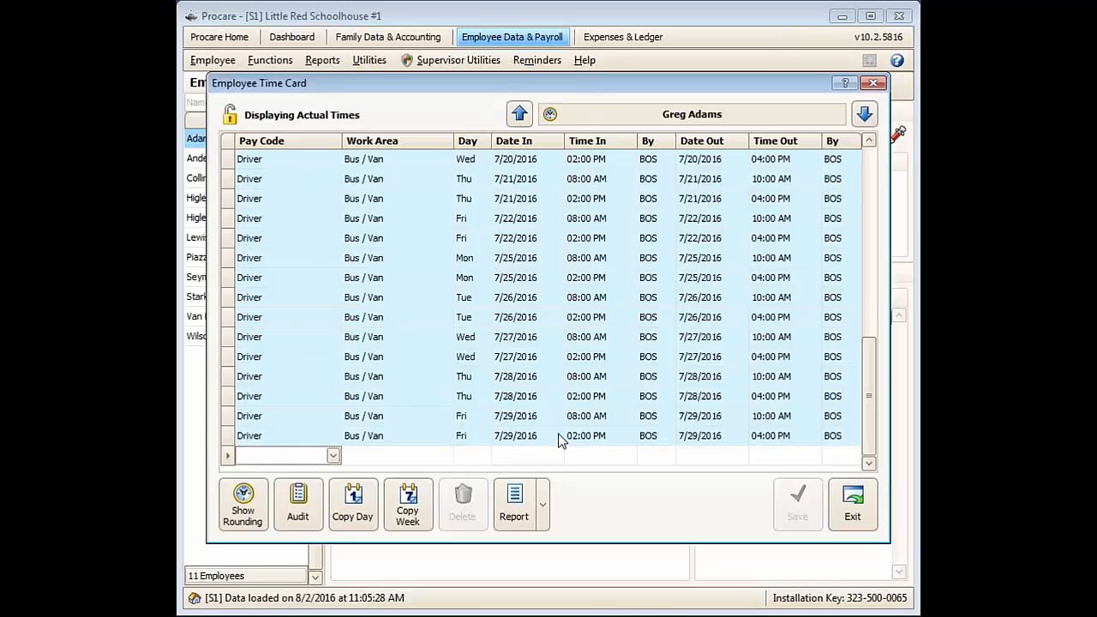
click(855, 510)
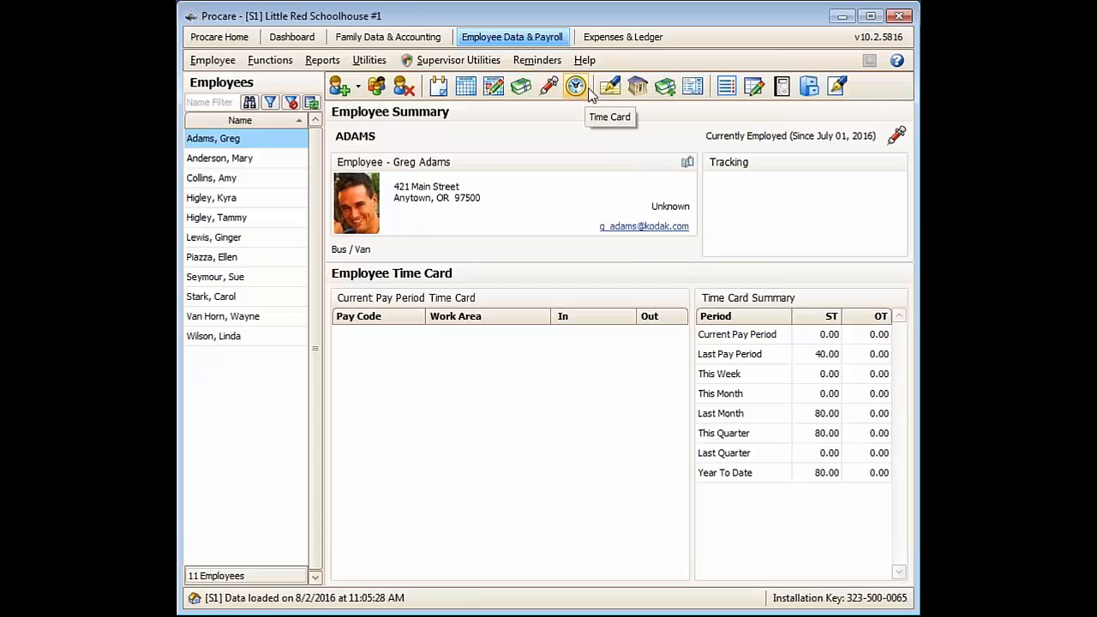
Auto-fill the employee's standard withholdings and go through the federal and Oregon lines in the list.
click(639, 90)
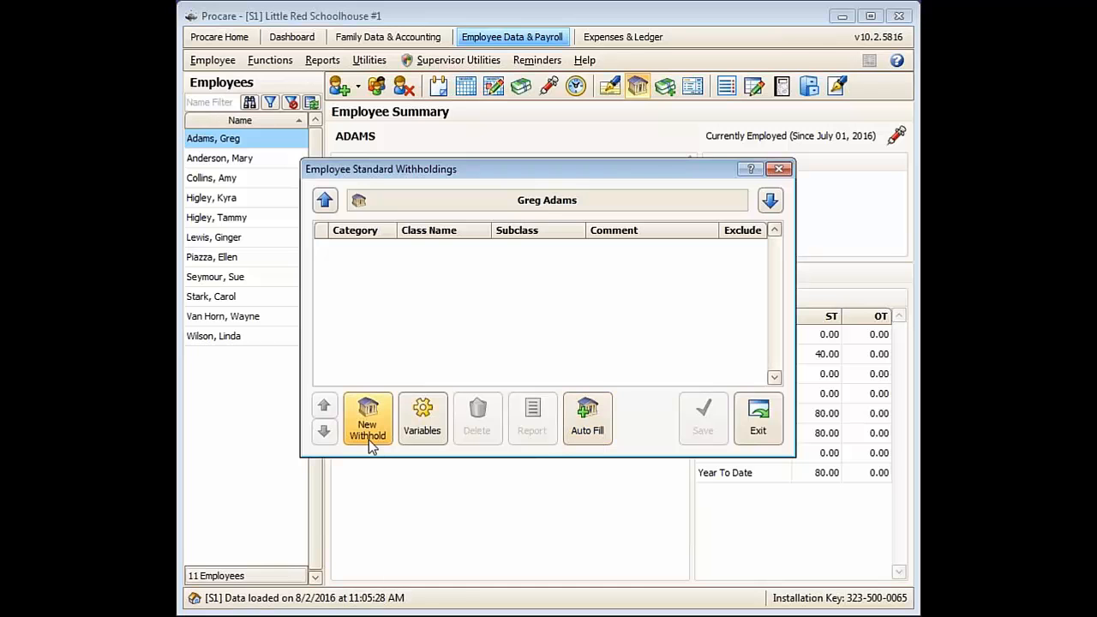
click(607, 431)
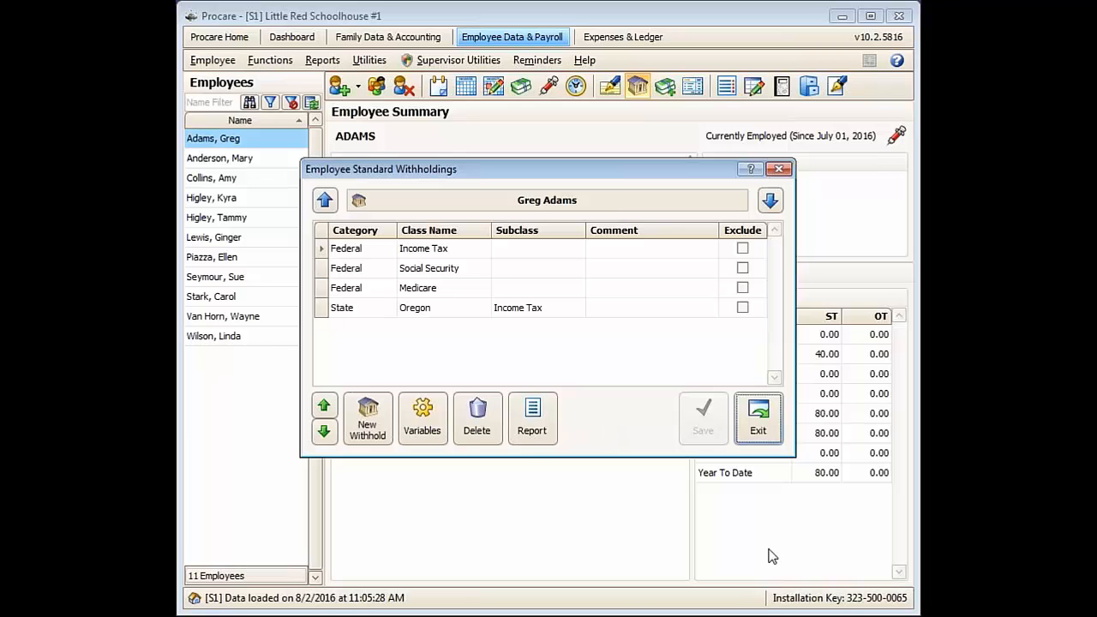
click(321, 248)
click(321, 269)
click(321, 288)
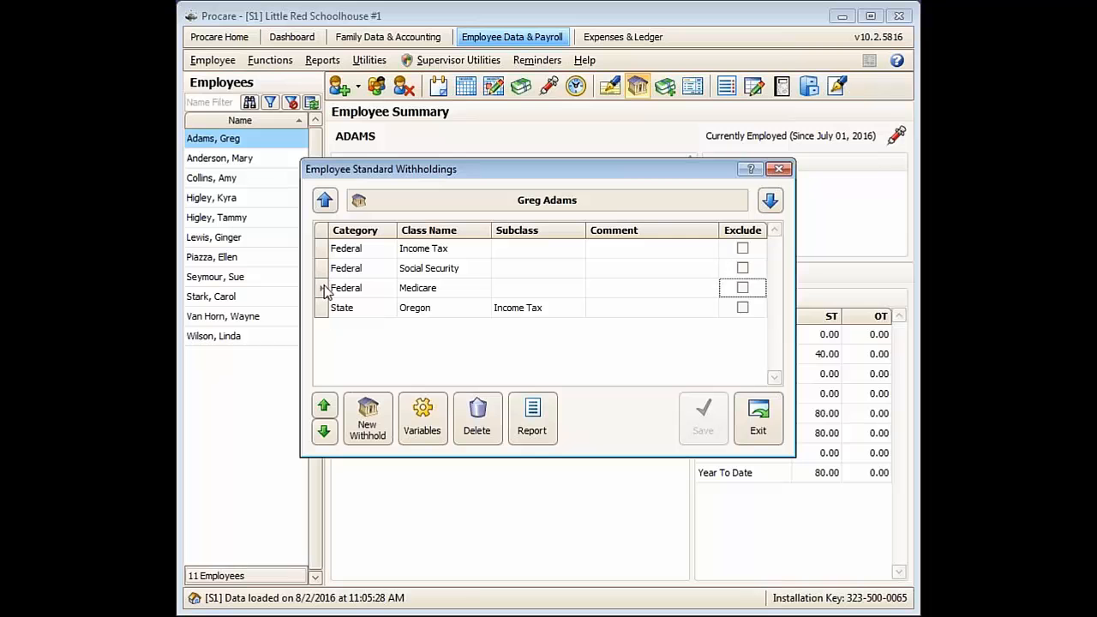
click(322, 311)
Set Filing as Married to True in the federal Income Tax withholding variables, save and close the editor.
click(323, 254)
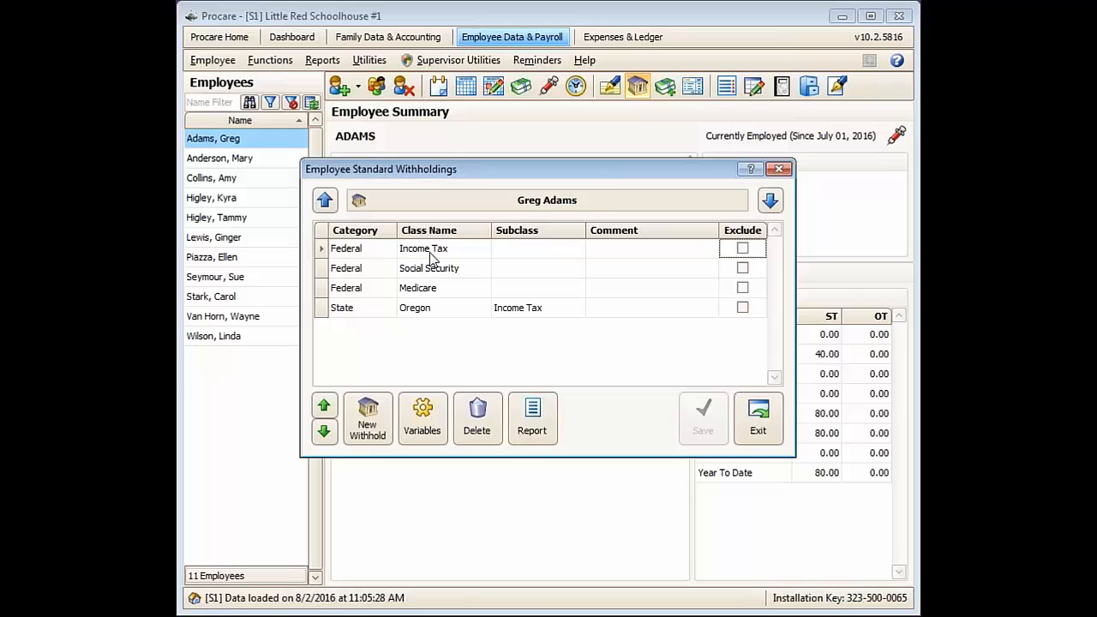
click(410, 426)
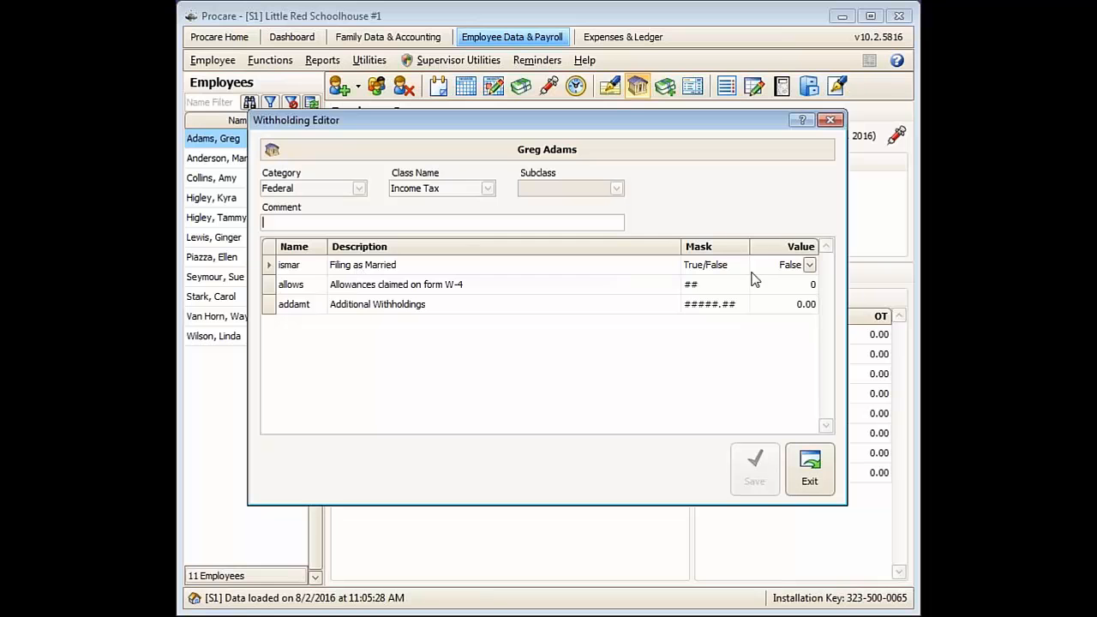
click(810, 265)
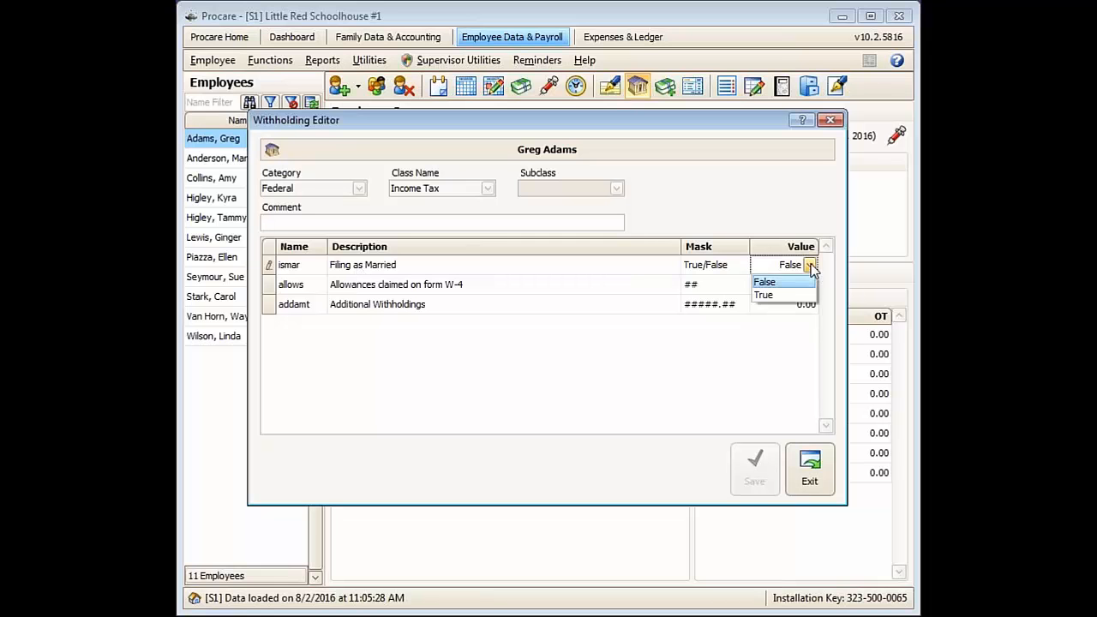
click(763, 295)
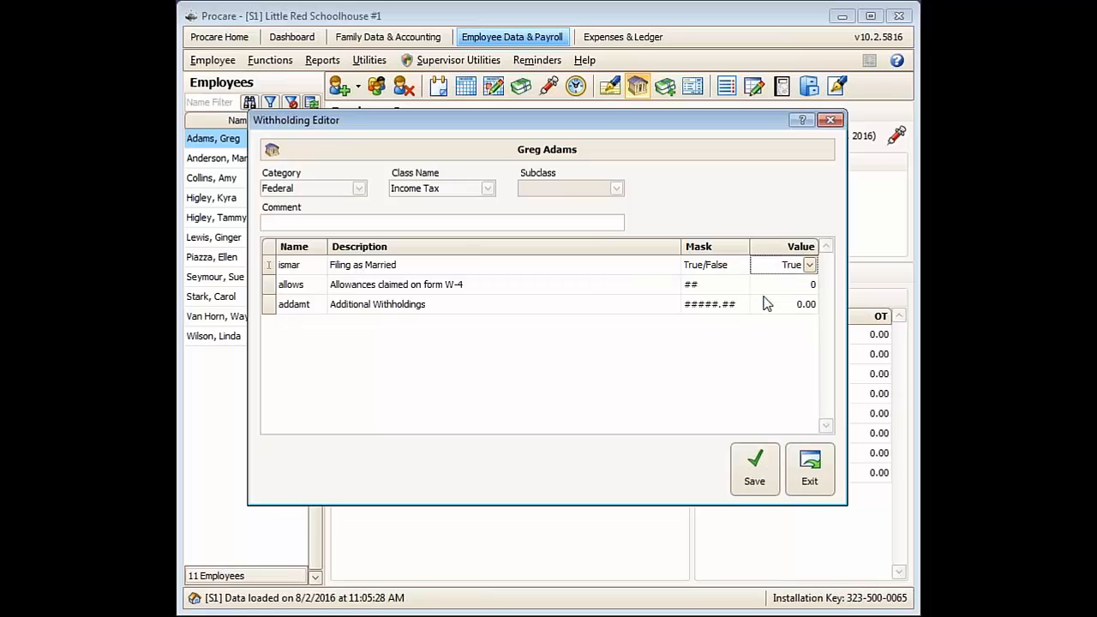
click(787, 291)
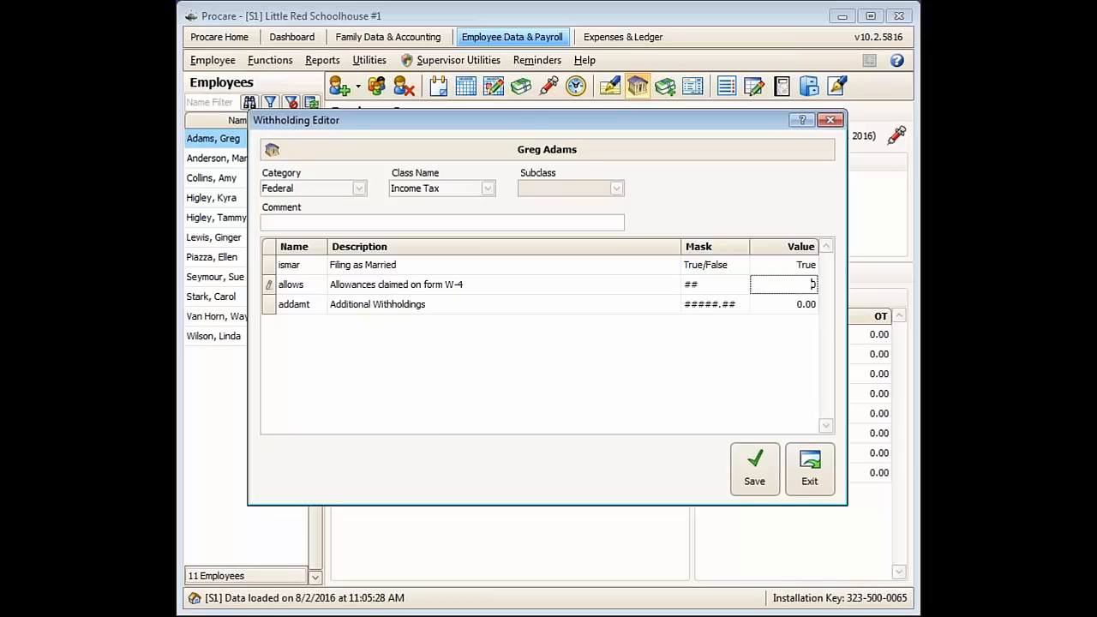
click(787, 306)
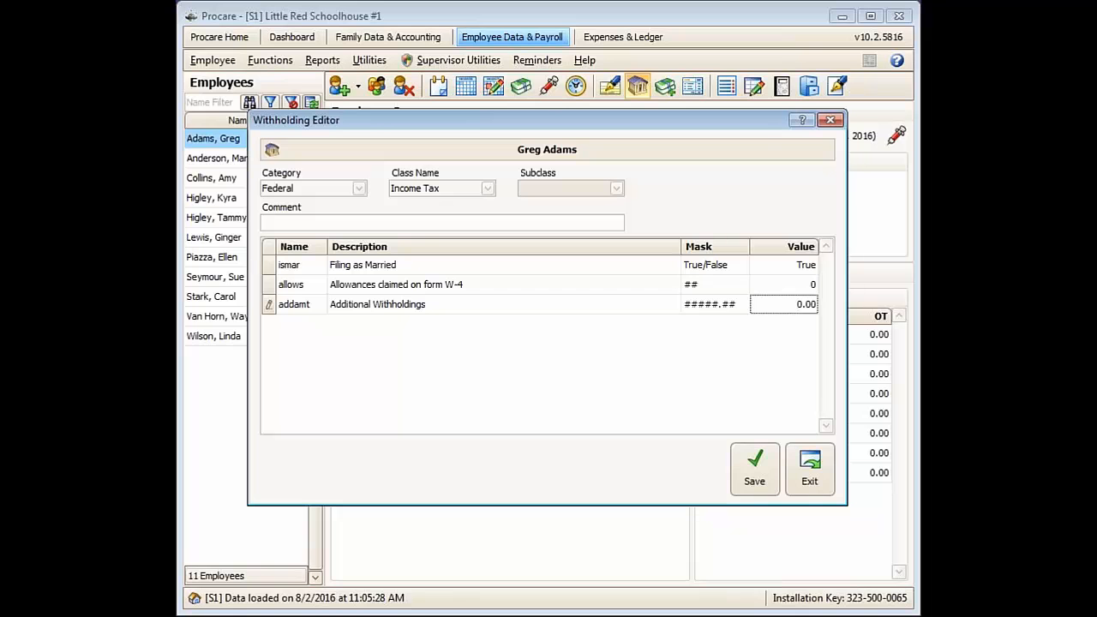
click(758, 485)
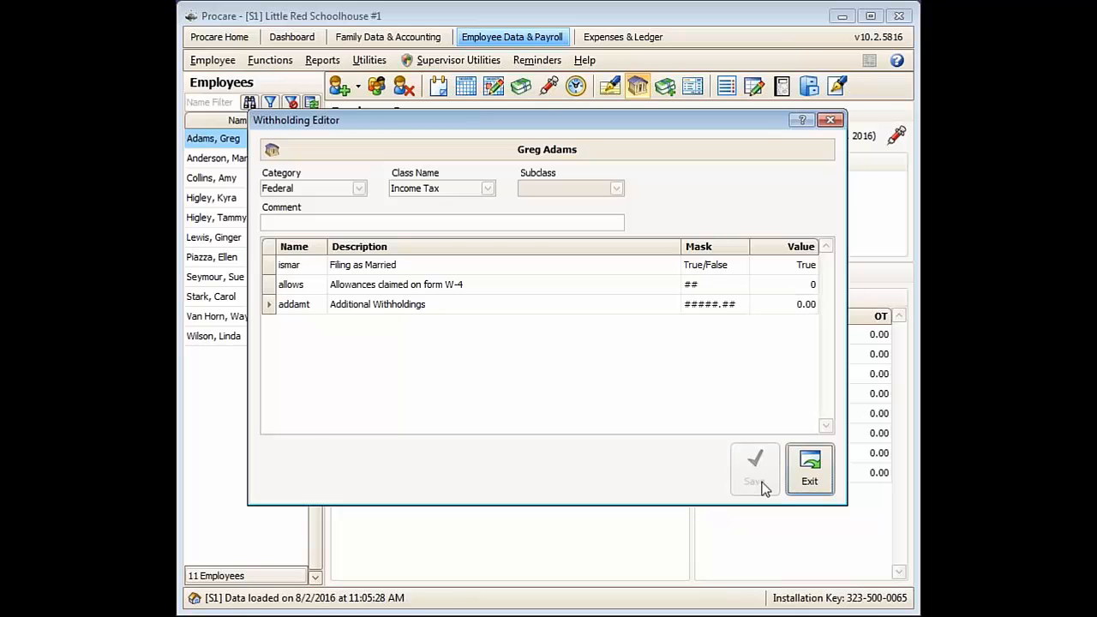
click(811, 467)
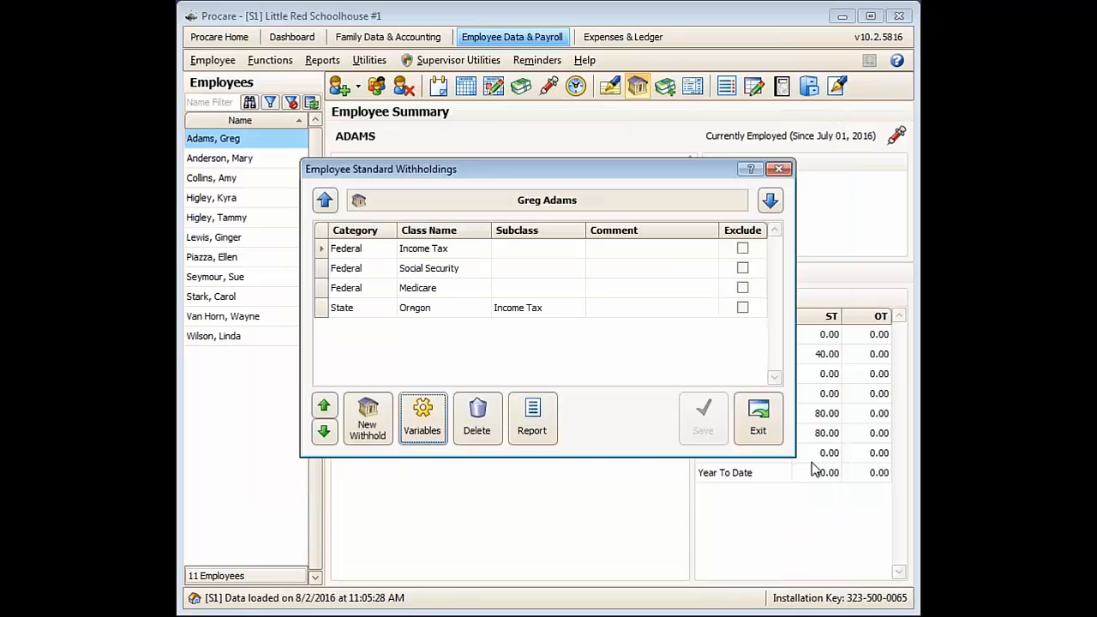
Check the federal Social Security withholding for variables and close its editor.
click(319, 269)
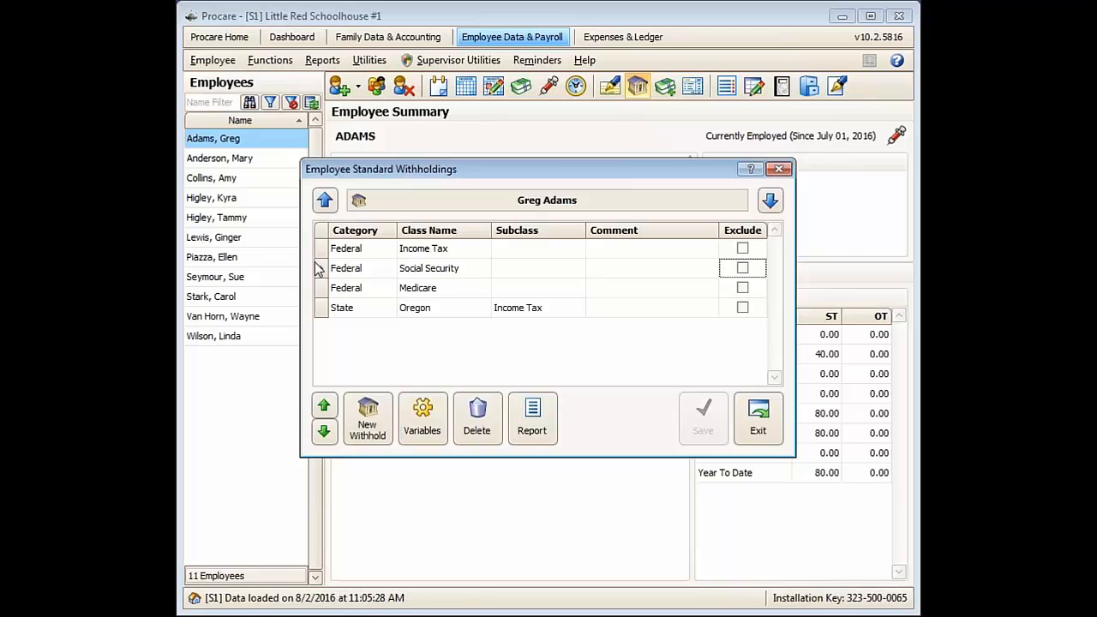
click(426, 439)
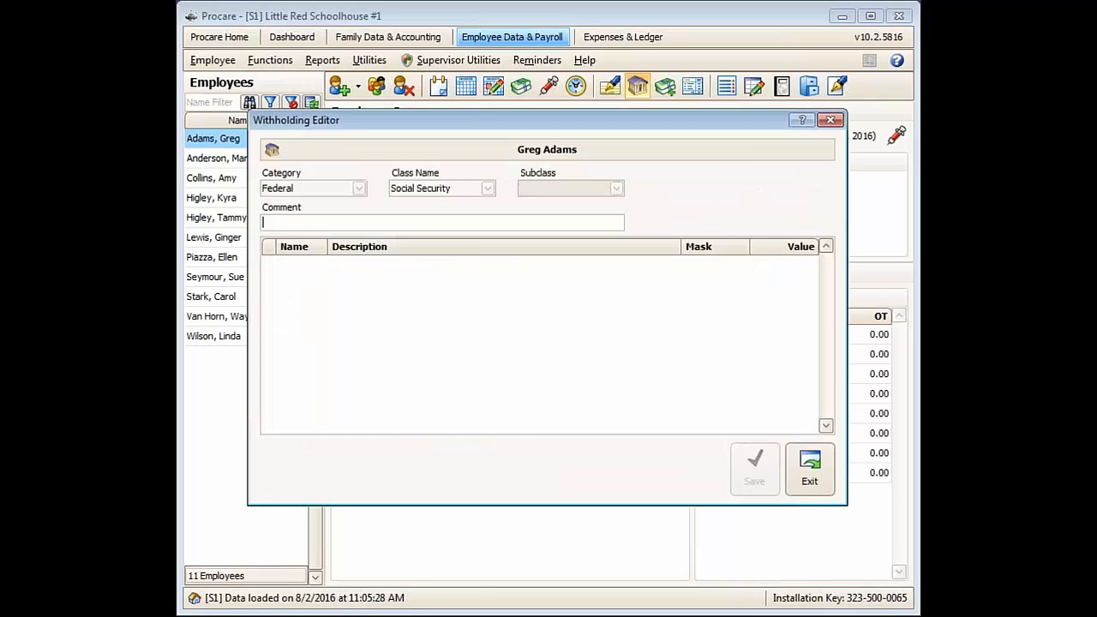
click(806, 475)
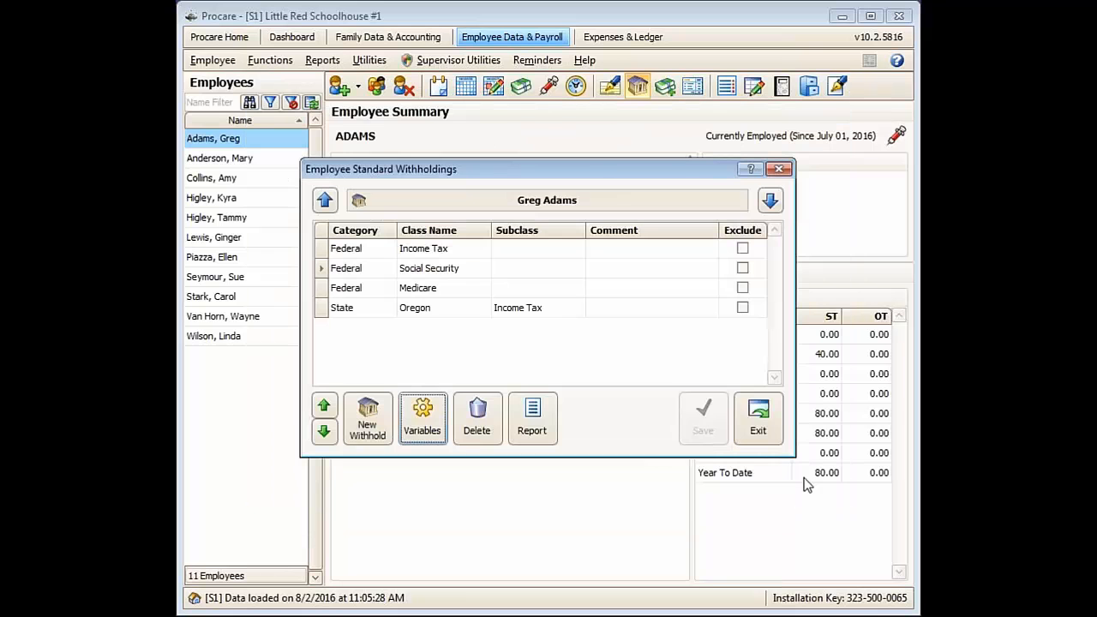
Set the federal Medicare withholding's filing status to 2 (Married Filing Joint), save and close the editor.
click(327, 290)
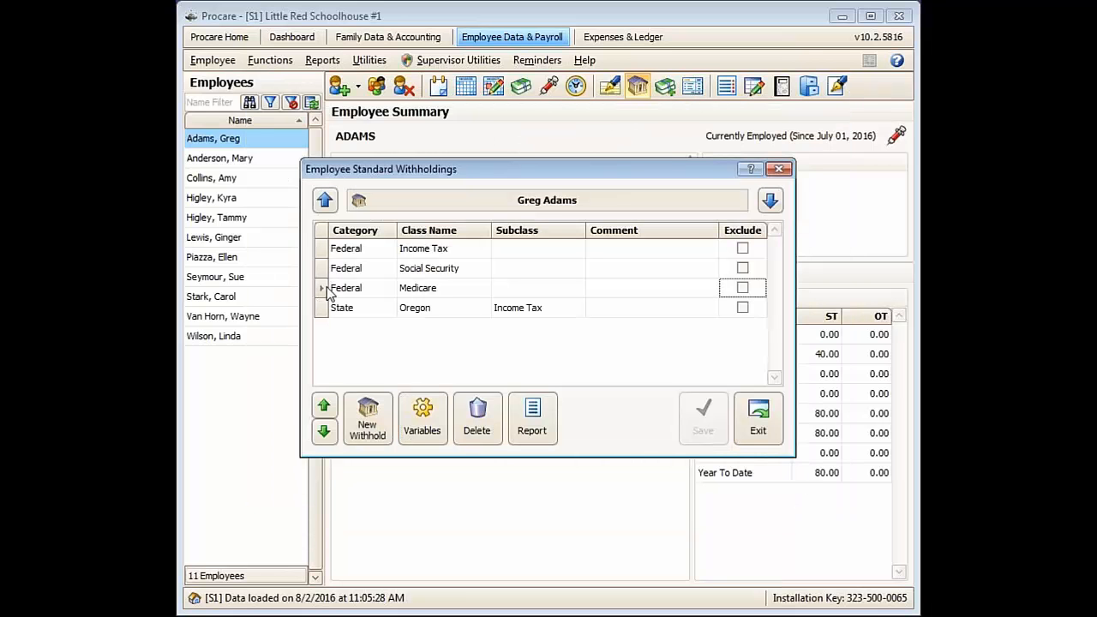
click(415, 423)
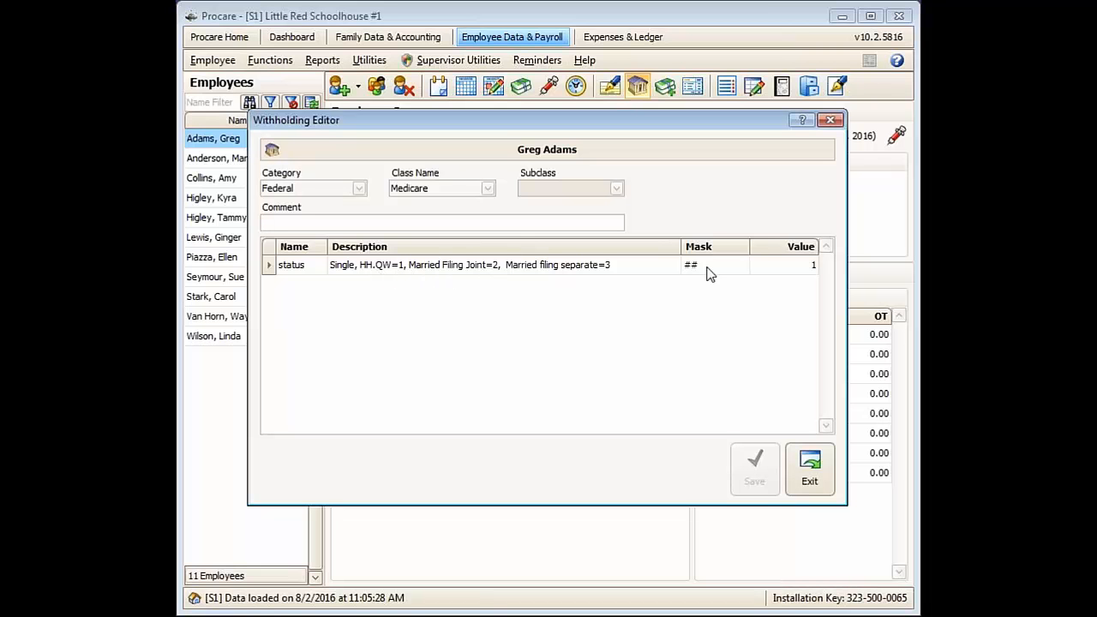
click(795, 269)
text(2)
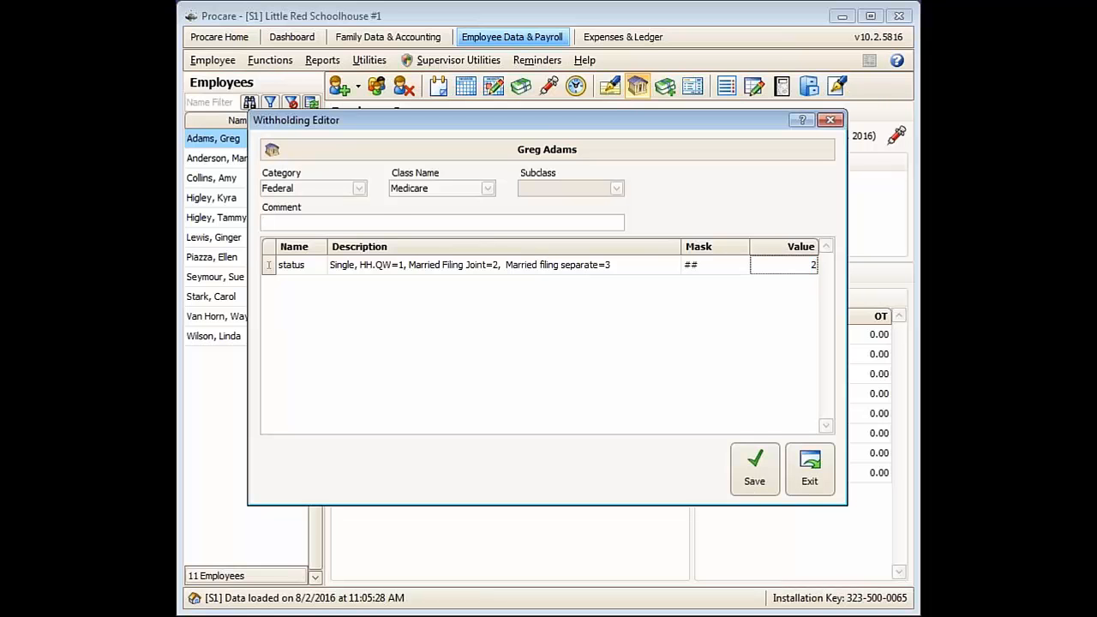
click(752, 468)
click(810, 470)
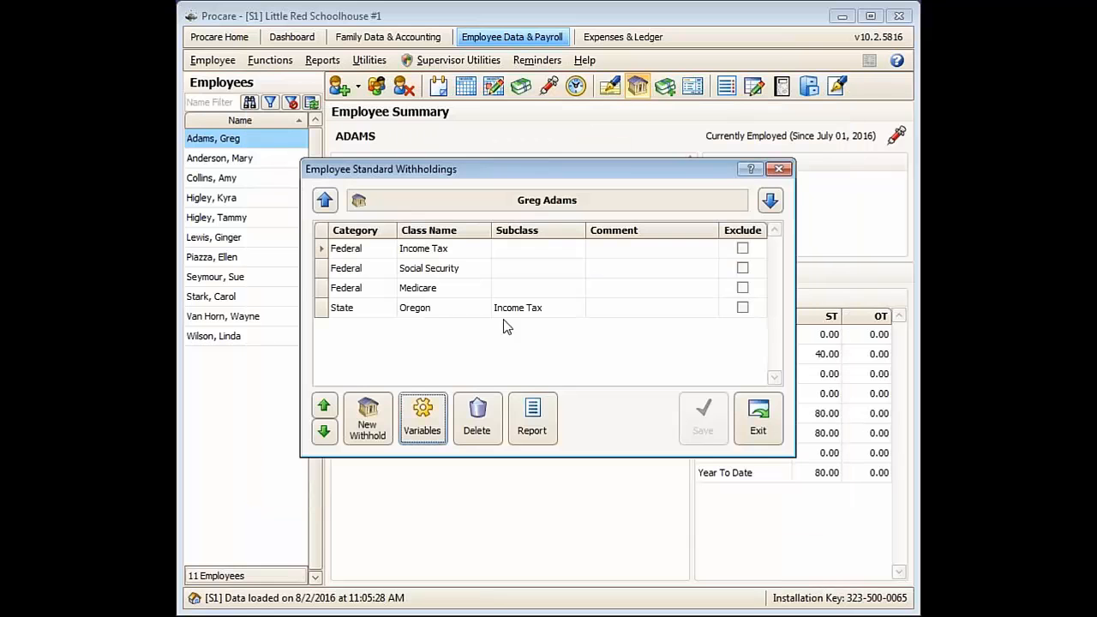
Set Withholding Allowances to 0 in the Oregon Income Tax withholding variables, save and close the editor.
click(325, 311)
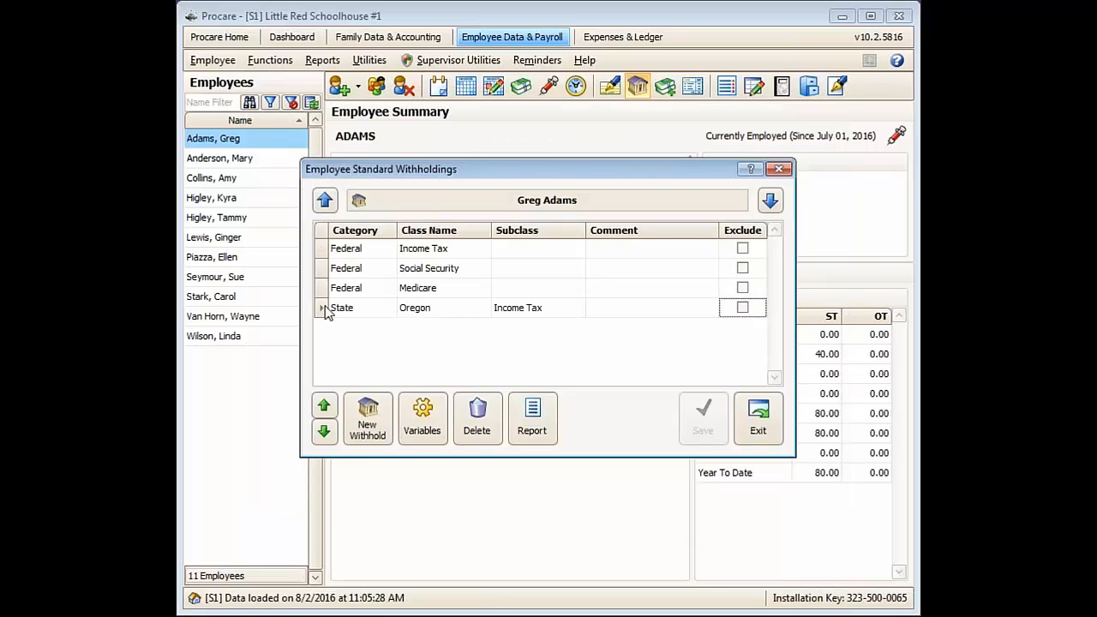
click(421, 433)
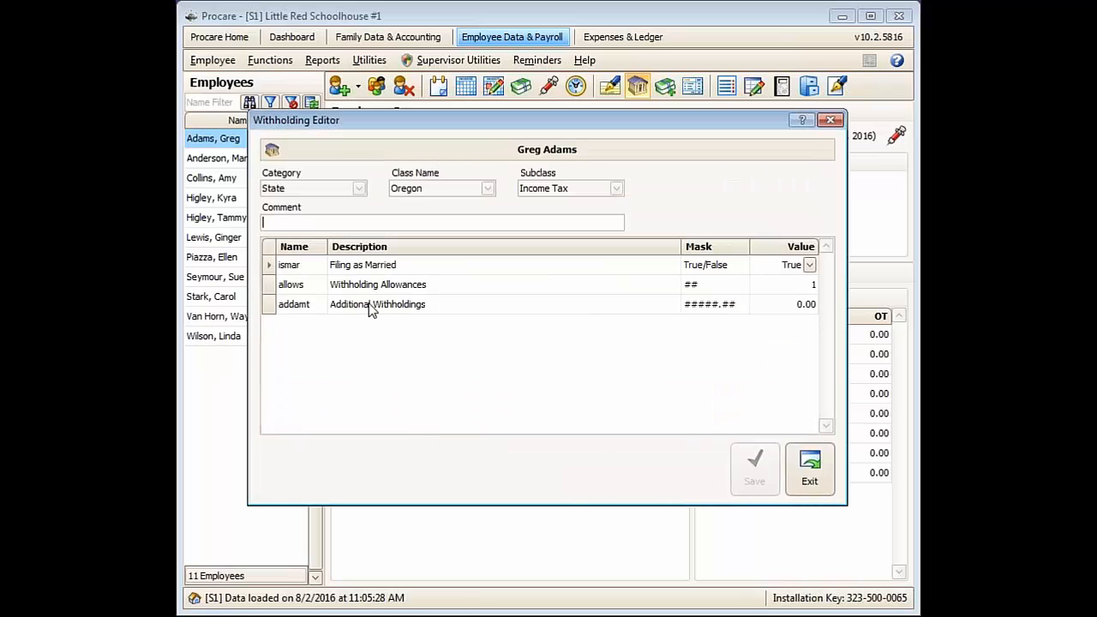
click(788, 285)
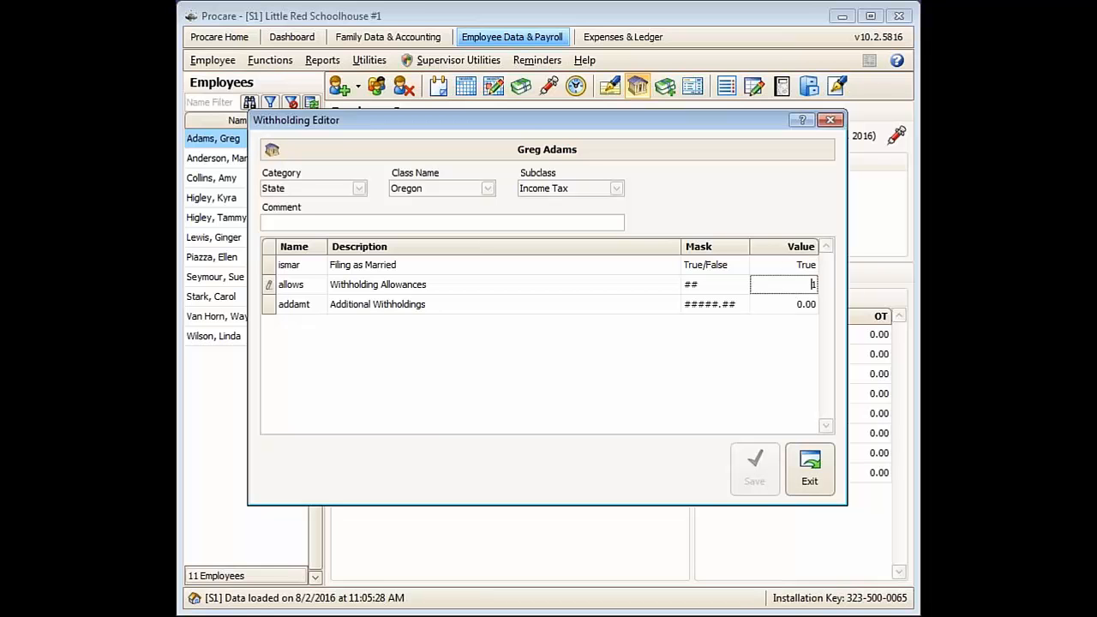
key(BackSpace)
text(0)
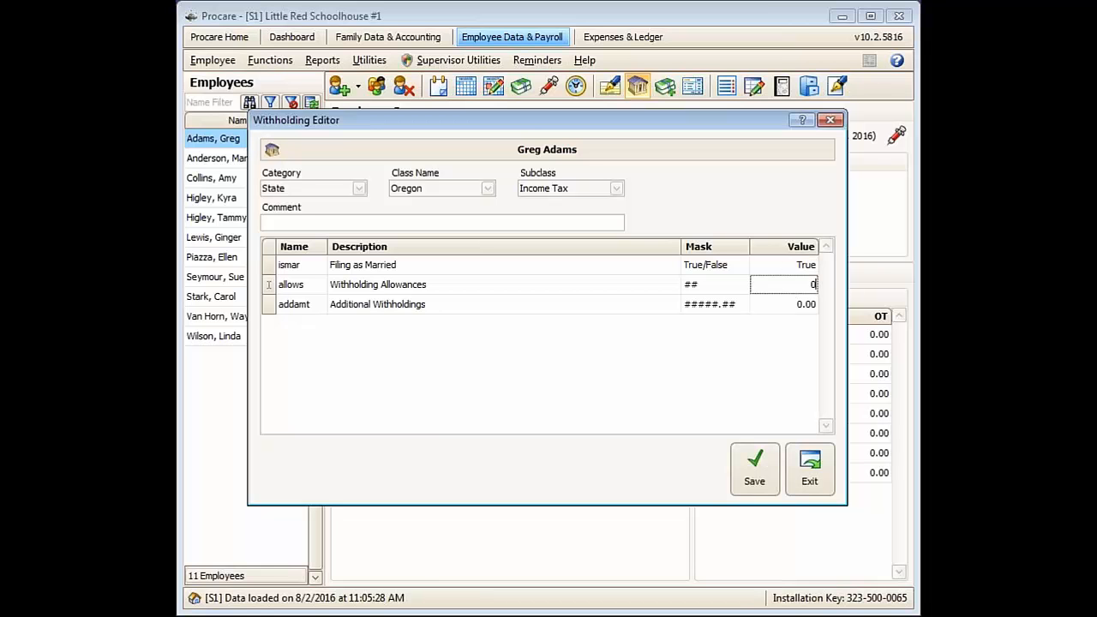
click(752, 493)
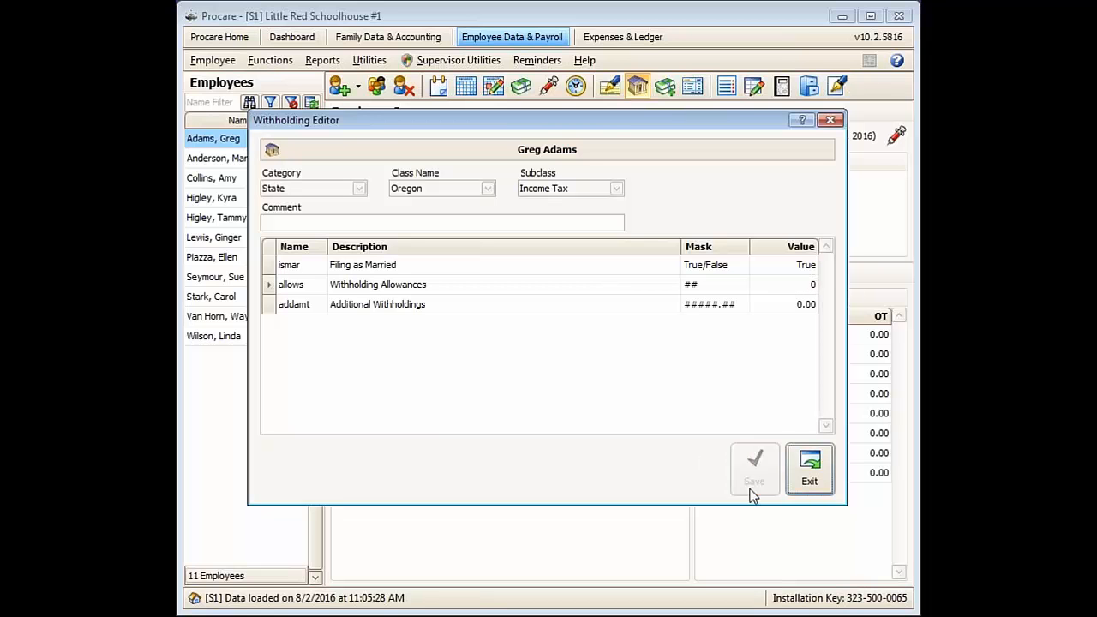
click(809, 482)
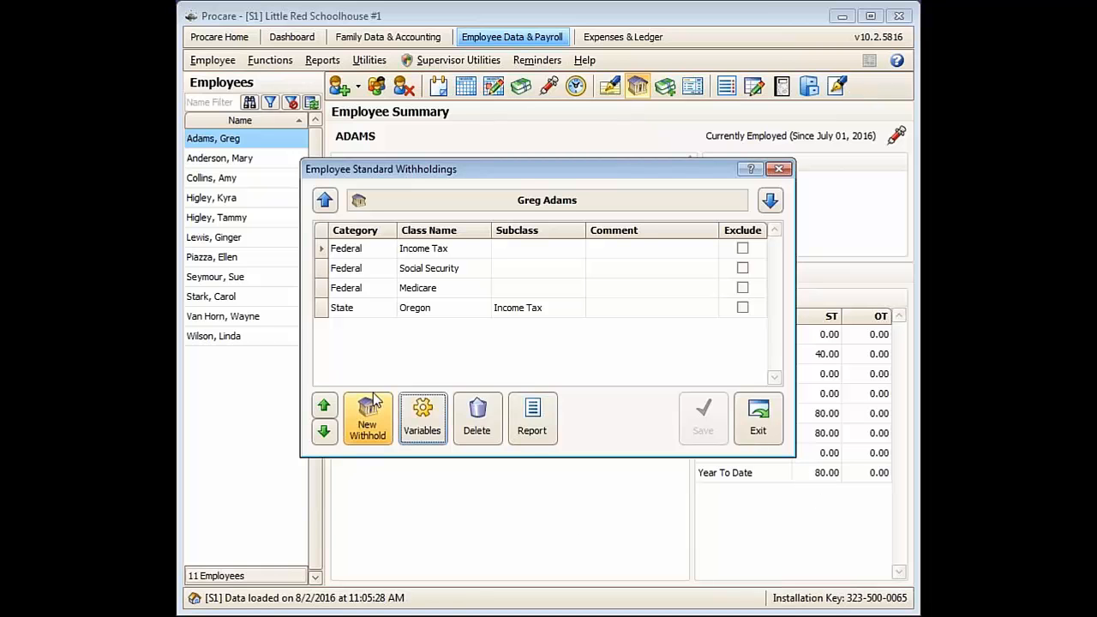
Load a new withholding for the employee with category General and subclass Health Plan.
click(377, 436)
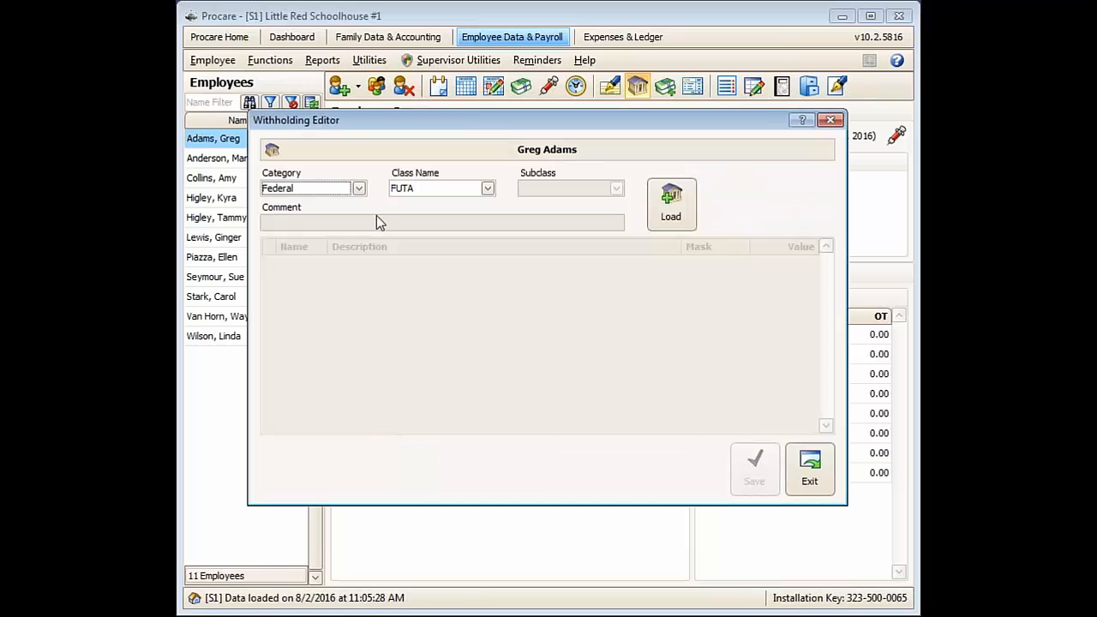
click(359, 189)
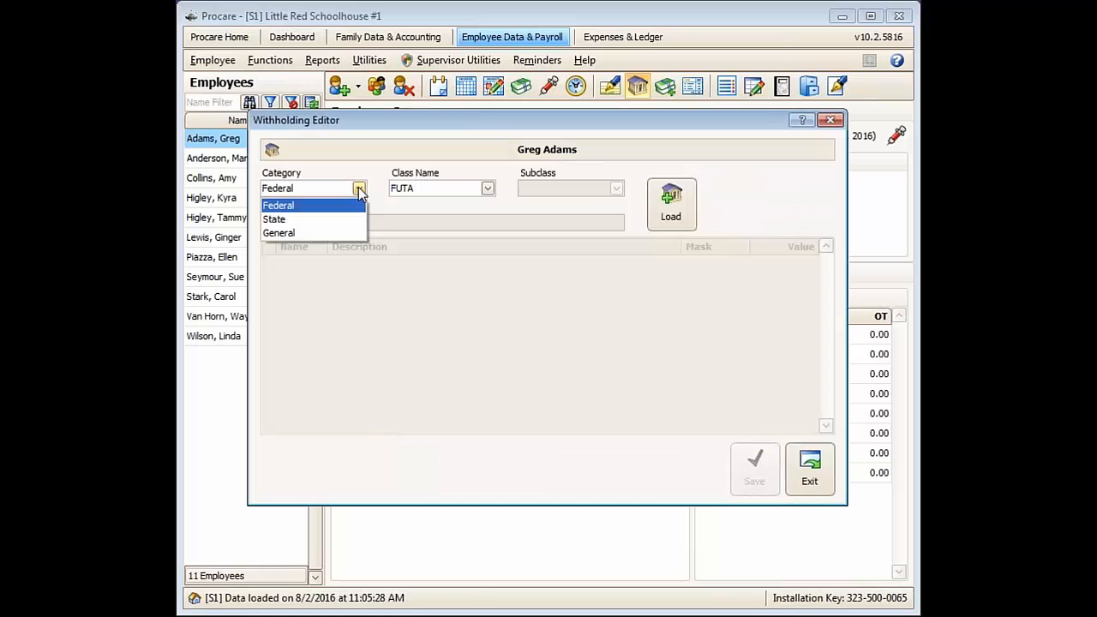
click(291, 234)
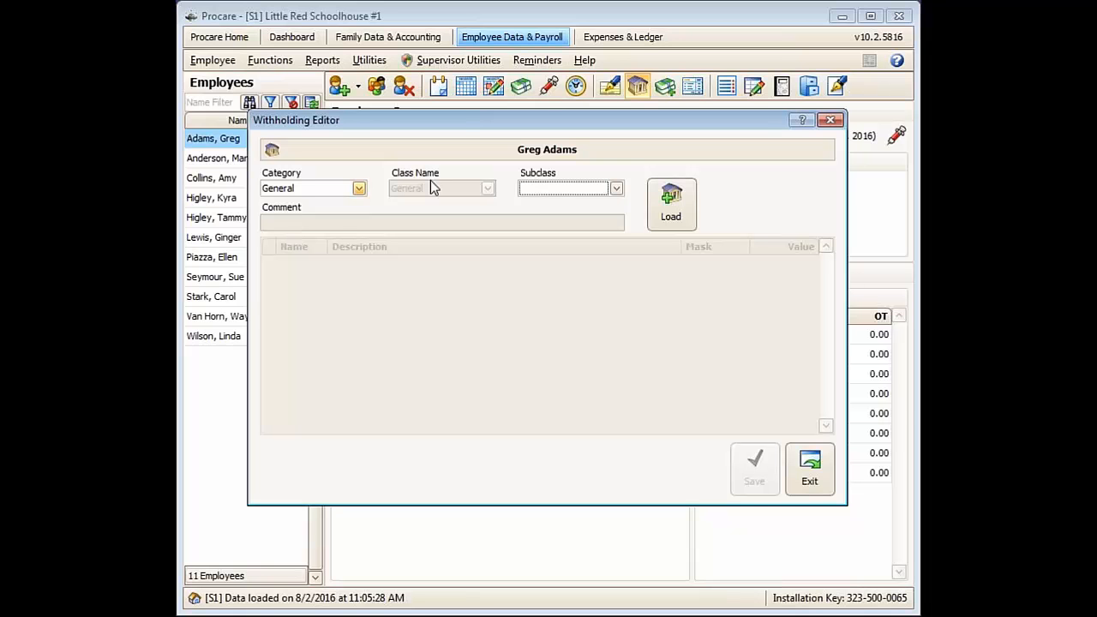
click(616, 189)
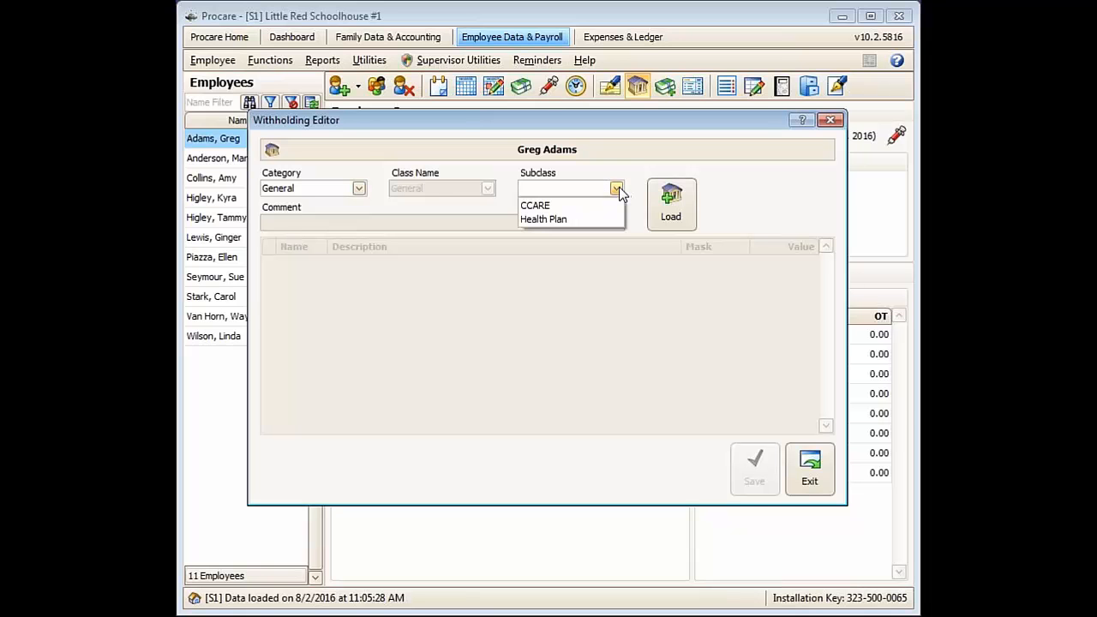
click(571, 219)
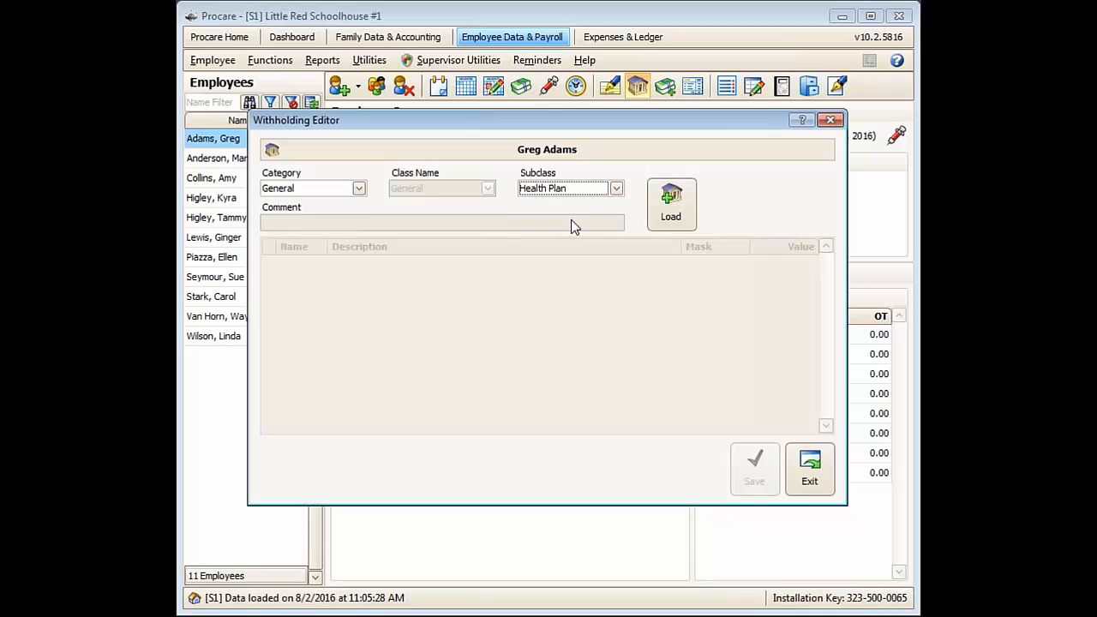
click(663, 222)
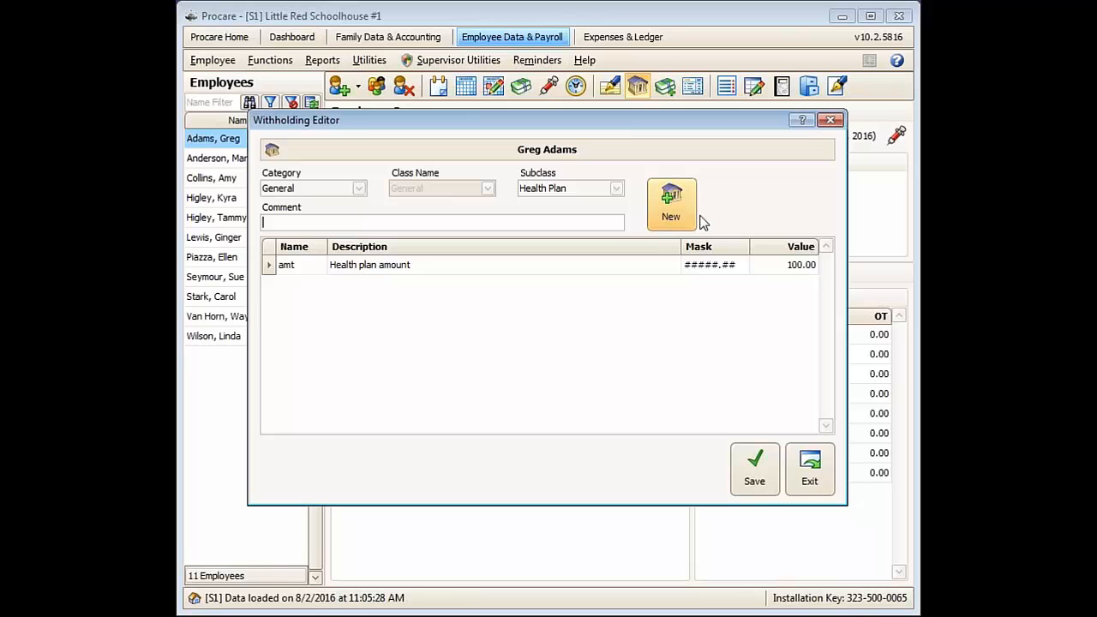
Set the health plan amount to 75, save the withholding and close the editor and the standard withholdings.
click(802, 273)
drag(802, 273, 830, 277)
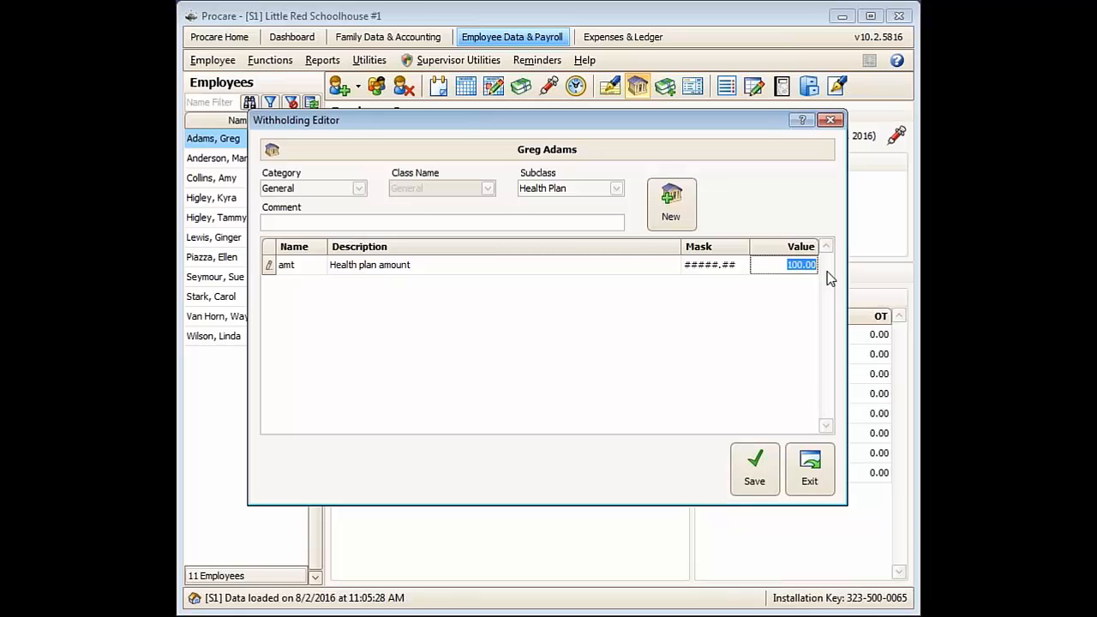
text(75)
click(756, 470)
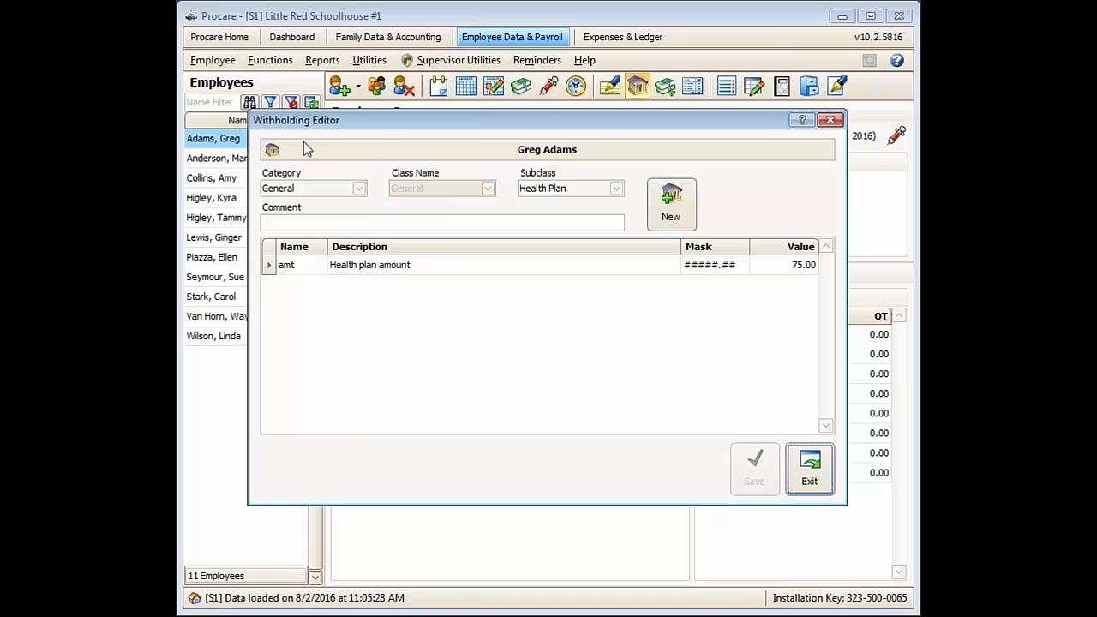
click(813, 481)
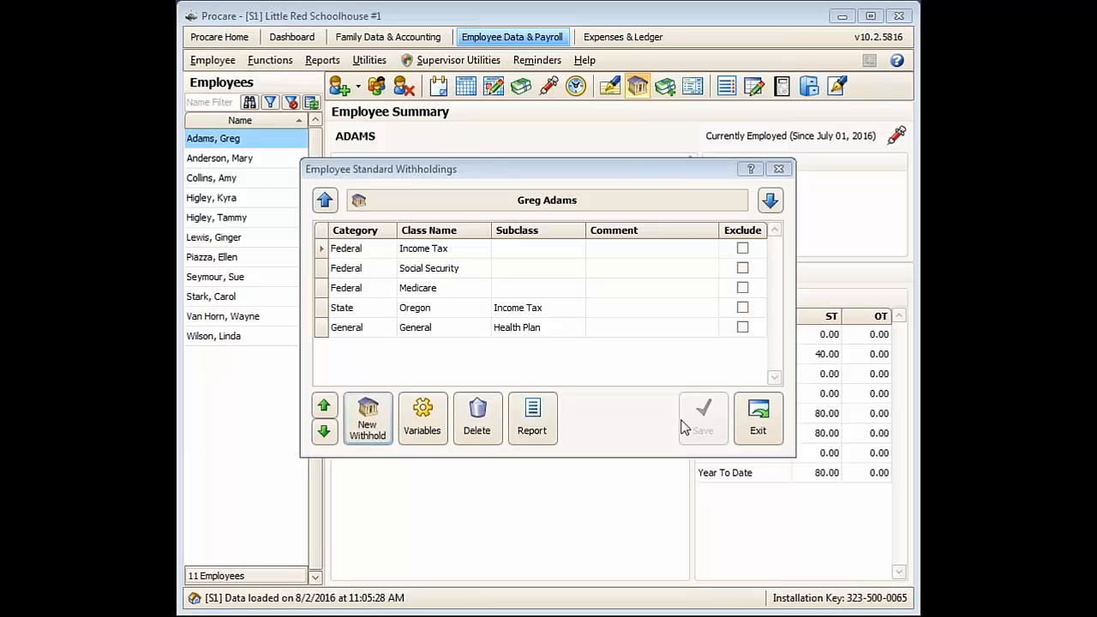
click(758, 420)
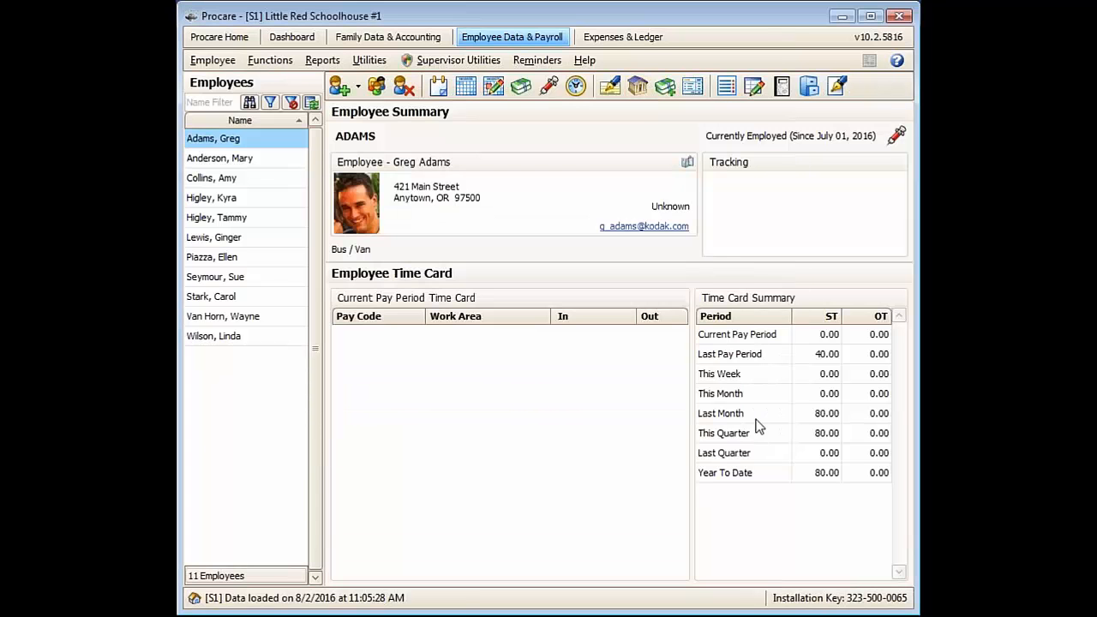
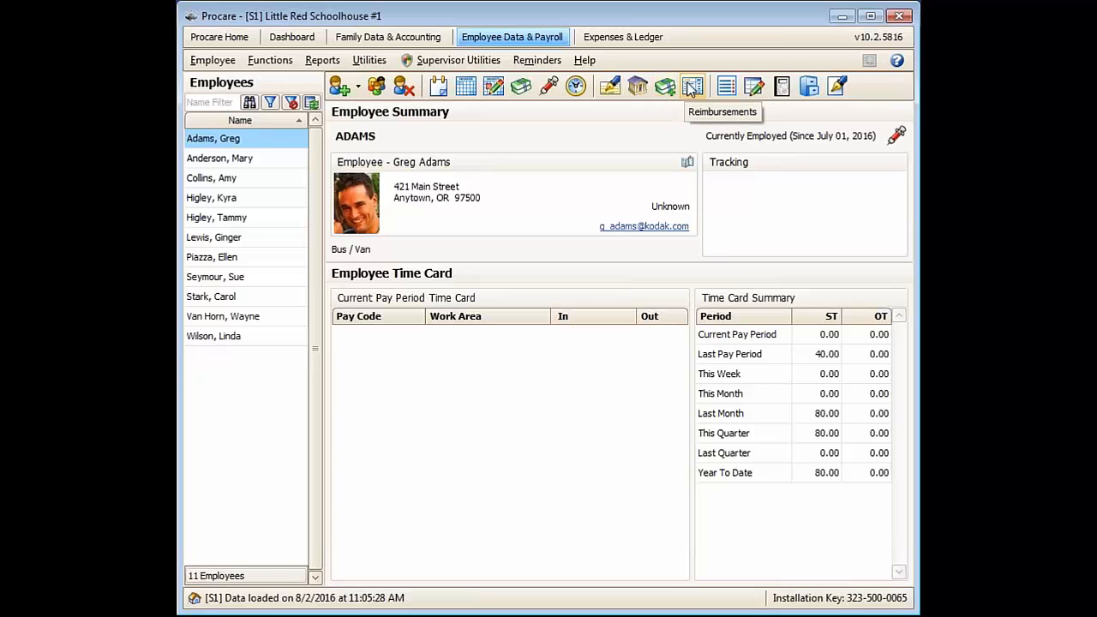
Open the employee's payroll check calculation and choose the pay period 7/16/2016 through 7/31/2016.
click(611, 89)
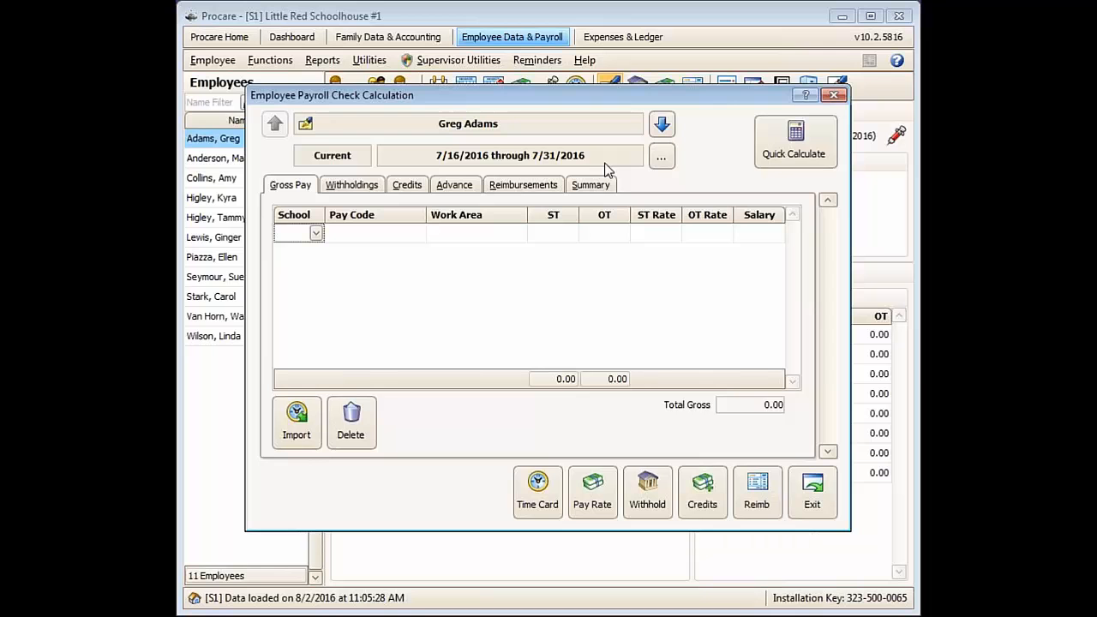
click(663, 156)
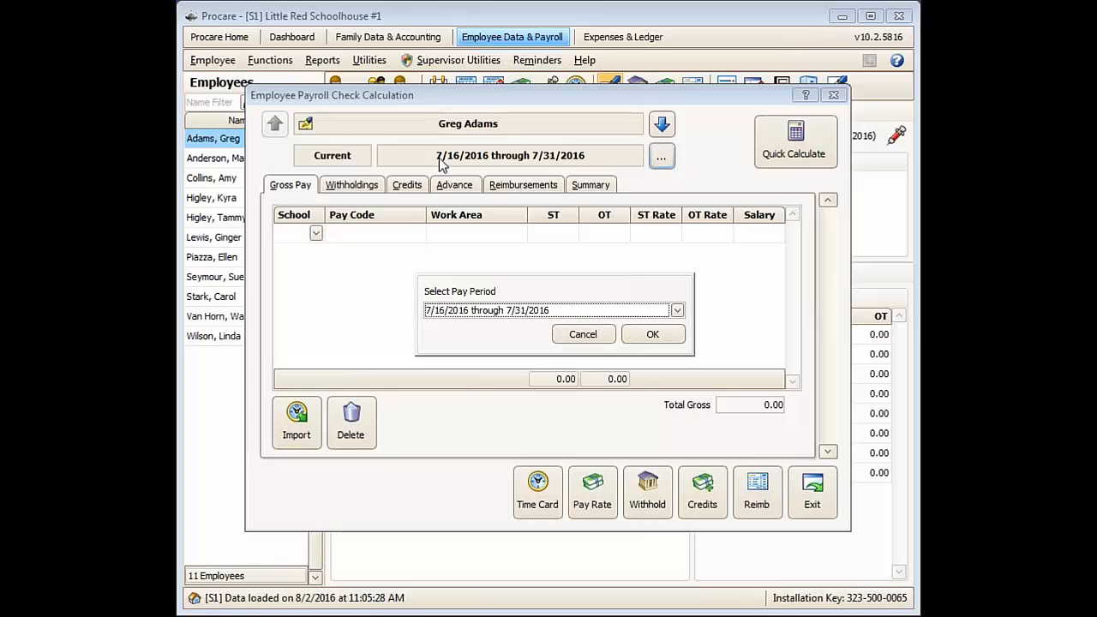
click(677, 310)
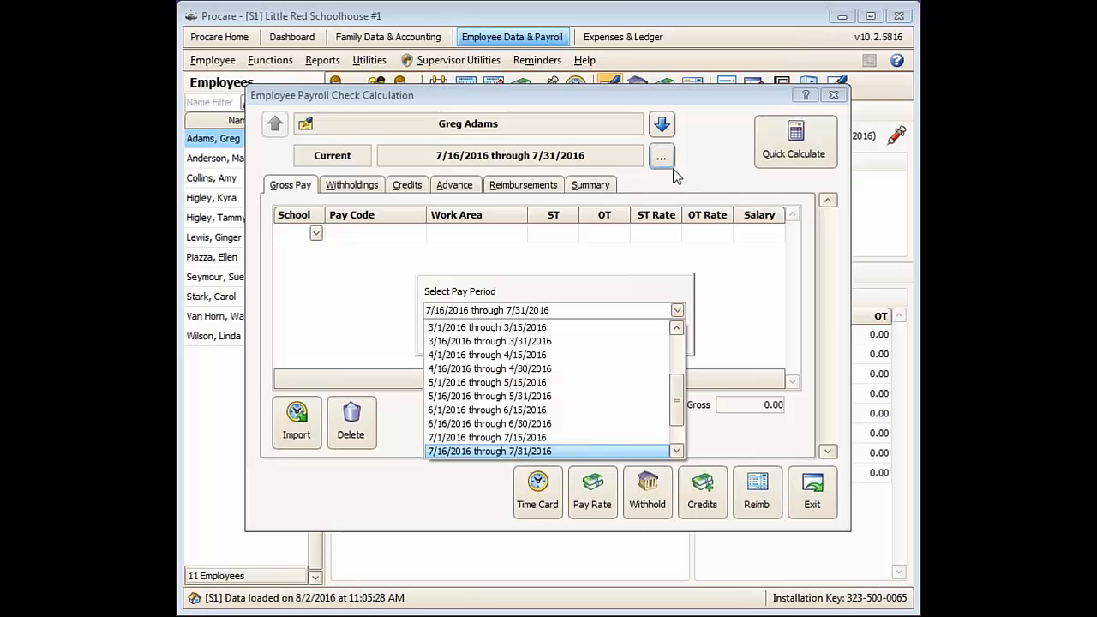
click(454, 452)
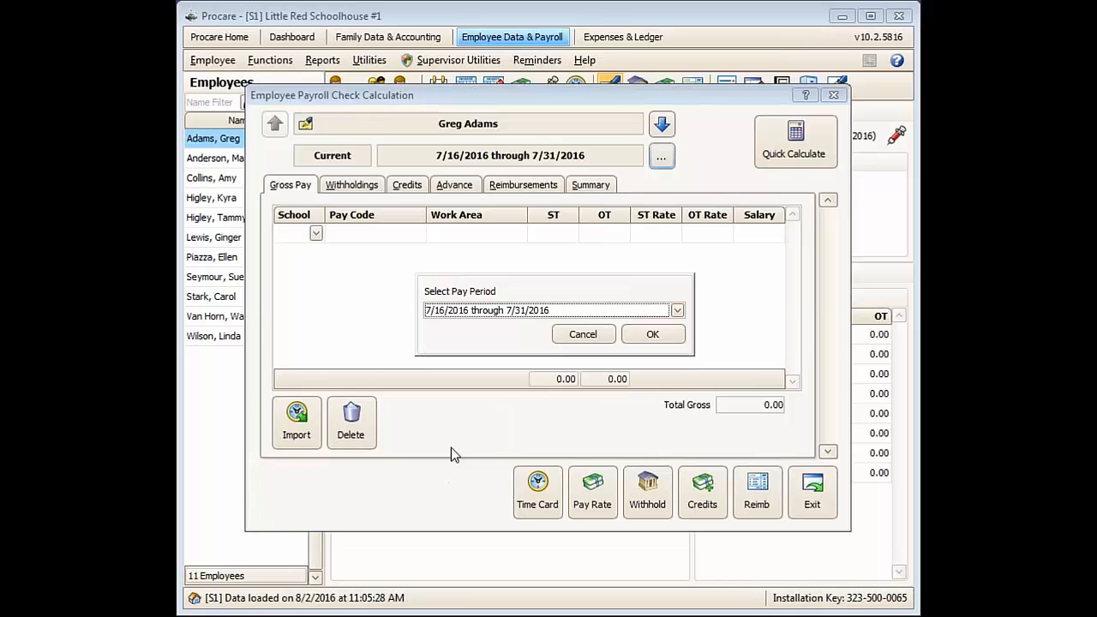
click(659, 339)
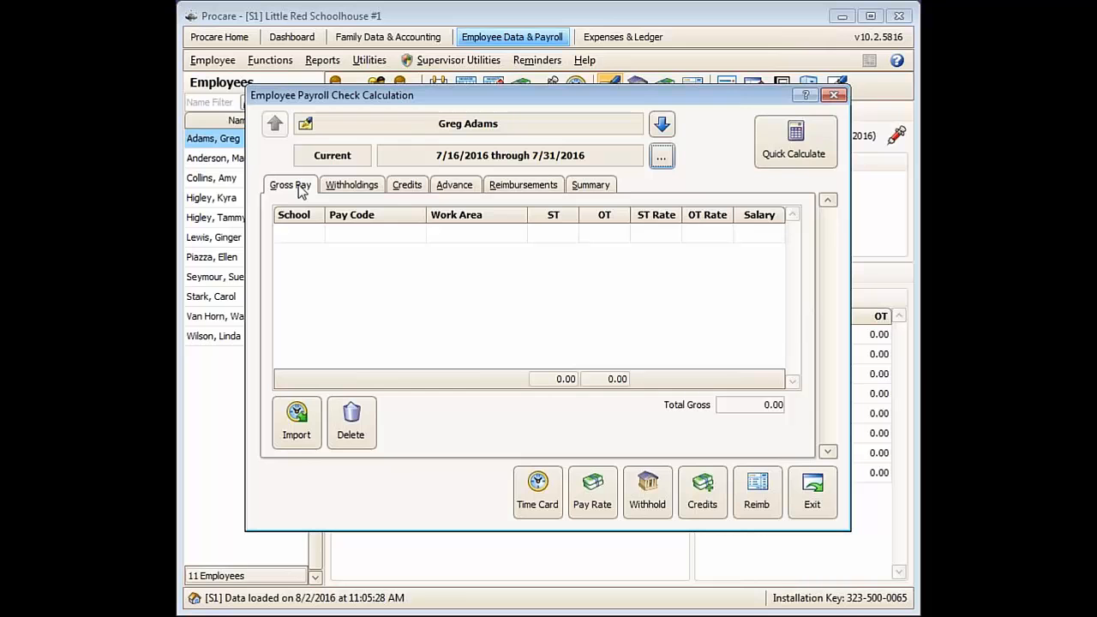
Import the employee's time card hours into gross pay and exit the check calculation without posting.
click(295, 444)
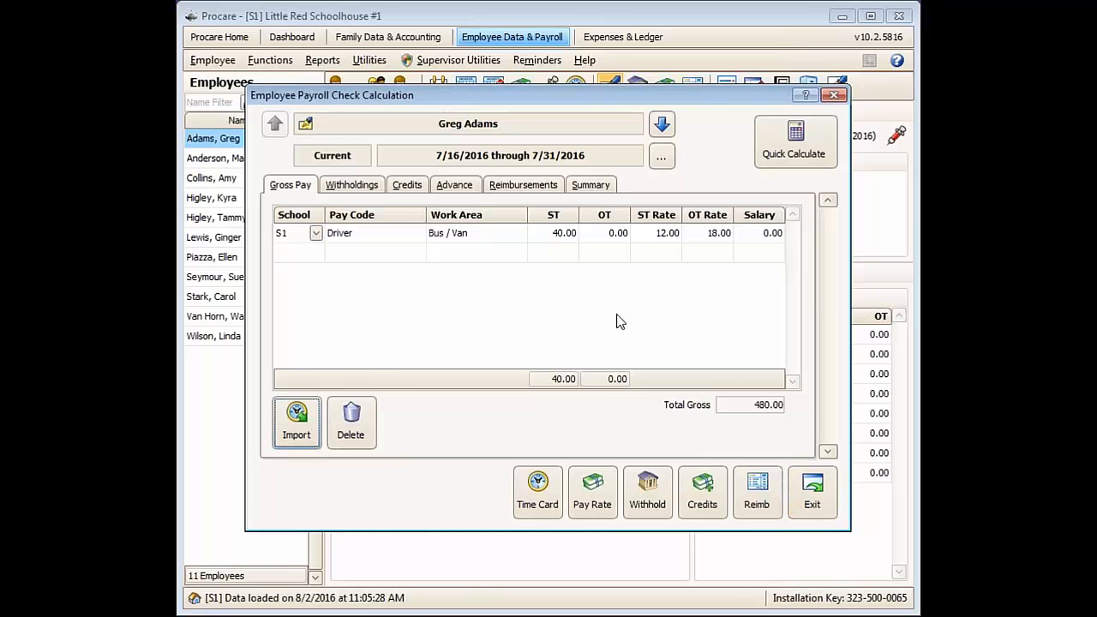
click(812, 506)
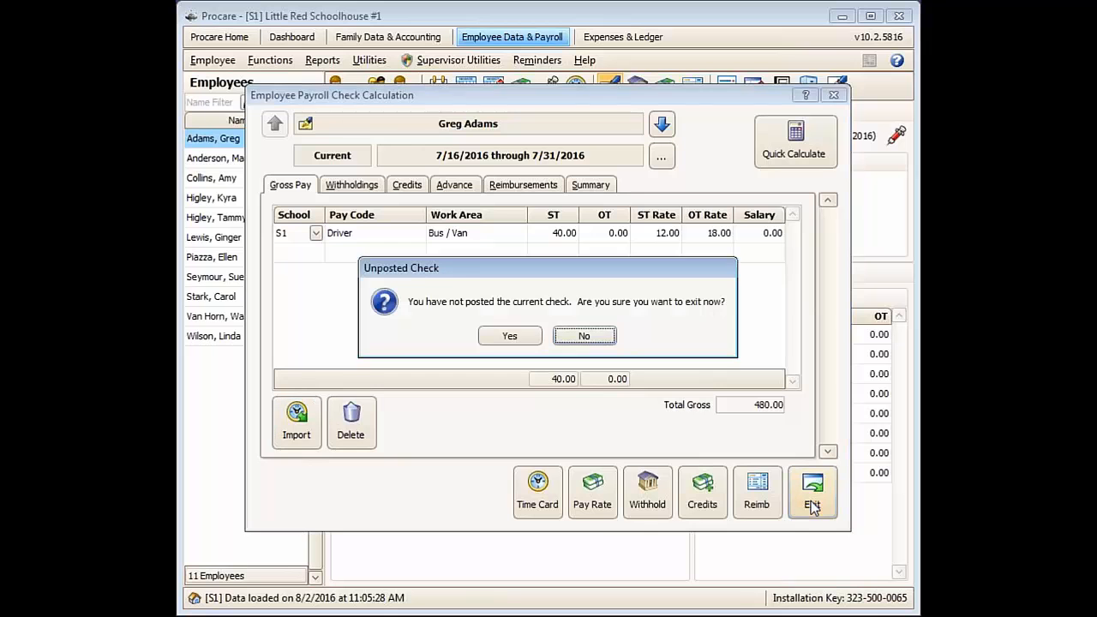
click(507, 335)
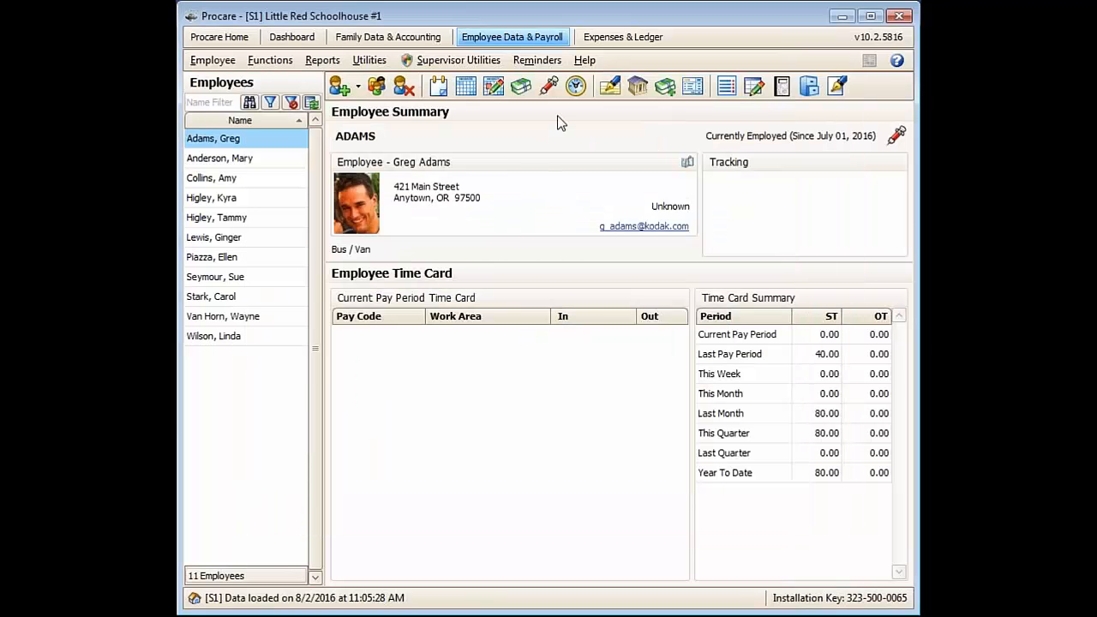
Reopen the payroll check calculation and enter a gross pay line for school S1, pay code Driver and work area Bus / Van.
click(603, 84)
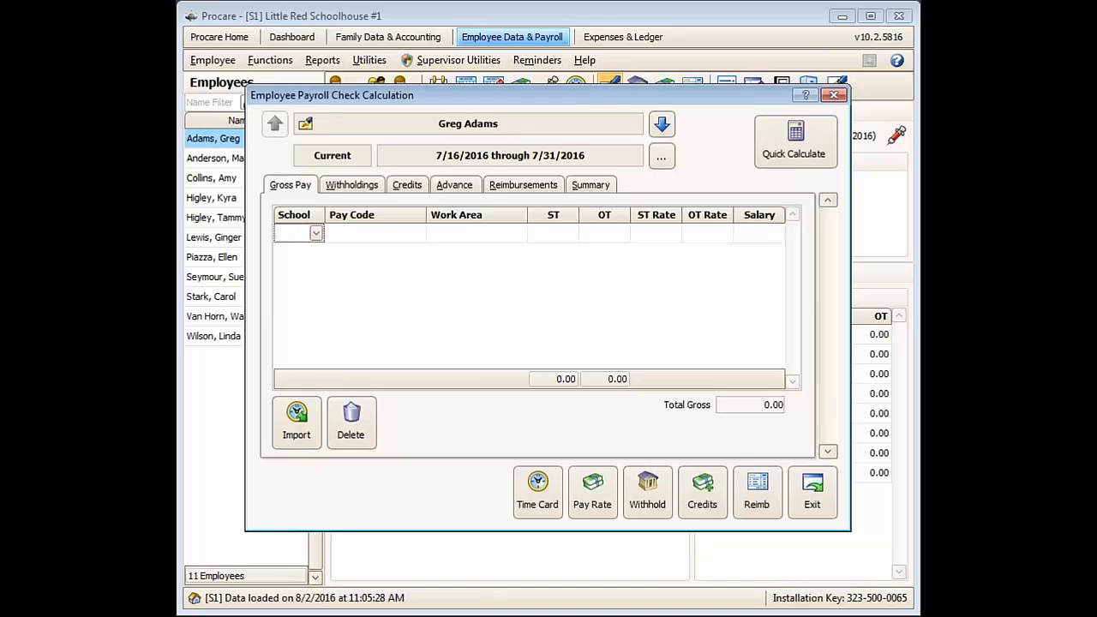
click(317, 233)
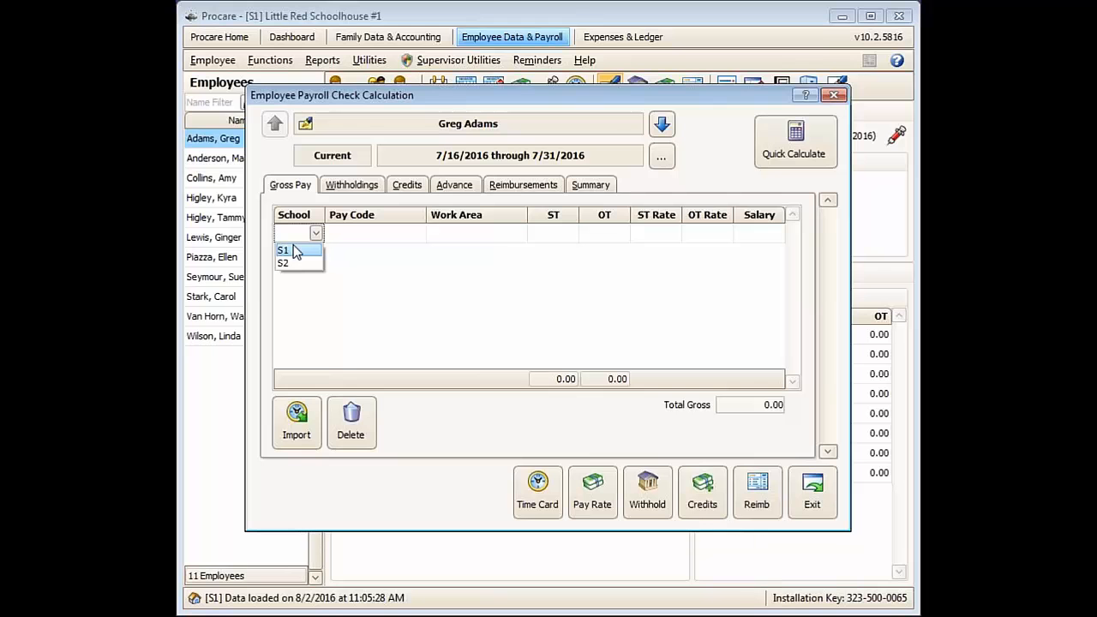
click(294, 250)
click(357, 235)
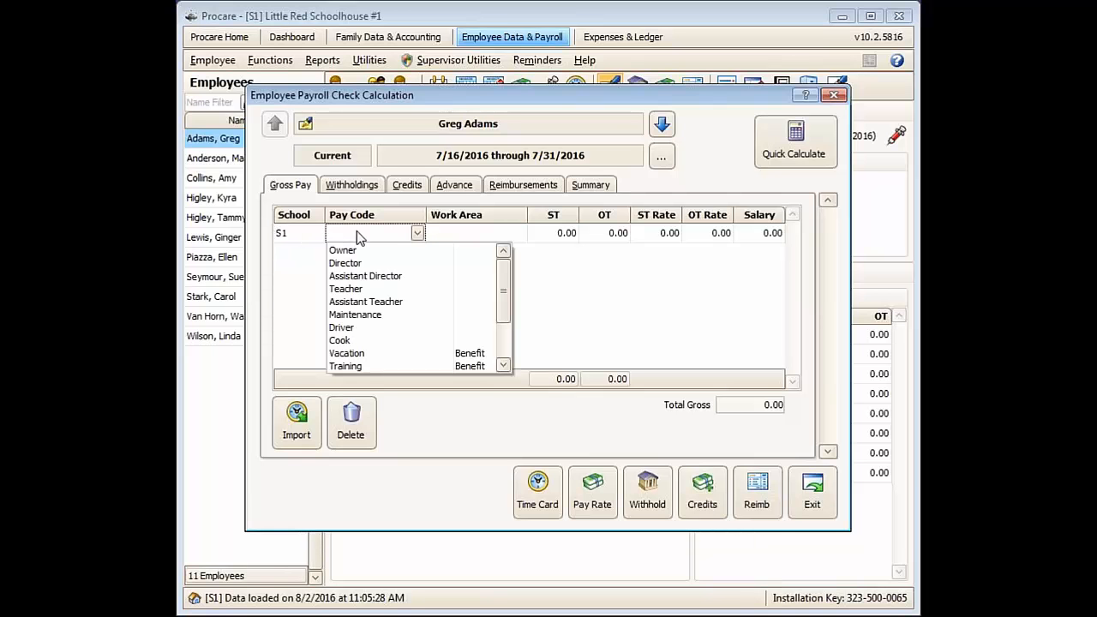
click(343, 328)
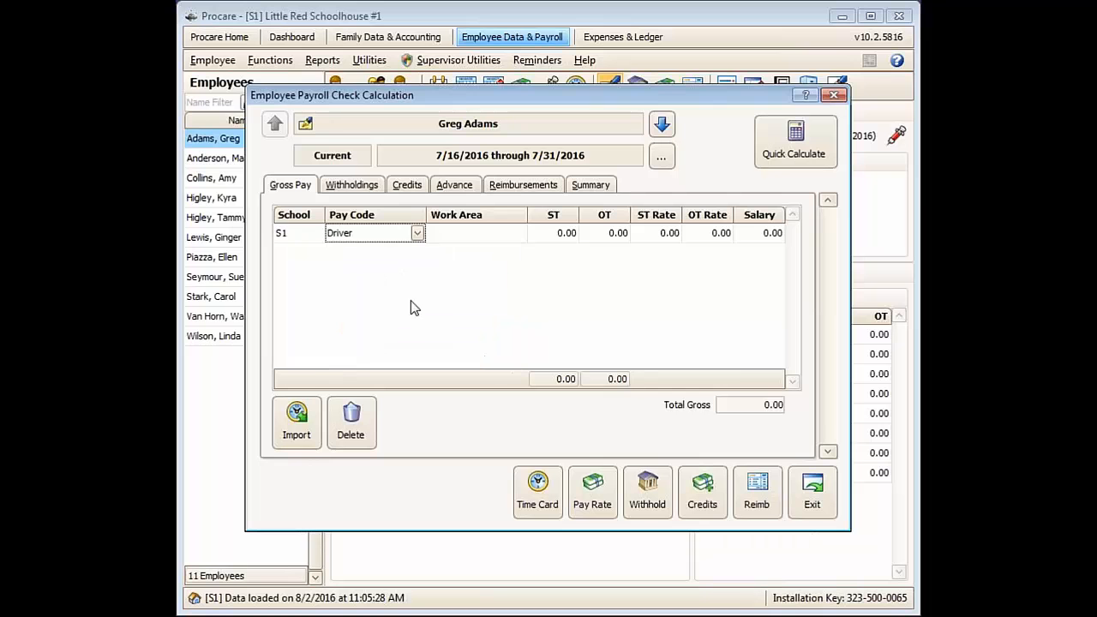
click(456, 239)
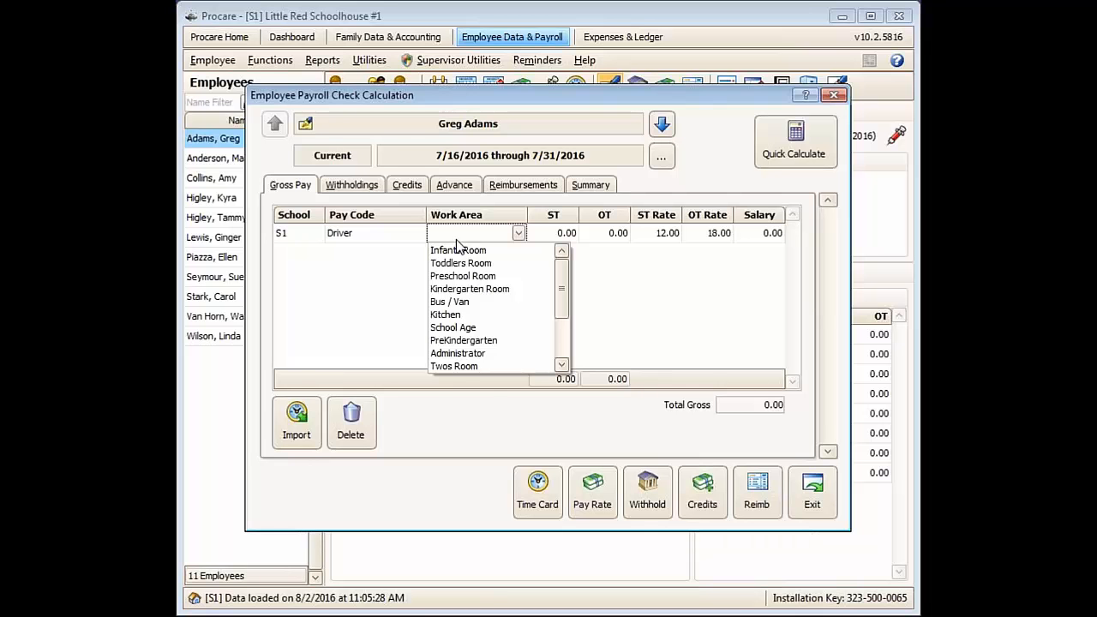
click(444, 303)
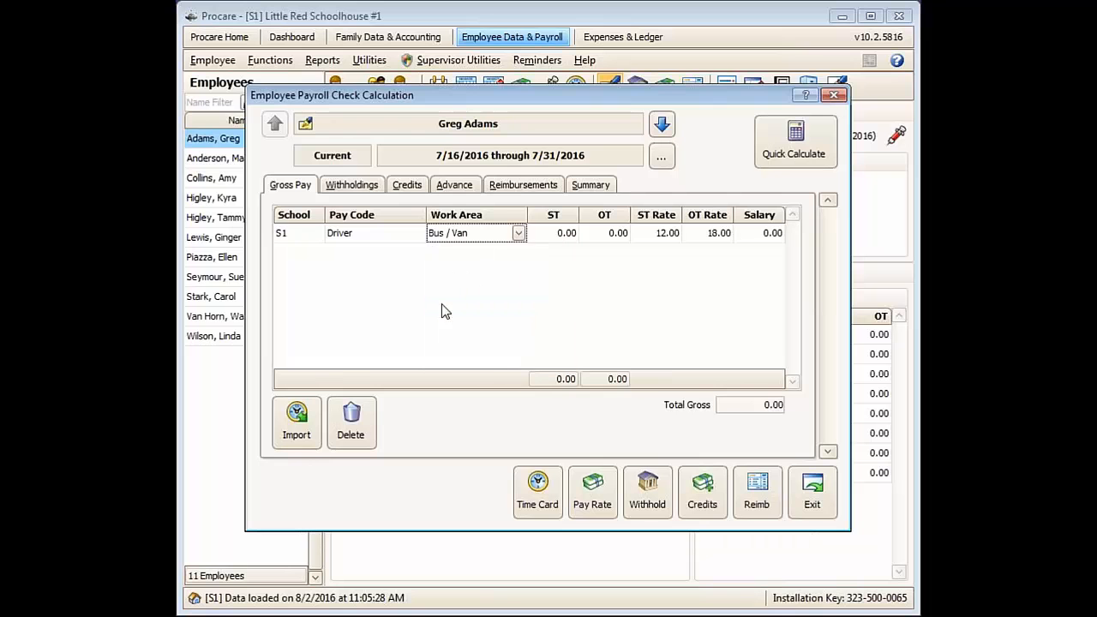
click(545, 235)
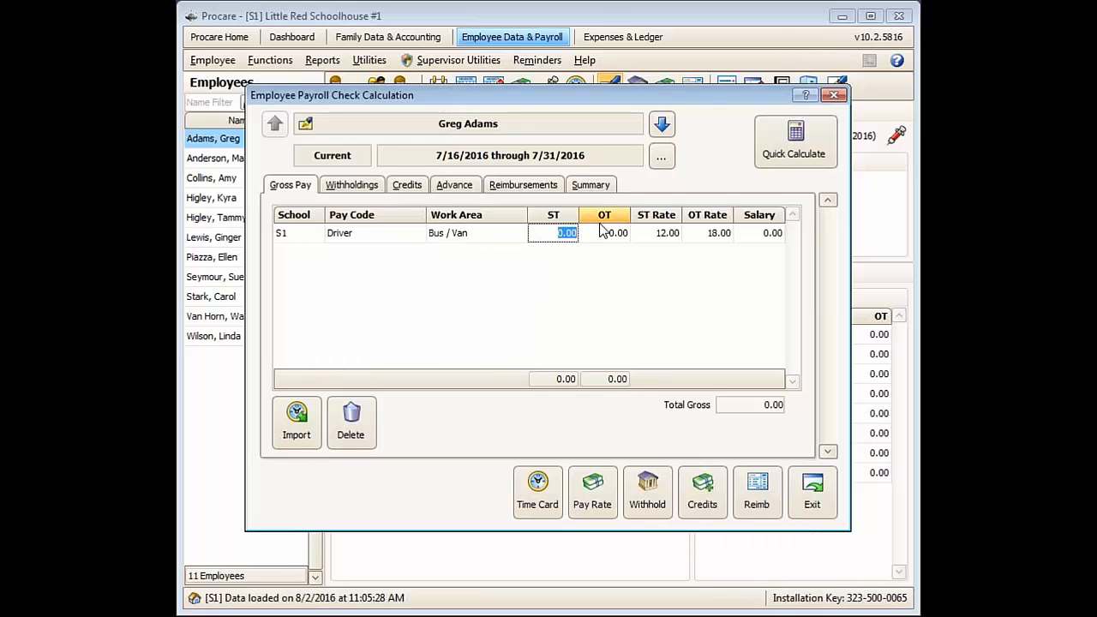
text(12.00)
key(Tab)
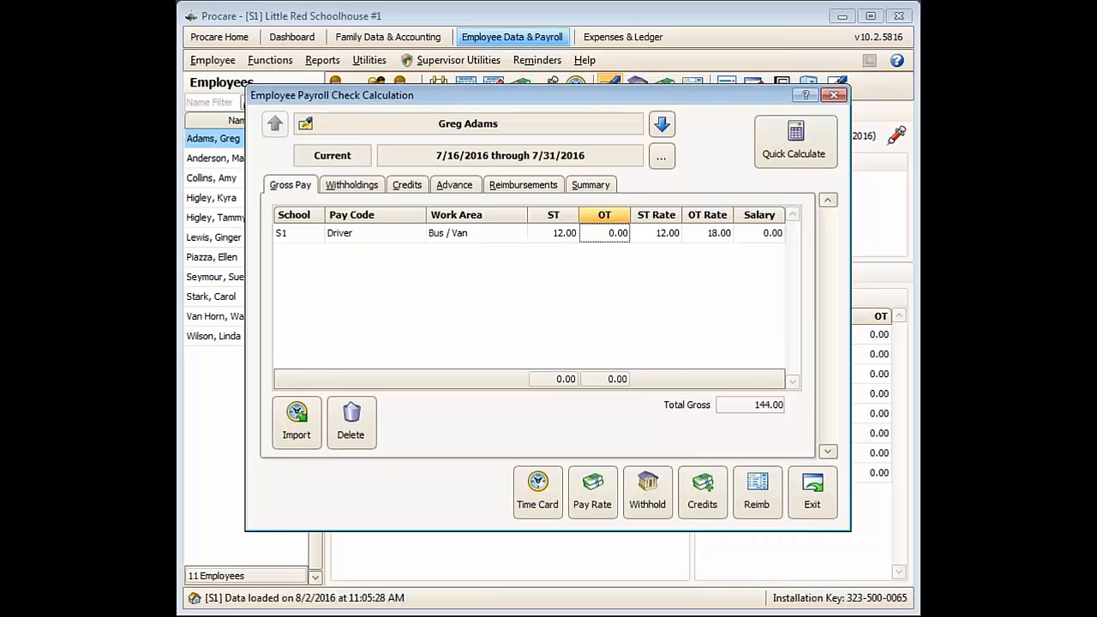
Set the ST hours of the Driver gross pay line to 40.00.
click(548, 234)
text(40.00)
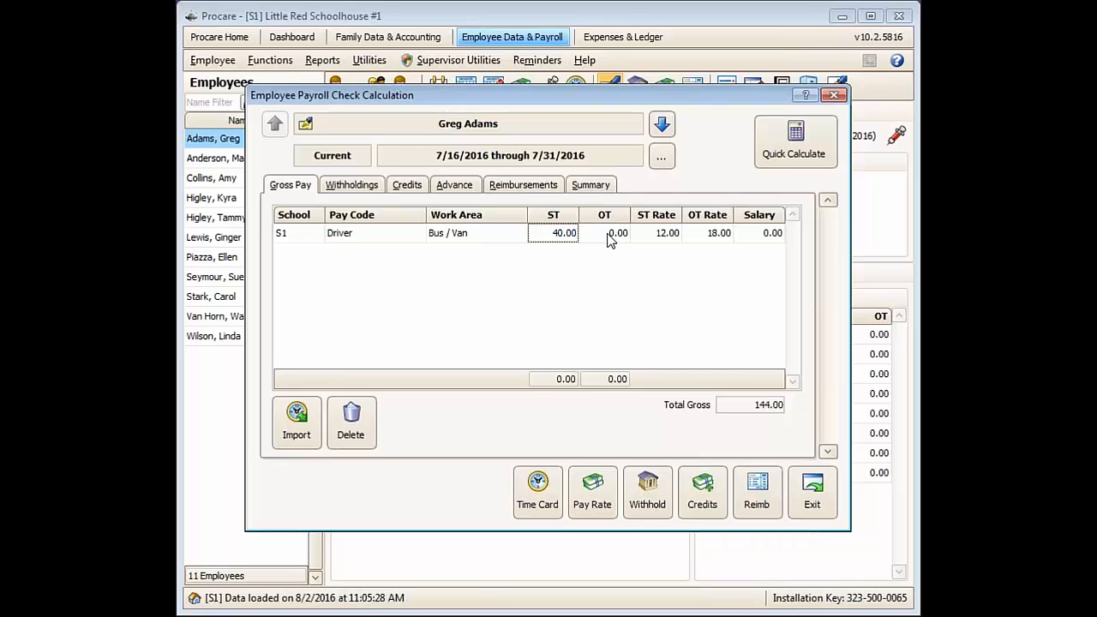
key(Tab)
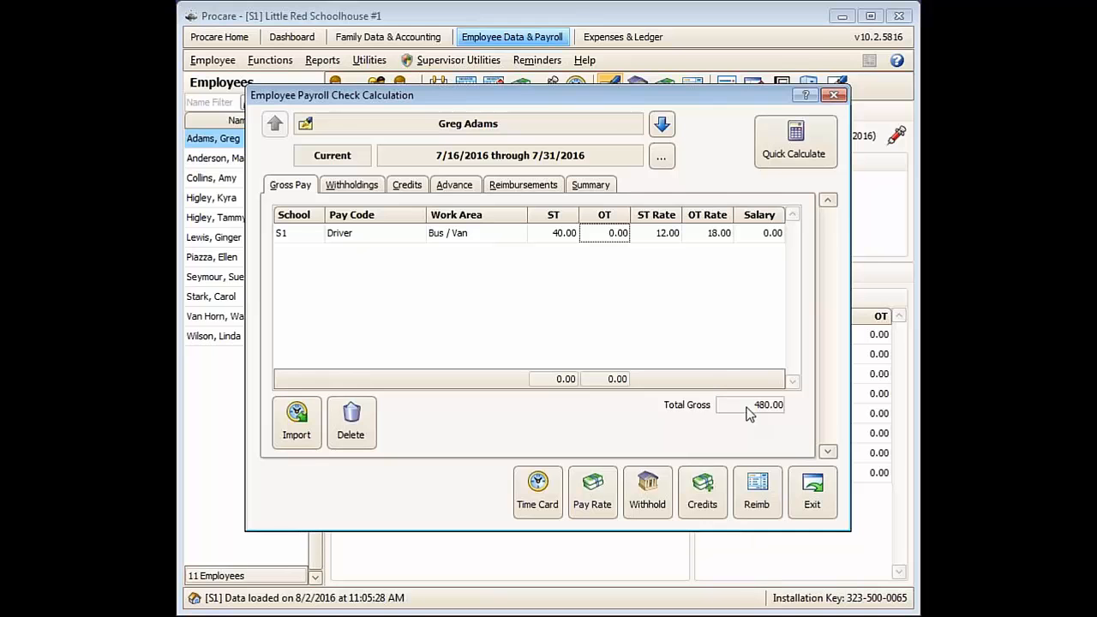
Calculate the withholdings for the check and go through the amount of each tax and the health plan.
click(353, 185)
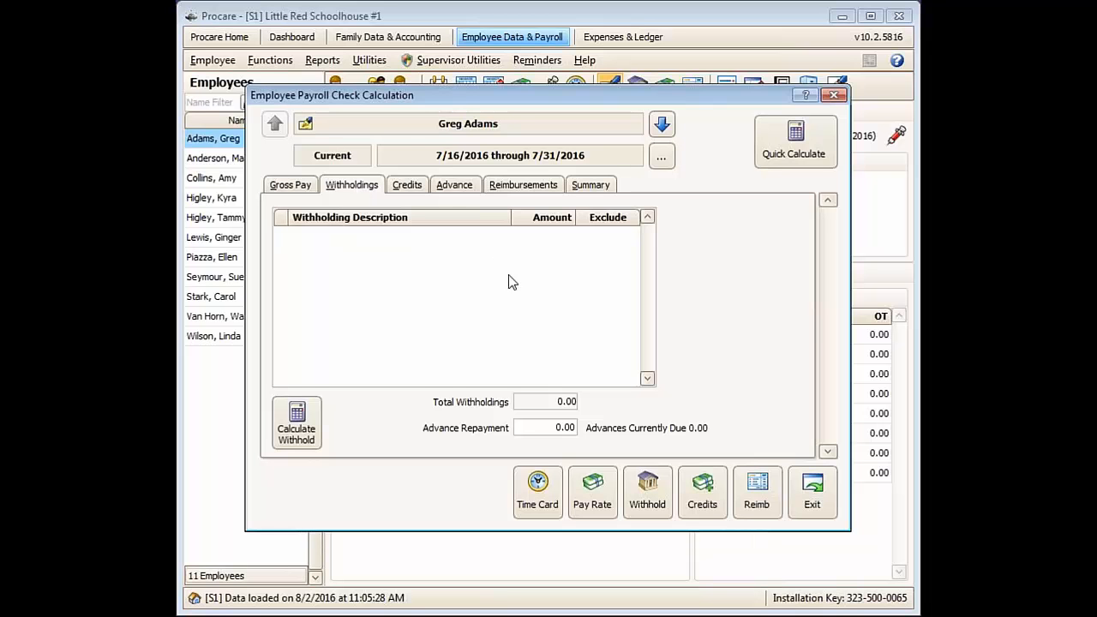
click(313, 442)
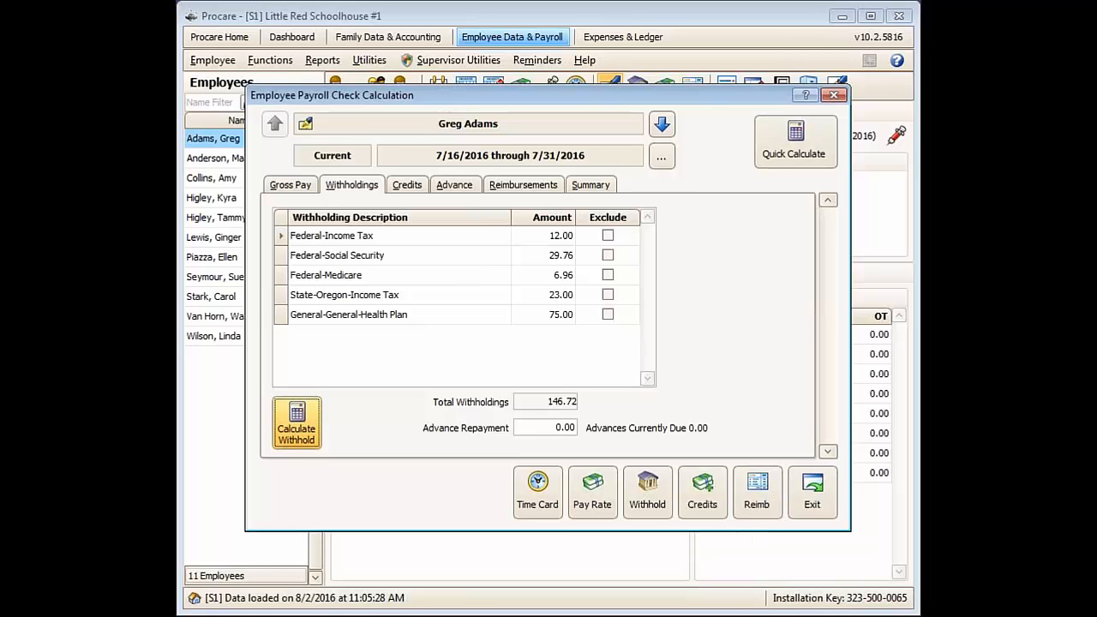
click(551, 235)
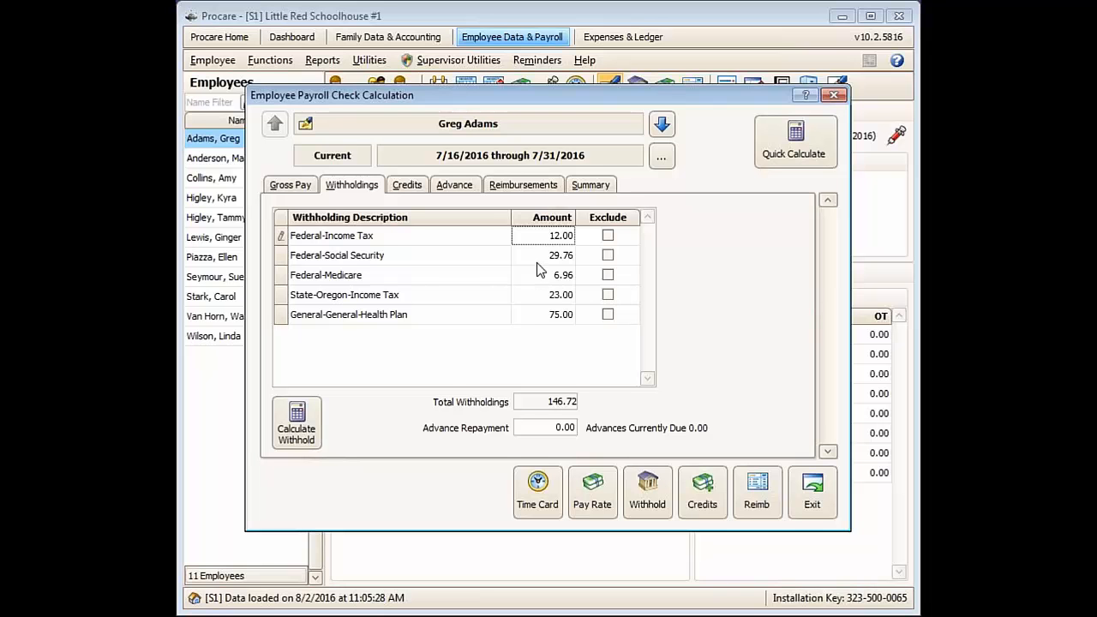
click(538, 256)
click(532, 278)
click(532, 295)
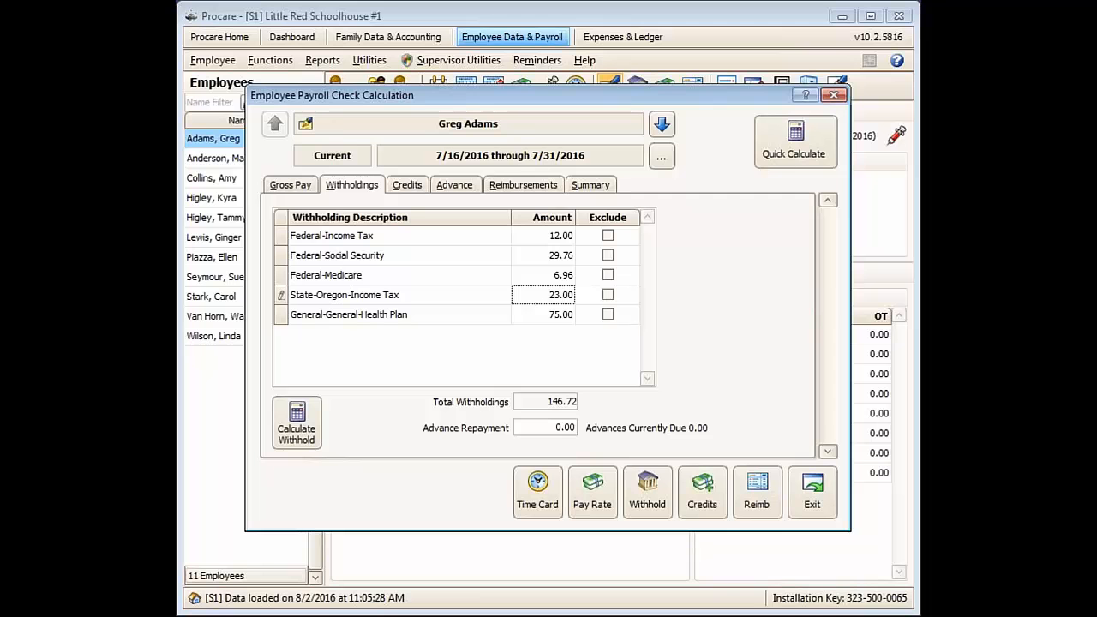
click(542, 315)
drag(548, 315, 610, 316)
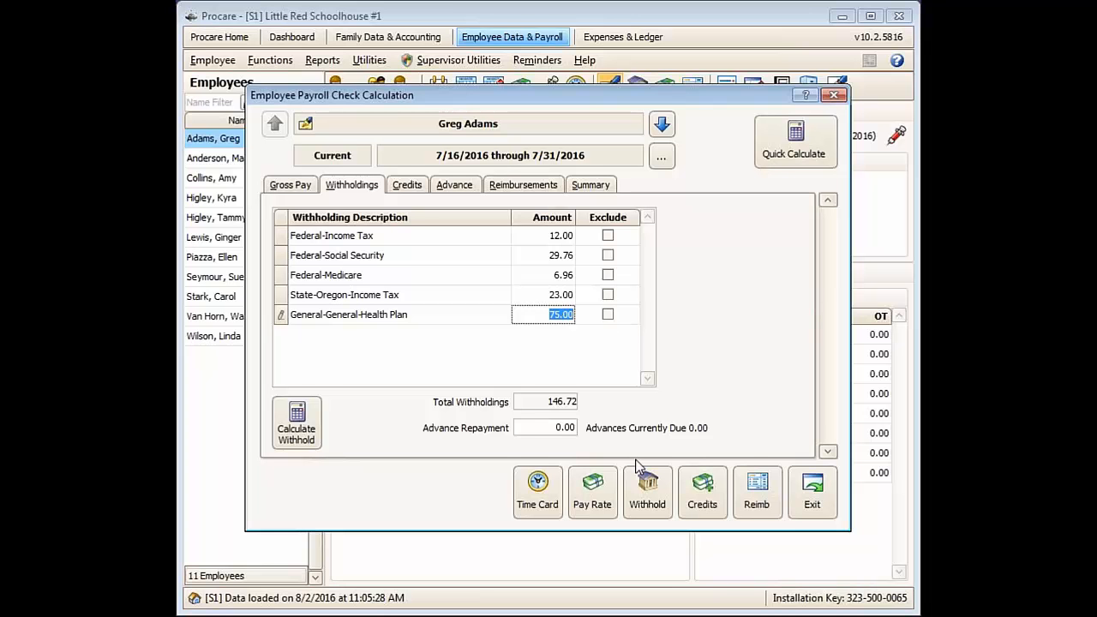
Look over the check's credits and enter a current advance of 100 for the employee.
click(406, 185)
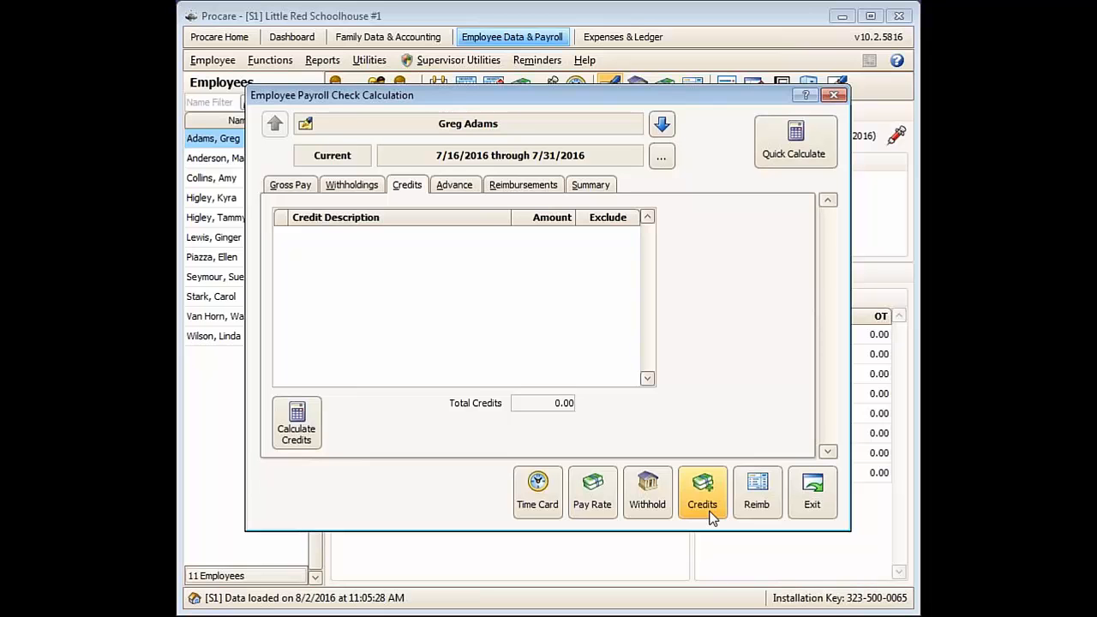
click(469, 186)
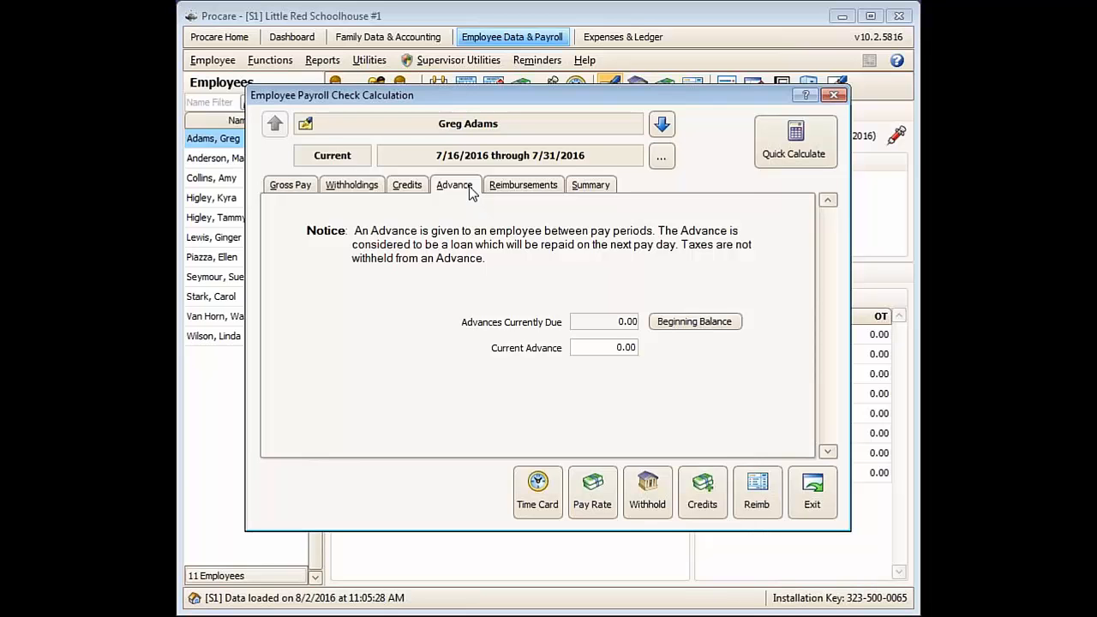
click(611, 351)
text(100)
Examine the expense accounts and amount field available for a non-taxable reimbursement line on the check.
click(517, 190)
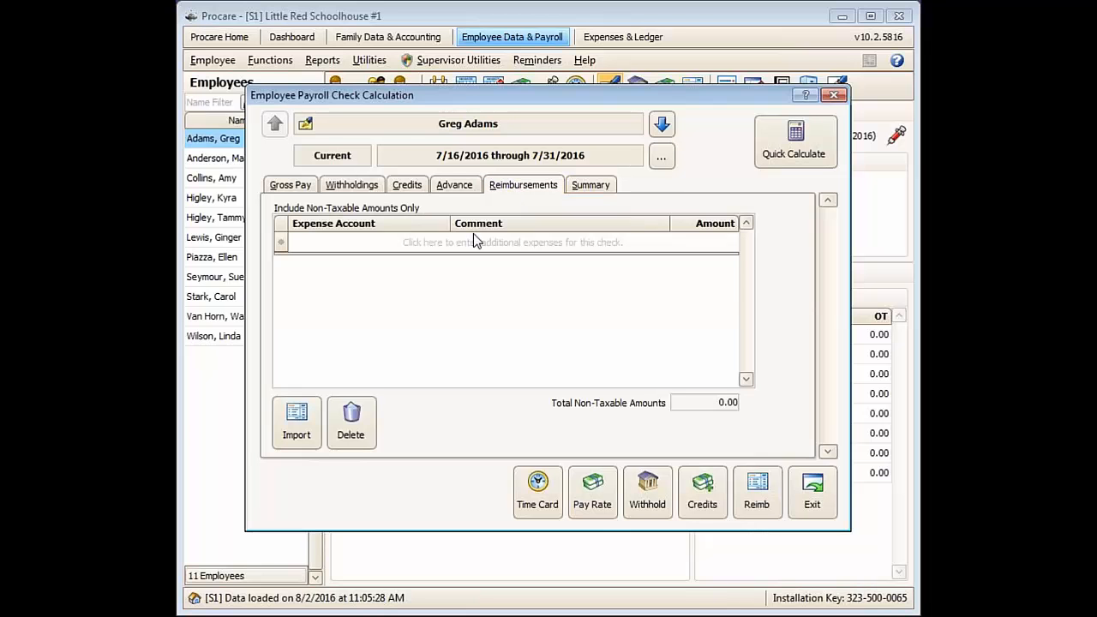
click(376, 241)
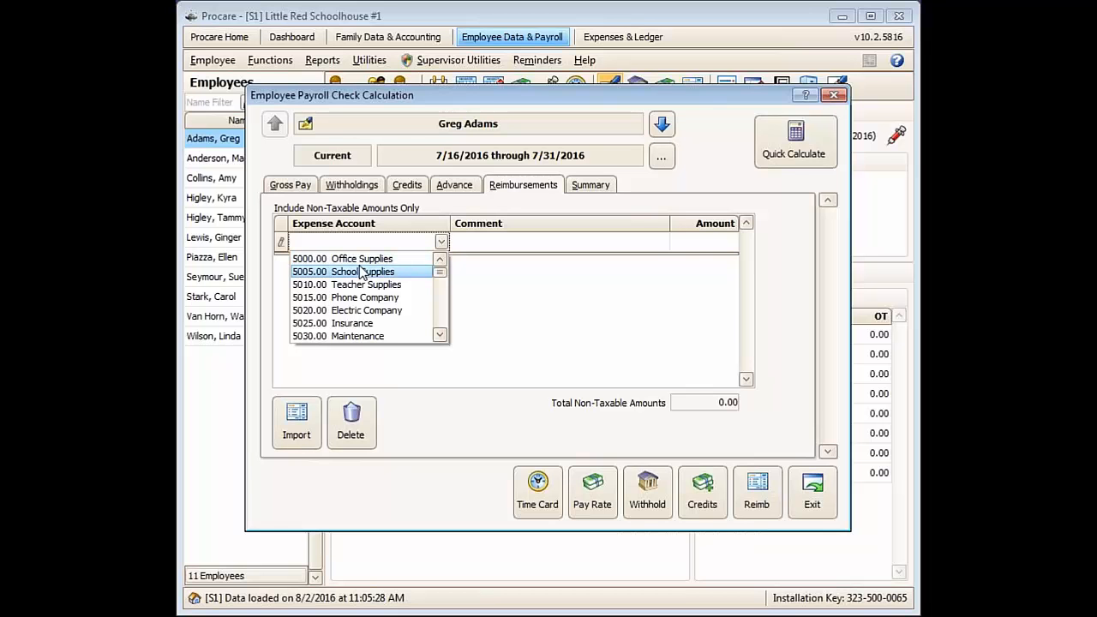
click(701, 241)
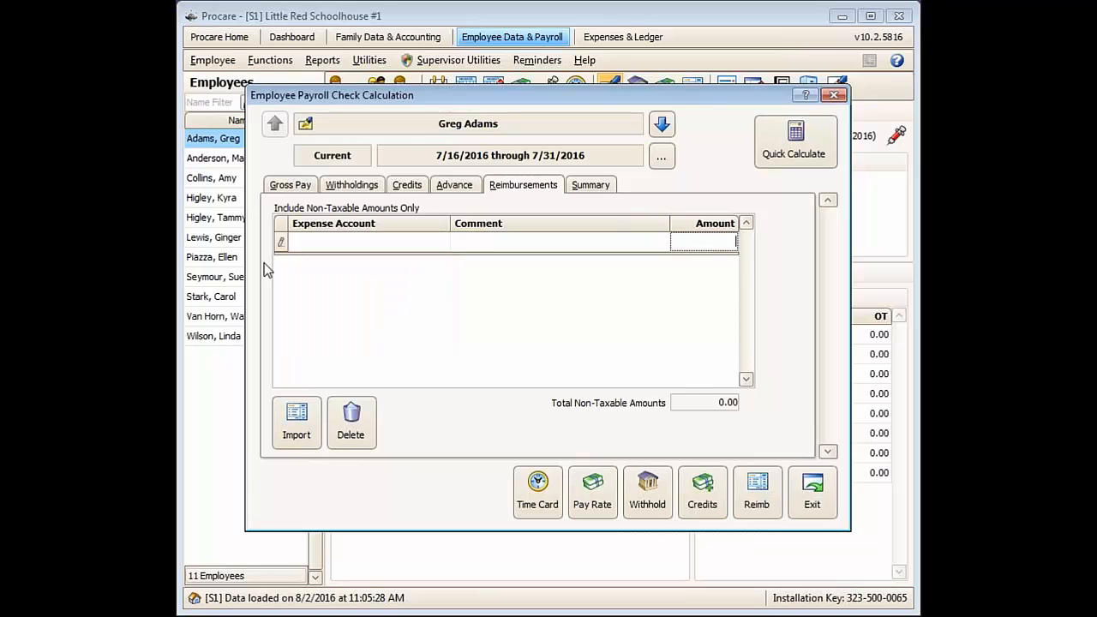
Review the check summary, post the check with the Post & Print Later option and exit the check calculation.
click(607, 186)
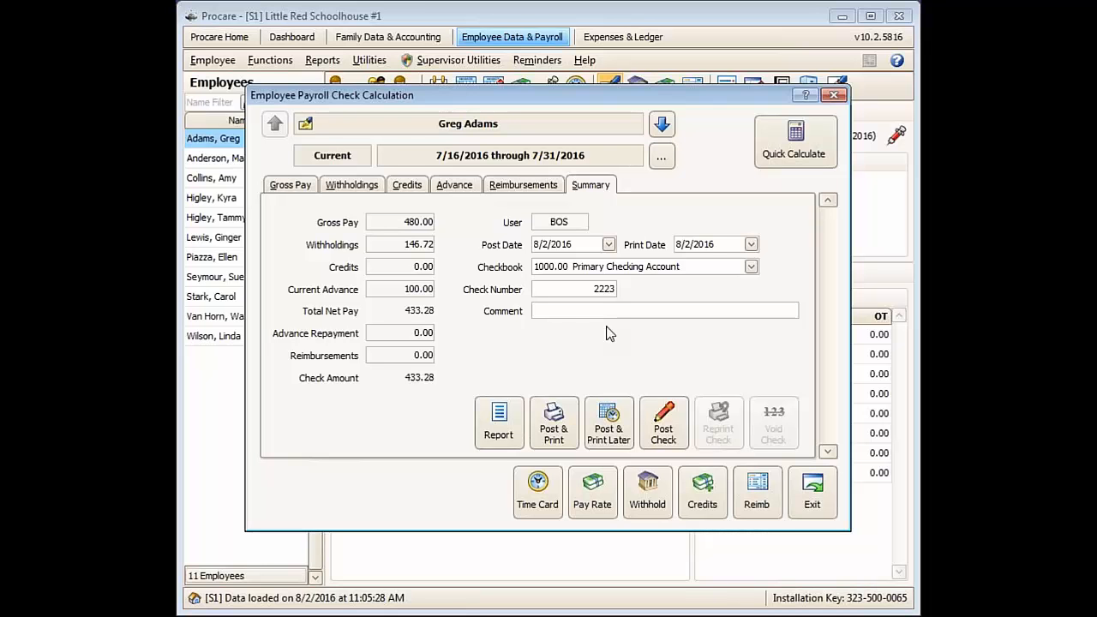
drag(582, 293, 625, 283)
click(568, 290)
drag(567, 290, 661, 297)
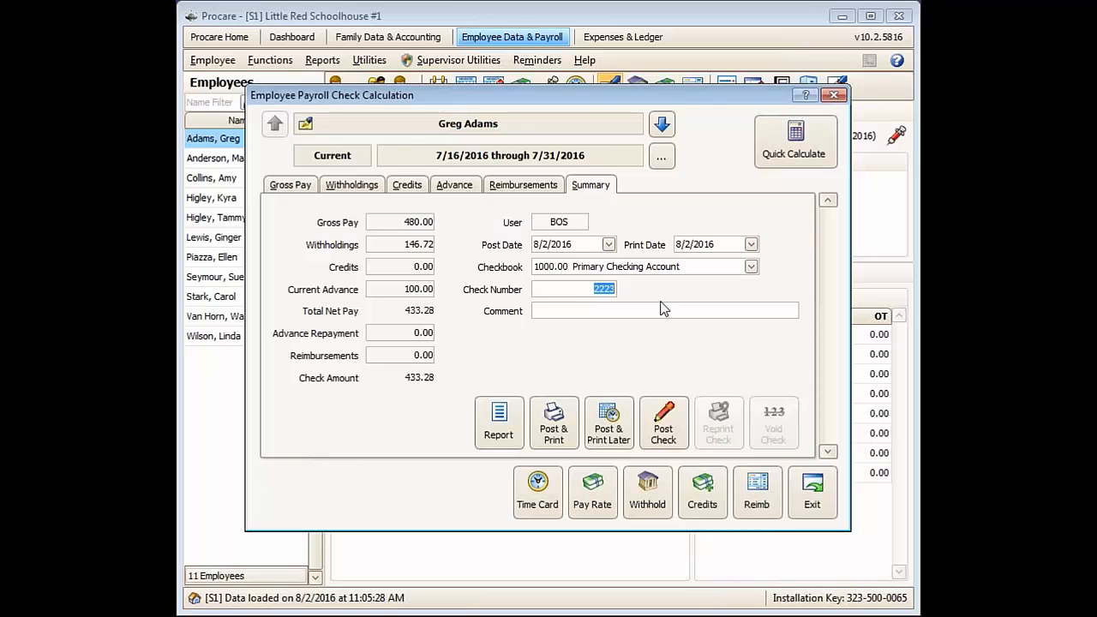
click(614, 437)
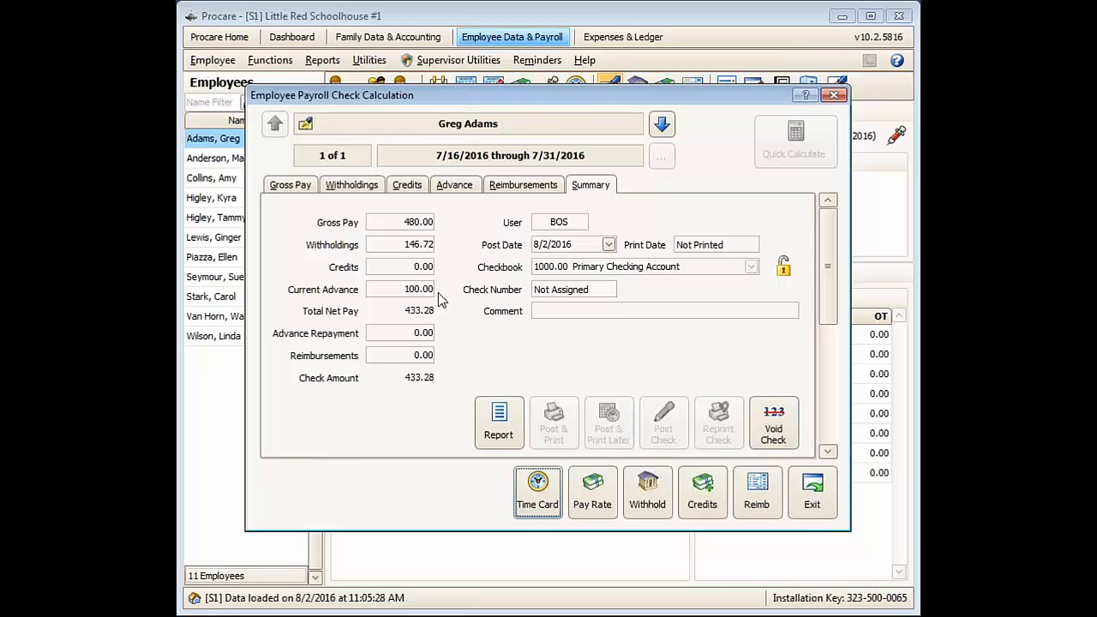
click(806, 487)
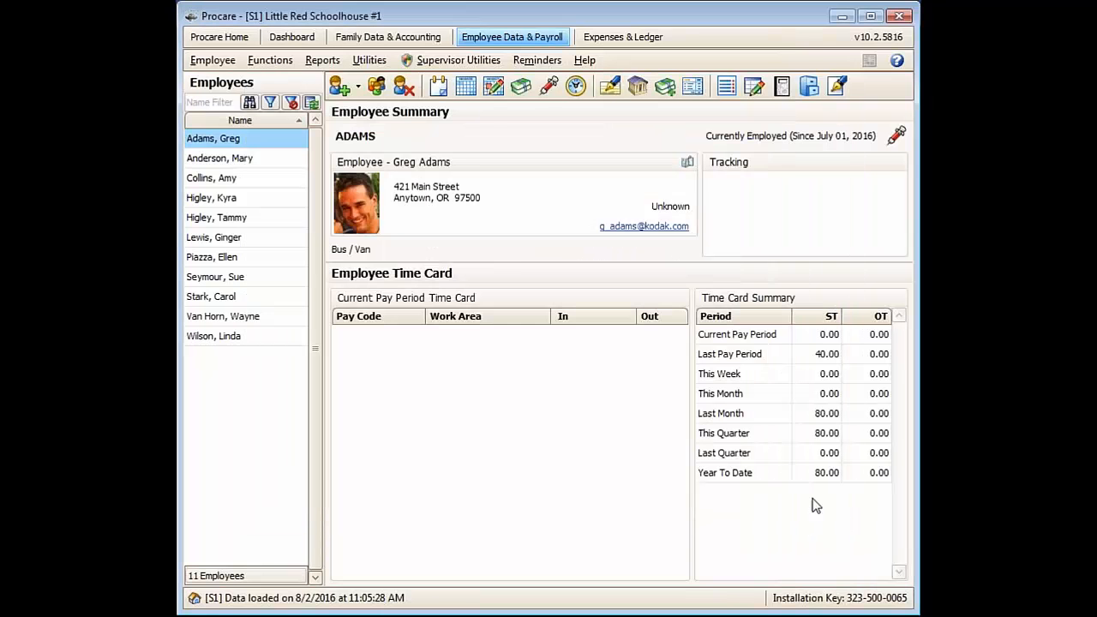
Open the payroll check calculation for the second employee in the list and run Quick Calculate for 7/16/2016 through 7/31/2016.
click(241, 159)
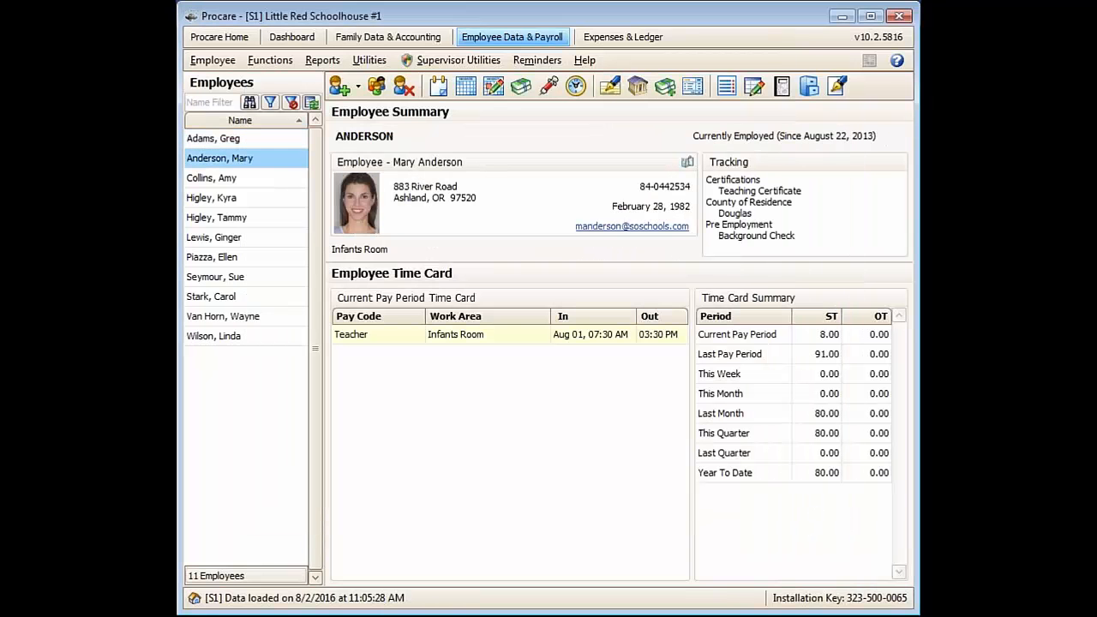
click(610, 85)
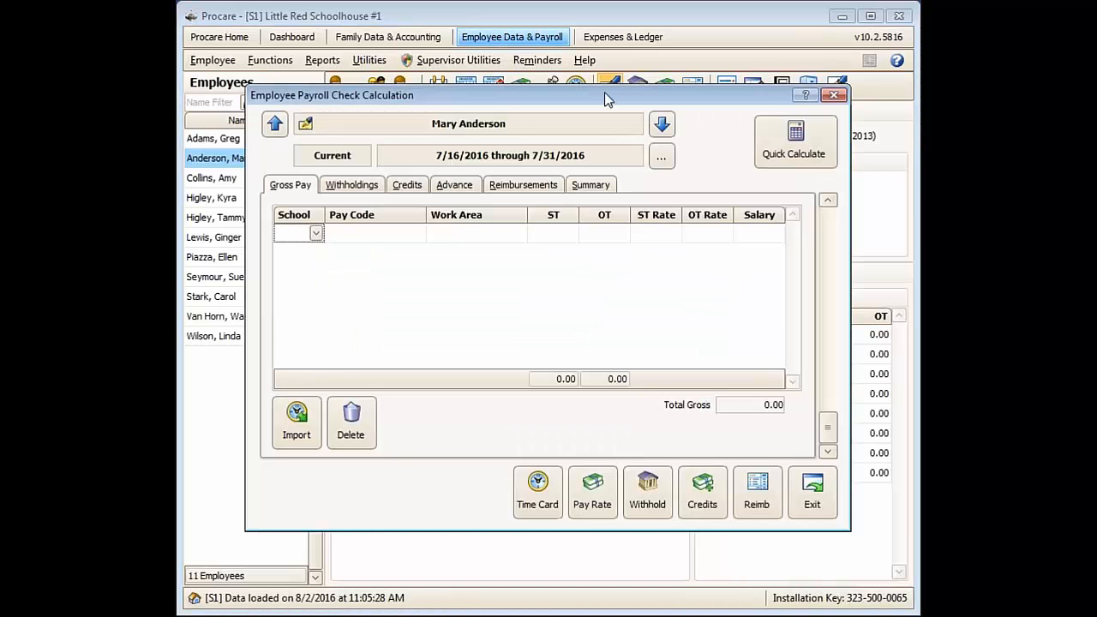
click(343, 187)
click(404, 184)
click(449, 186)
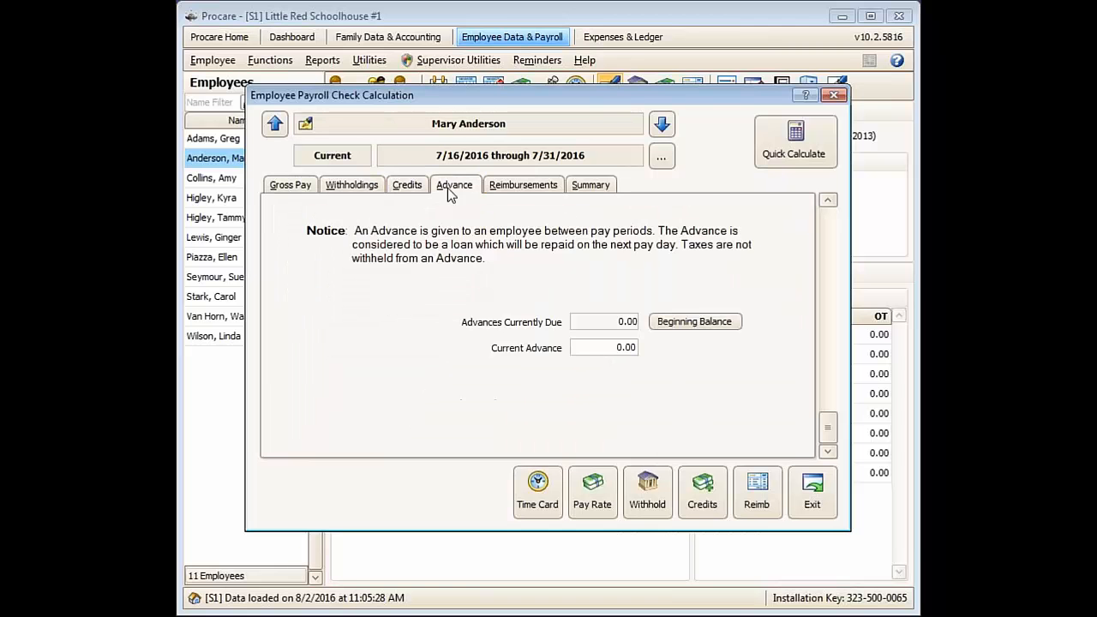
click(504, 188)
click(608, 187)
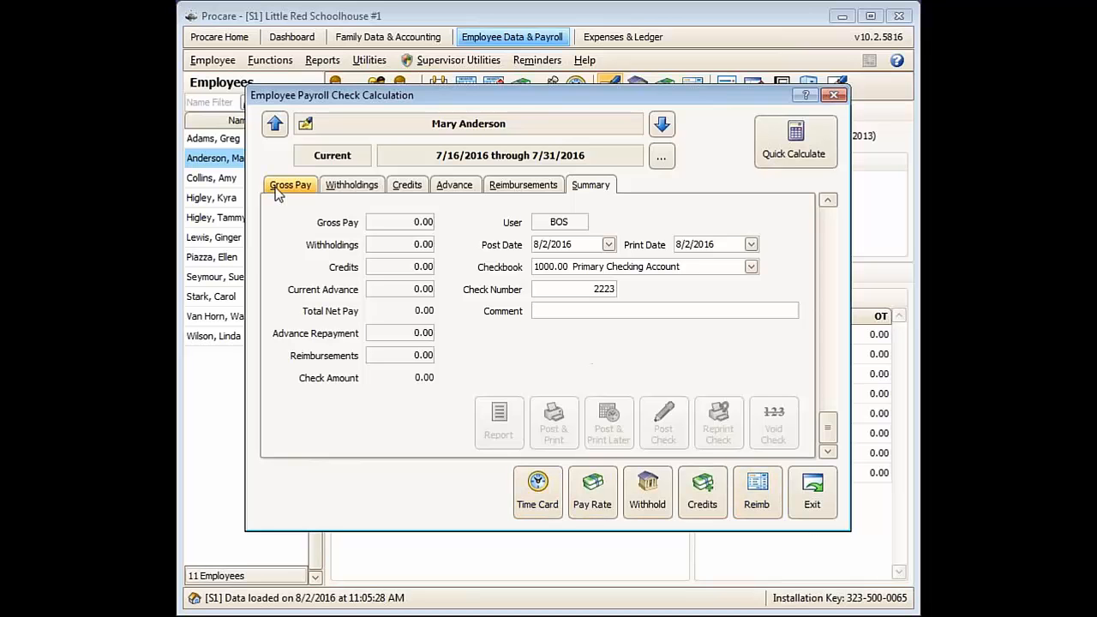
click(781, 146)
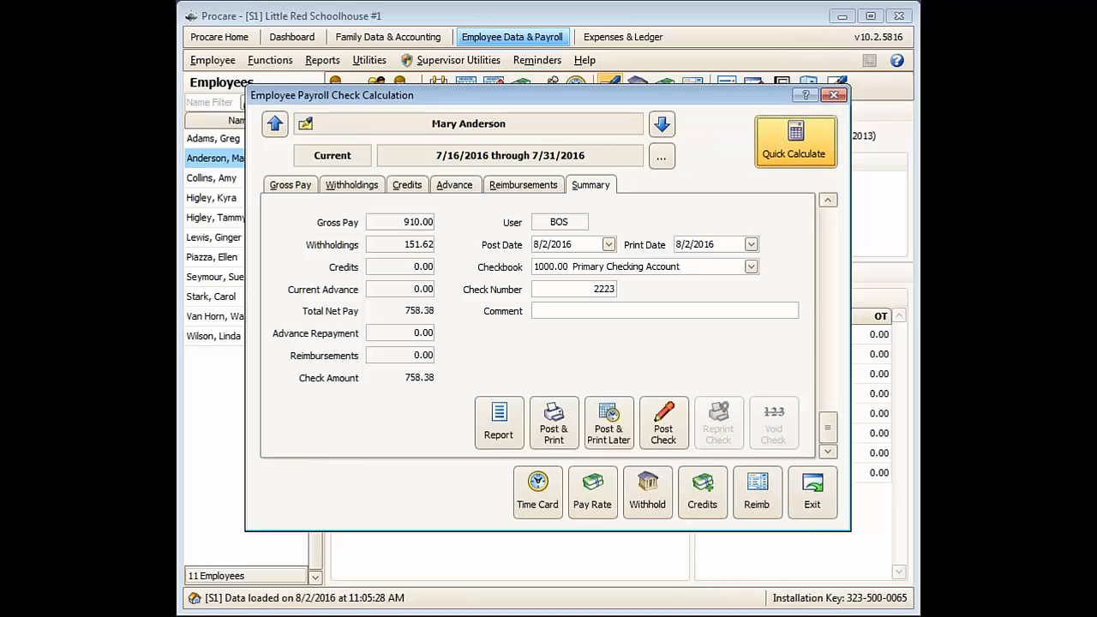
Review the quick-calculated check's gross pay, withholdings, credits, advance, reimbursements and summary, and exit without posting it.
click(275, 190)
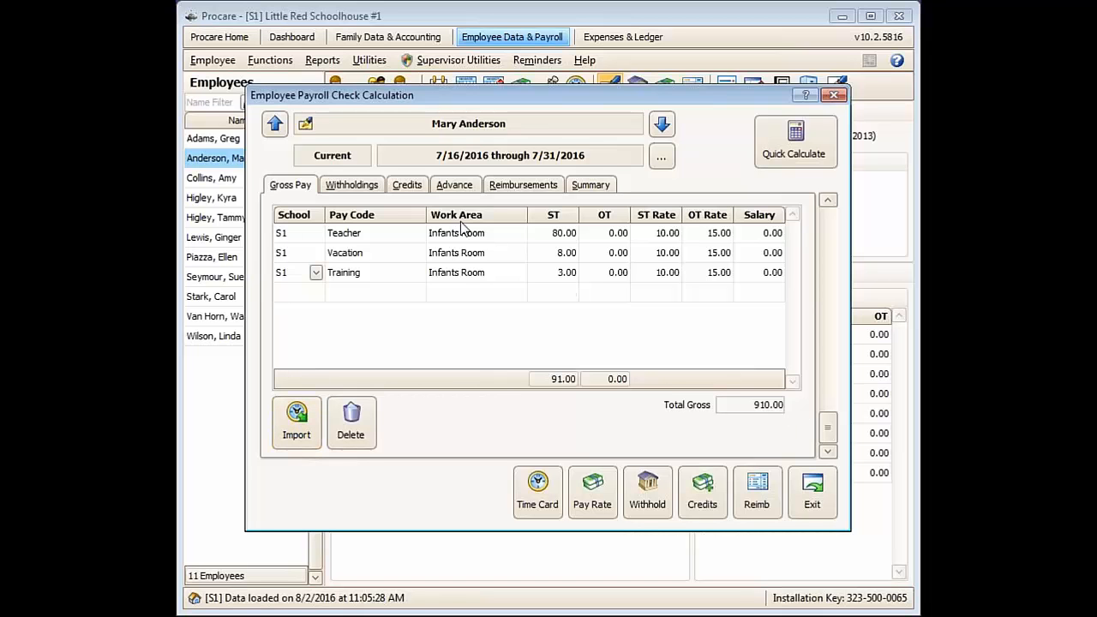
click(357, 188)
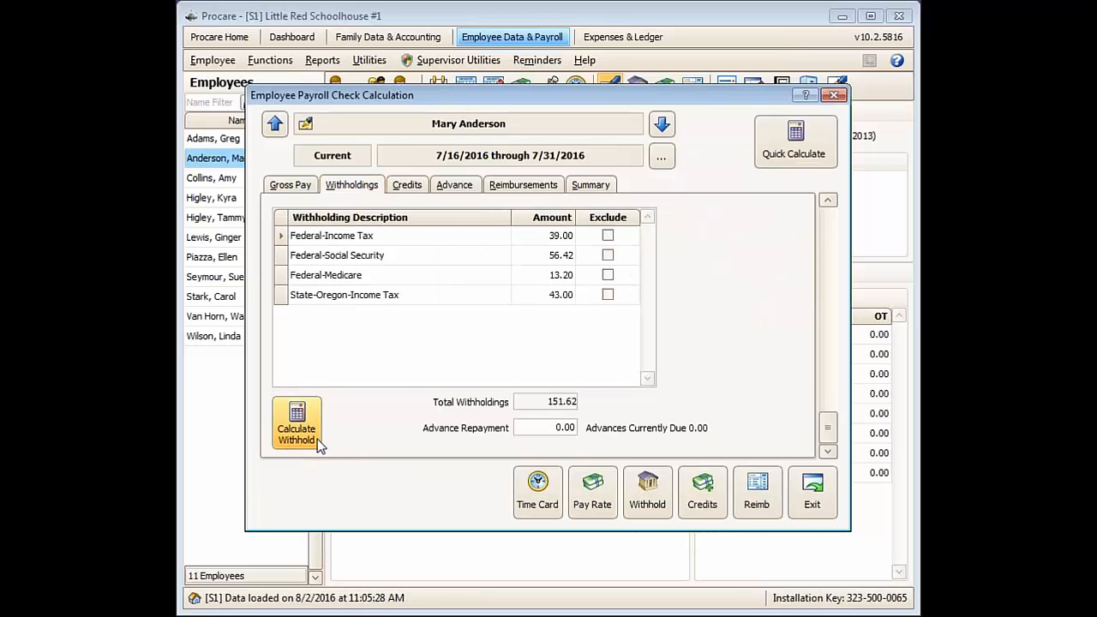
click(408, 186)
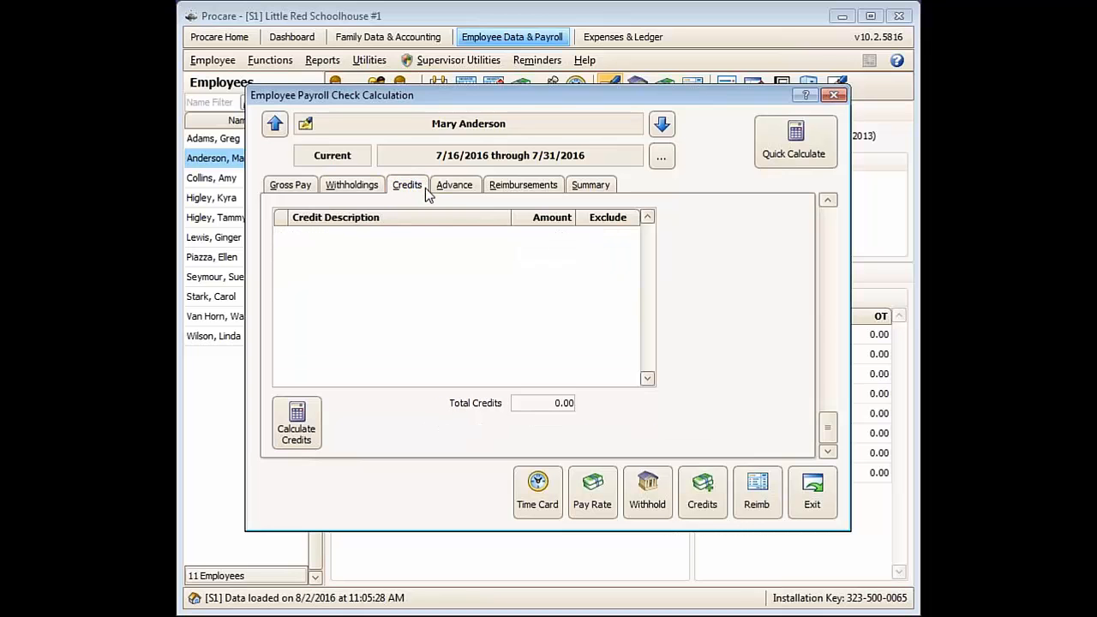
click(443, 188)
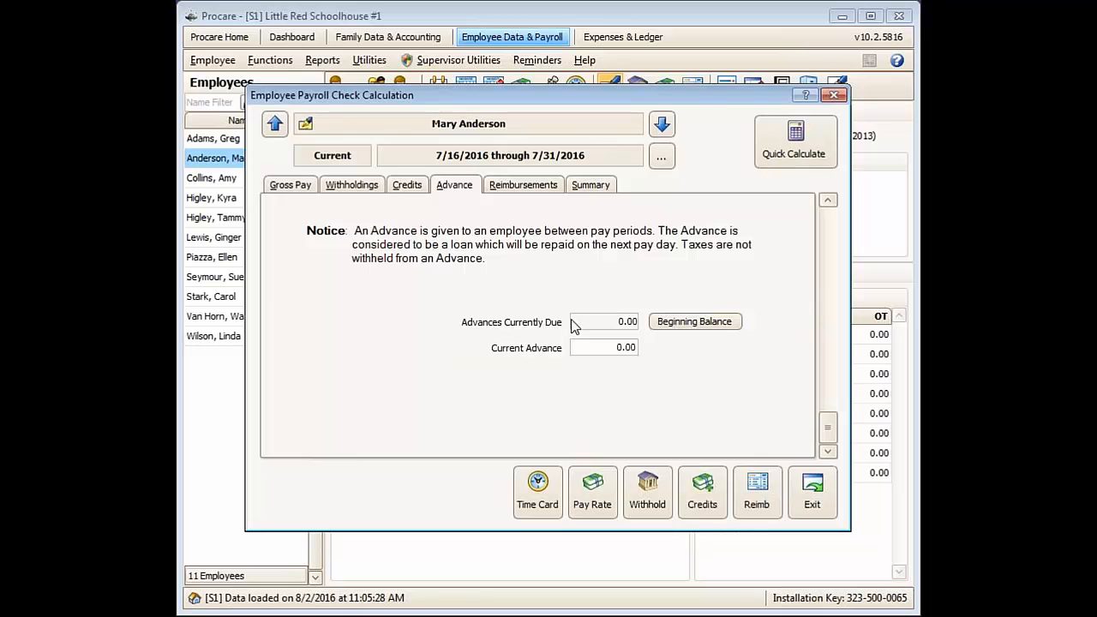
click(363, 185)
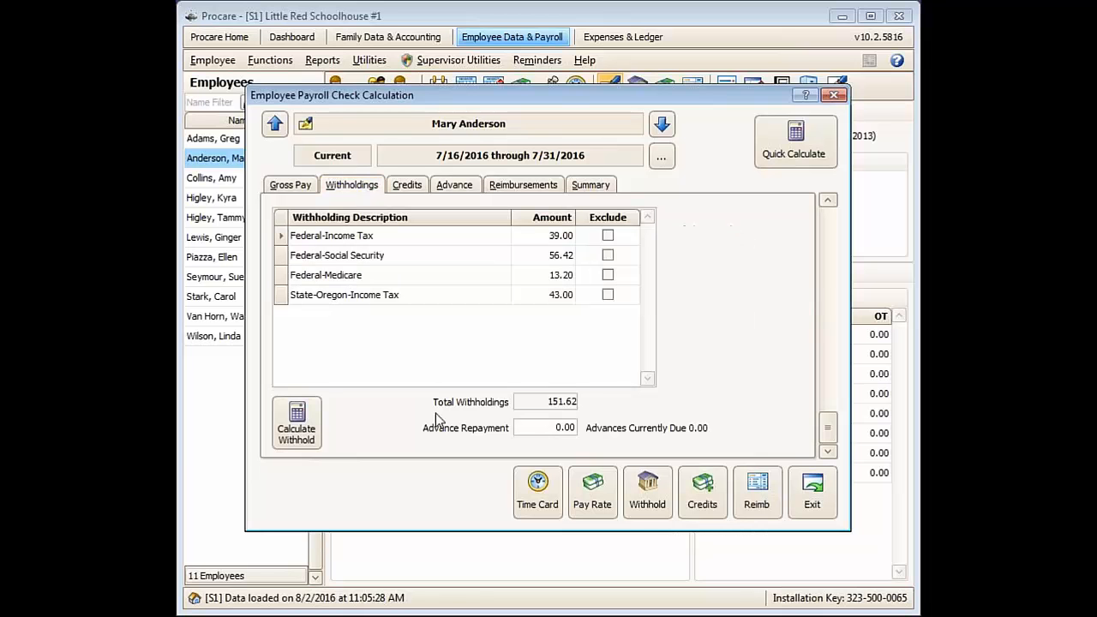
click(541, 427)
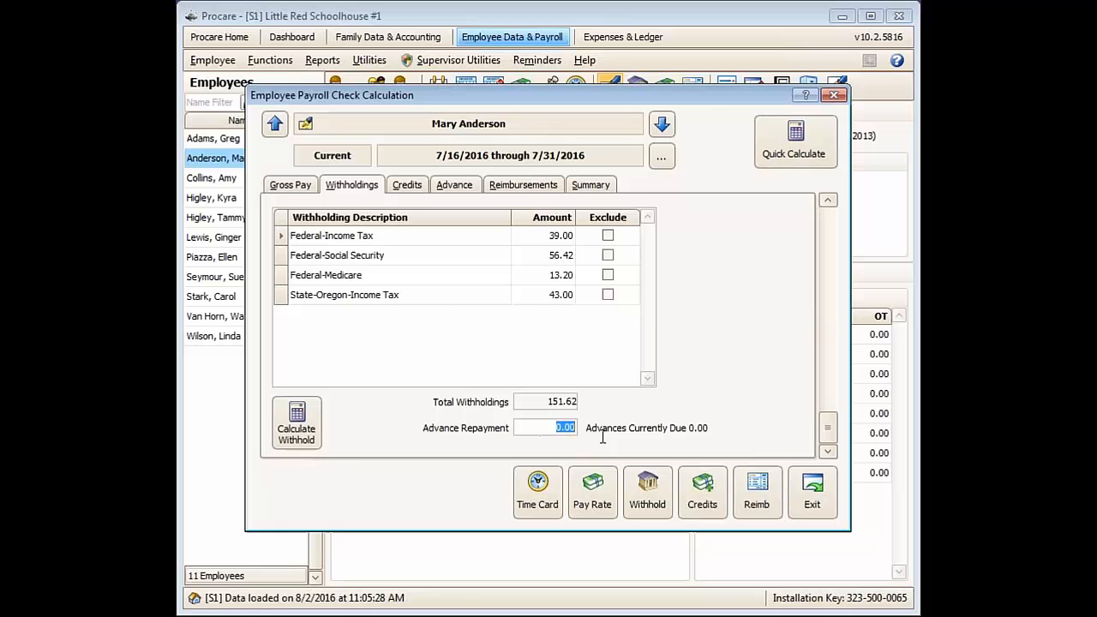
click(524, 187)
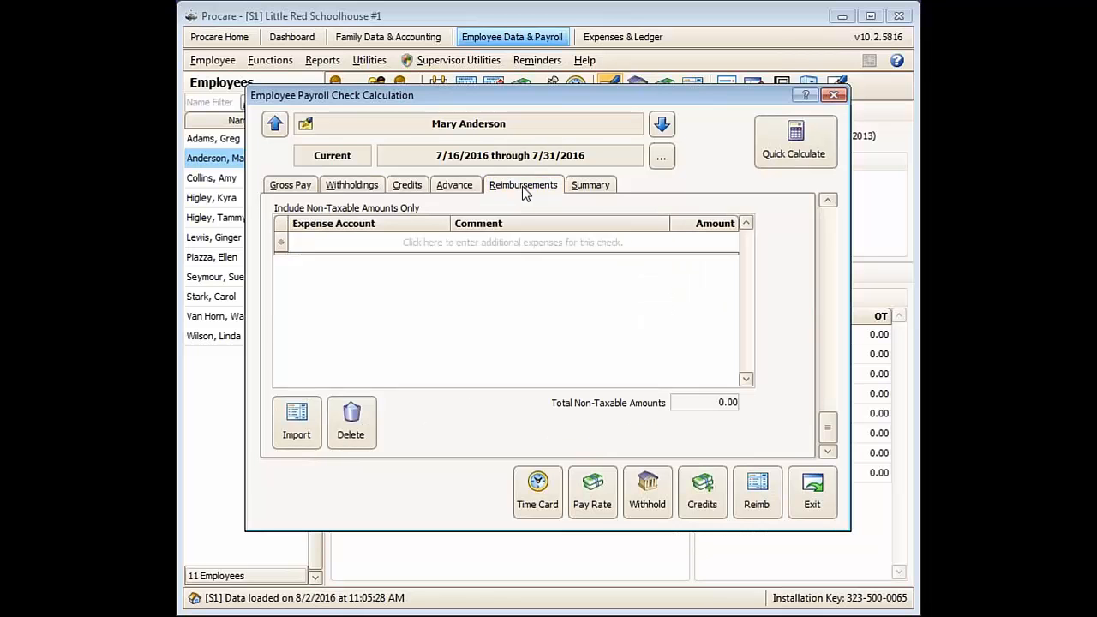
click(583, 191)
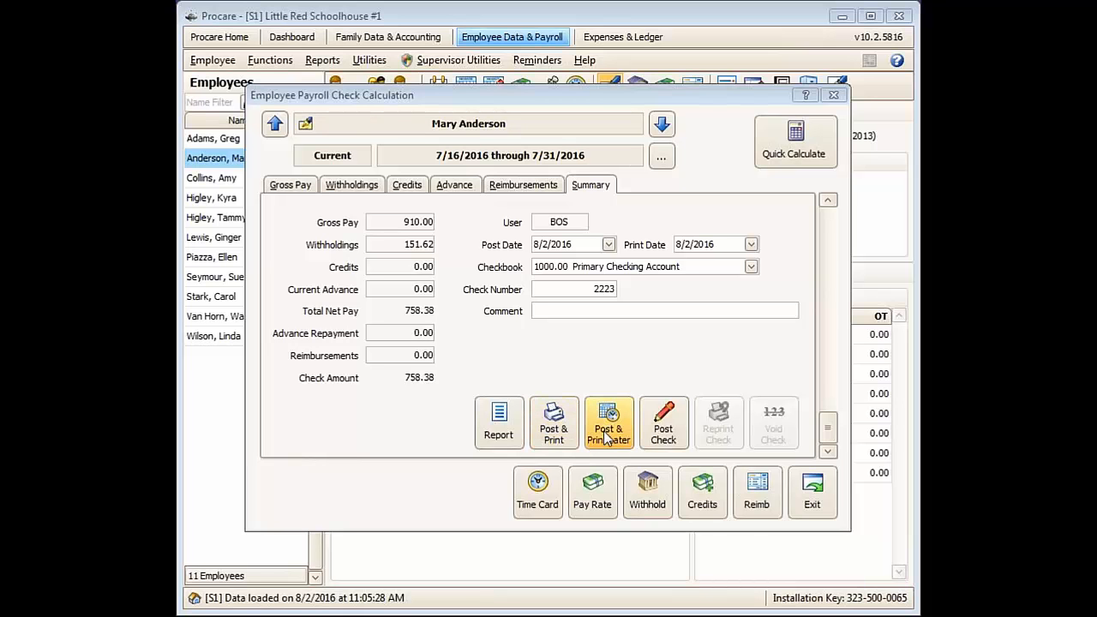
click(812, 498)
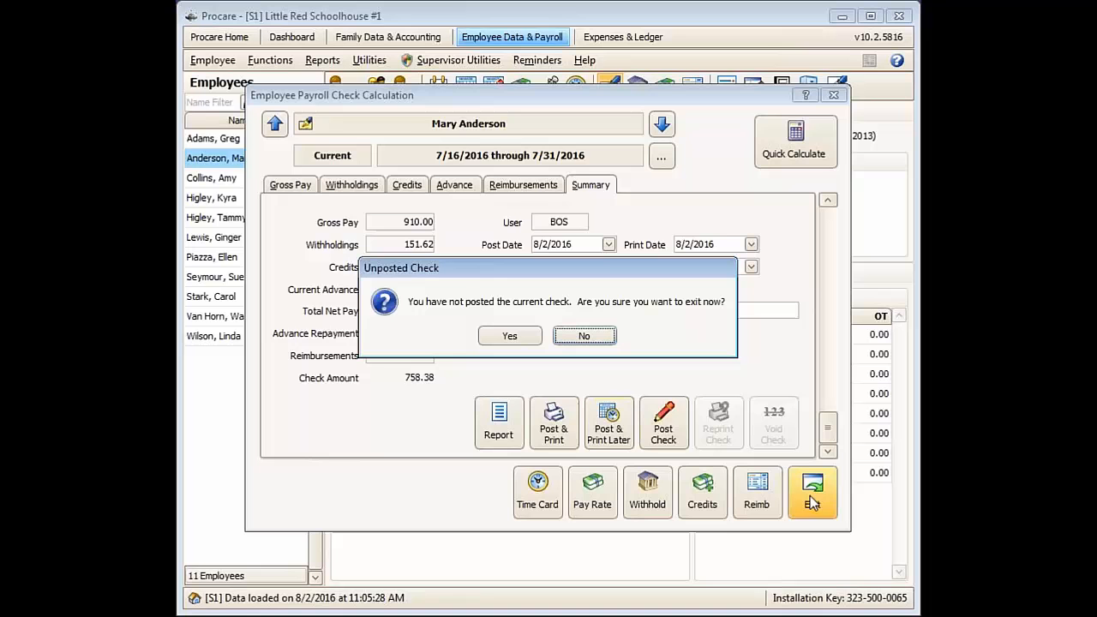
click(525, 339)
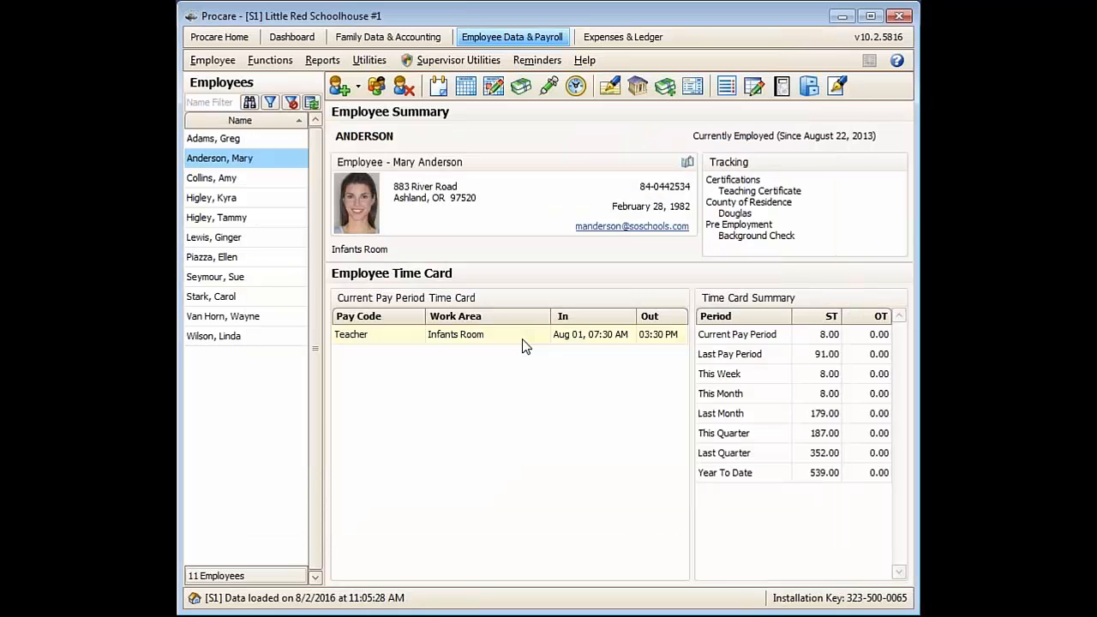
Open Batch Print Checks and include the first employee's posted, unprinted payroll check in the batch.
click(291, 66)
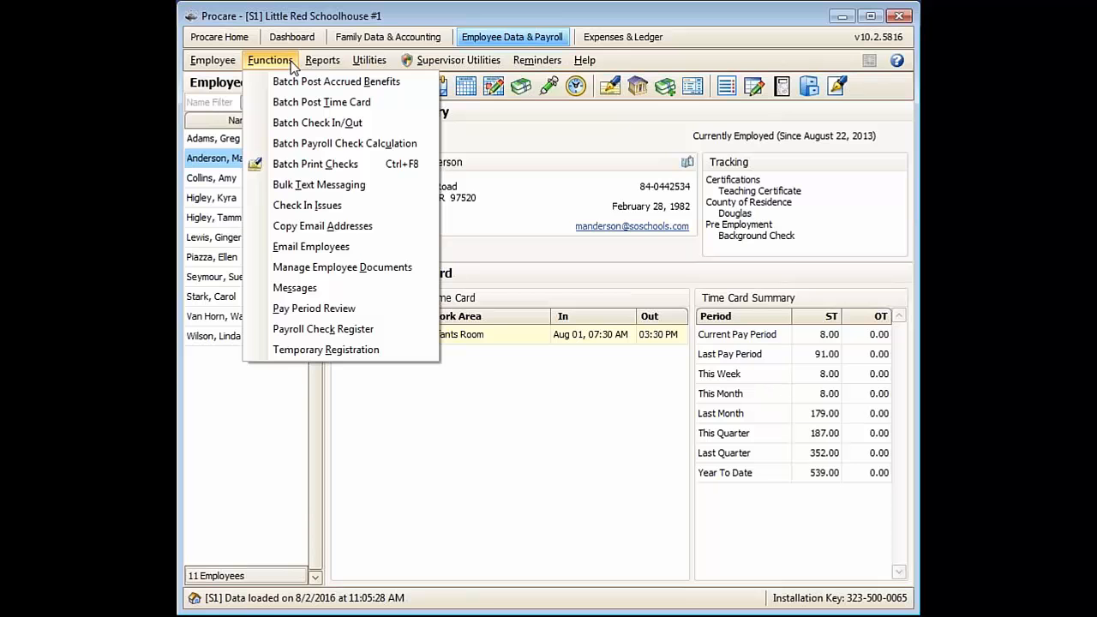
click(276, 164)
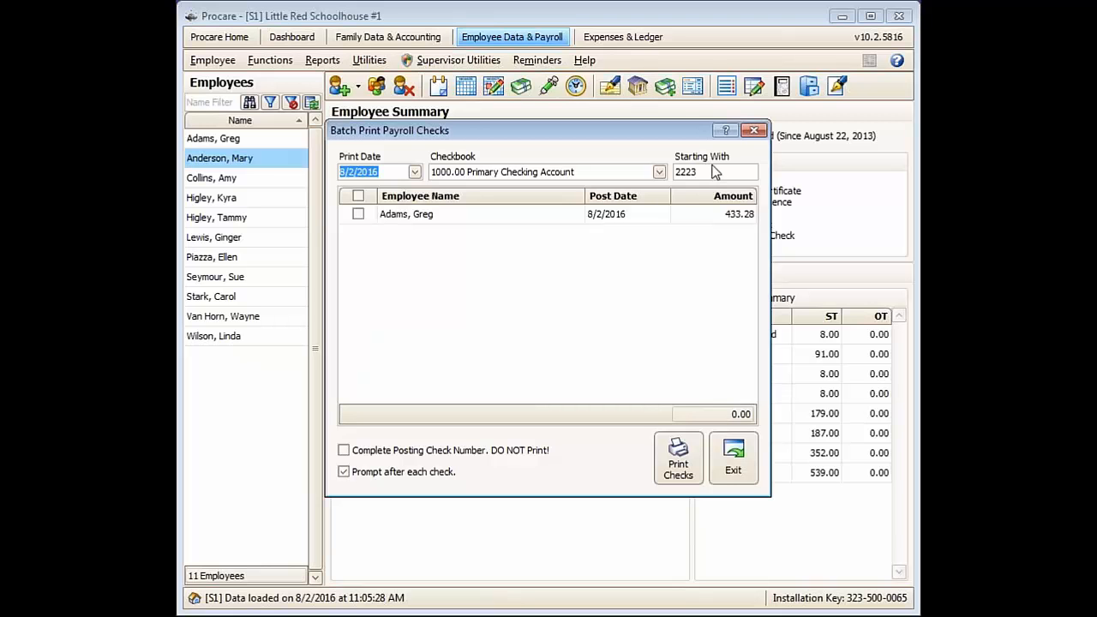
drag(696, 171, 671, 175)
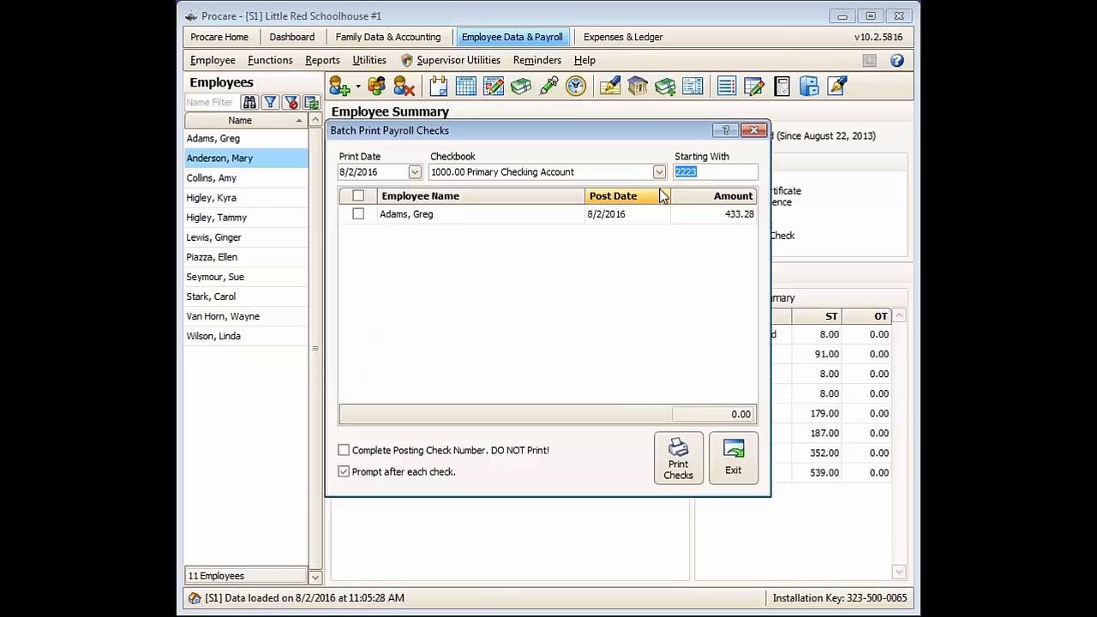
click(358, 214)
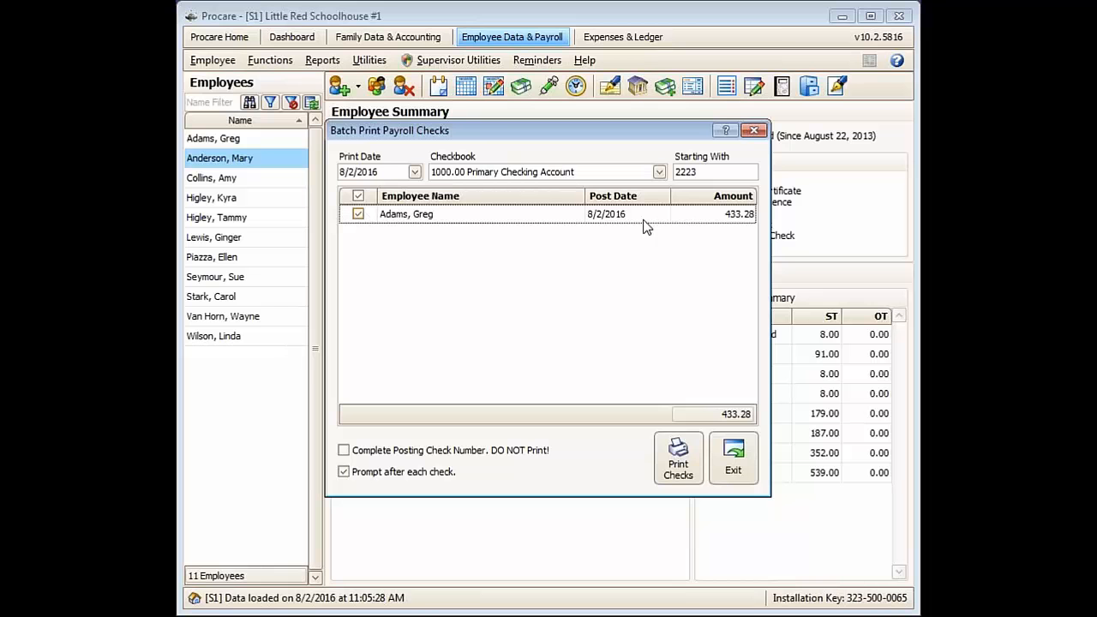
Check the batch's starting check number and set the print date to 8/2/2016.
click(708, 173)
drag(709, 173, 649, 173)
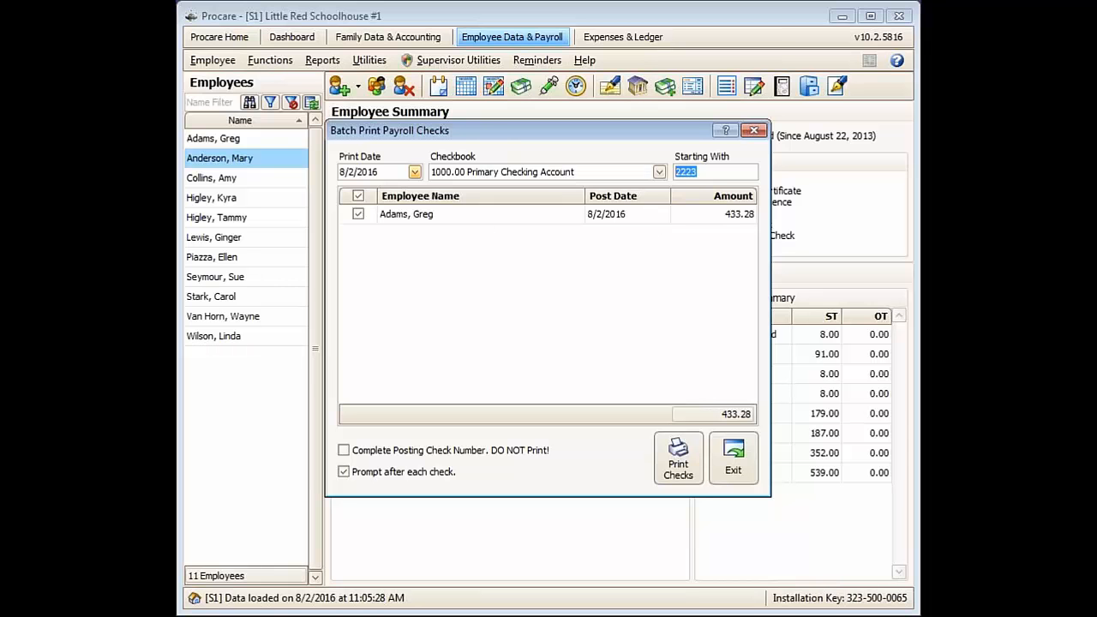
click(415, 175)
click(415, 175)
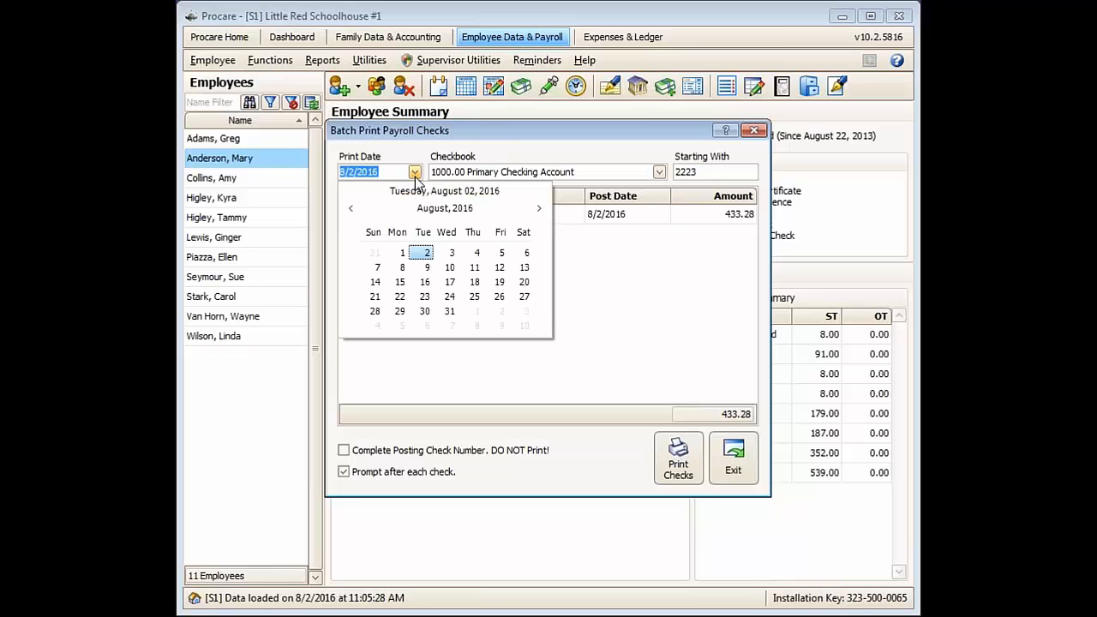
click(426, 253)
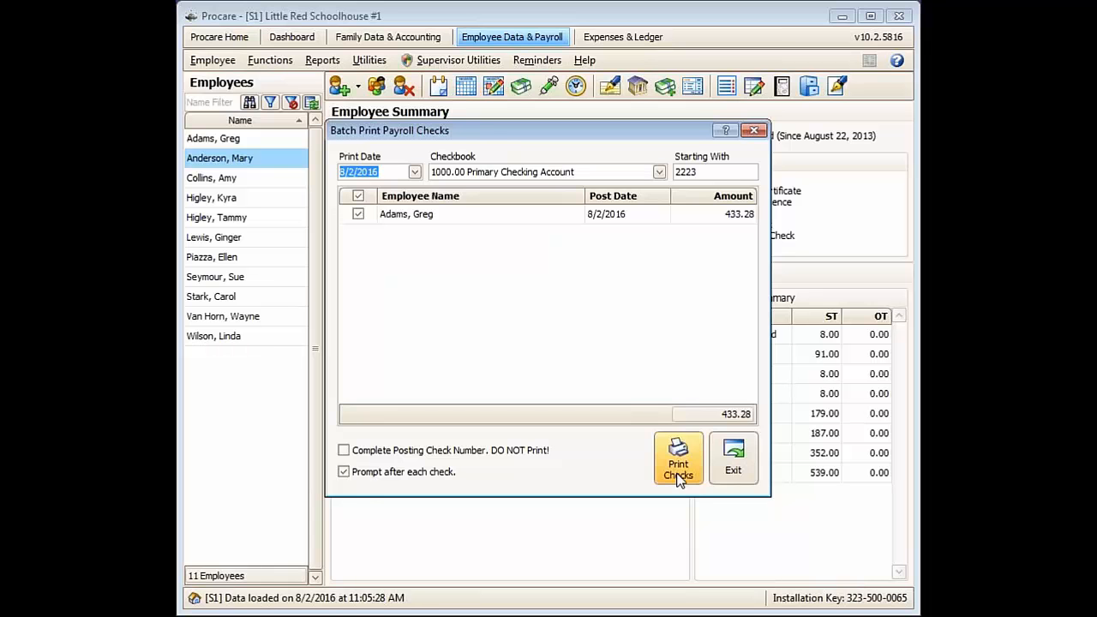
Complete posting the batch's check number without printing the check, and exit Batch Print Payroll Checks.
click(344, 452)
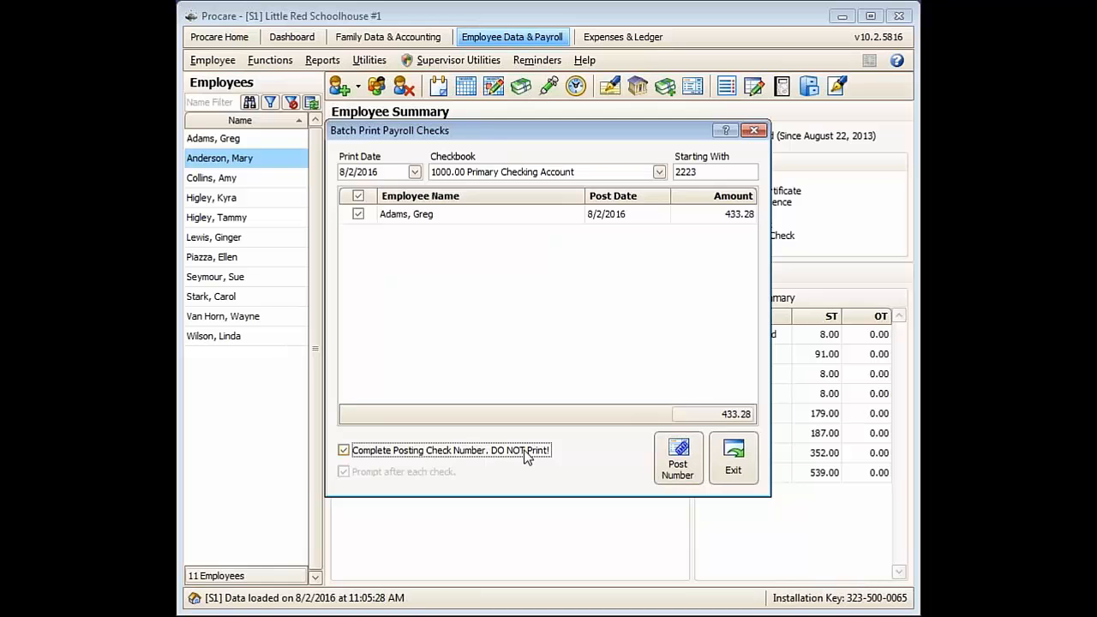
click(677, 471)
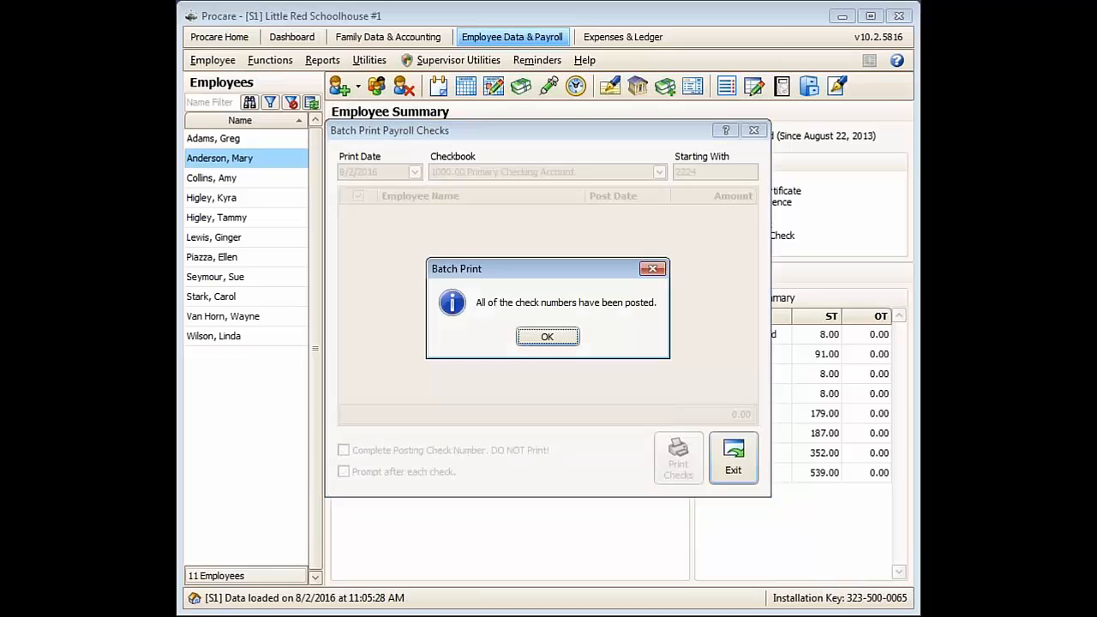
click(559, 337)
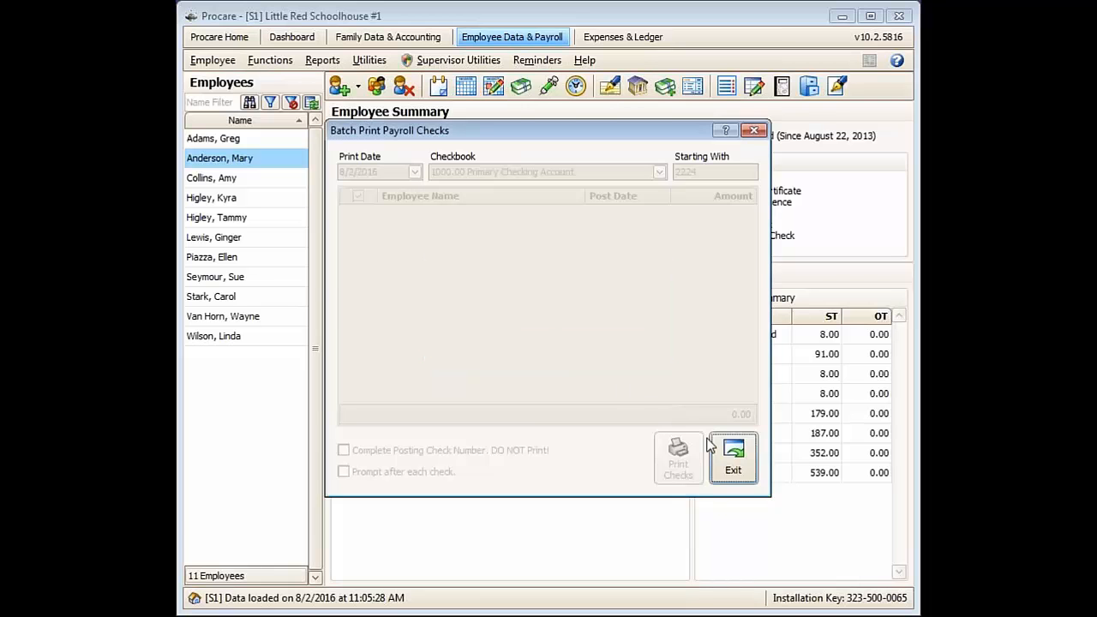
click(733, 458)
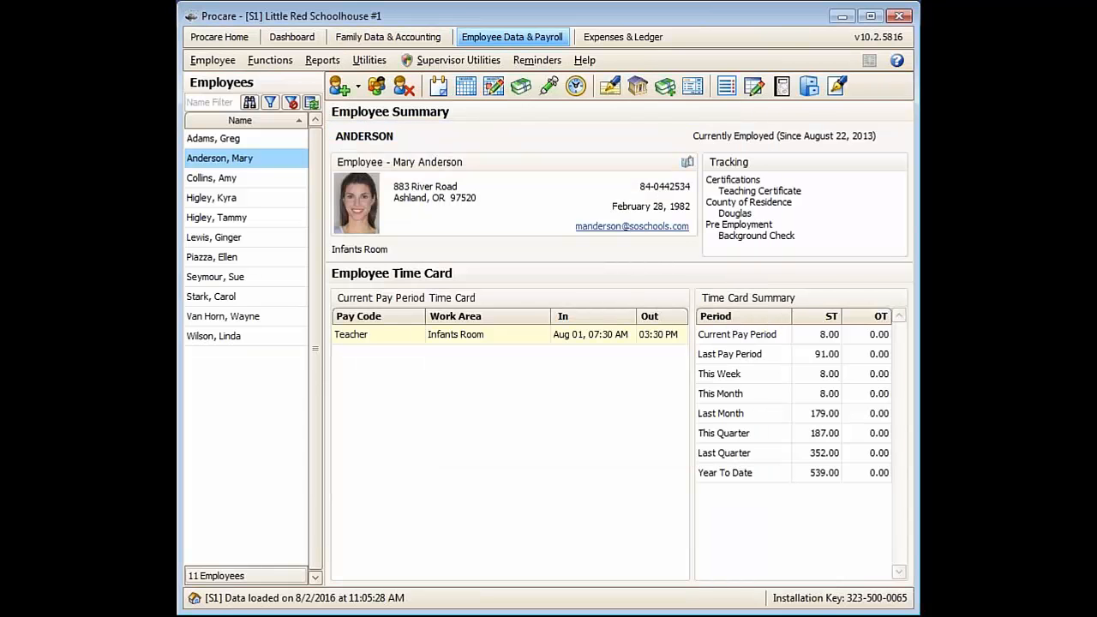
Open the first employee's posted check for 7/16/2016 through 7/31/2016 and check its check number in the summary.
click(199, 144)
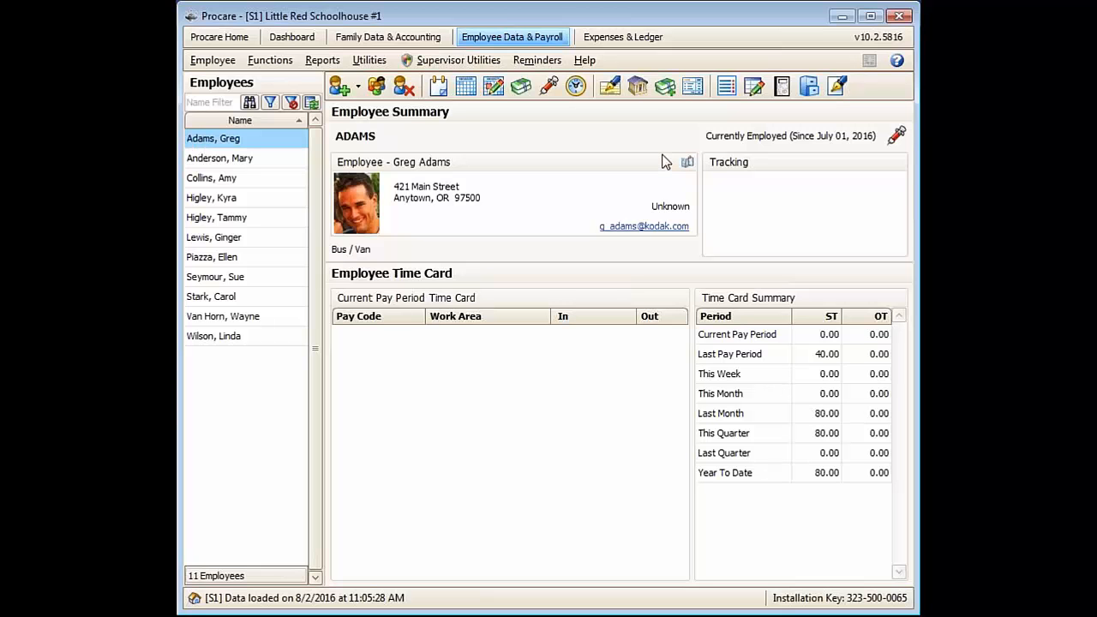
click(611, 89)
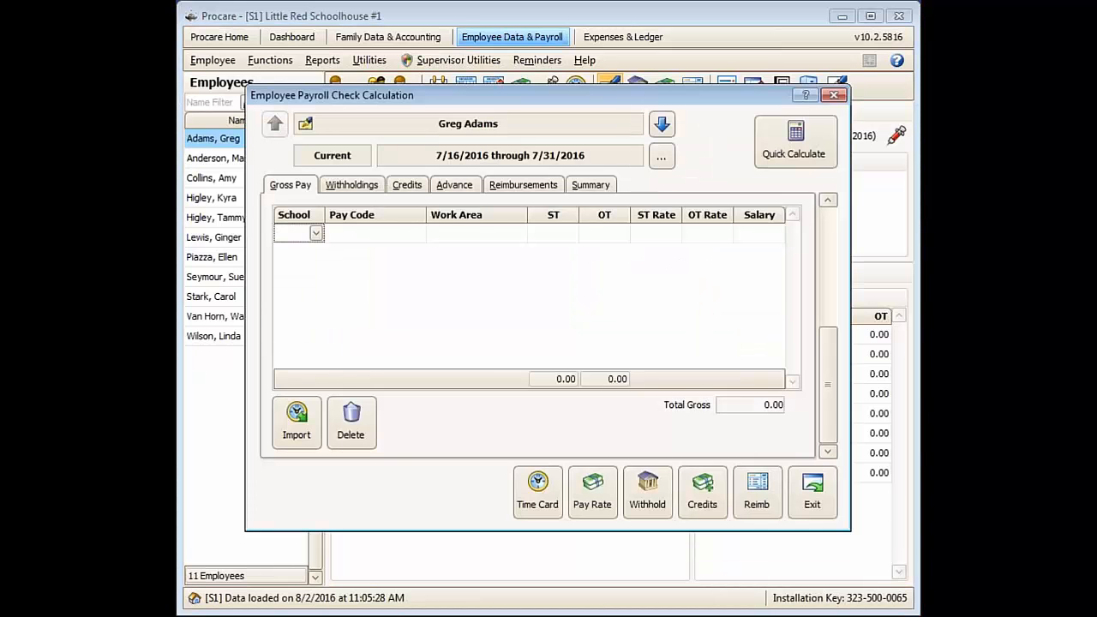
click(590, 184)
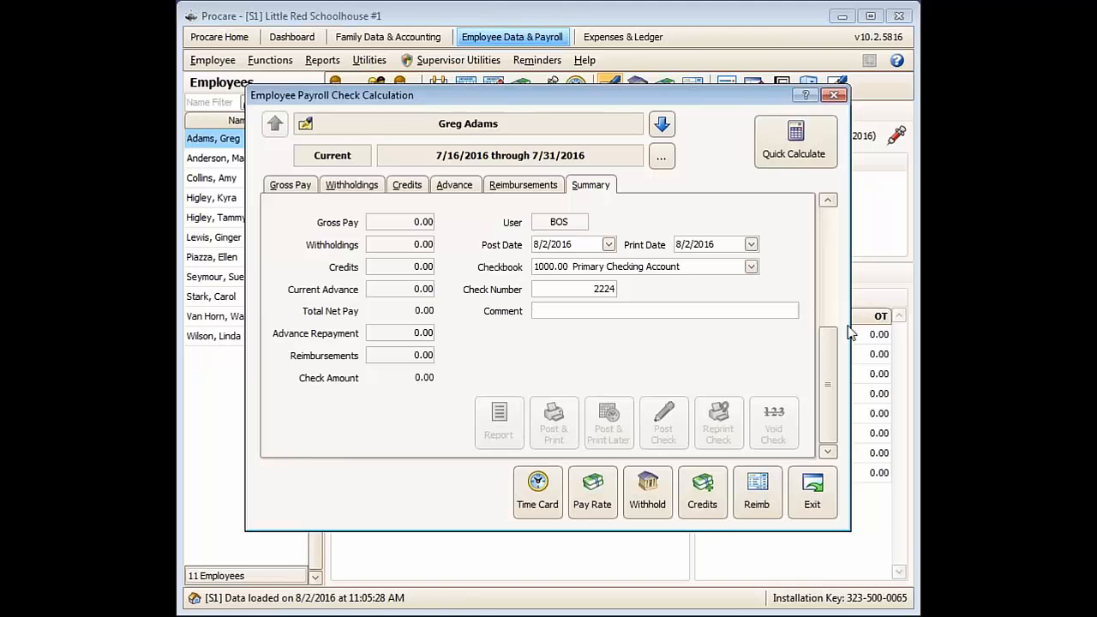
scroll(831, 352, up, 1)
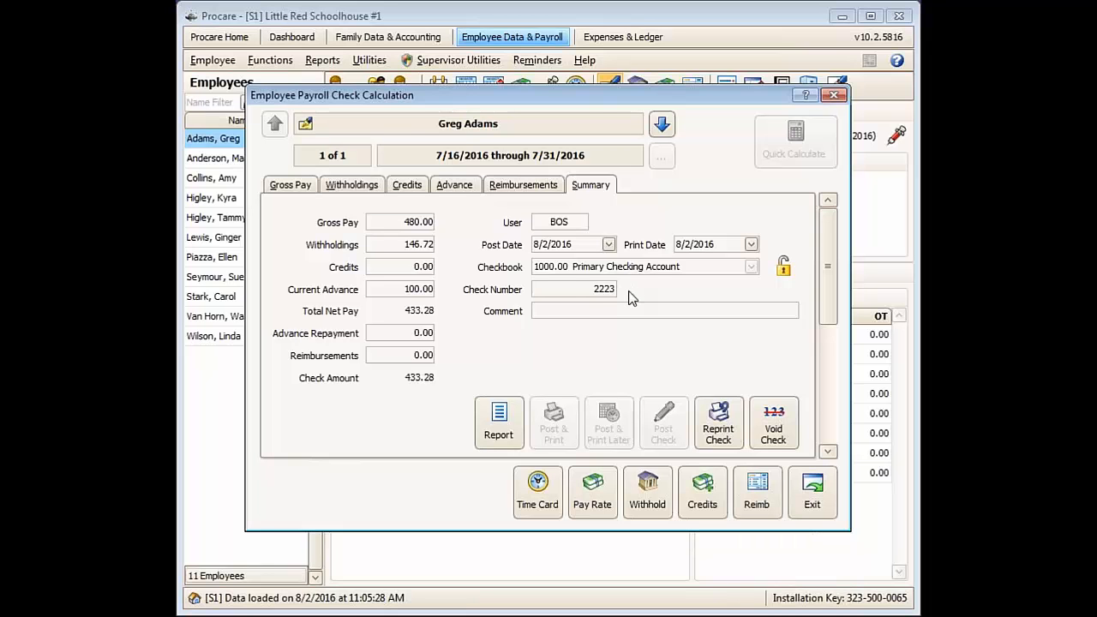
drag(592, 289, 625, 290)
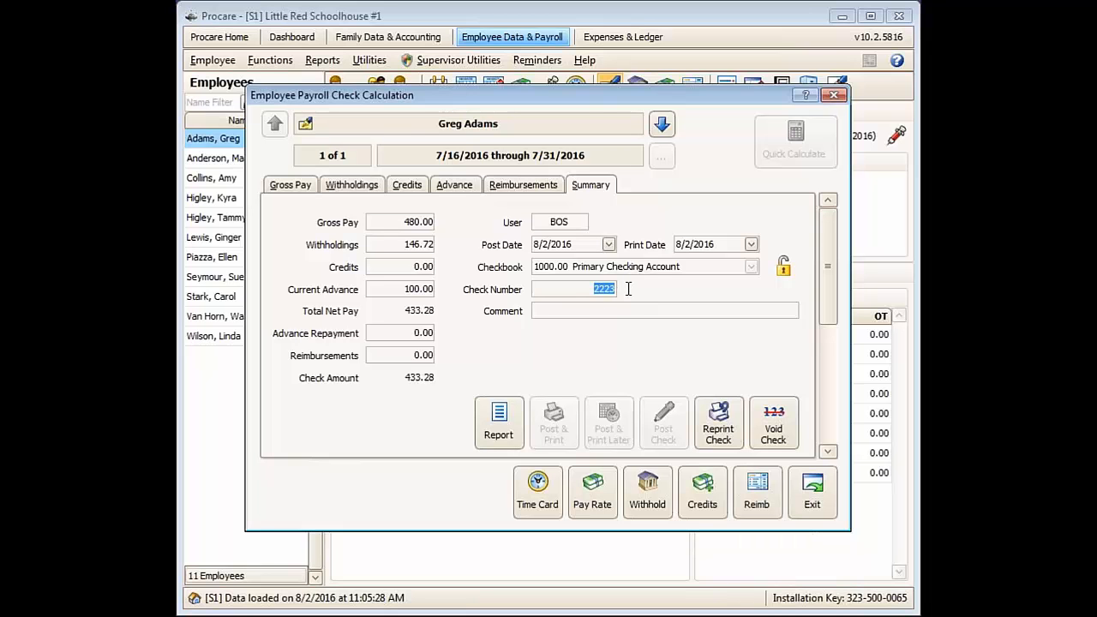
Void the posted check with void date 8/2/2016 and the comment "duplicate", and close the check calculation.
click(775, 428)
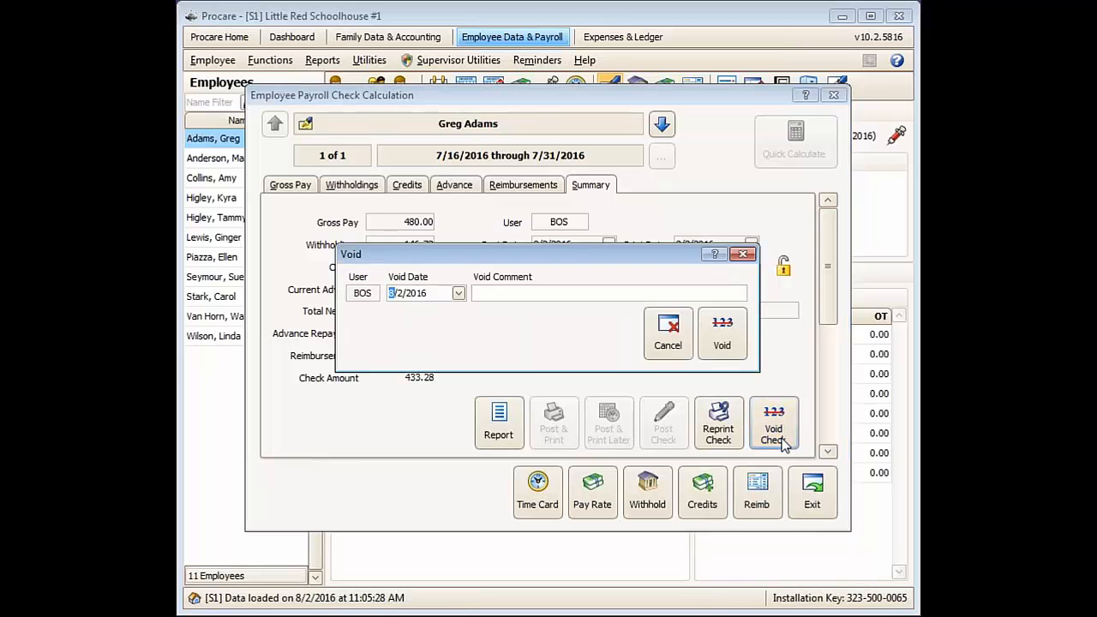
click(459, 294)
click(459, 294)
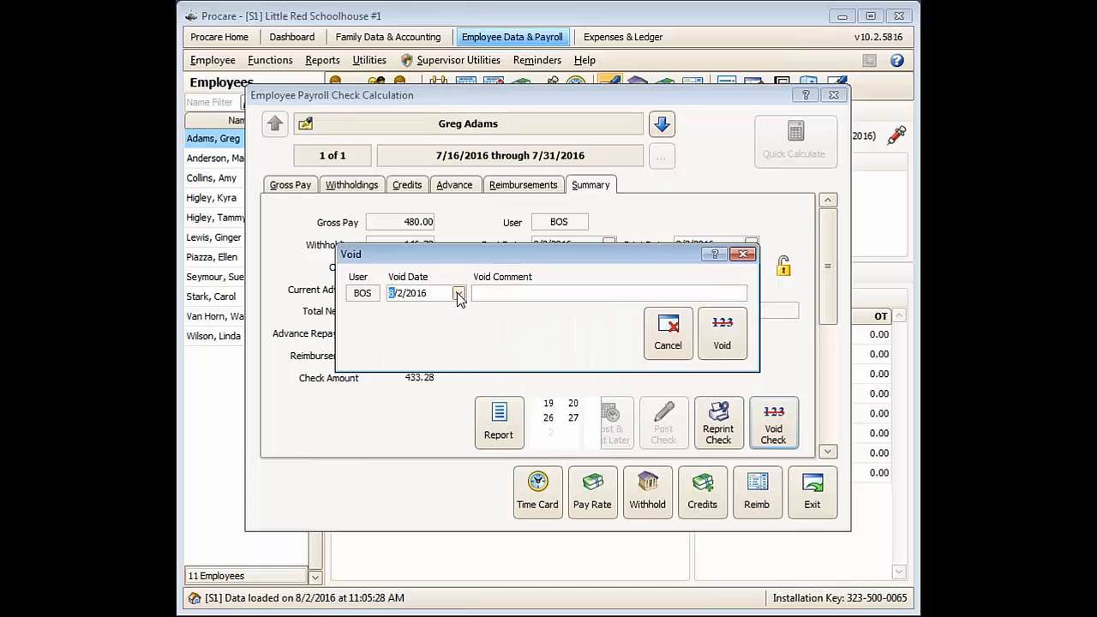
click(517, 294)
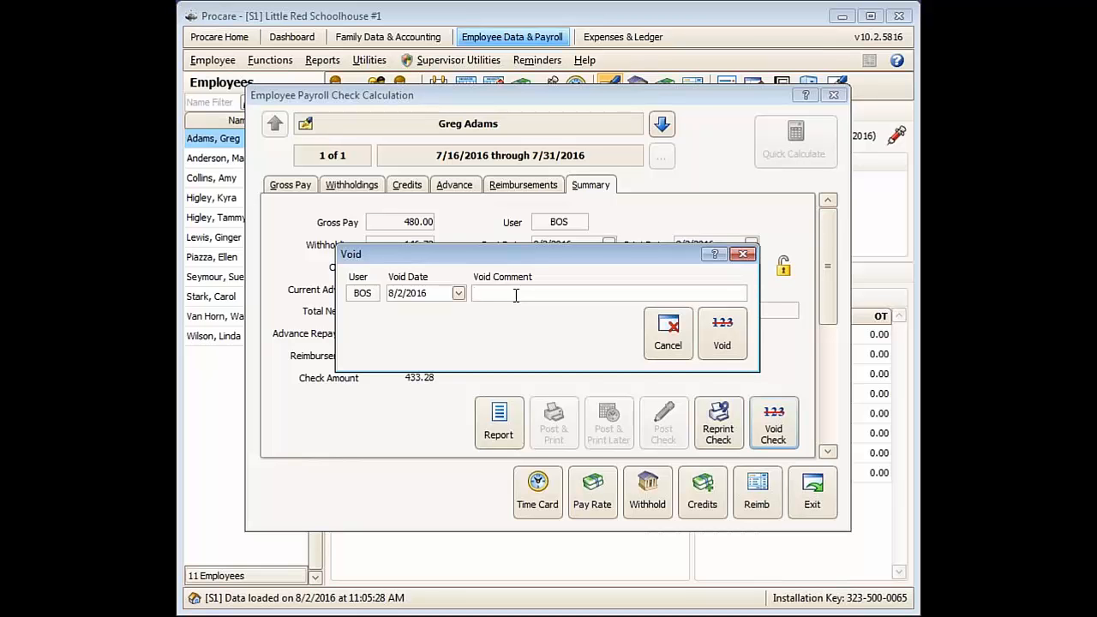
text(dupli)
text(cate)
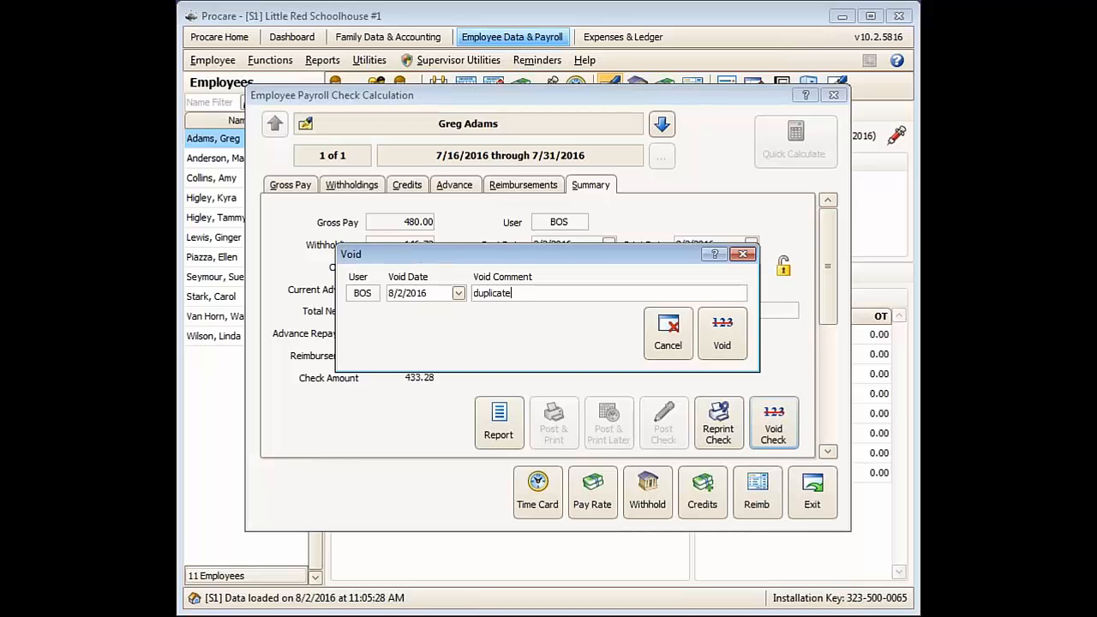
click(723, 334)
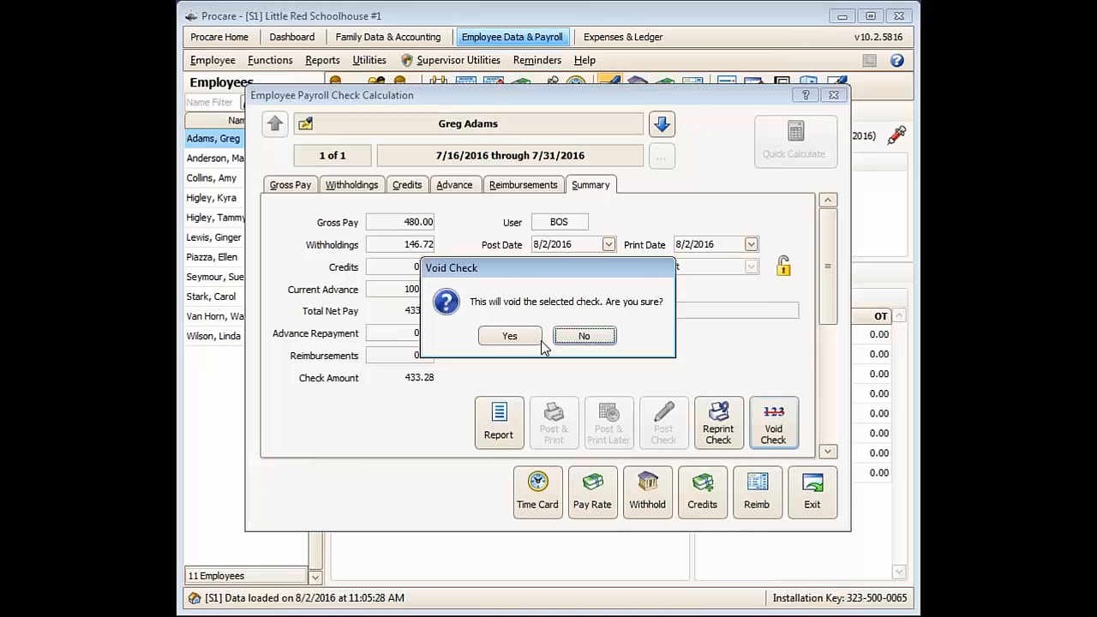
click(509, 336)
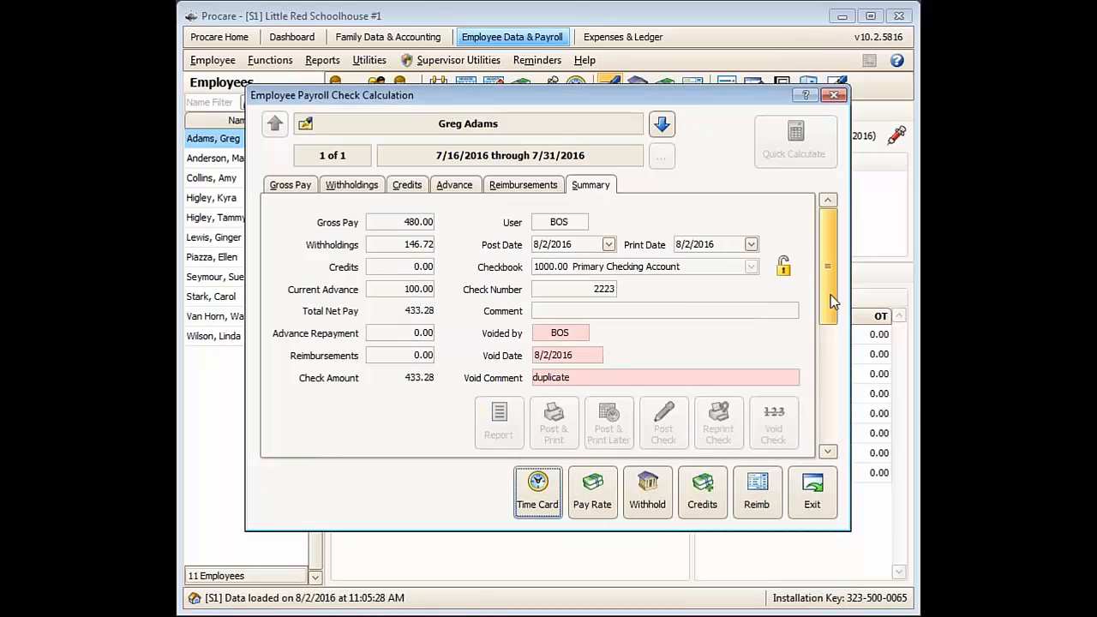
drag(829, 311, 833, 277)
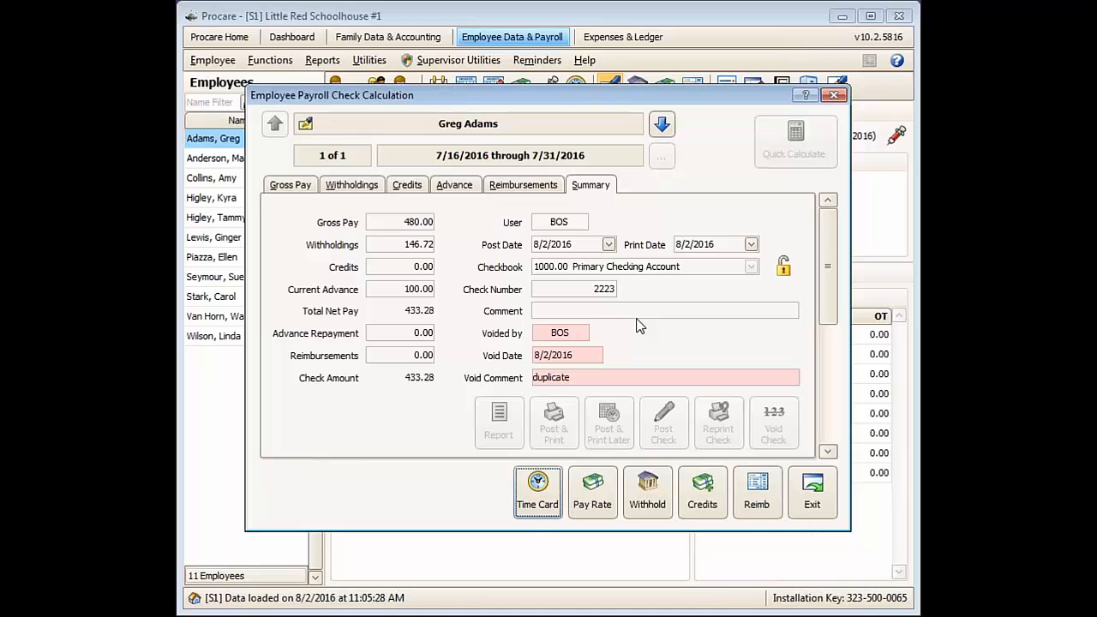
click(836, 97)
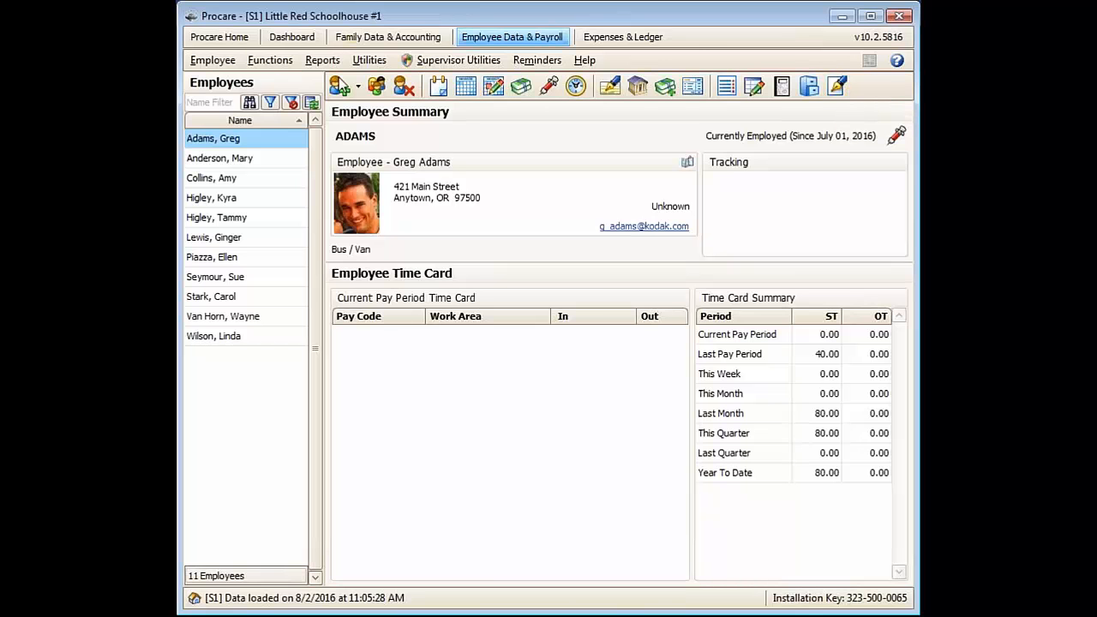
Open Standard Reports and select the Employee Data time card report Work Area w/Actual and Rounded Times.
click(333, 72)
click(377, 83)
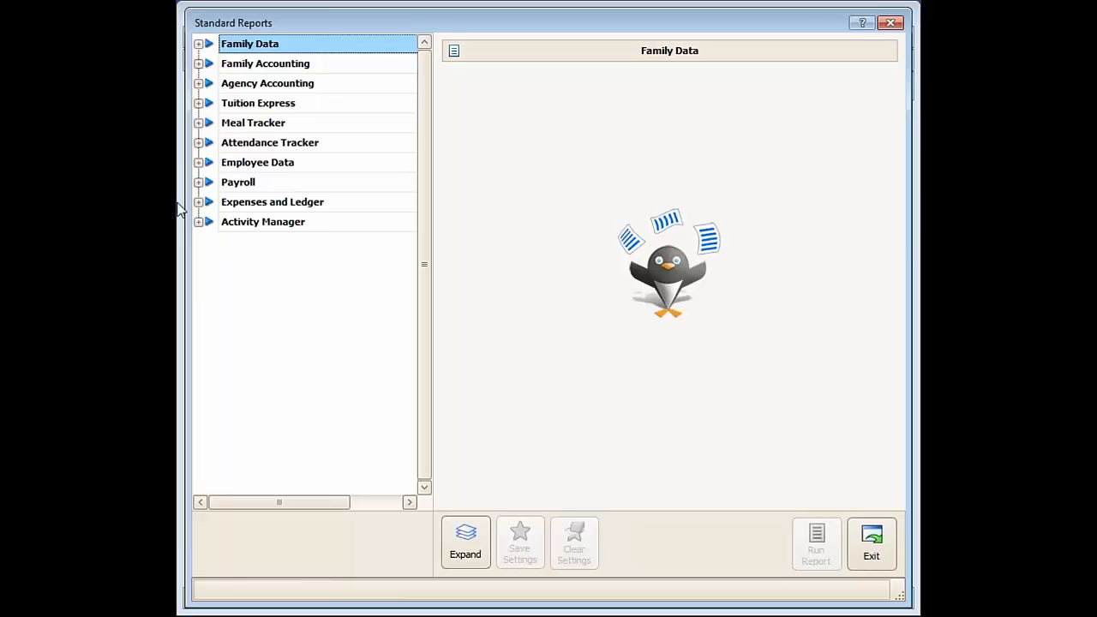
click(199, 182)
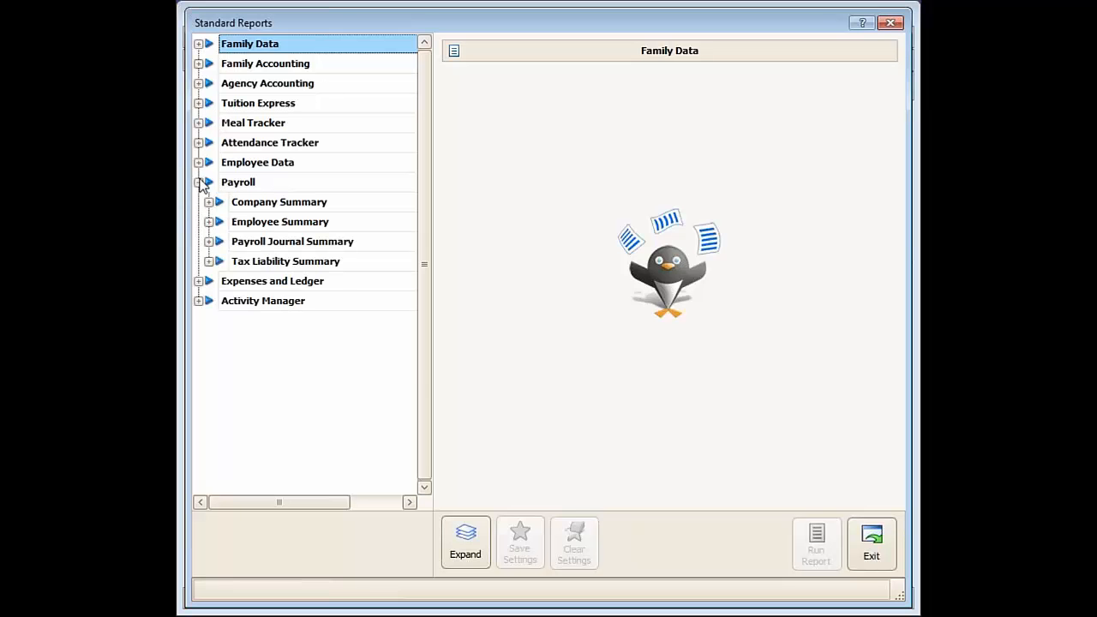
click(199, 163)
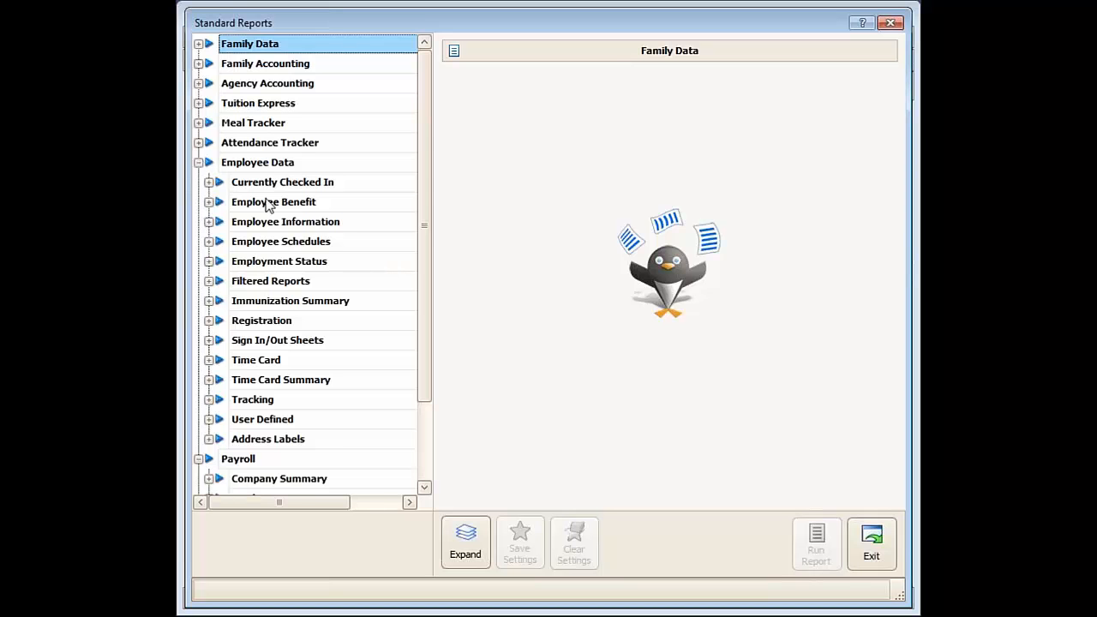
click(210, 360)
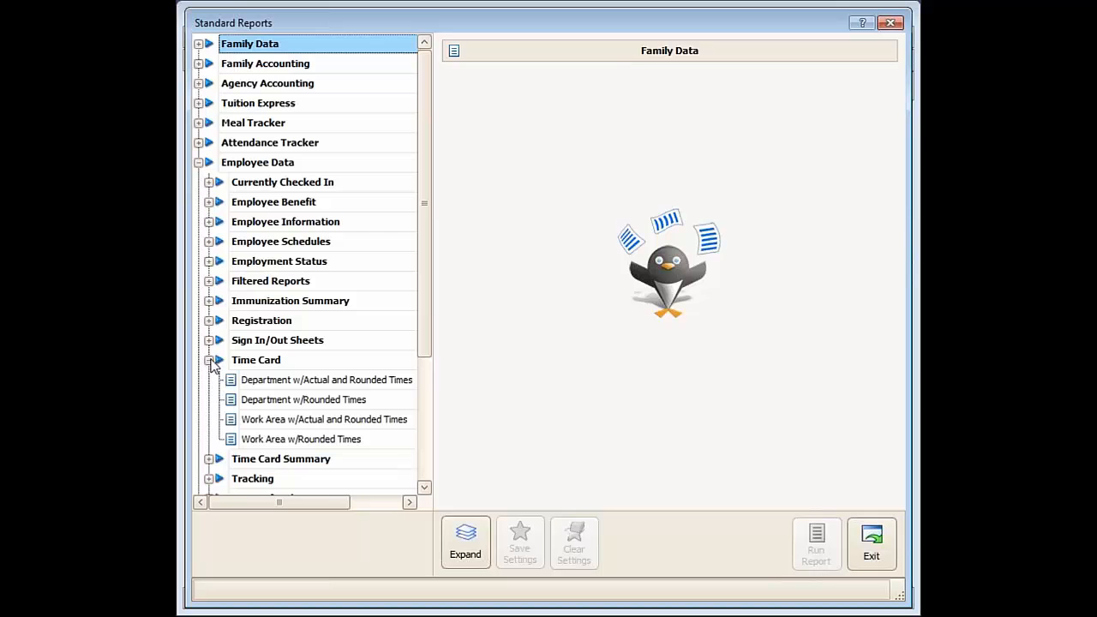
click(262, 420)
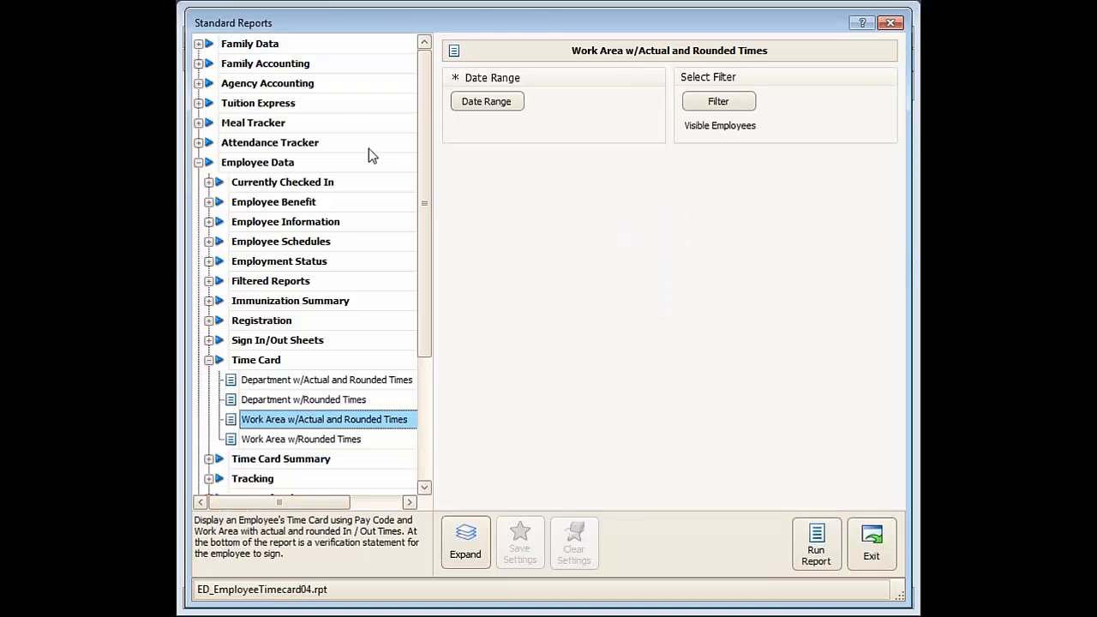
Set the time card report's date range to the last pay period and run it for the visible employees.
click(486, 101)
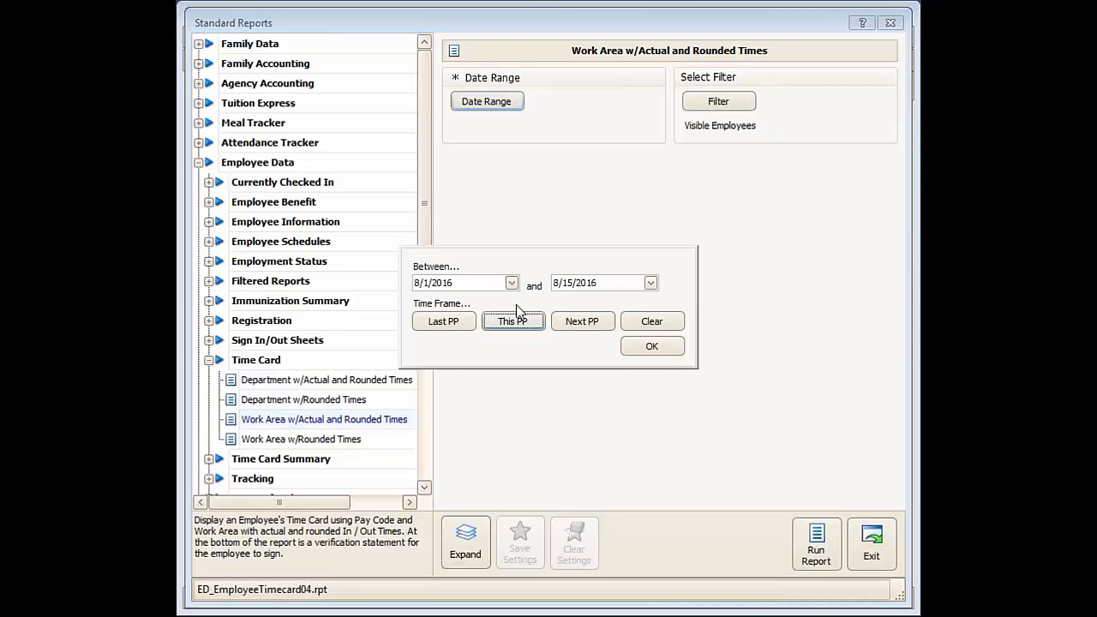
click(444, 326)
click(650, 347)
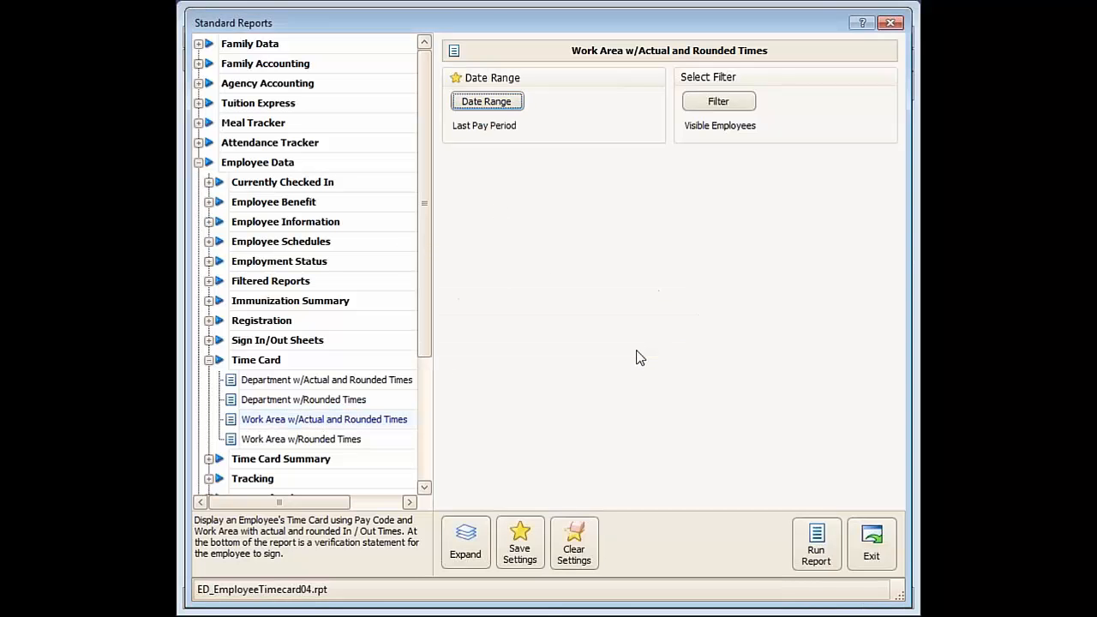
click(830, 559)
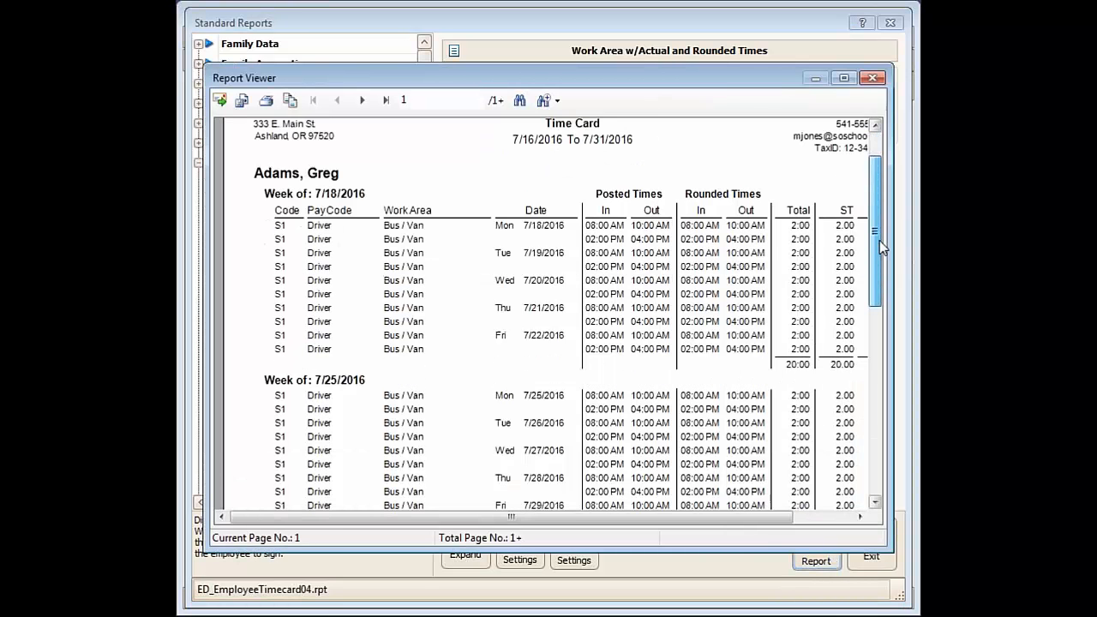
Review the time card report's posted and rounded times, totals, pay code summary and employee declaration, and close the report.
drag(880, 241, 885, 299)
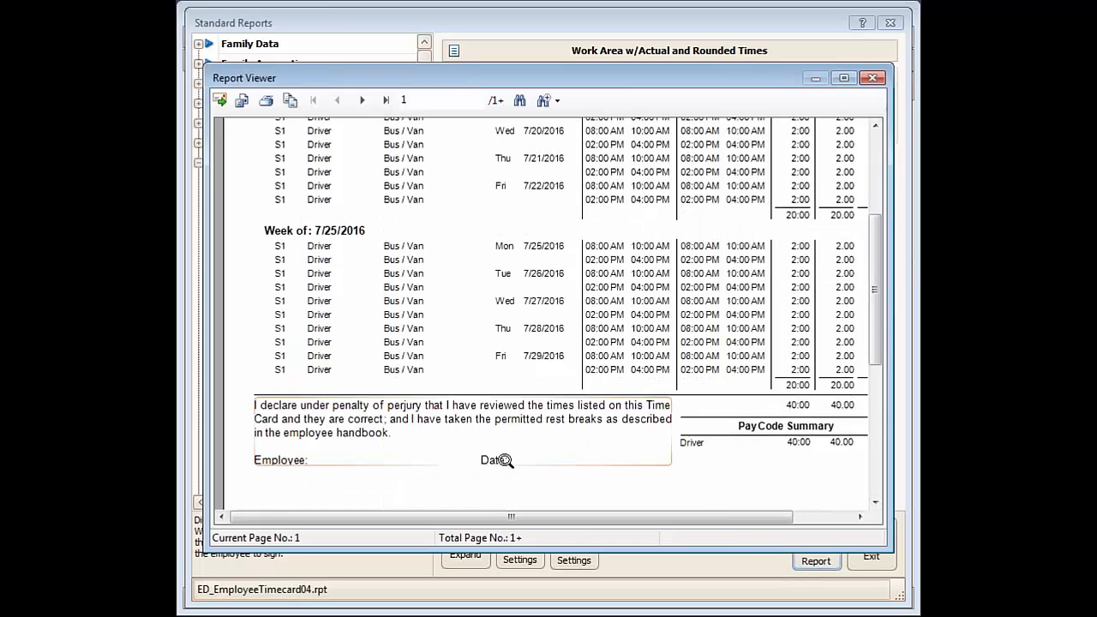
drag(778, 527, 831, 526)
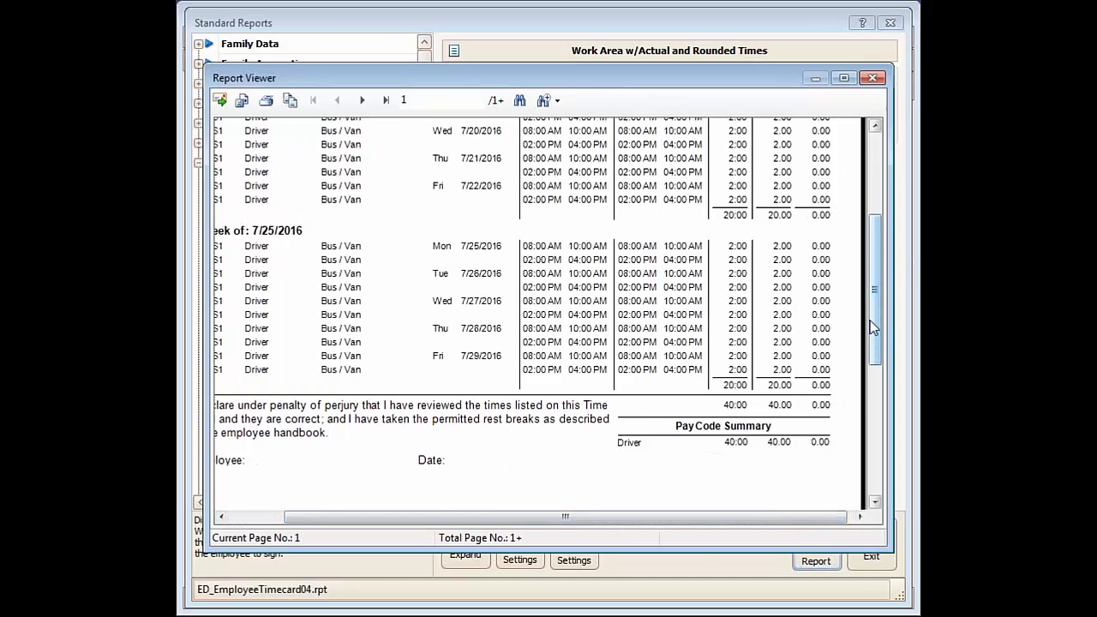
mouse_move(873, 317)
mouse_down()
mouse_move(879, 256)
mouse_move(881, 290)
mouse_up()
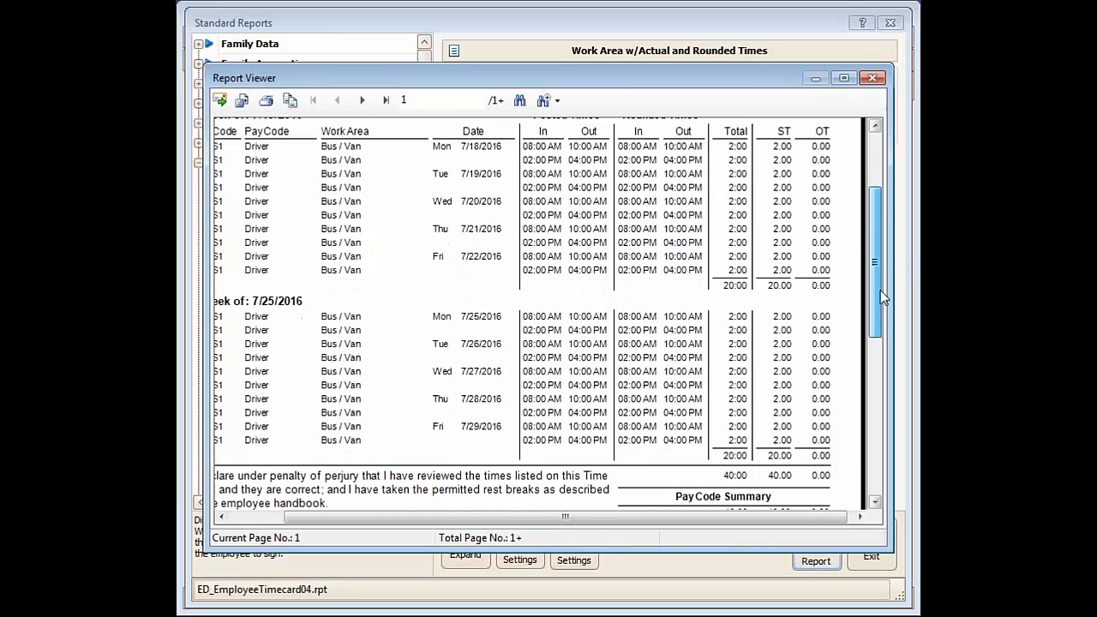
click(876, 78)
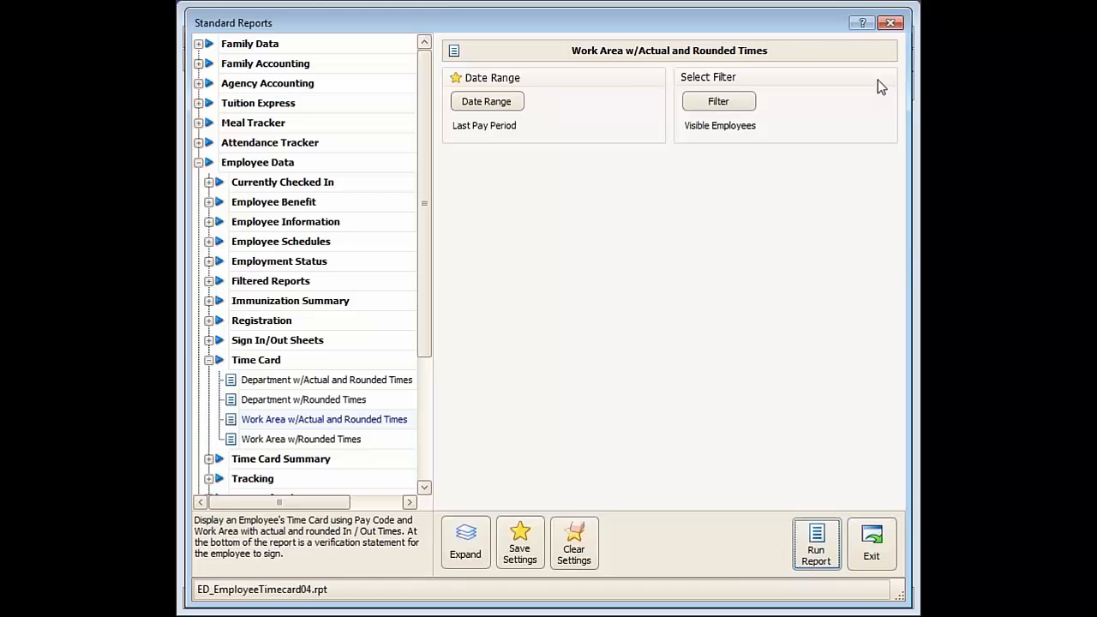
Collapse the Time Card reports and select the Tax Deposit Information report under Payroll's Tax Liability Summary.
click(209, 360)
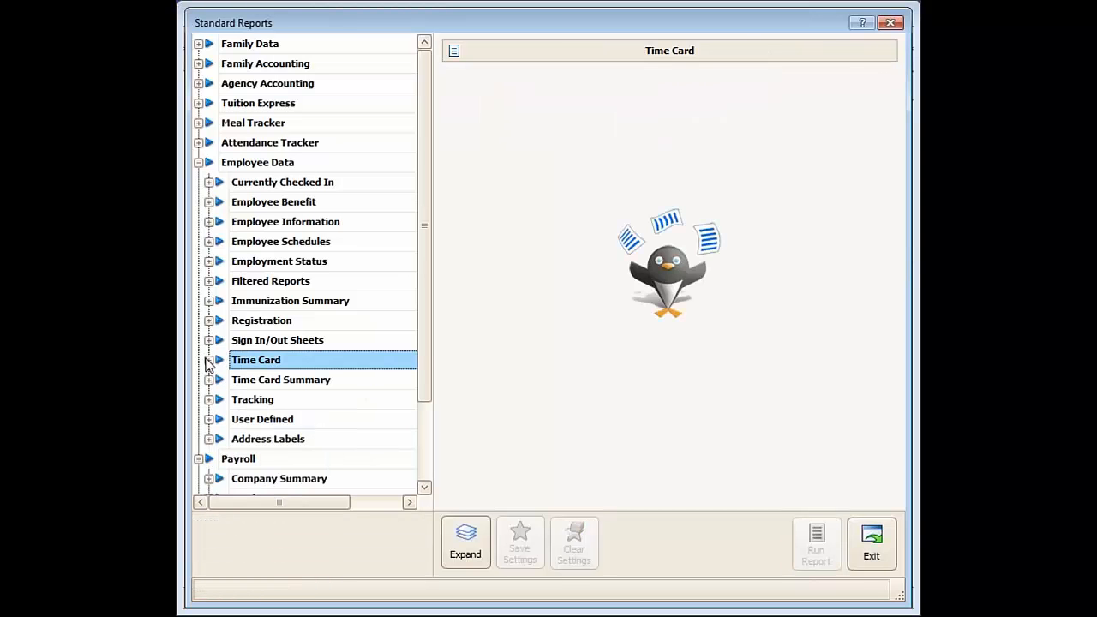
scroll(424, 301, down, 2)
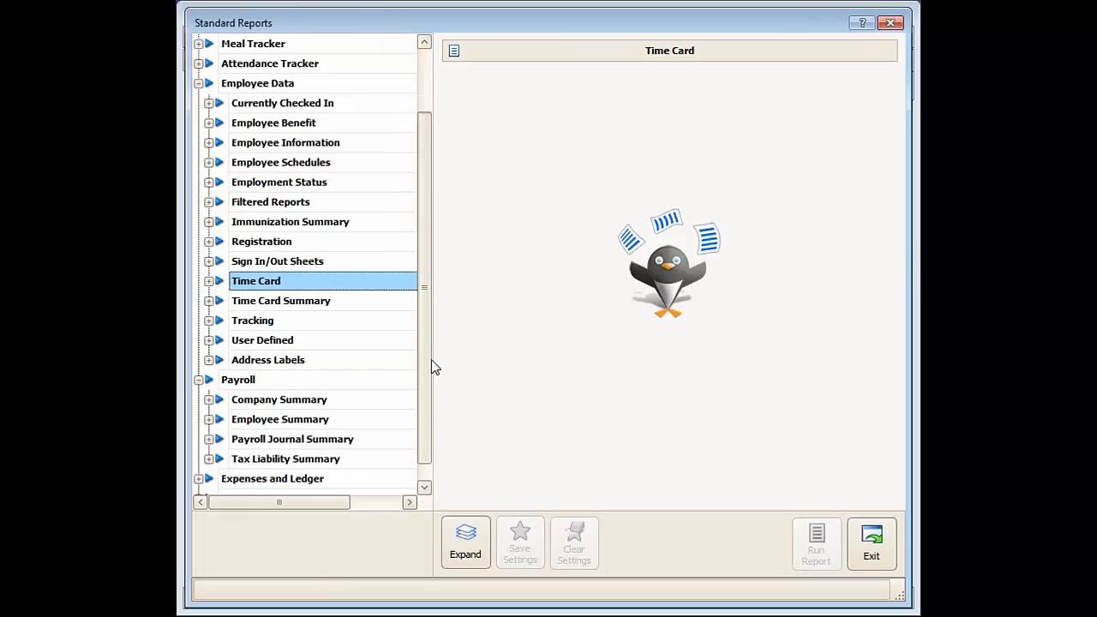
click(208, 459)
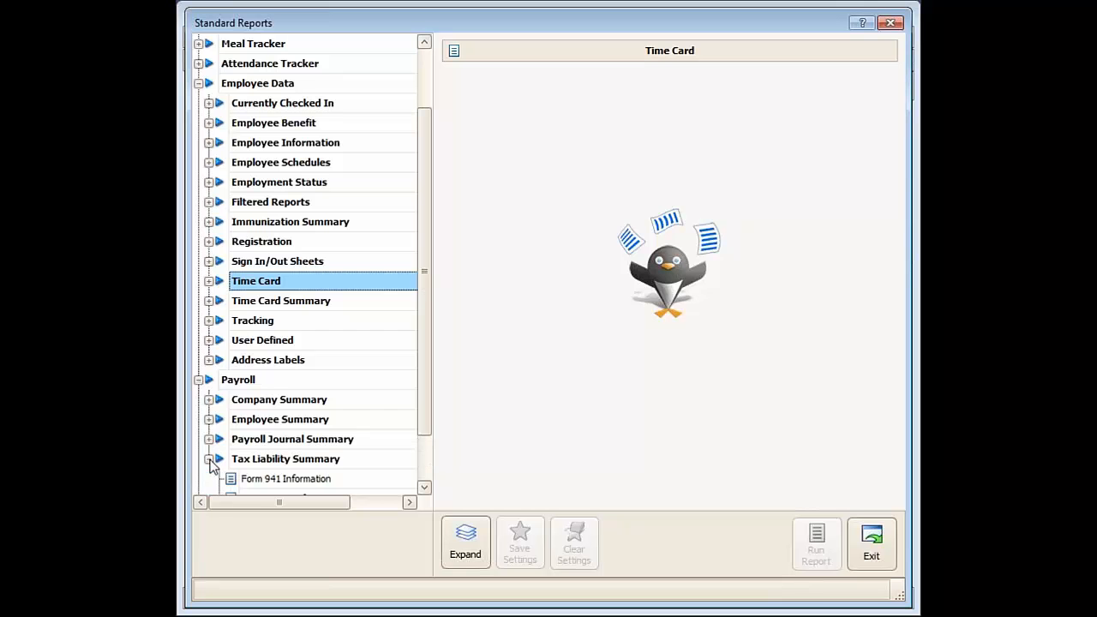
scroll(425, 370, down, 2)
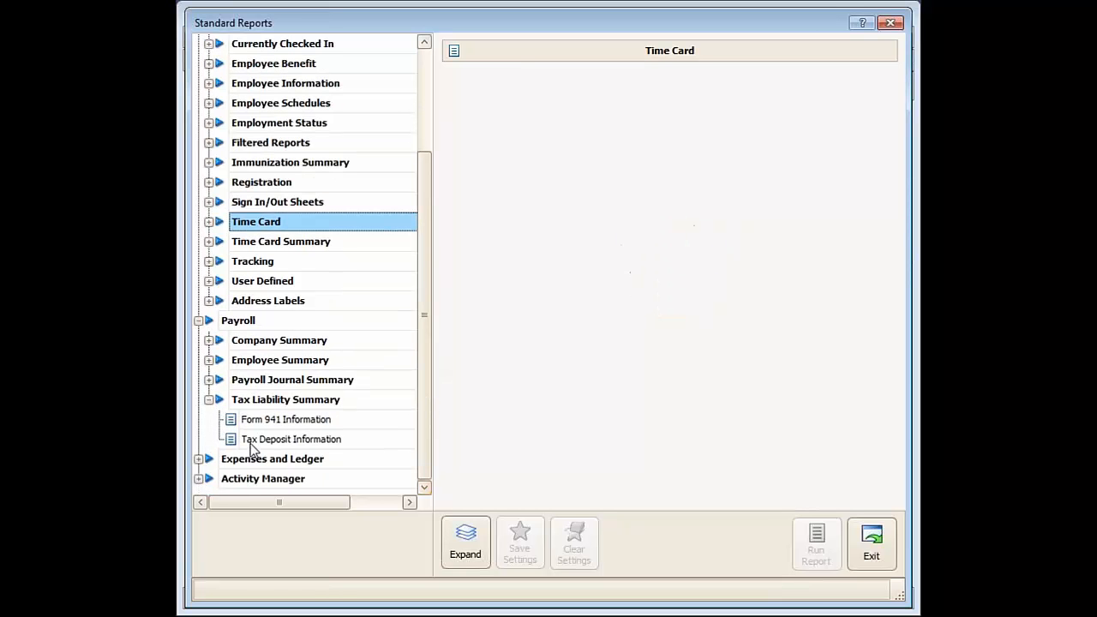
click(251, 443)
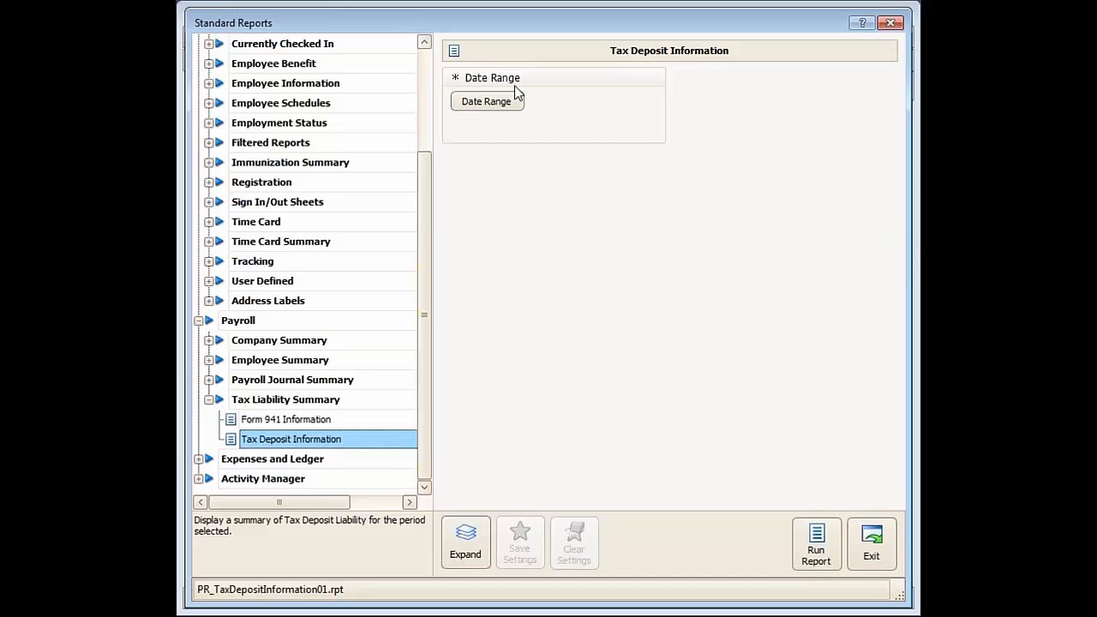
Set the Tax Deposit Information report's date range to last month and run it.
click(495, 105)
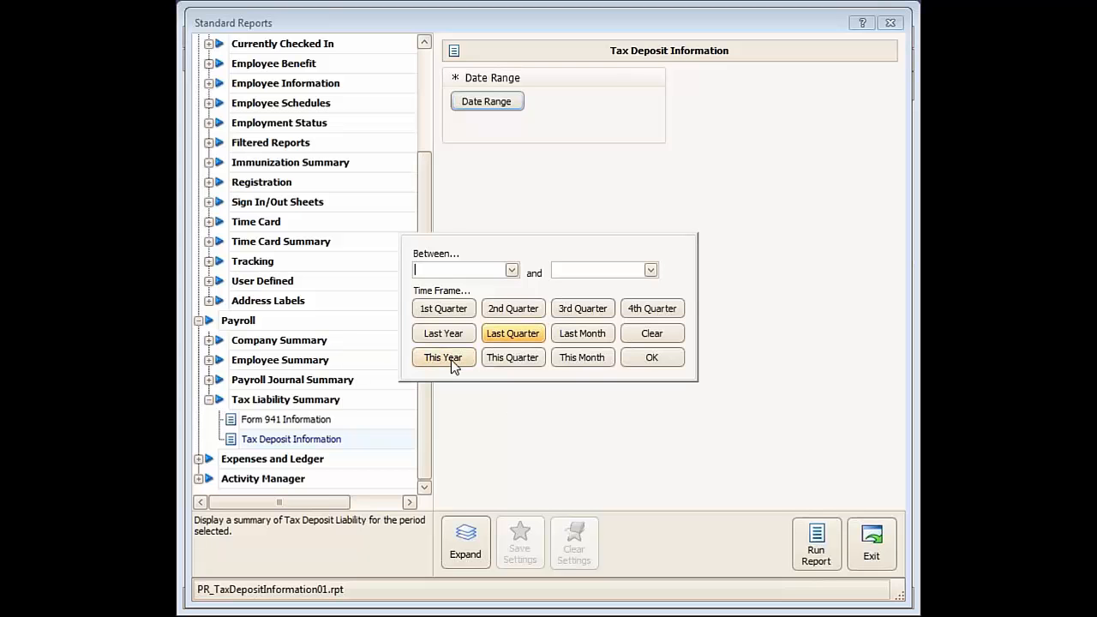
click(582, 334)
click(632, 358)
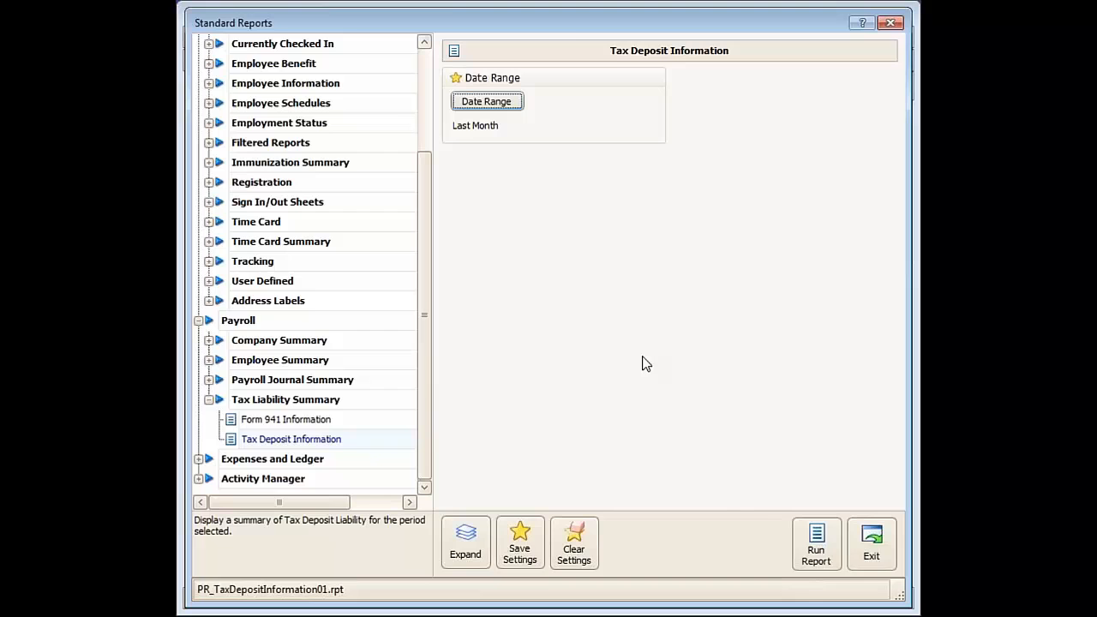
click(815, 546)
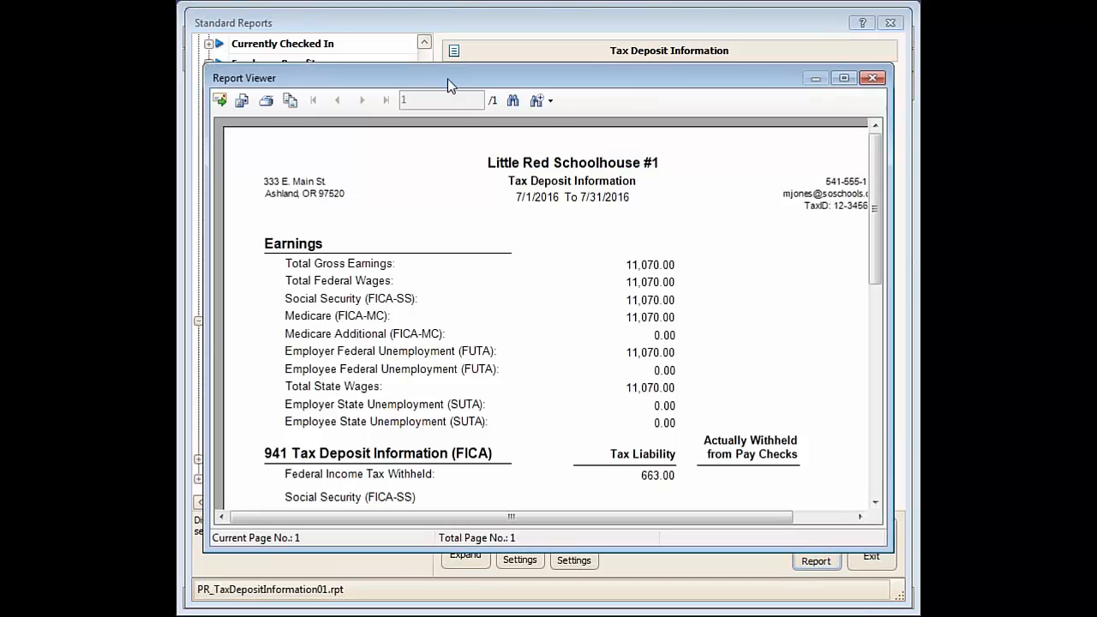
Examine the tax deposit report's earnings, 941, 940 and state deposit sections and total tax liability in an enlarged viewer, and close the report.
drag(447, 78, 417, 13)
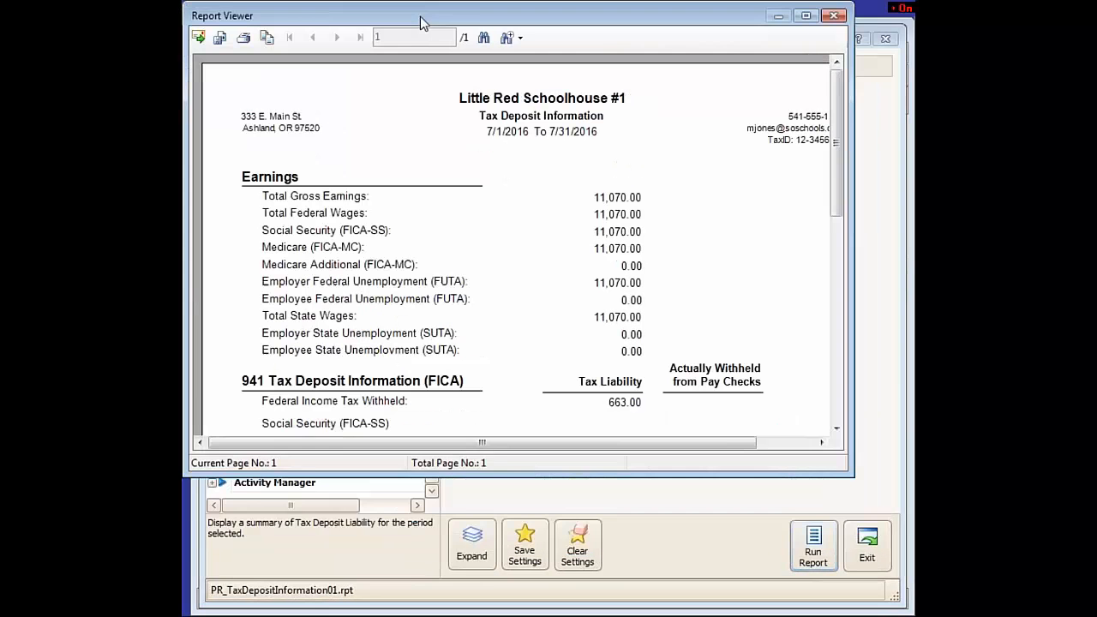
drag(855, 477, 907, 576)
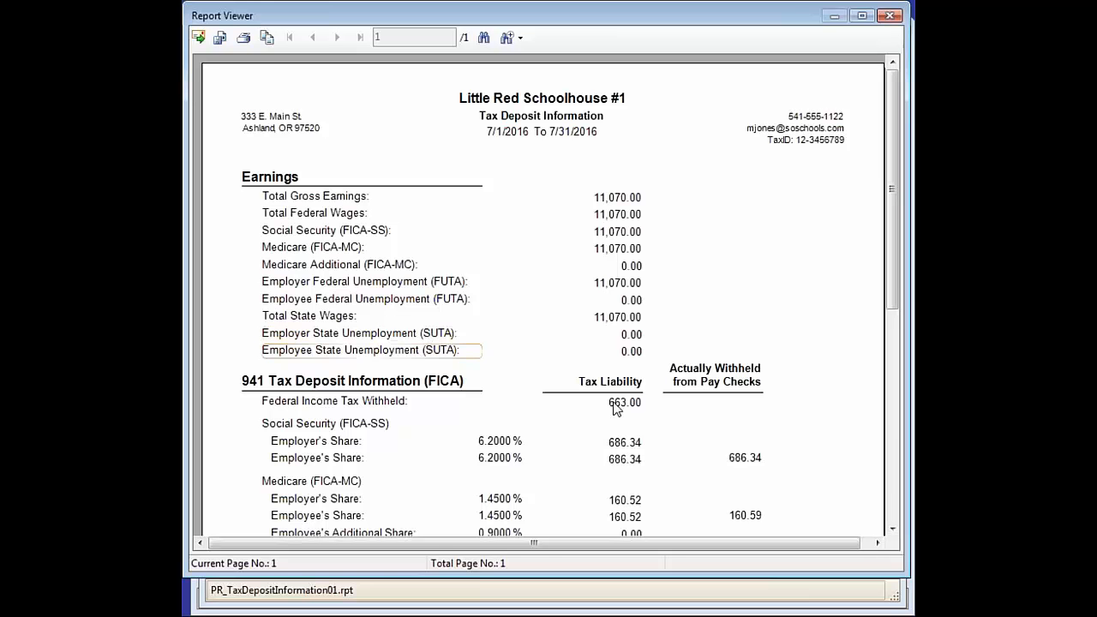
drag(897, 287, 876, 408)
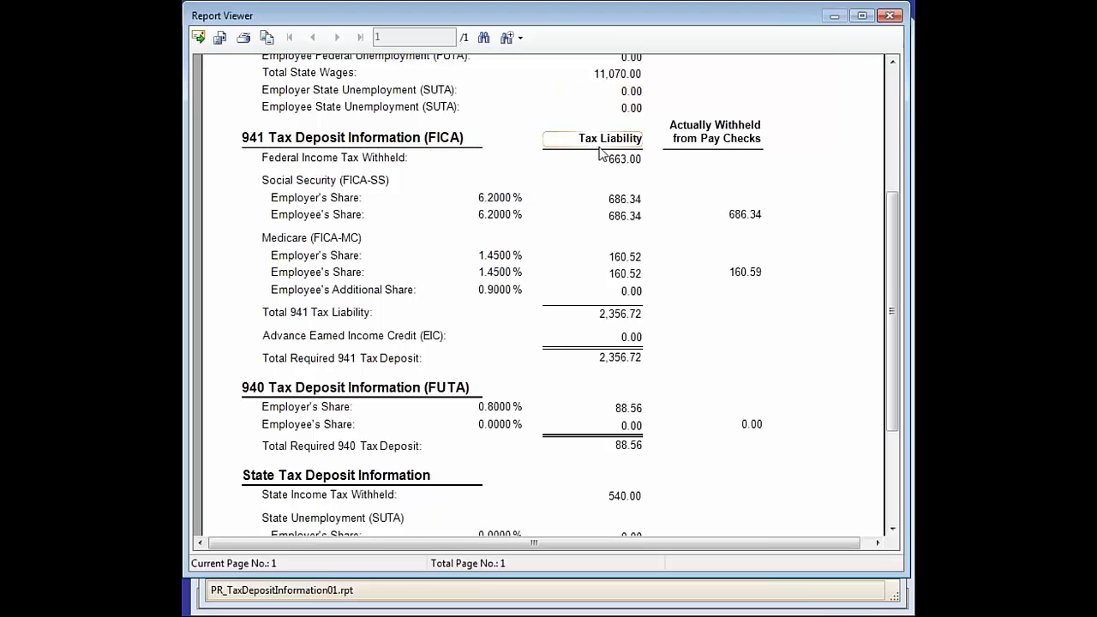
click(617, 166)
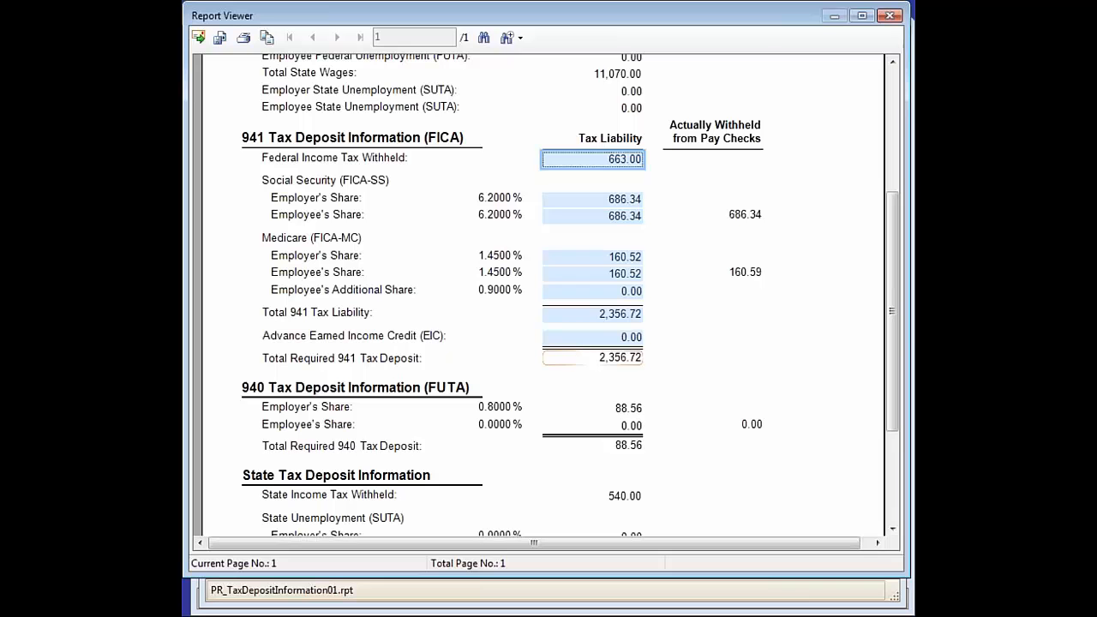
click(573, 358)
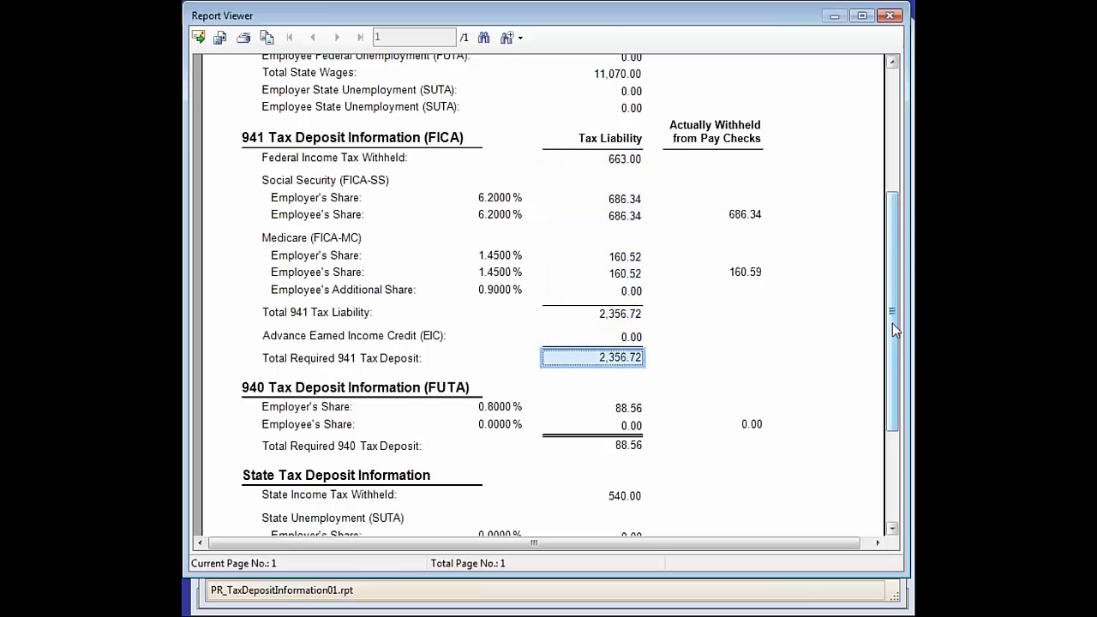
drag(892, 323, 893, 414)
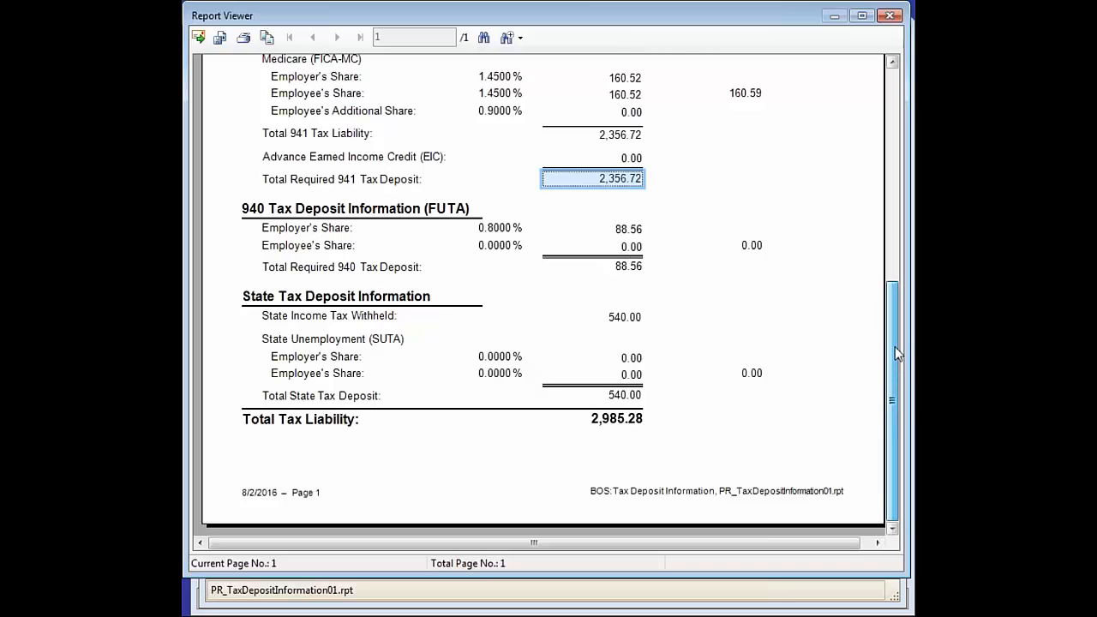
mouse_move(895, 346)
mouse_down()
mouse_move(908, 300)
mouse_move(909, 332)
mouse_up()
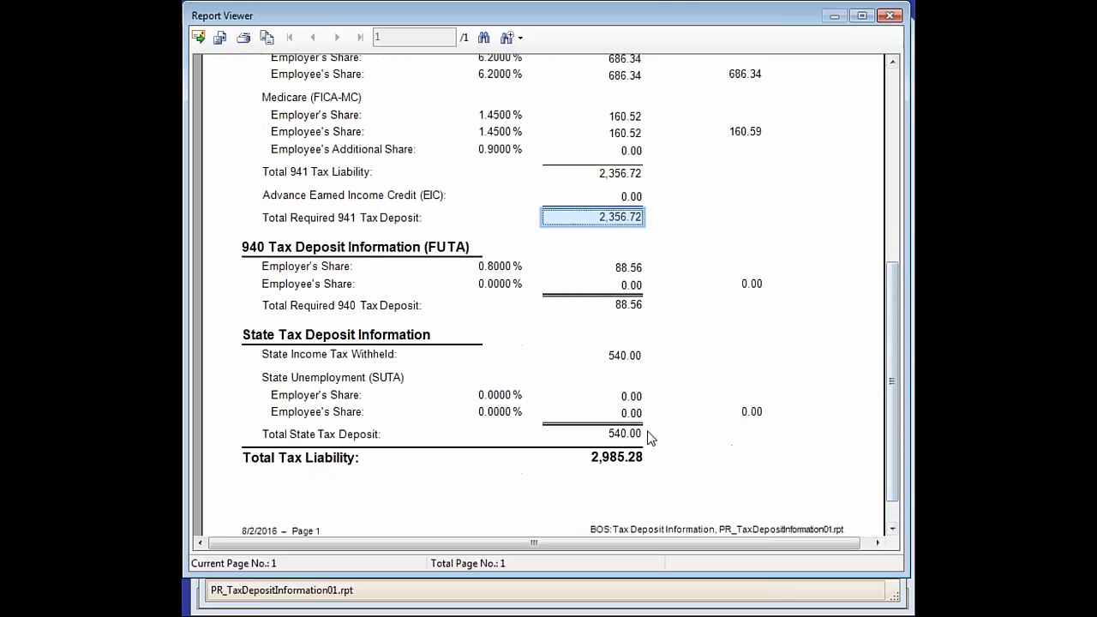
click(620, 457)
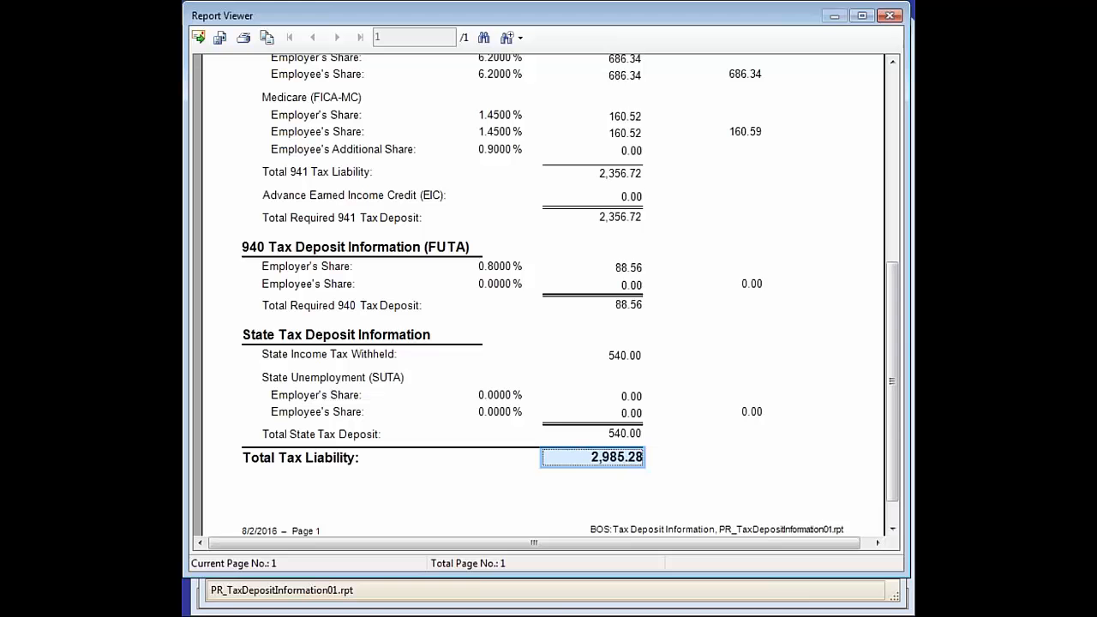
drag(897, 349, 905, 36)
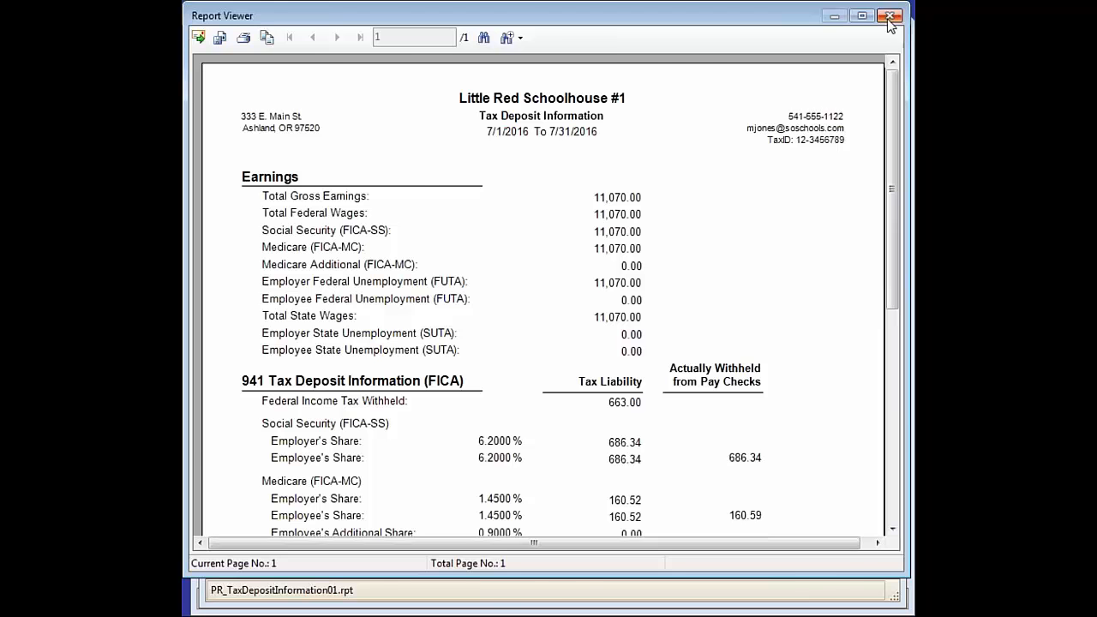
click(890, 17)
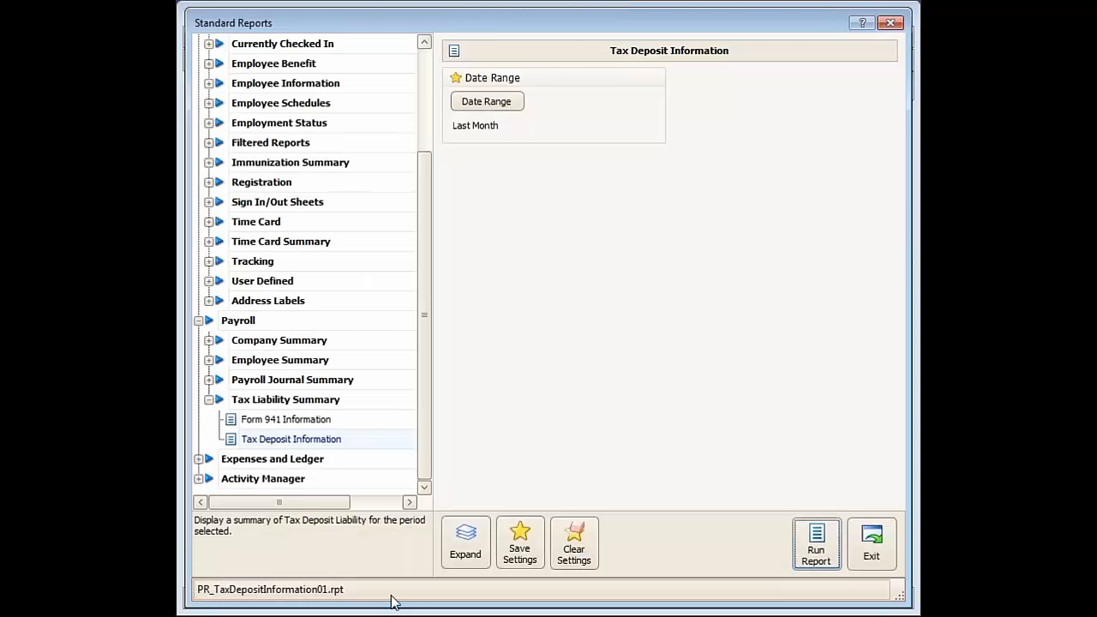
Select the Payroll Journal Summary report, set its date range to Jul 2016, and run it.
click(208, 380)
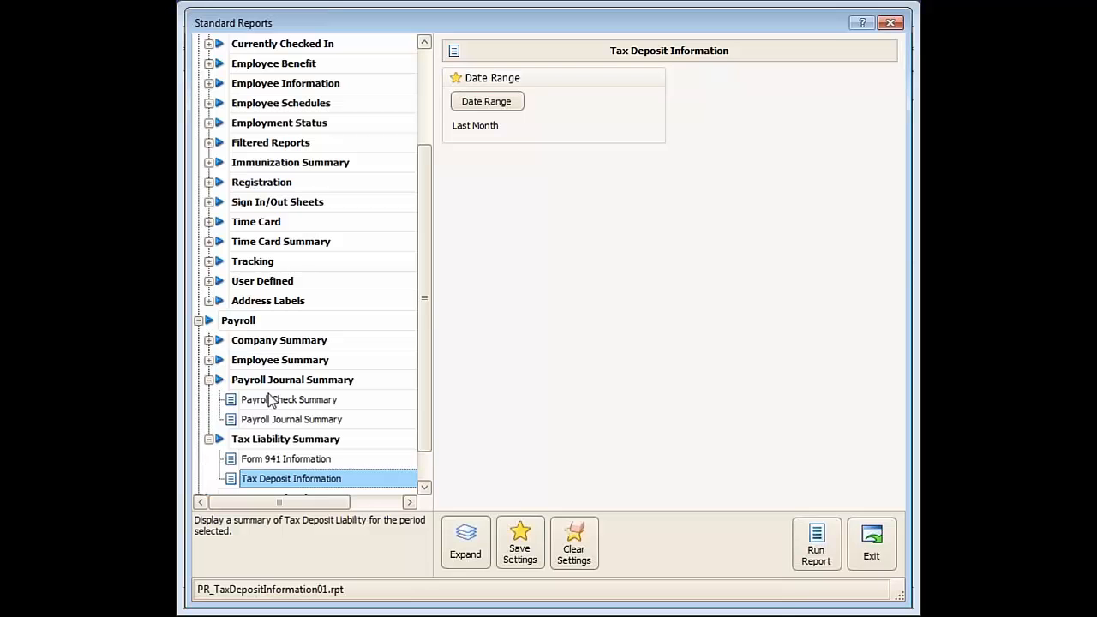
click(268, 420)
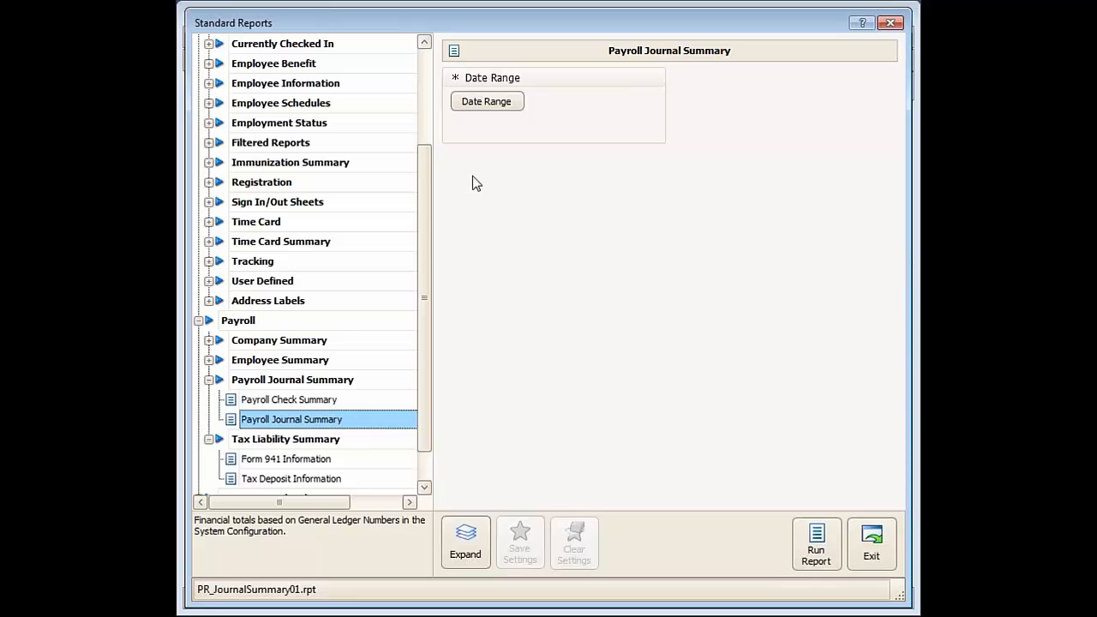
click(487, 102)
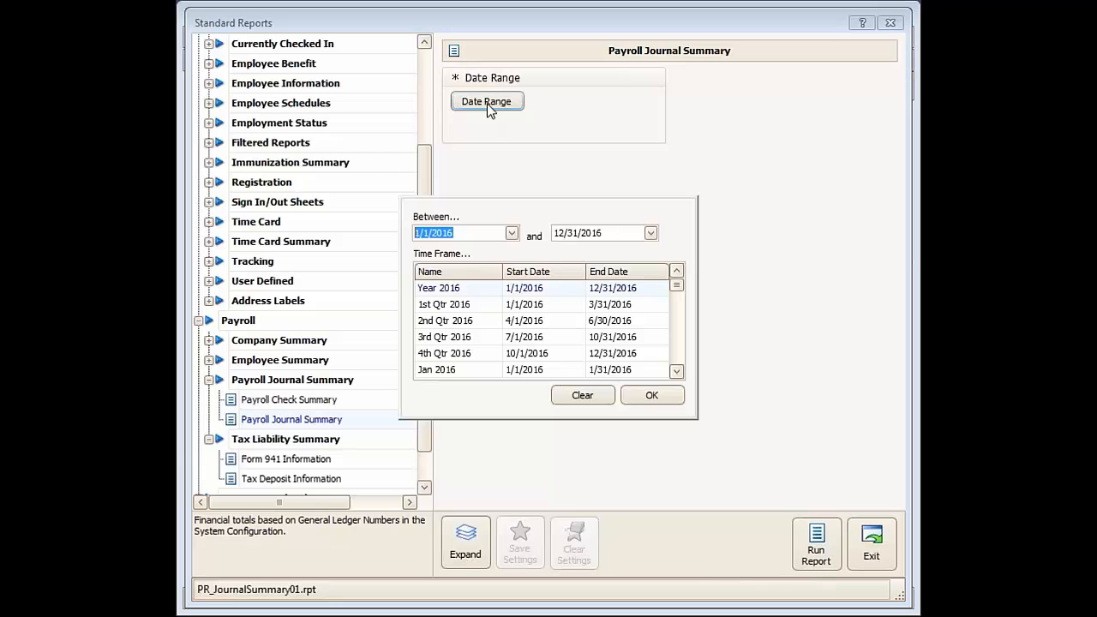
click(677, 373)
click(677, 372)
click(677, 373)
click(677, 373)
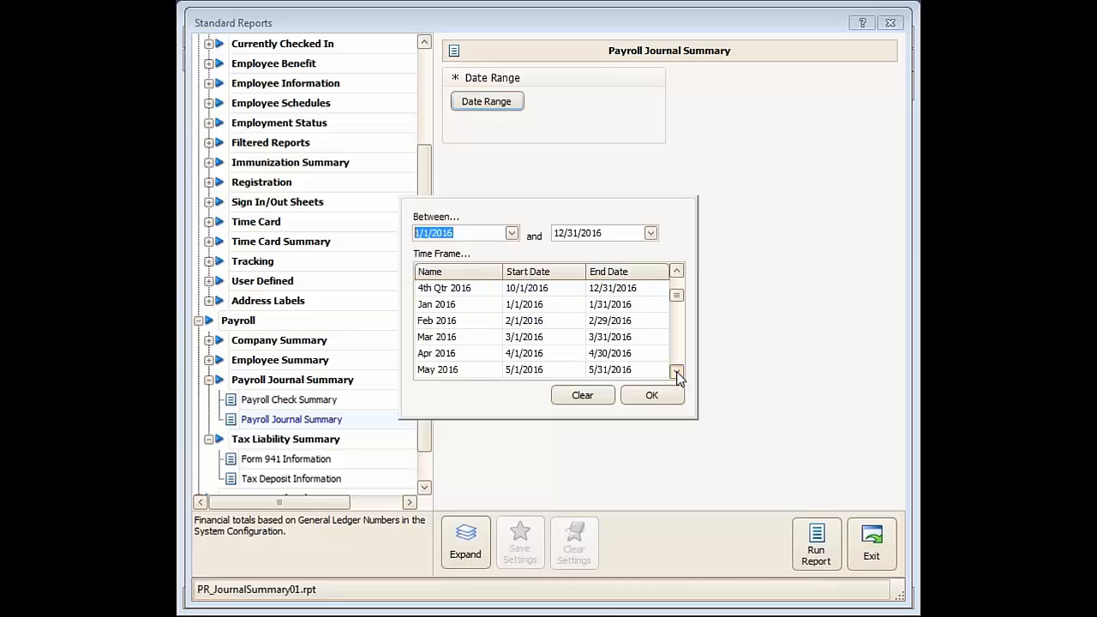
click(678, 373)
click(677, 373)
click(677, 373)
click(678, 373)
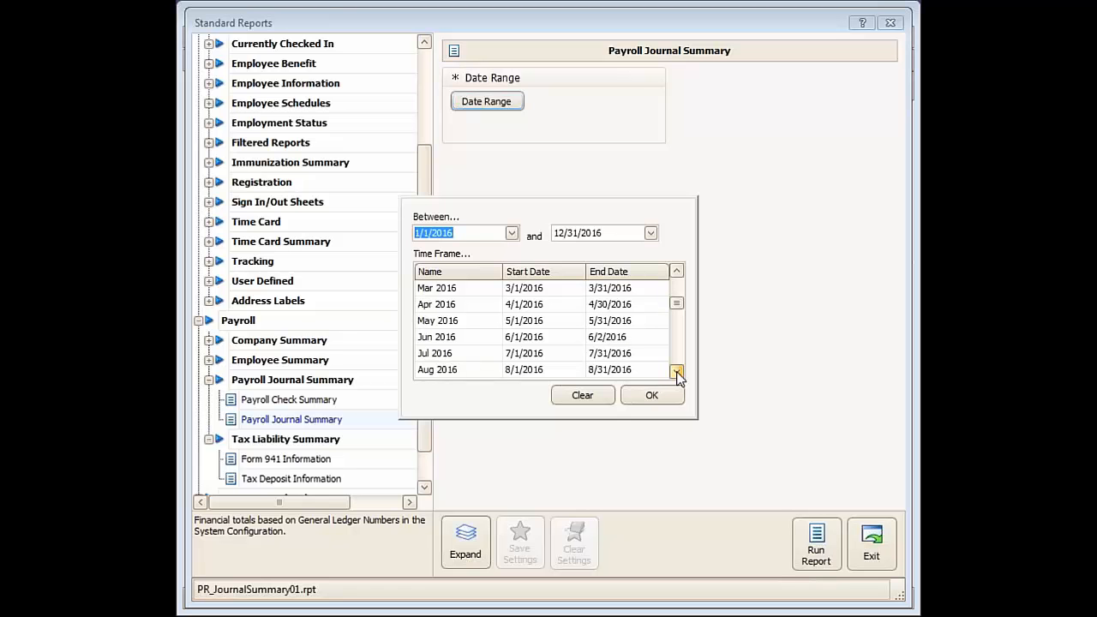
click(473, 357)
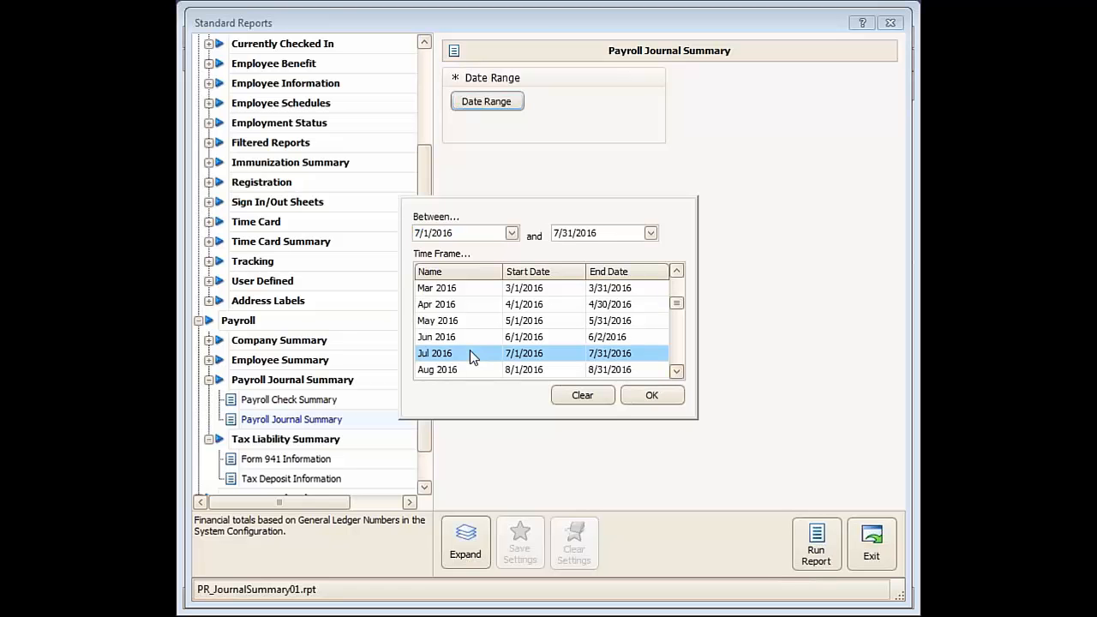
click(655, 397)
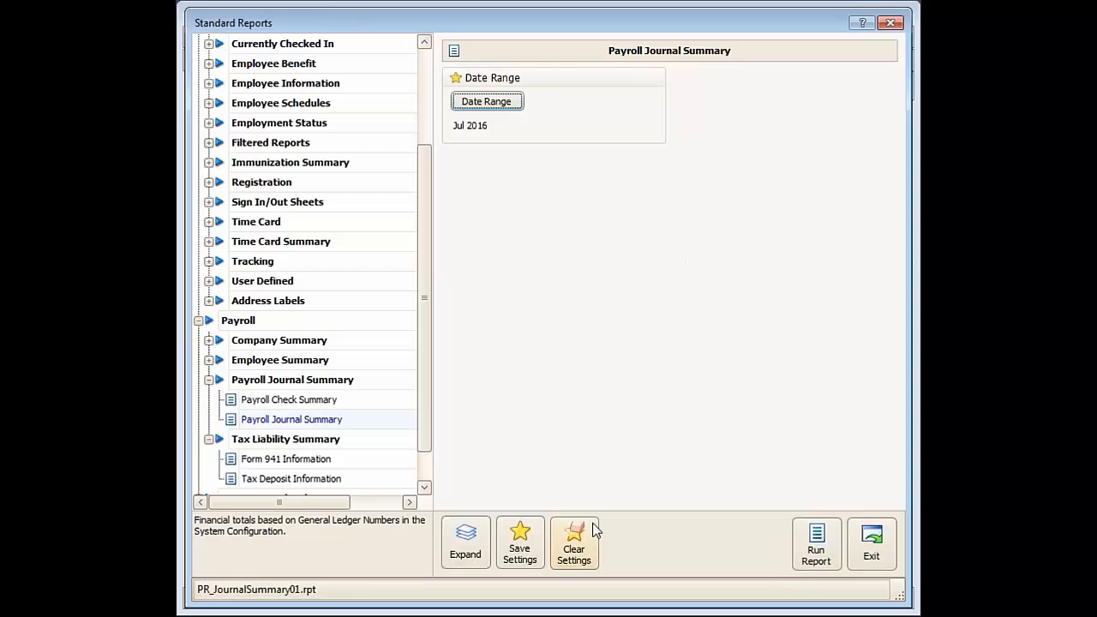
click(830, 540)
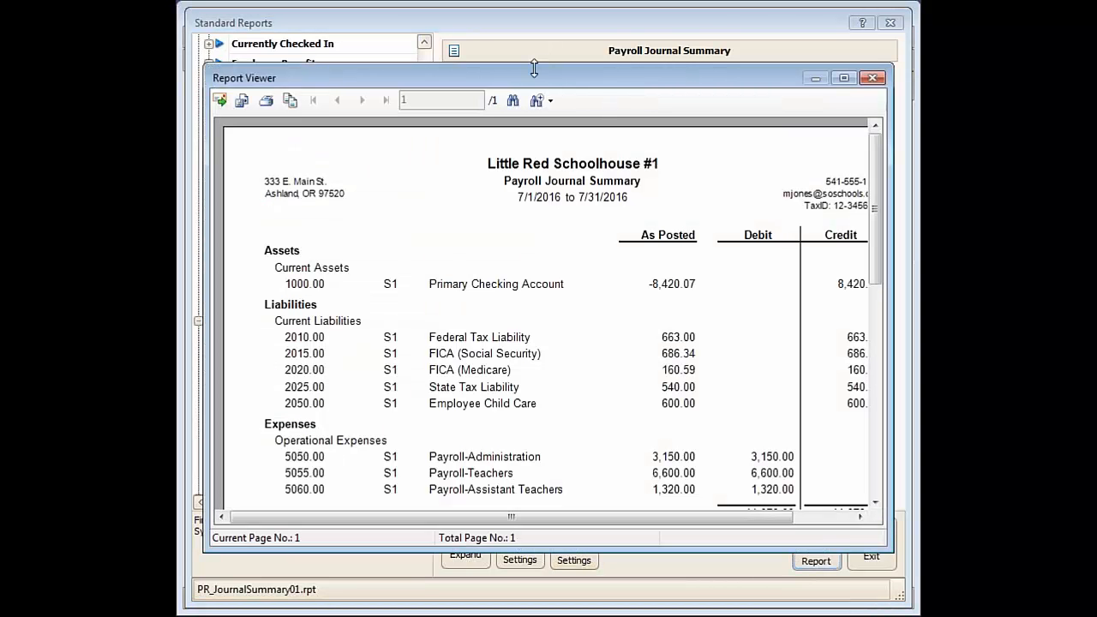
Enlarge the journal summary's viewer to review the posted, debit and credit amounts per account, and close the report.
drag(532, 75, 482, 3)
drag(841, 479, 898, 533)
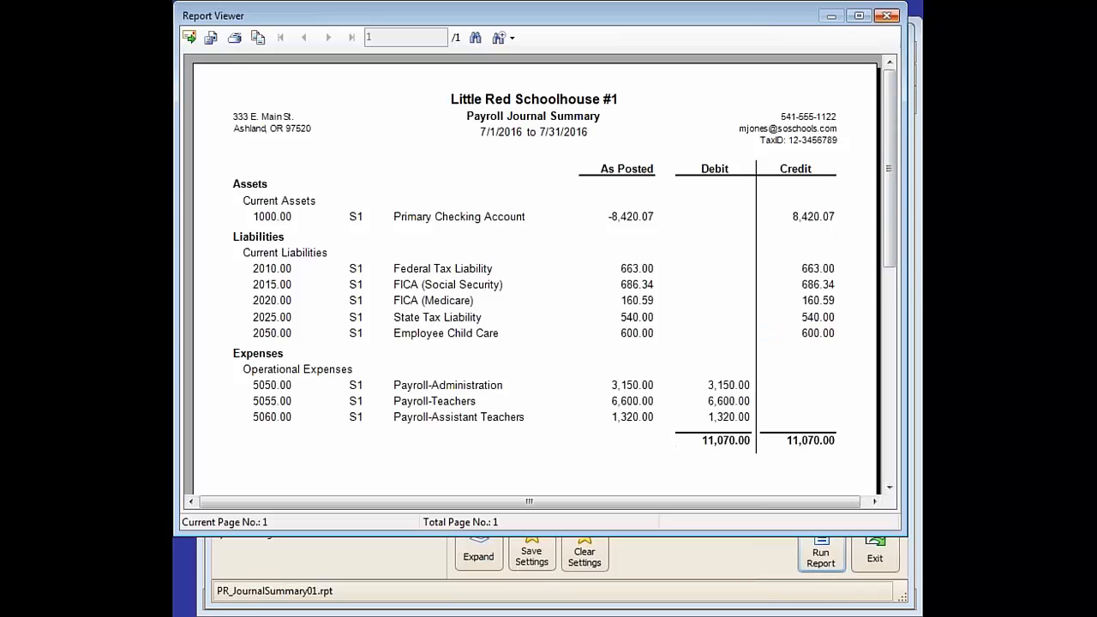
click(887, 19)
Run the Payroll Check Summary report for last month, grouped by Bank Account and sorted by Employee's Name.
click(295, 400)
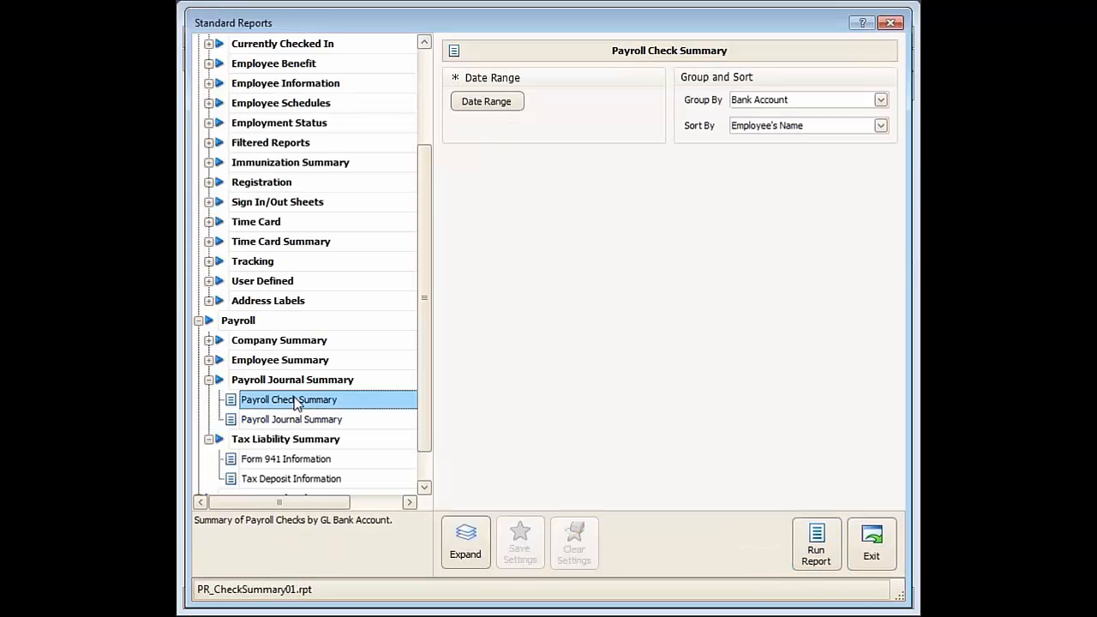
click(488, 105)
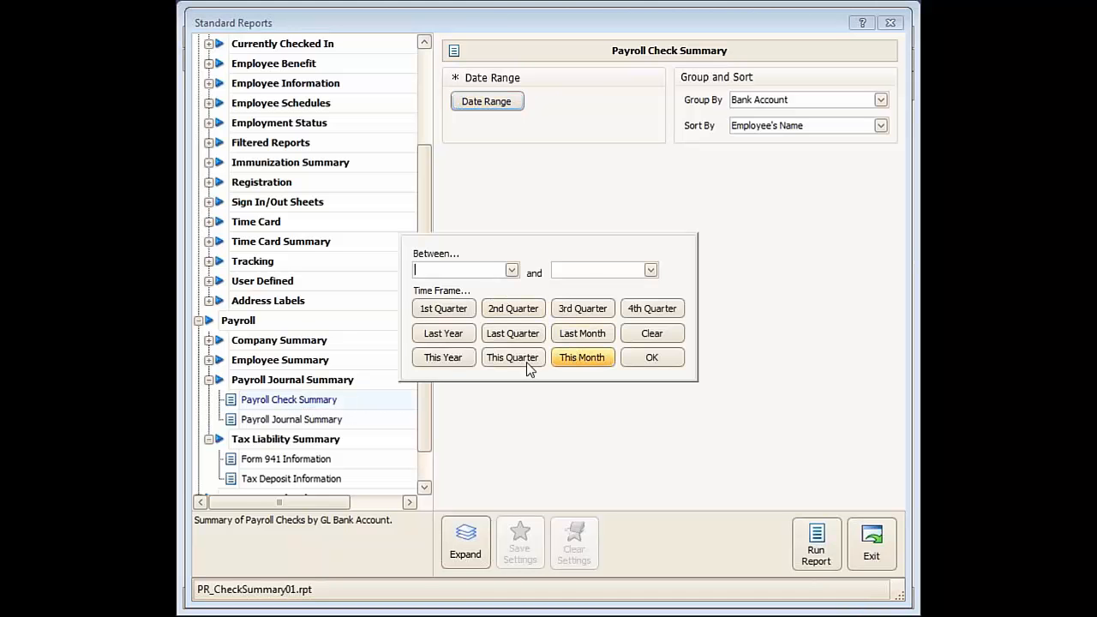
click(582, 333)
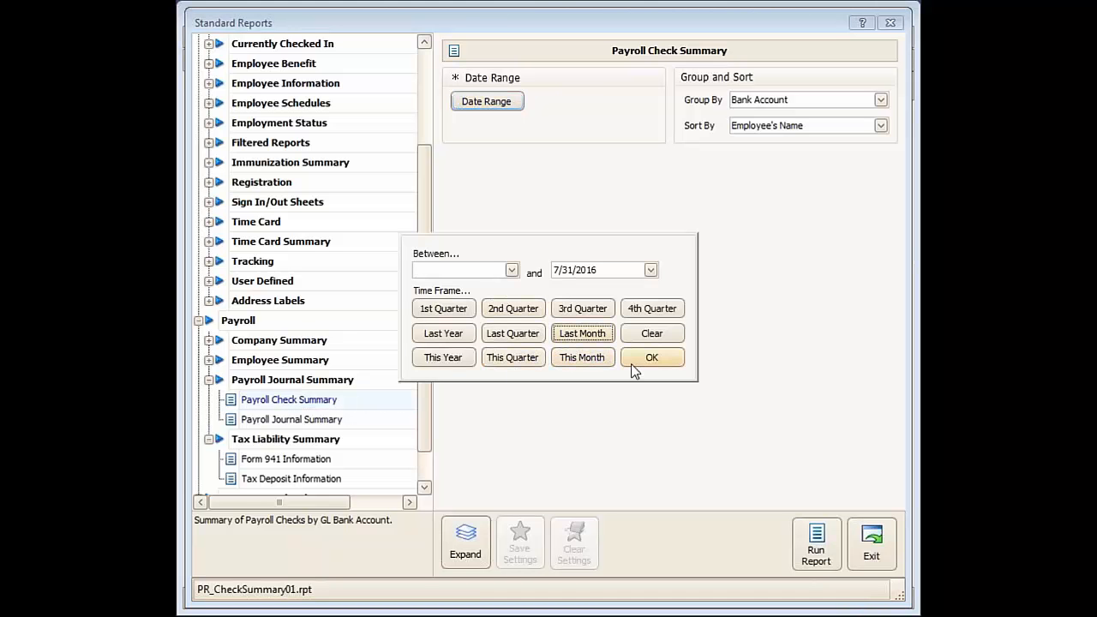
click(647, 358)
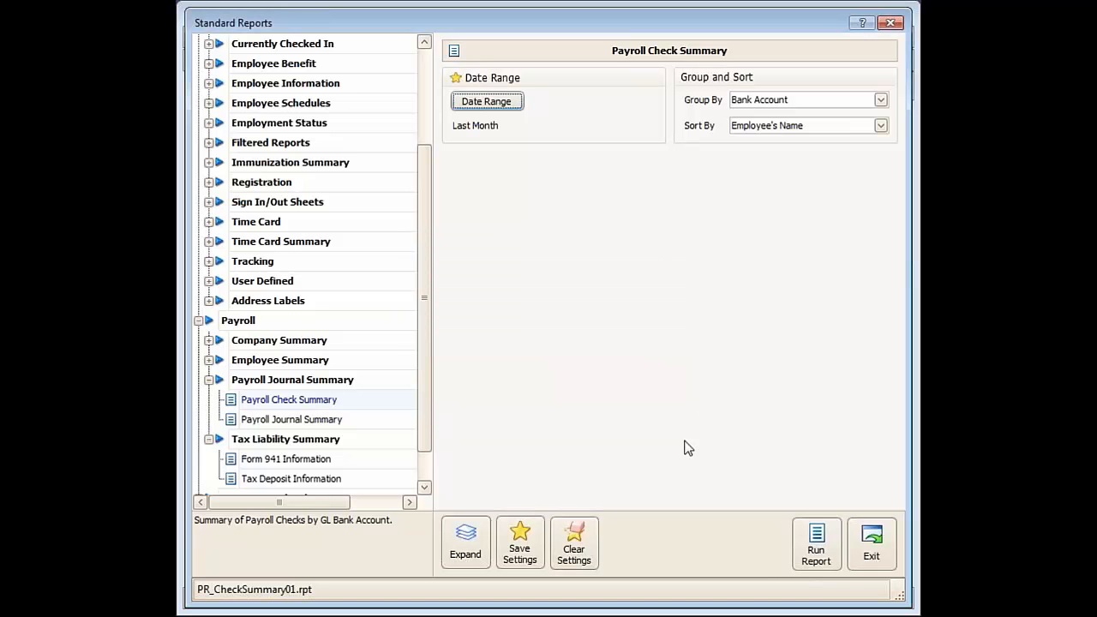
click(836, 570)
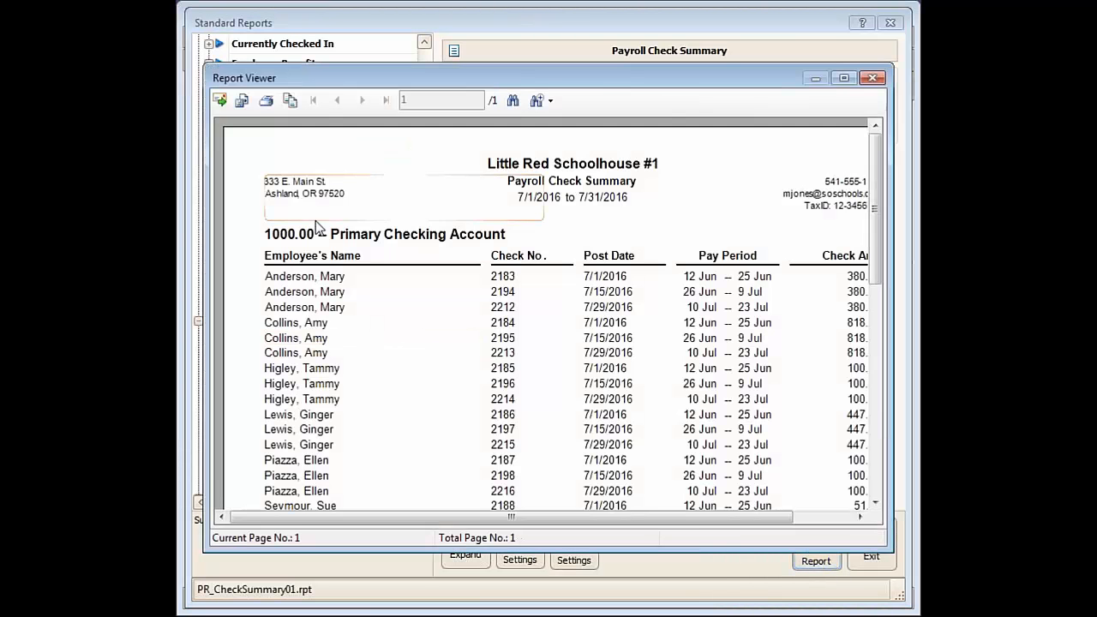
Enlarge the check summary's viewer and review its check numbers, post dates, pay periods, amounts and grand total.
drag(531, 82, 521, 36)
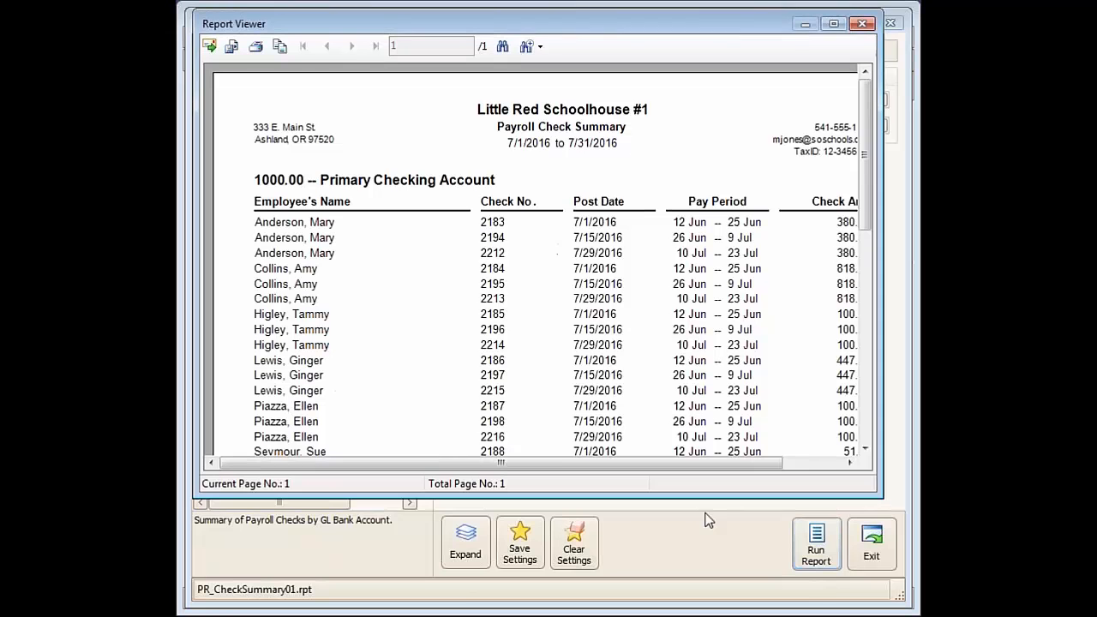
drag(883, 496, 915, 554)
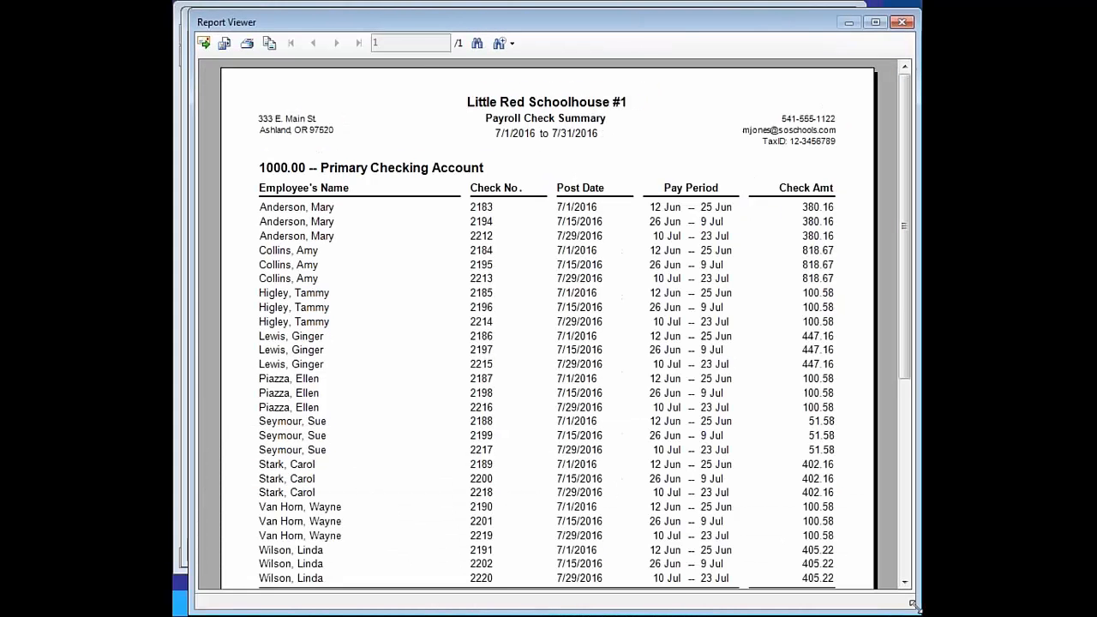
drag(905, 333, 900, 371)
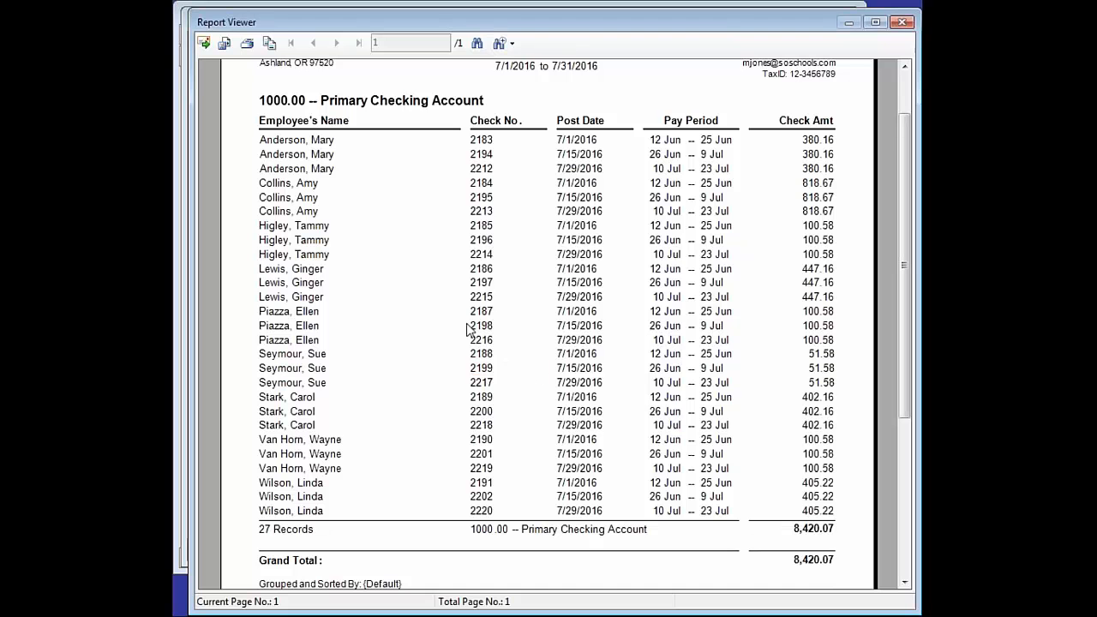
Close the check summary viewer and browse the Company Summary and Employee Summary report groups, selecting Employee Check Summary.
click(902, 24)
click(209, 342)
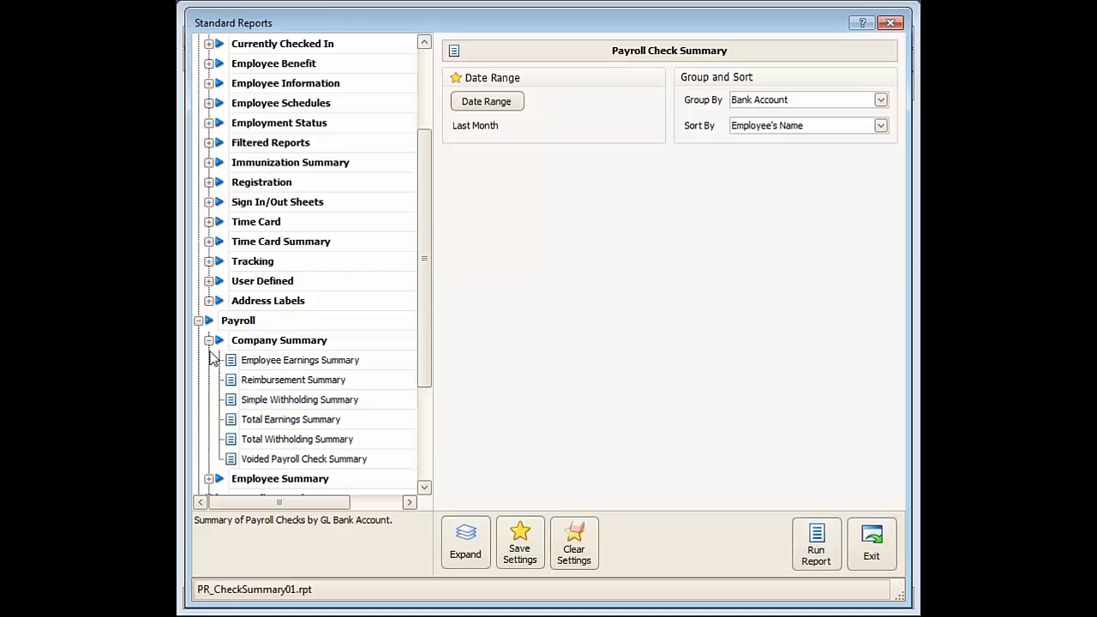
drag(423, 307, 430, 374)
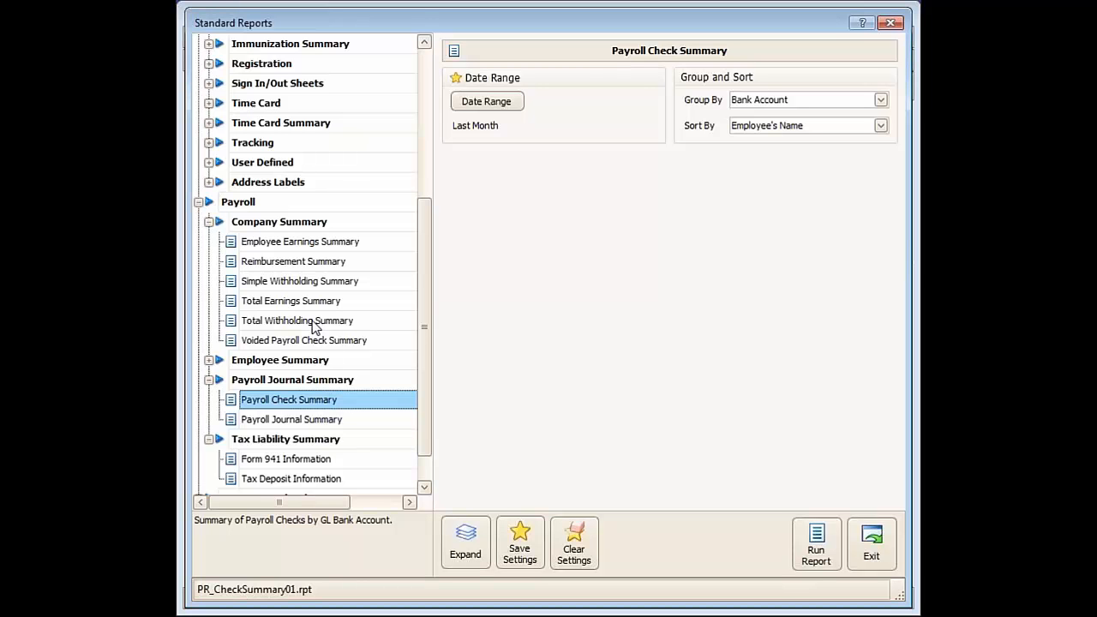
click(208, 361)
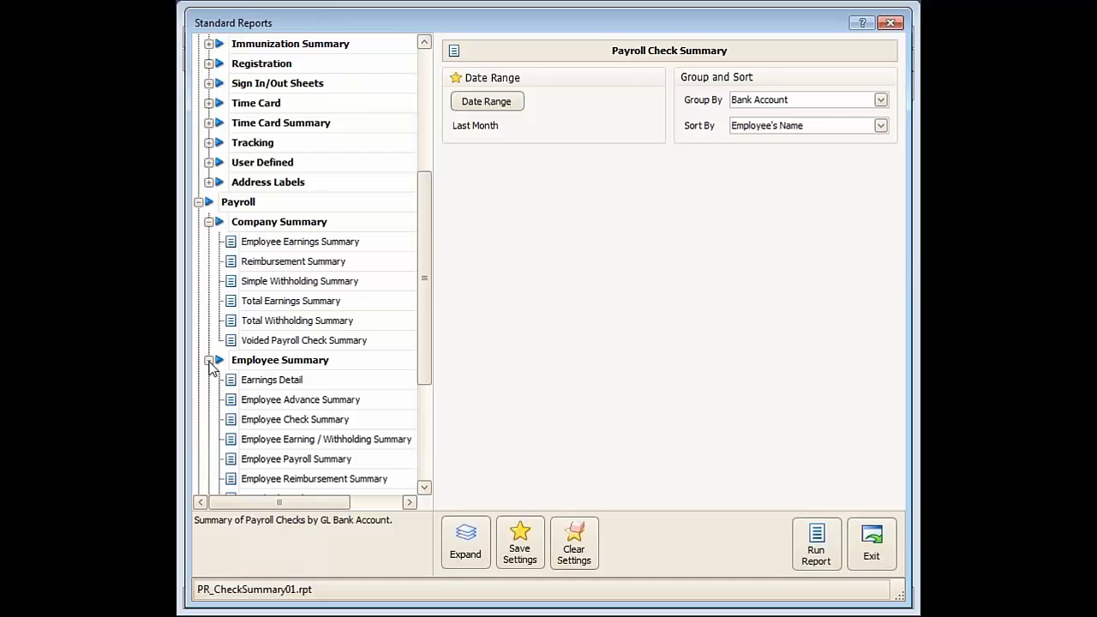
click(258, 422)
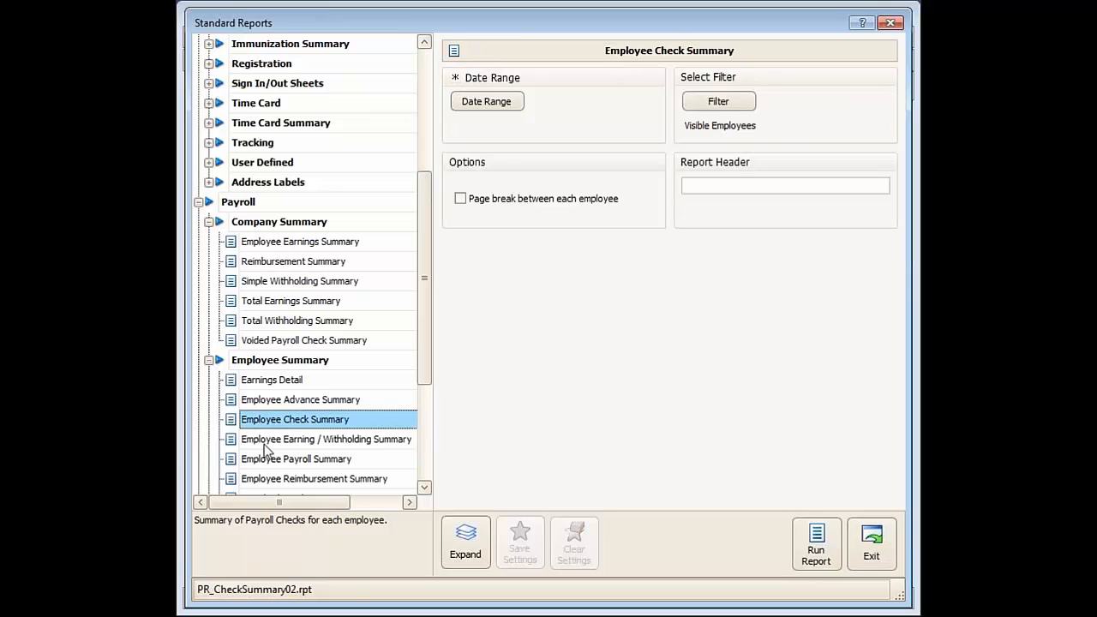
Select the Employee Earning / Withholding Summary report, set its date range to This Year, and run it.
click(264, 443)
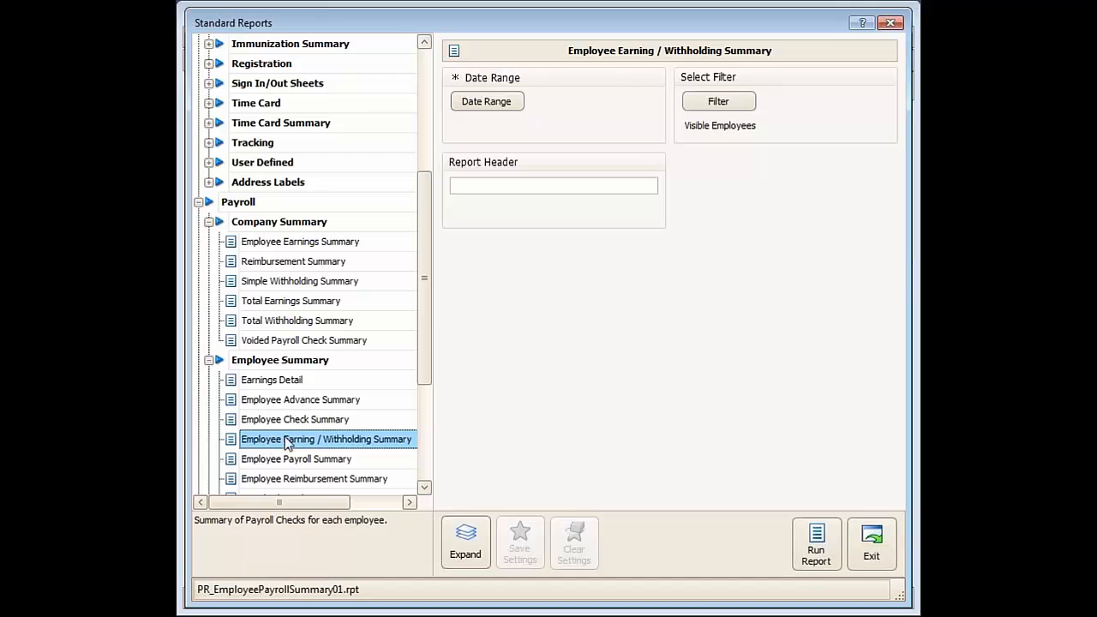
click(476, 106)
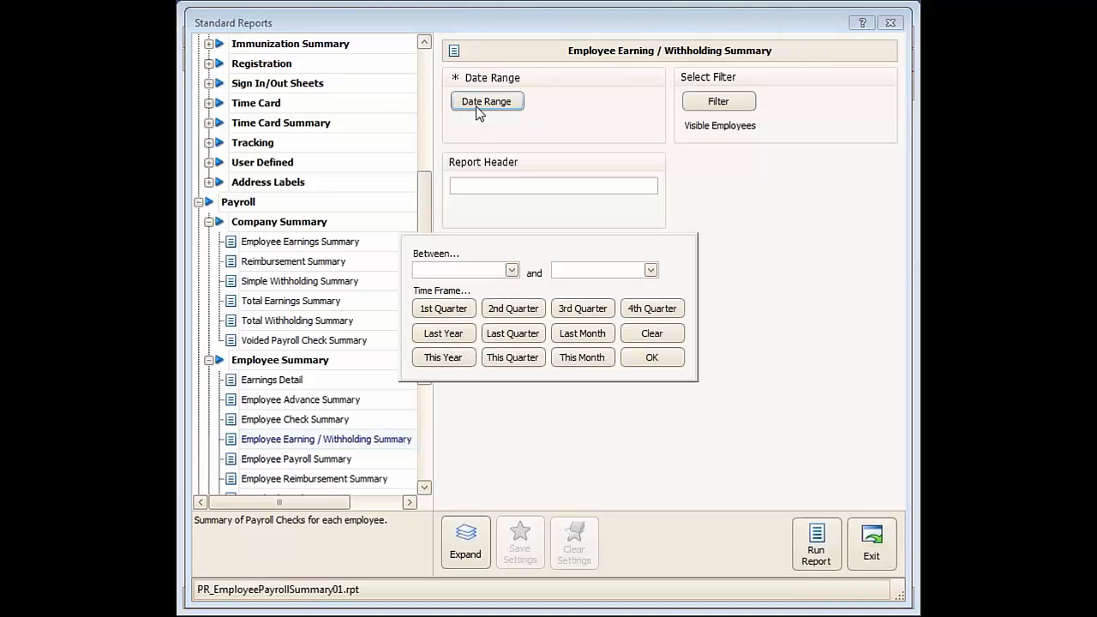
click(469, 359)
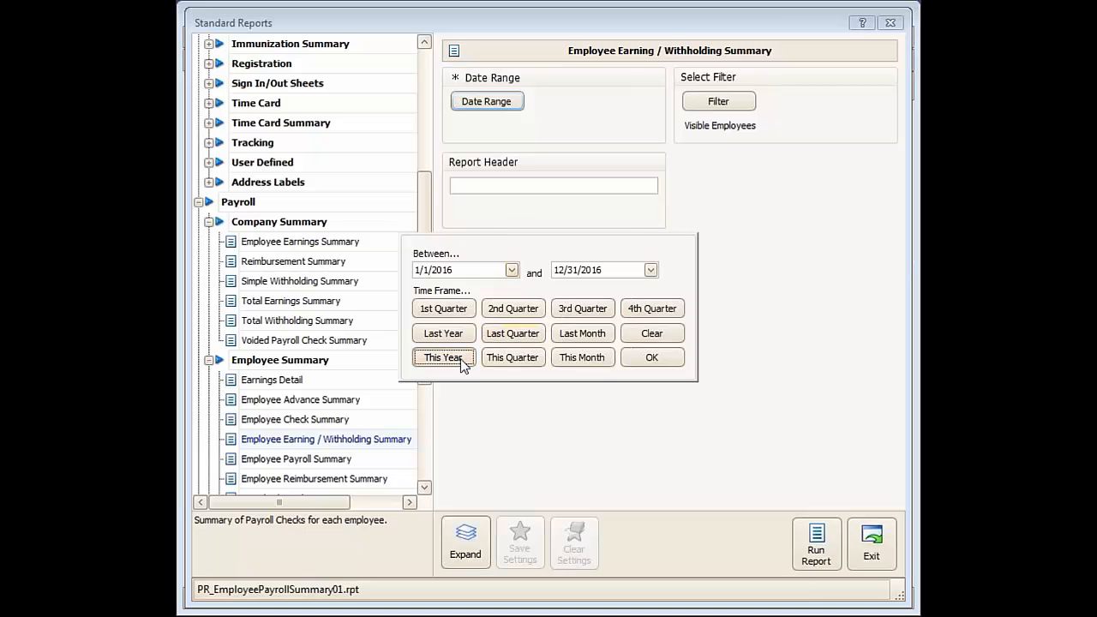
click(641, 359)
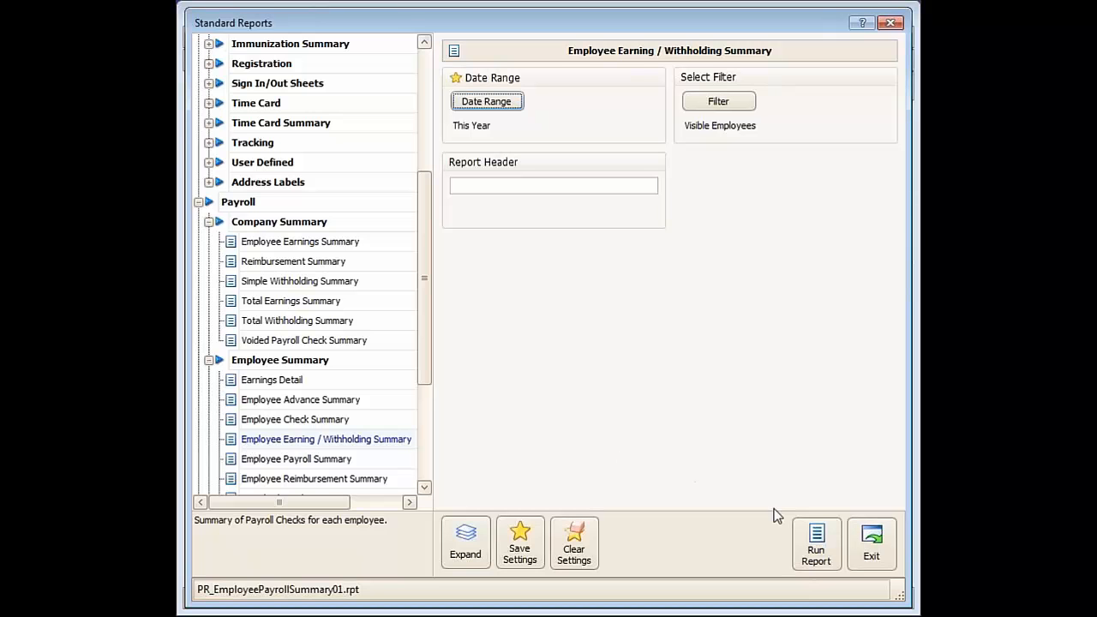
click(816, 545)
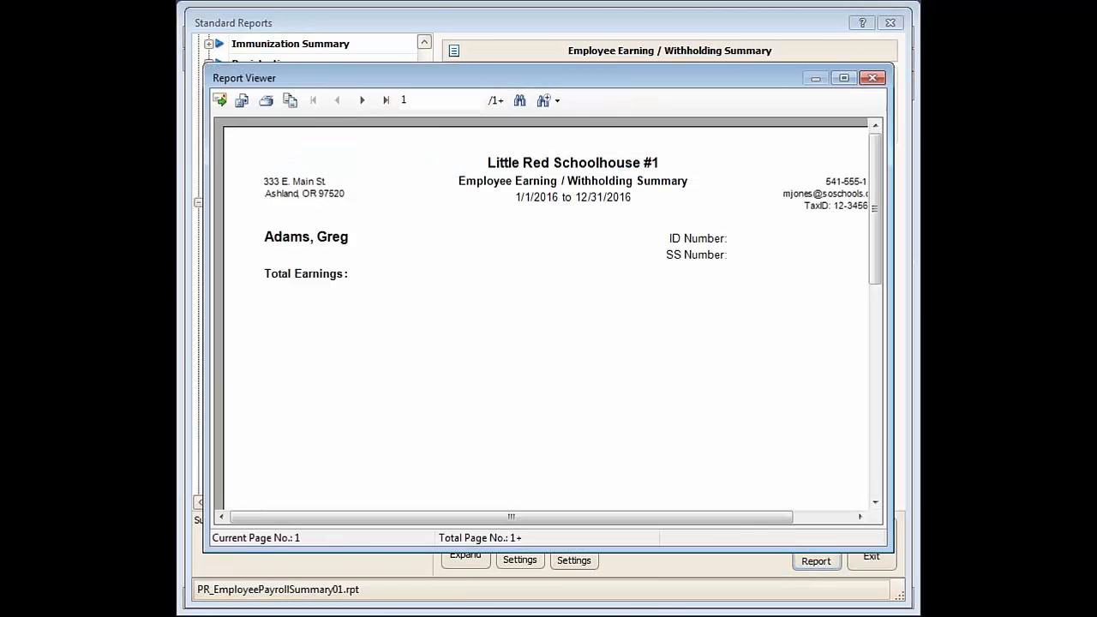
Enlarge the viewer to review the earnings, gross pay detail and withholdings of the employee on page 2, and close the report.
click(362, 100)
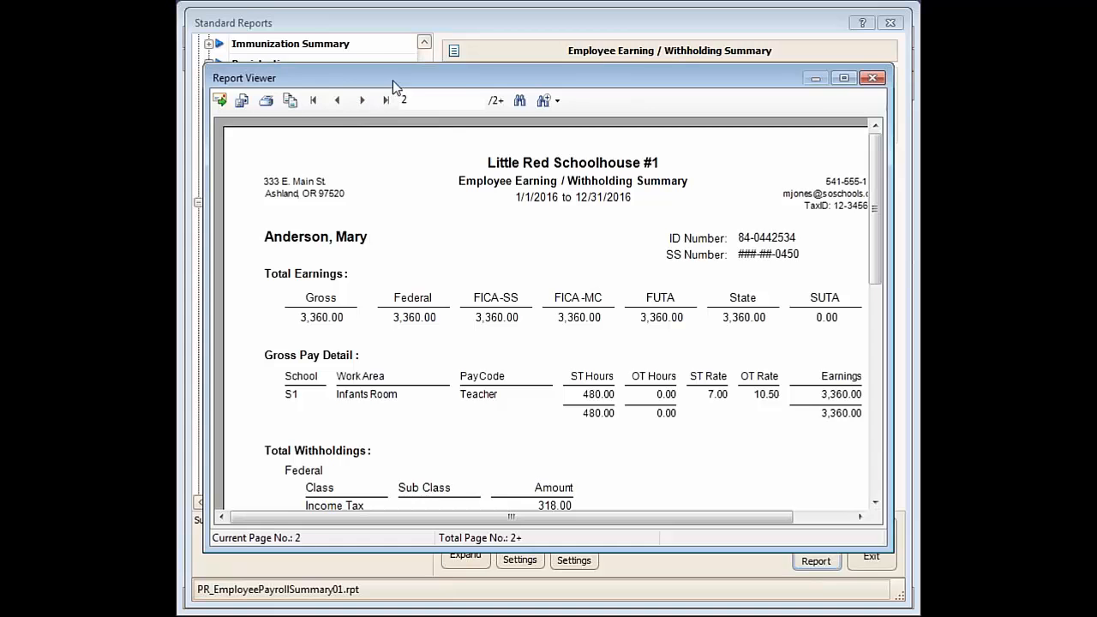
drag(393, 80, 372, 32)
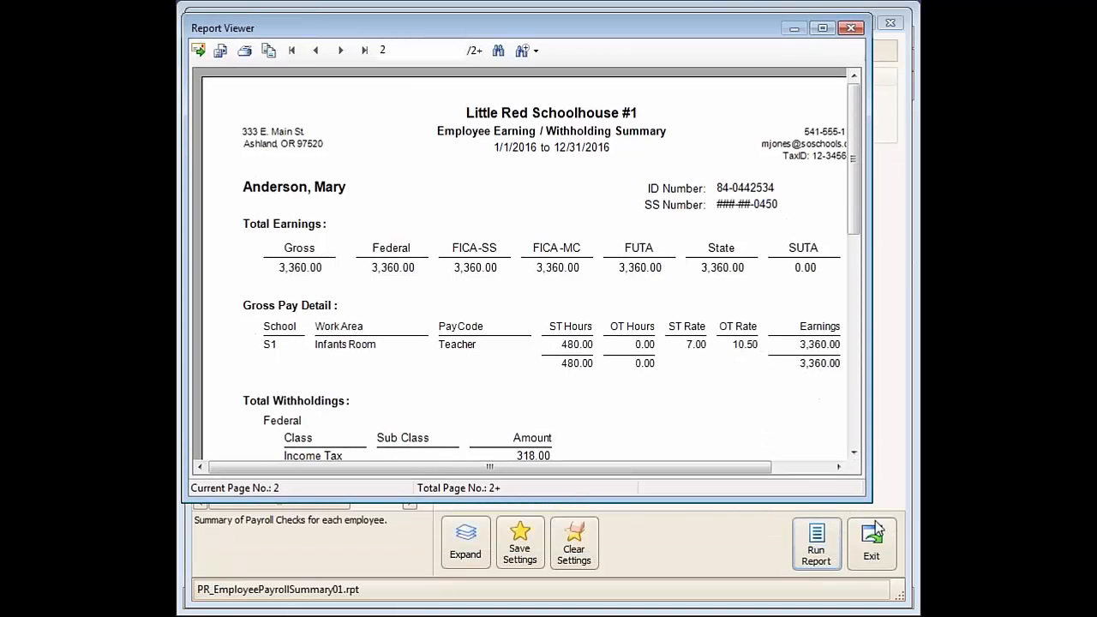
drag(866, 496, 911, 551)
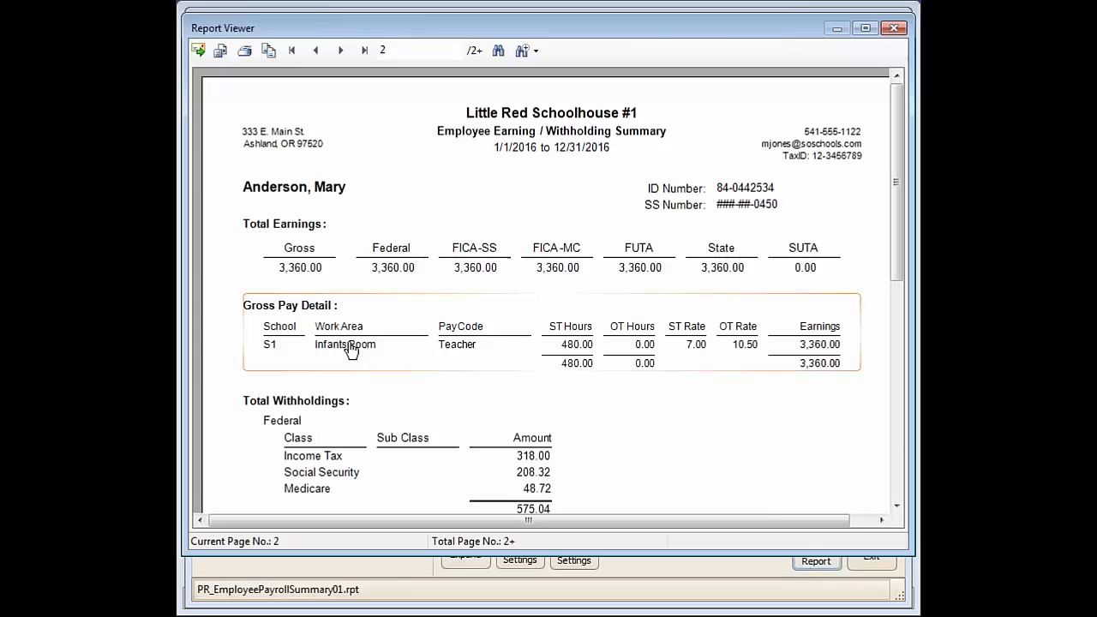
scroll(407, 368, down, 3)
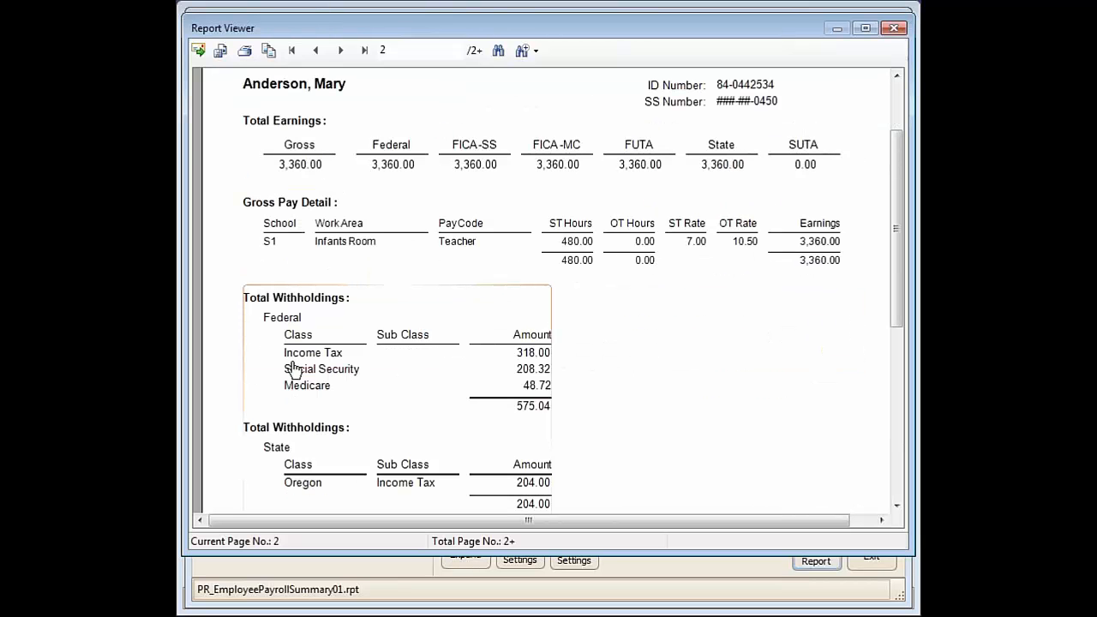
scroll(343, 392, down, 3)
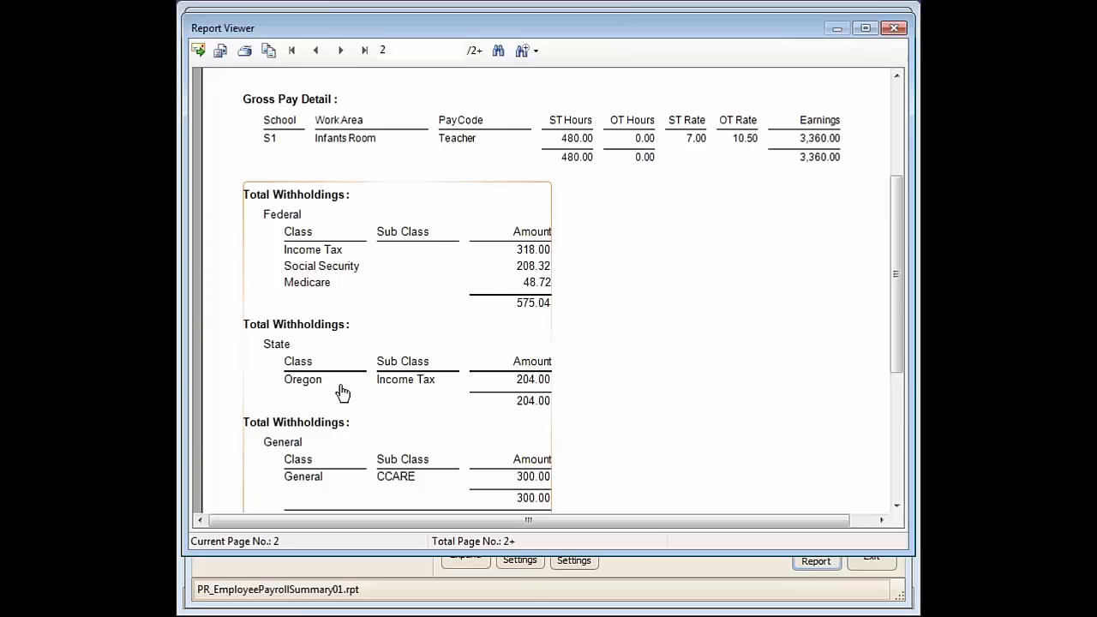
scroll(342, 392, down, 3)
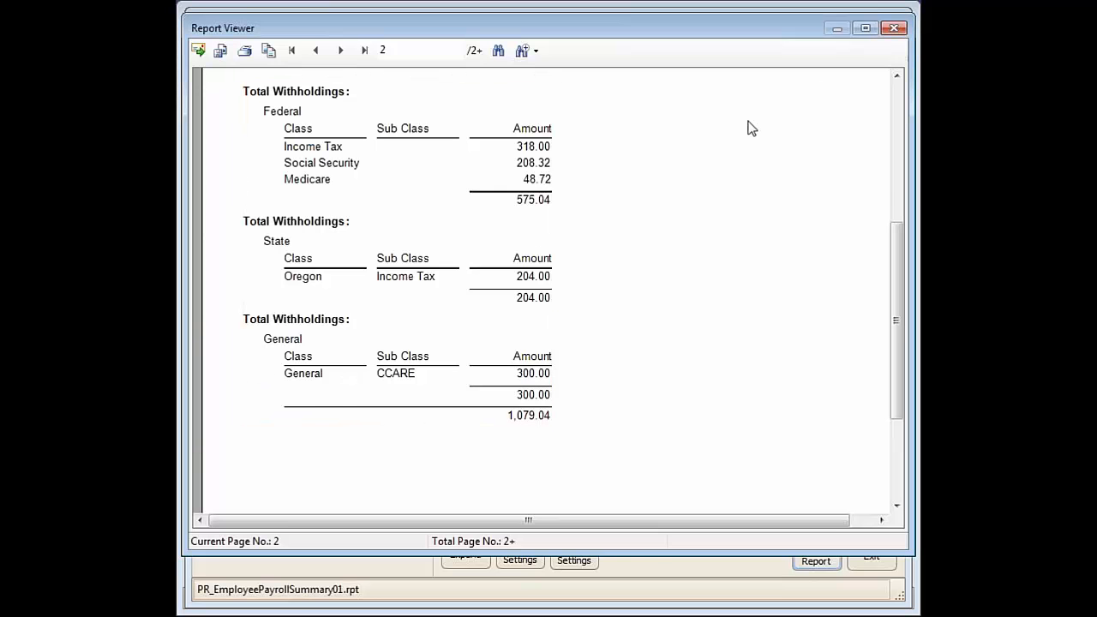
click(891, 30)
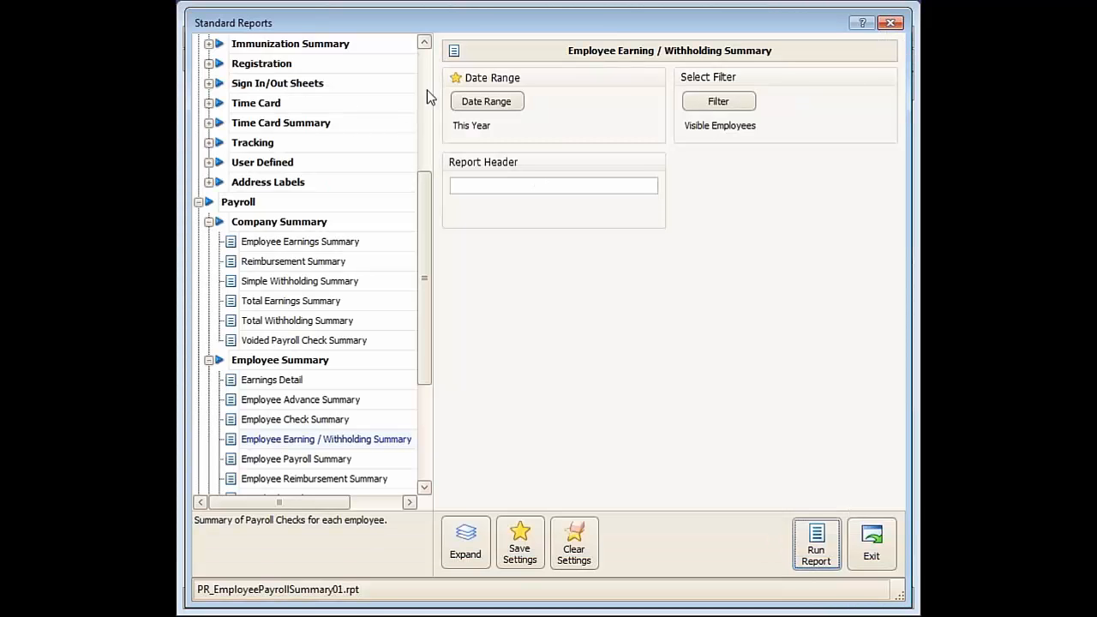
Select the Simple Withholding Summary report, set its date range to This Year, and run it.
click(276, 285)
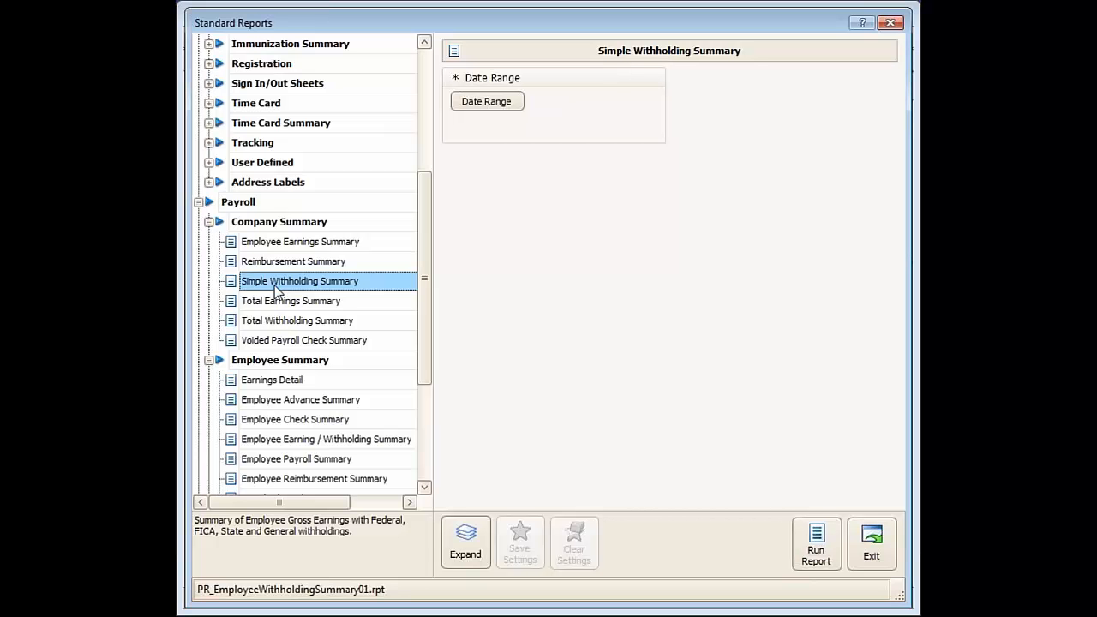
click(489, 107)
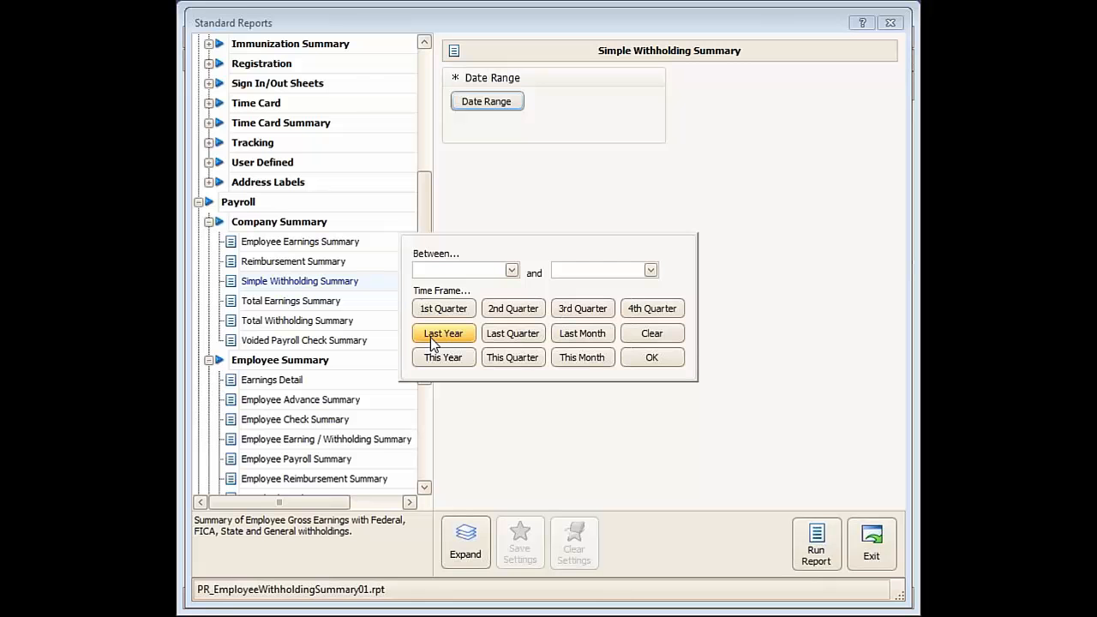
click(431, 359)
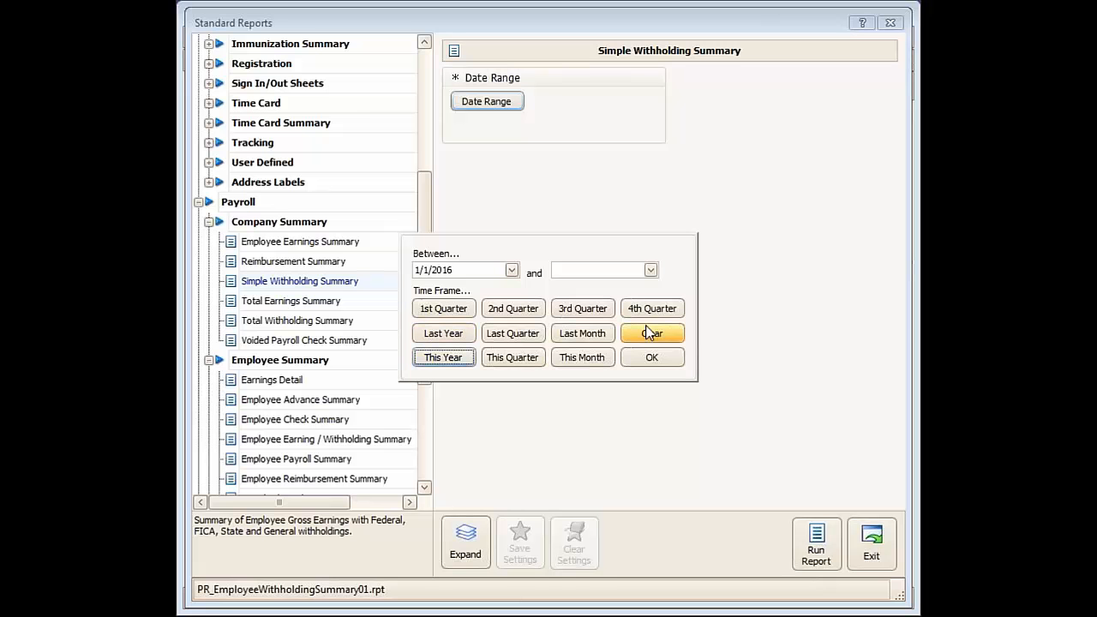
click(651, 358)
click(817, 540)
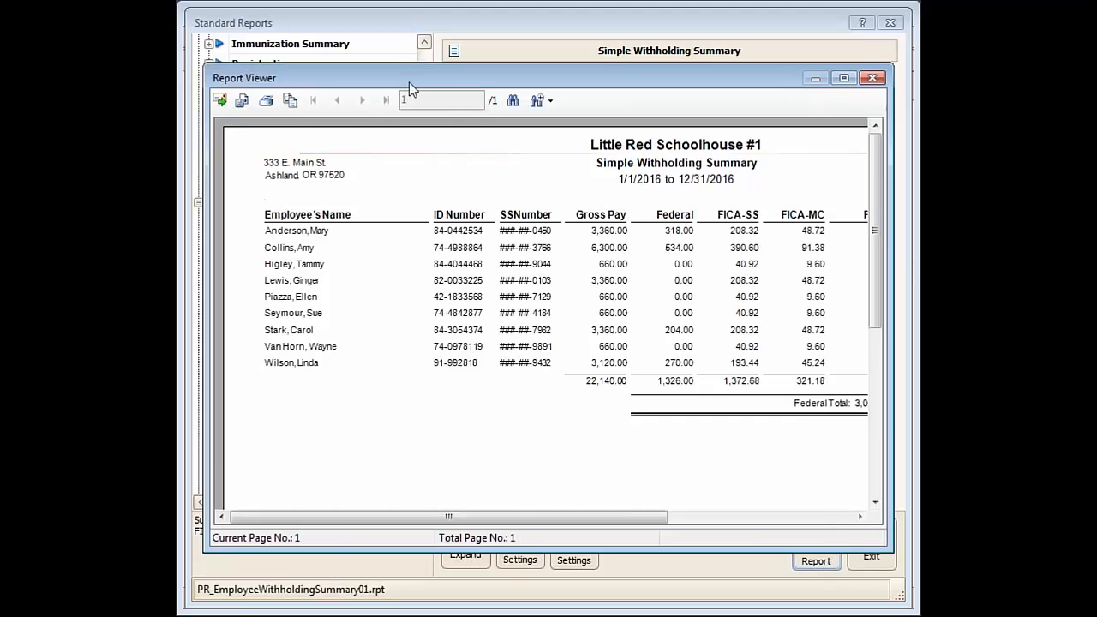
Enlarge the withholding summary's viewer to review every employee's gross pay and federal, state and general withholdings, and close the report.
drag(408, 82, 353, 13)
drag(856, 496, 968, 520)
drag(756, 489, 793, 492)
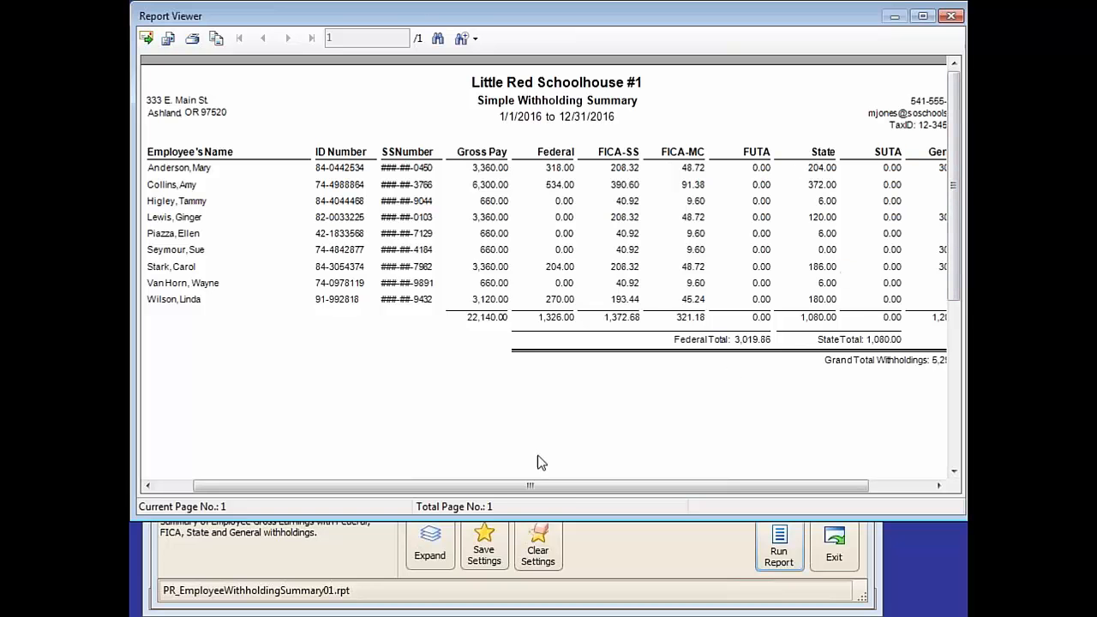
drag(509, 491, 570, 492)
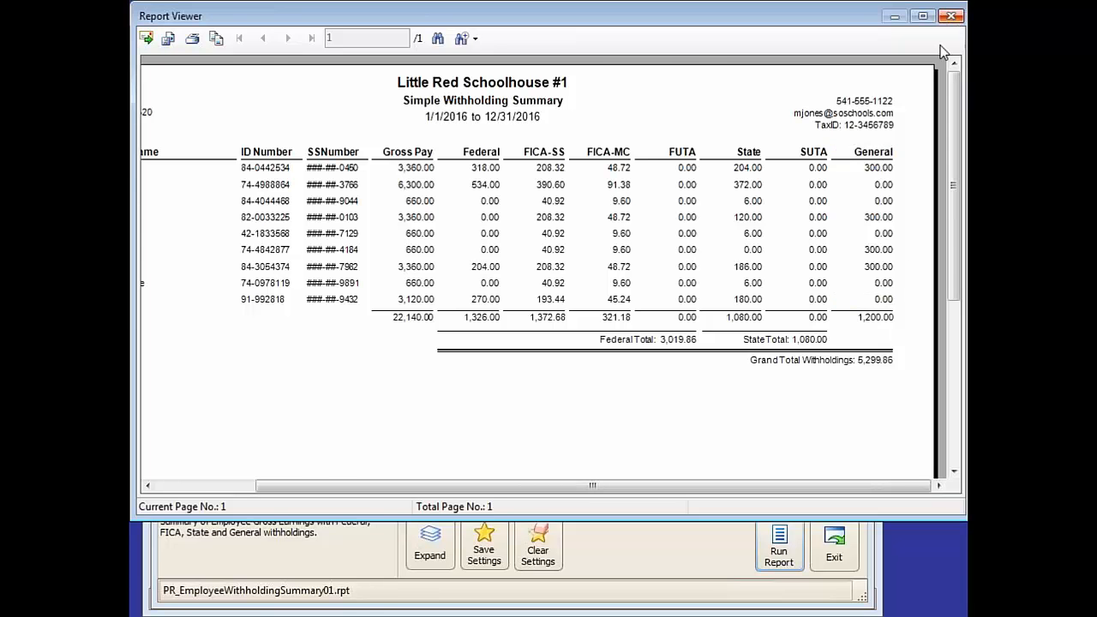
click(951, 15)
Check the Earnings Detail report's options, and run the Voided Payroll Check Summary report for This Year.
click(266, 440)
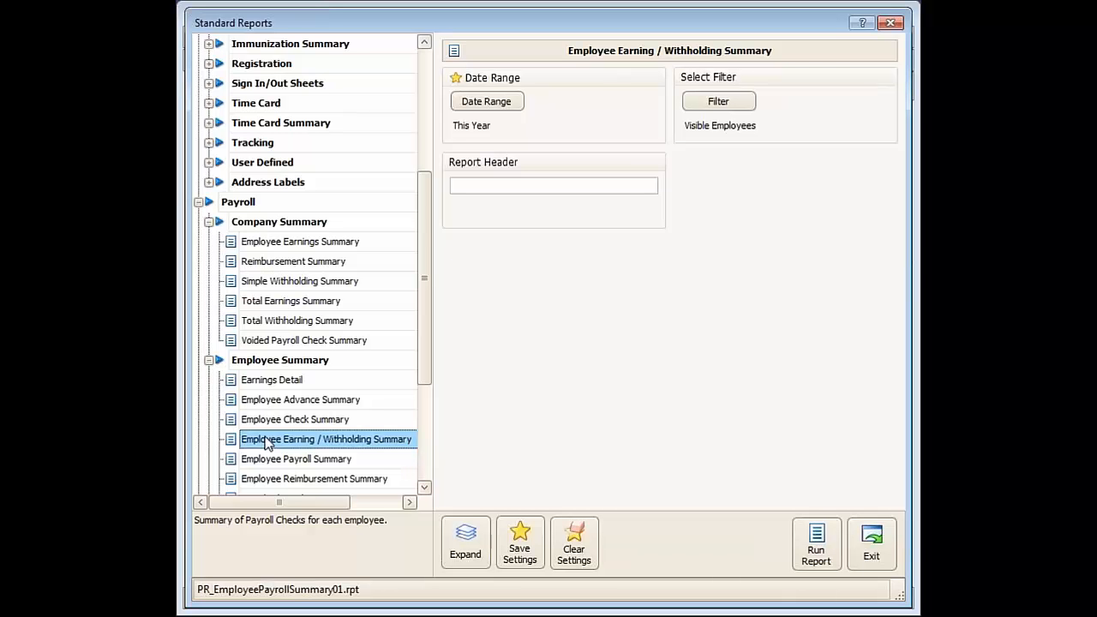
click(262, 381)
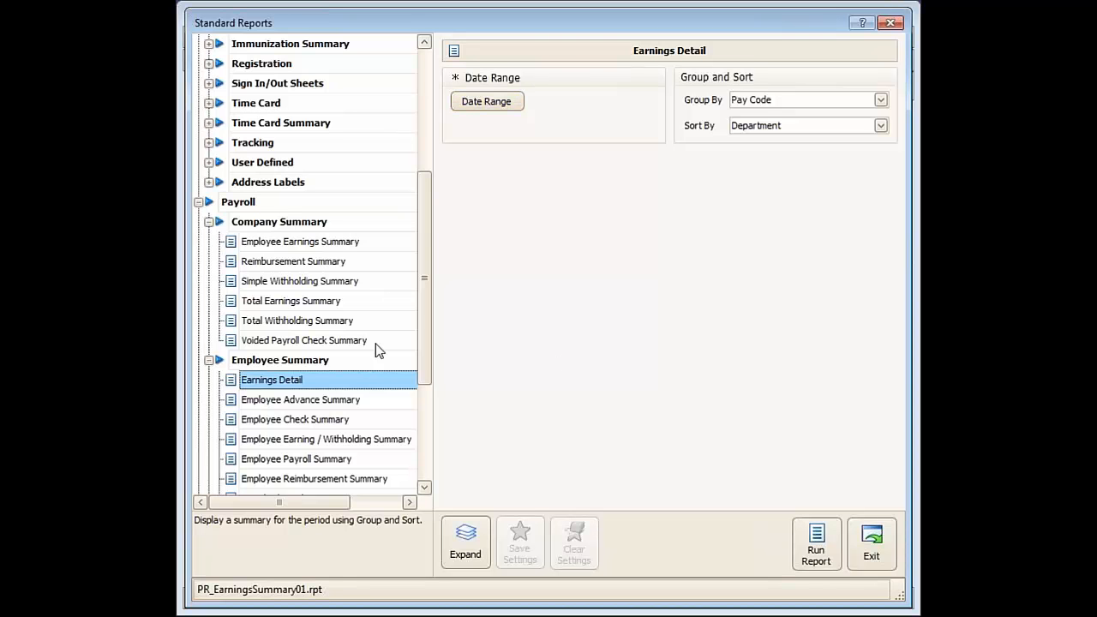
click(288, 343)
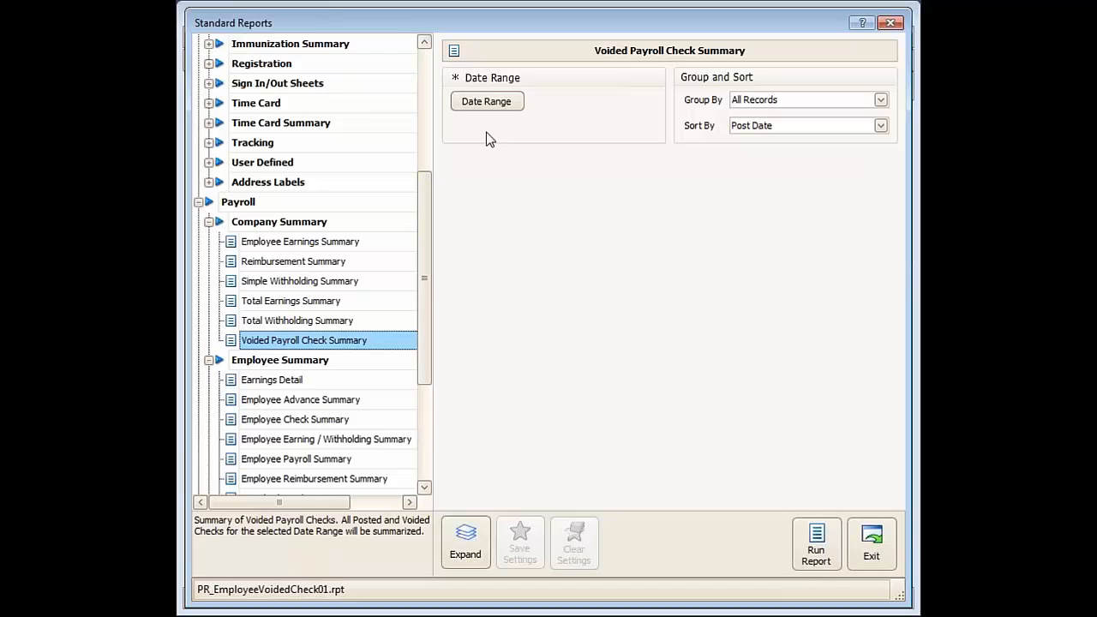
click(487, 105)
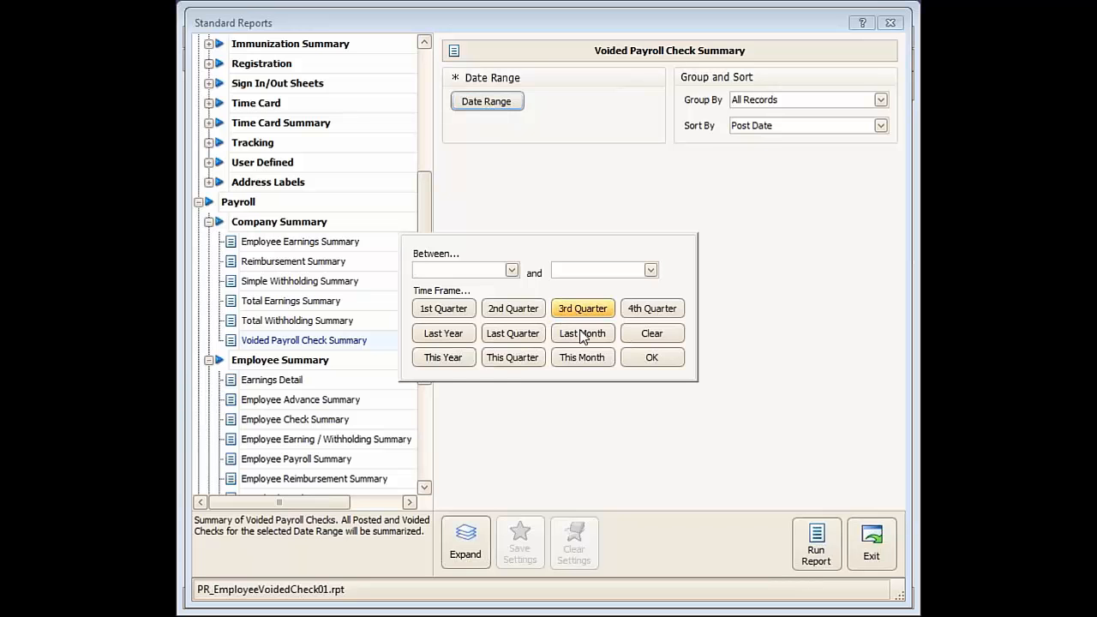
click(443, 358)
click(638, 360)
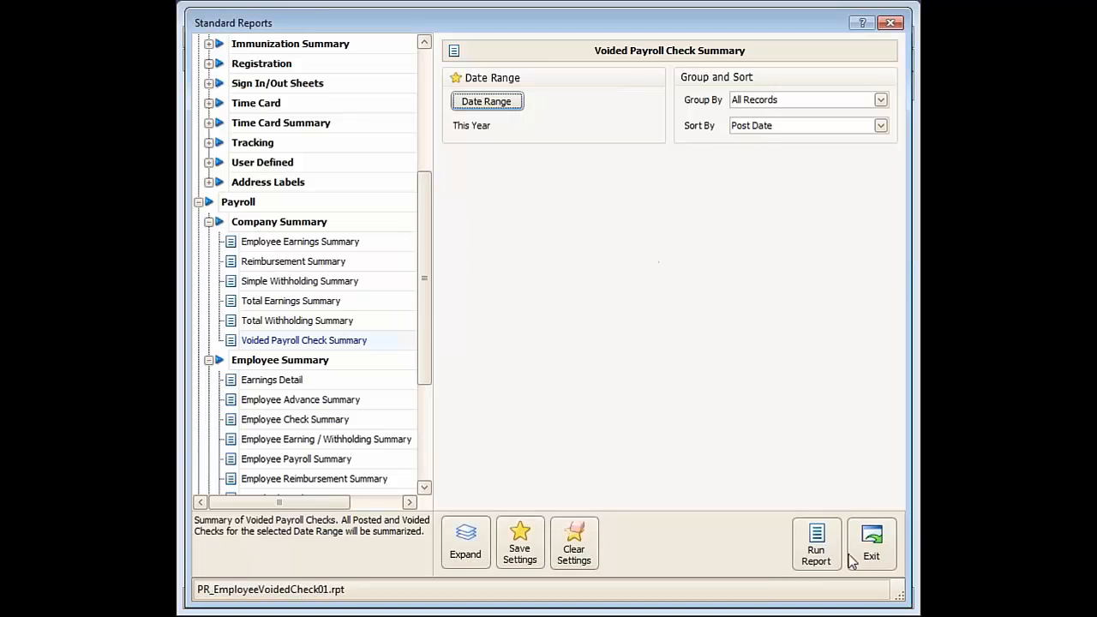
click(839, 556)
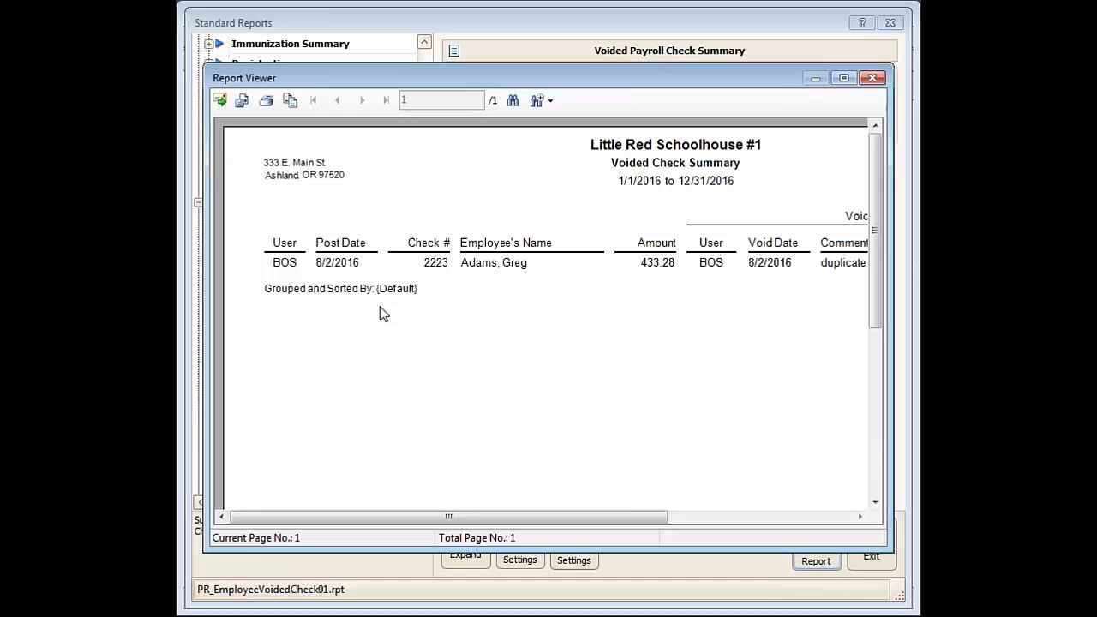
Review the voided check's employee, post date and void date in the Voided Check Summary, and close the report.
click(478, 269)
click(325, 269)
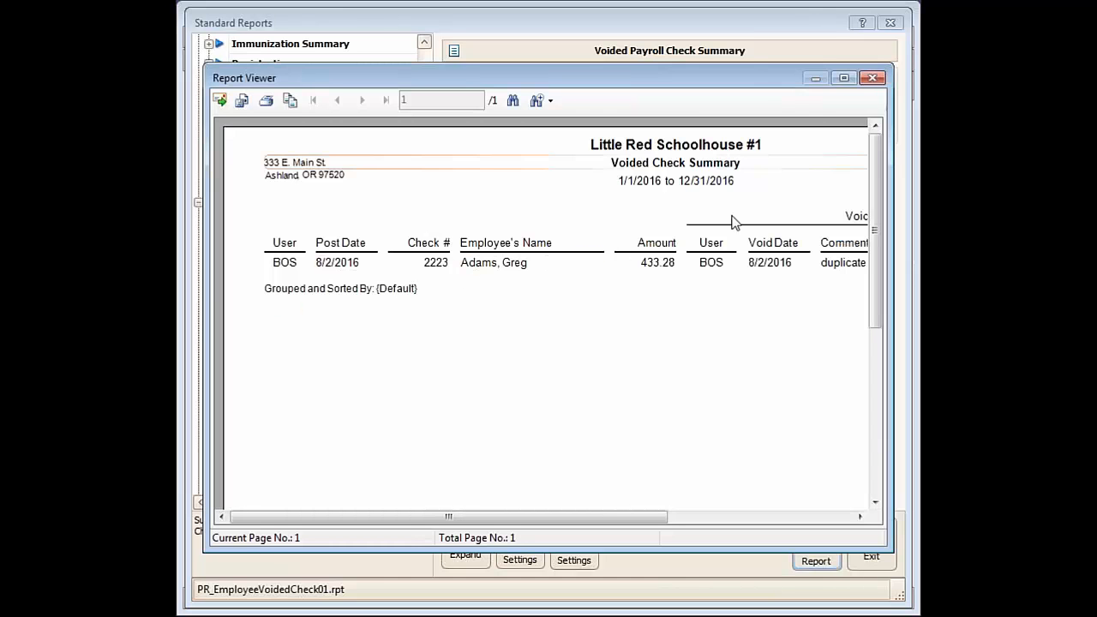
click(758, 268)
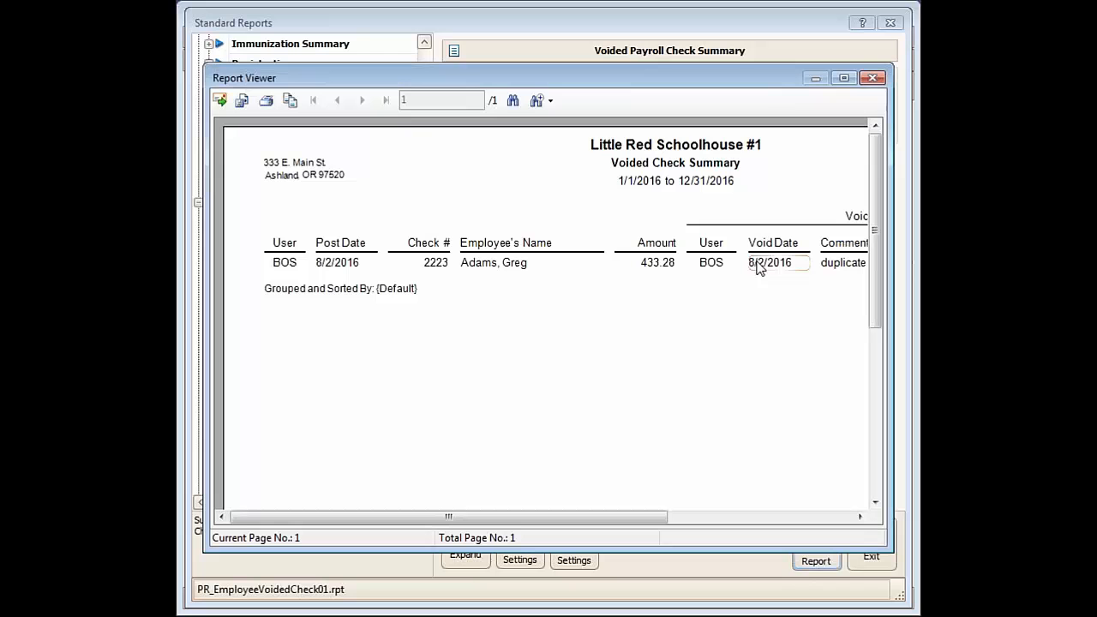
click(333, 268)
click(872, 79)
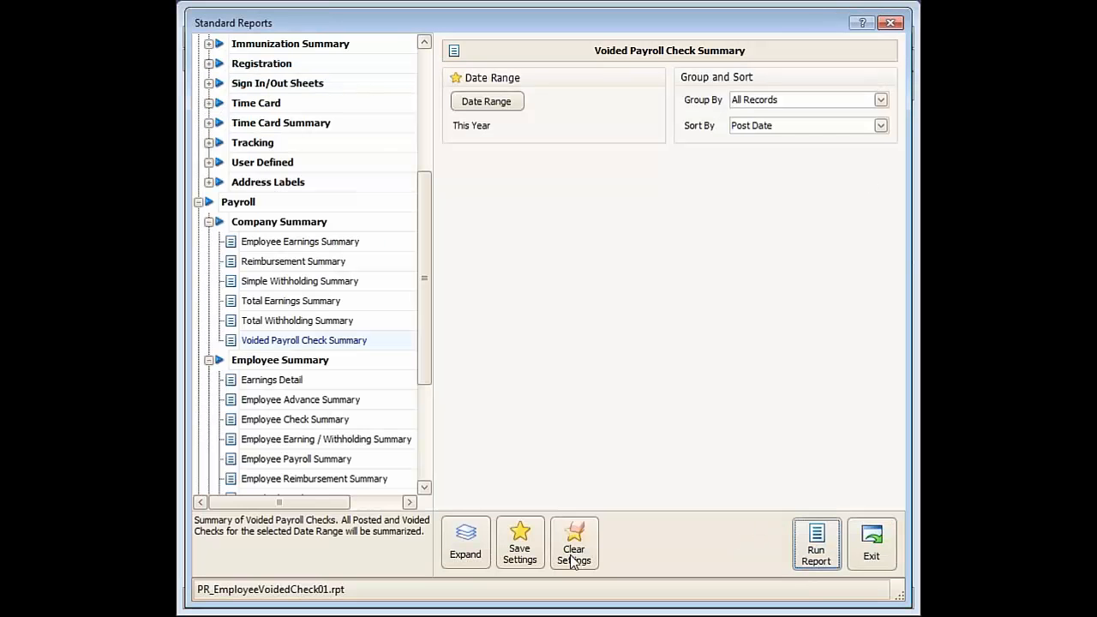
Select the Employee Advance Summary report and look through the remaining Payroll reports down to Expenses and Ledger and Activity Manager.
click(296, 422)
click(290, 402)
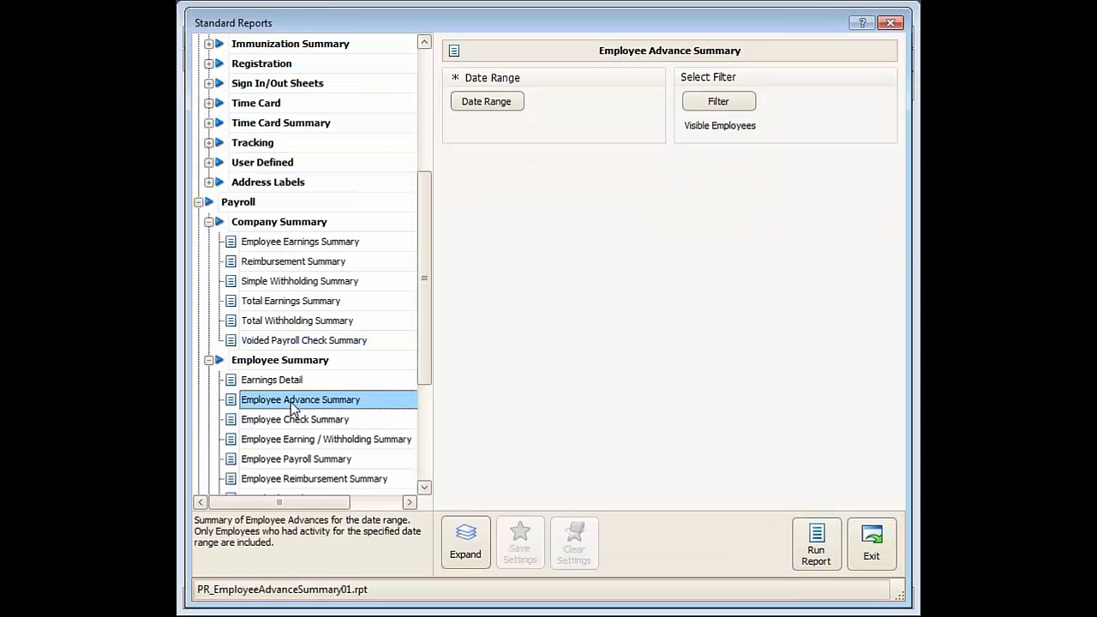
click(422, 487)
click(422, 487)
click(422, 487)
click(422, 487)
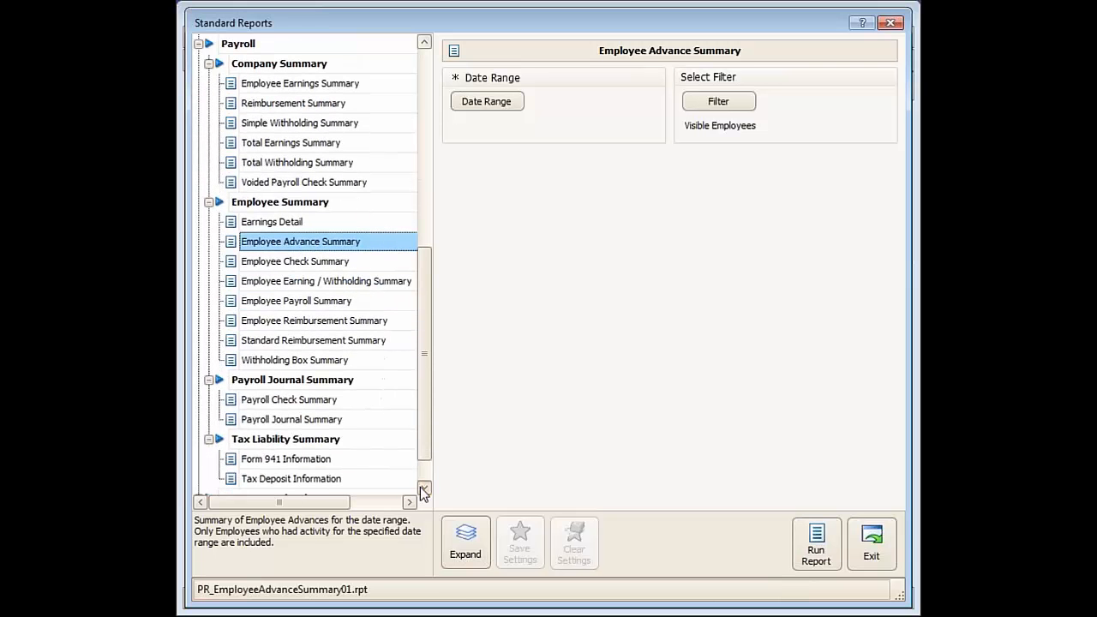
click(423, 488)
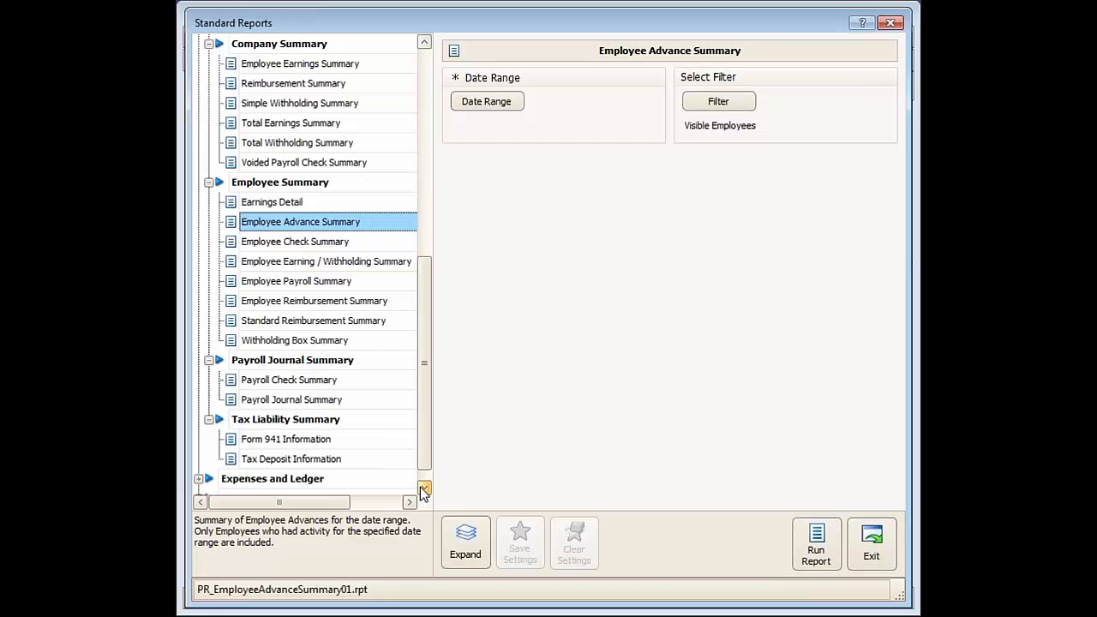
click(423, 488)
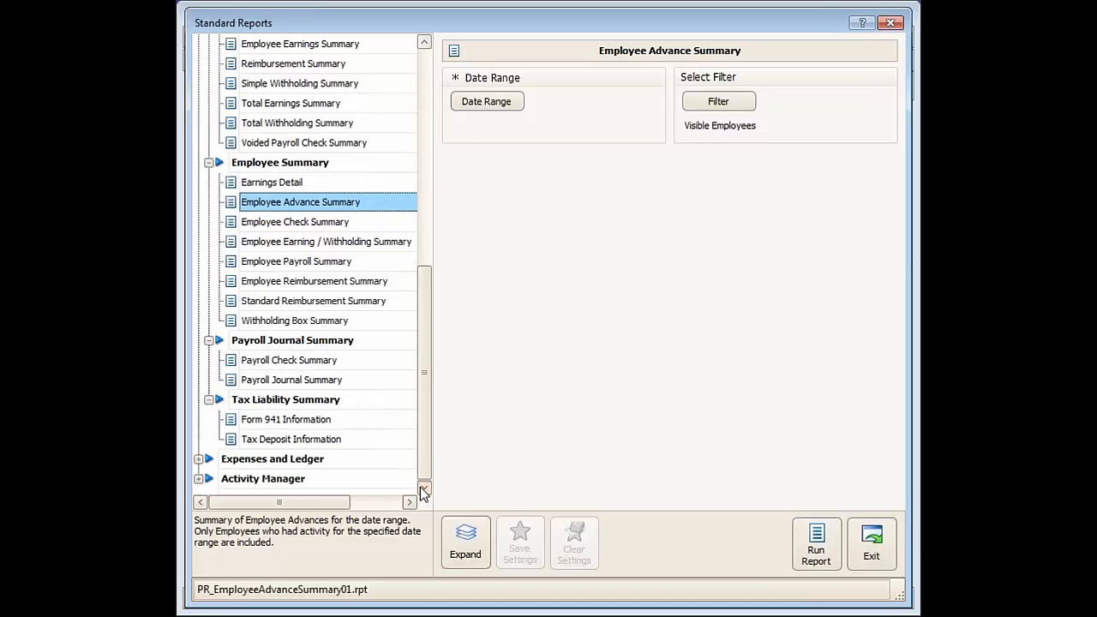